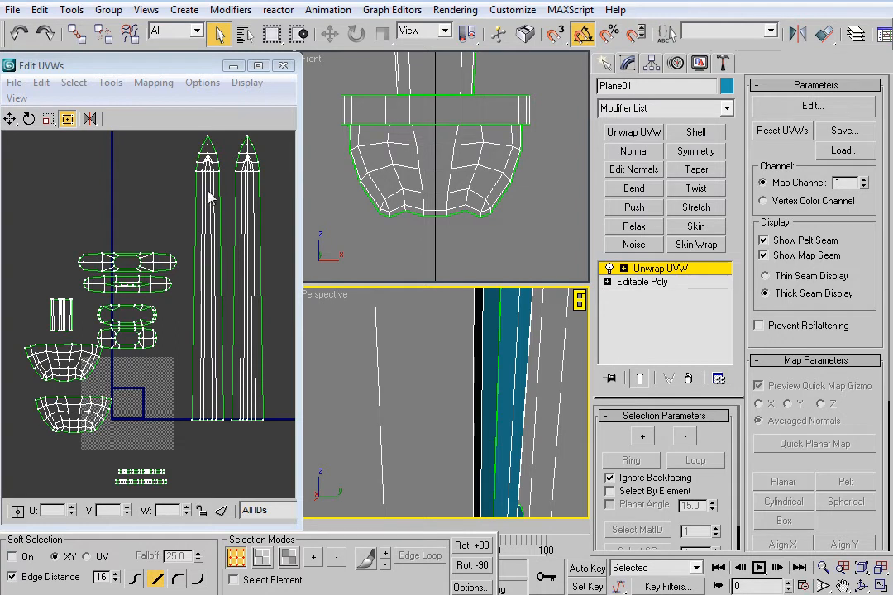
Step: Enable element selection, then scale the two long blade UV islands down and move them into the UV square
{"action": "left_click", "coordinate": [234, 580]}
{"action": "left_click_drag", "start_coordinate": [278, 449], "coordinate": [179, 403]}
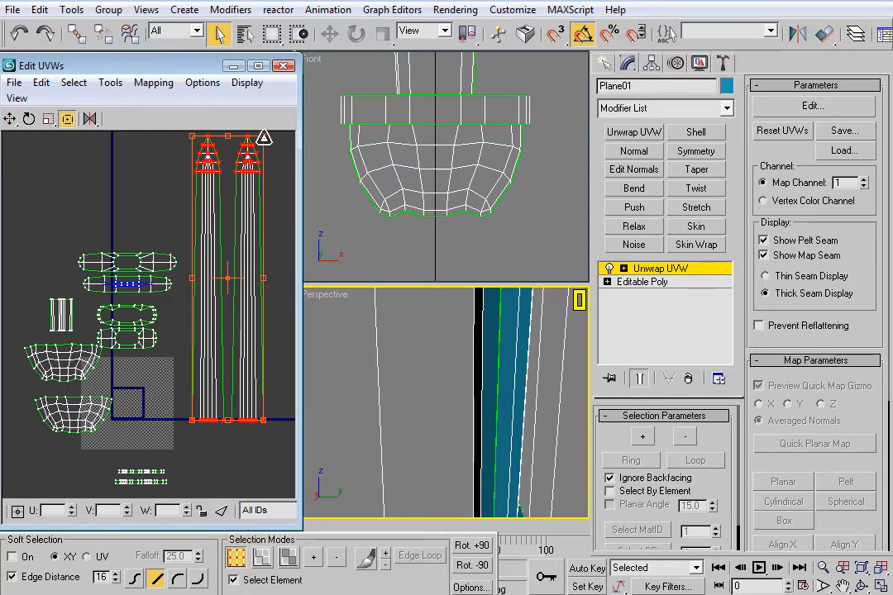
{"action": "left_click_drag", "start_coordinate": [264, 134], "coordinate": [198, 369]}
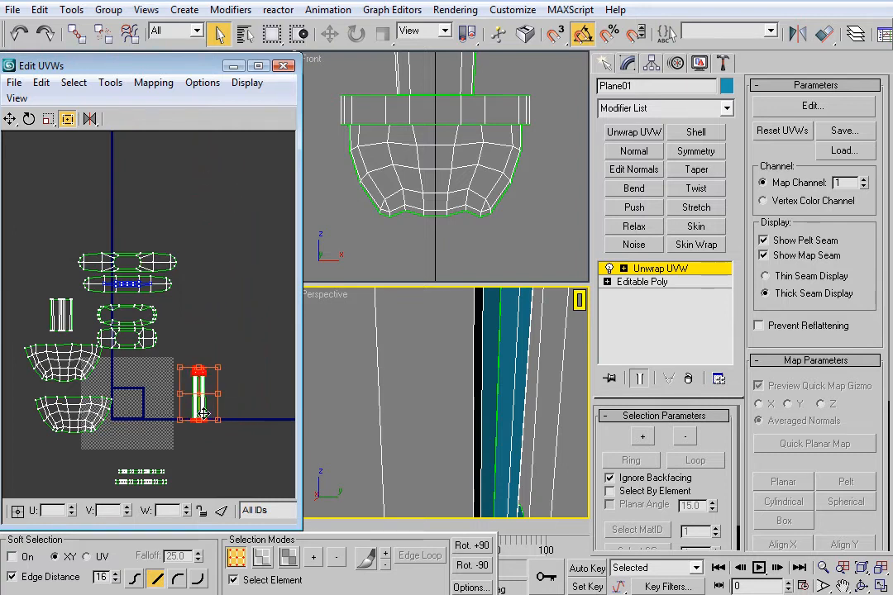
{"action": "left_click_drag", "start_coordinate": [204, 412], "coordinate": [139, 403]}
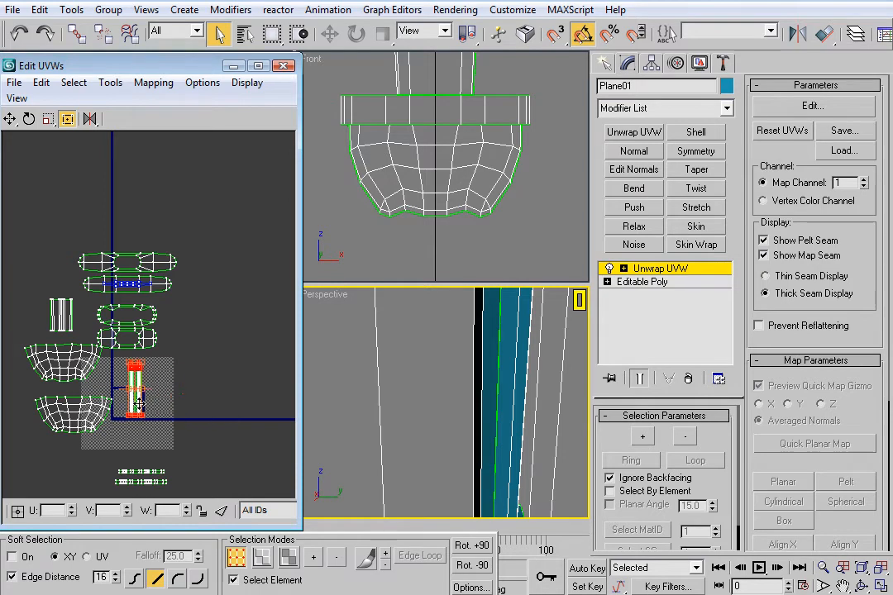
Step: Align the two blade islands with the lower-right corner of the UV square
{"action": "scroll", "coordinate": [160, 430], "scroll_direction": "up", "scroll_amount": 5}
{"action": "middle_click_drag", "start_coordinate": [172, 418], "coordinate": [225, 336]}
{"action": "scroll", "coordinate": [225, 336], "scroll_direction": "up", "scroll_amount": 3}
{"action": "middle_click_drag", "start_coordinate": [137, 362], "coordinate": [207, 309]}
{"action": "scroll", "coordinate": [207, 309], "scroll_direction": "up", "scroll_amount": 3}
{"action": "middle_click_drag", "start_coordinate": [135, 333], "coordinate": [239, 285]}
{"action": "scroll", "coordinate": [238, 285], "scroll_direction": "up", "scroll_amount": 2}
{"action": "left_click_drag", "start_coordinate": [108, 291], "coordinate": [140, 369]}
{"action": "scroll", "coordinate": [155, 316], "scroll_direction": "down", "scroll_amount": 5}
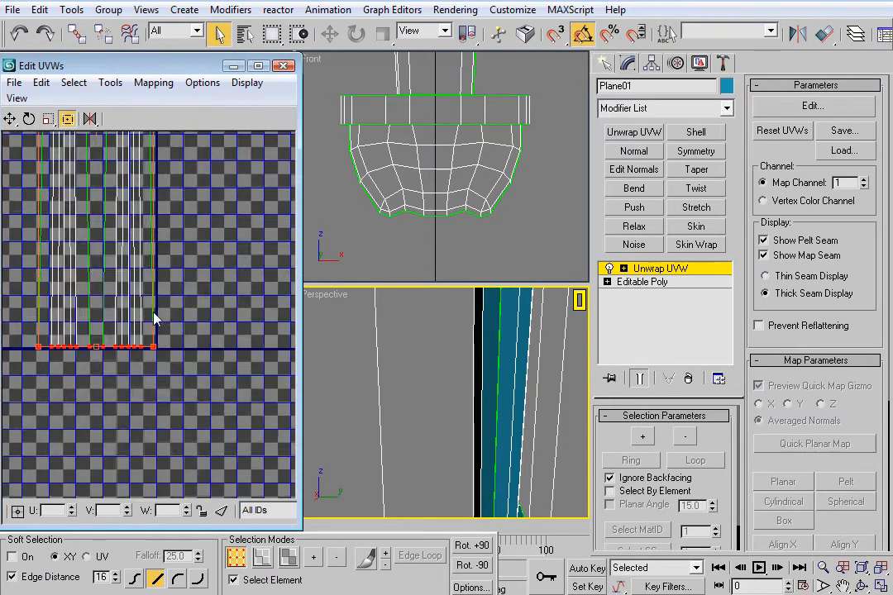
Step: Scale the blade islands proportionally until they fill the full height of the UV square
{"action": "middle_click_drag", "start_coordinate": [160, 217], "coordinate": [203, 429]}
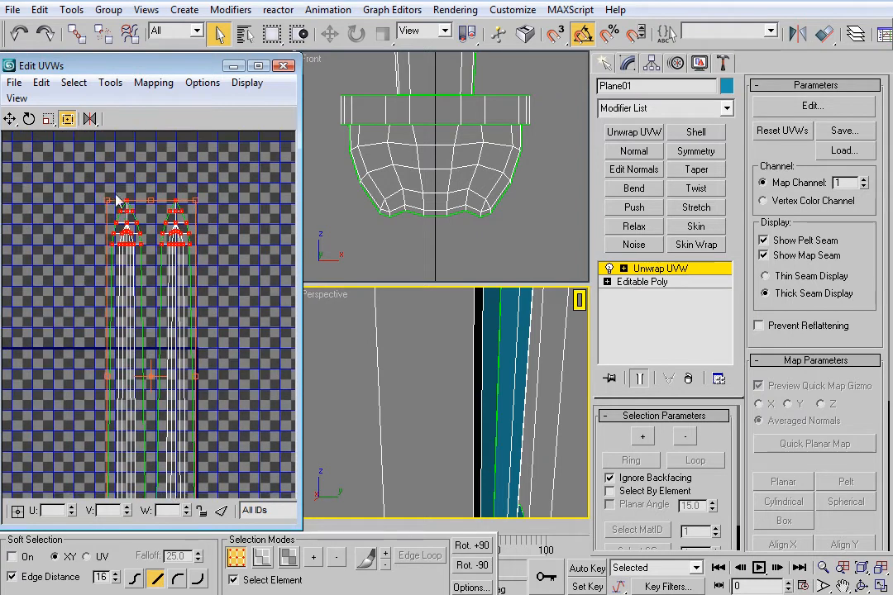
{"action": "left_click_drag", "start_coordinate": [106, 210], "coordinate": [142, 380]}
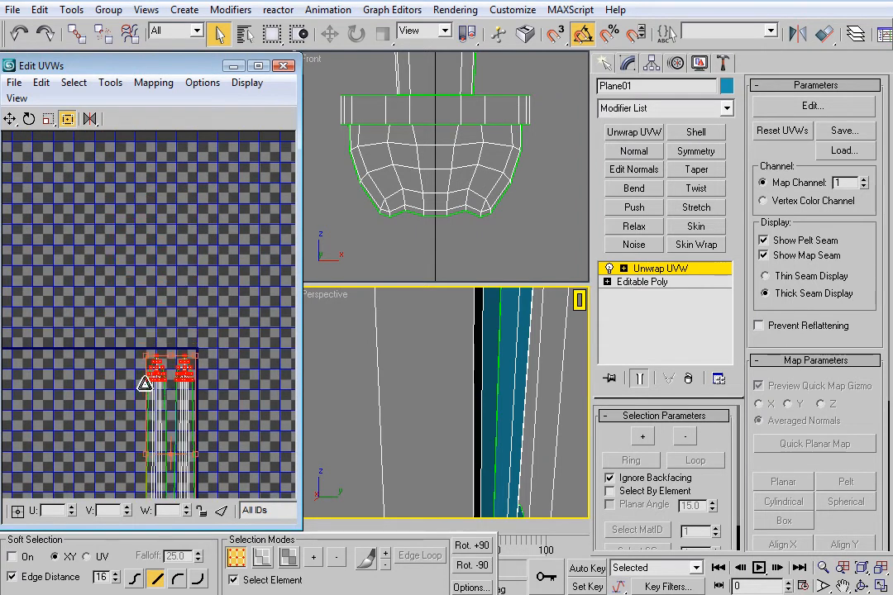
{"action": "scroll", "coordinate": [155, 361], "scroll_direction": "up", "scroll_amount": 3}
{"action": "scroll", "coordinate": [182, 361], "scroll_direction": "up", "scroll_amount": 2}
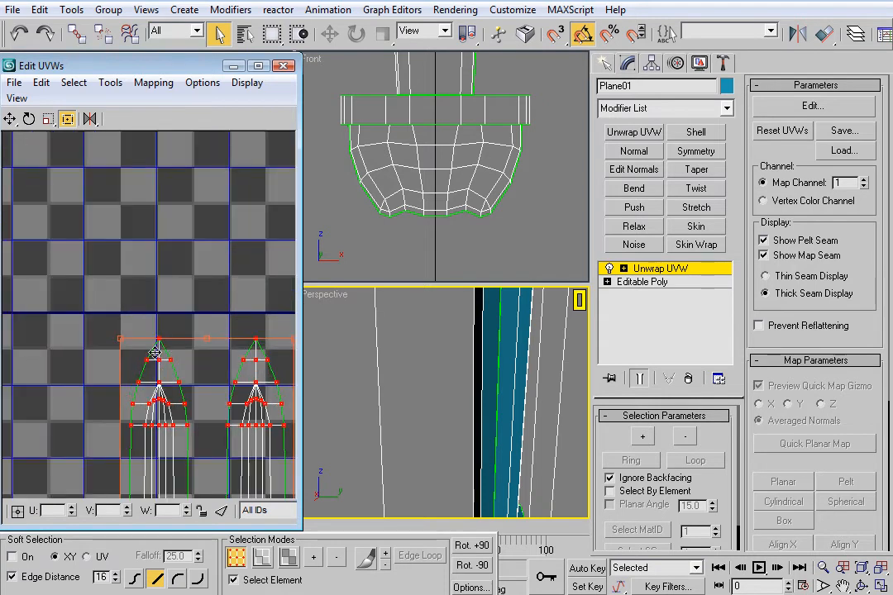
{"action": "left_click_drag", "start_coordinate": [119, 340], "coordinate": [142, 315]}
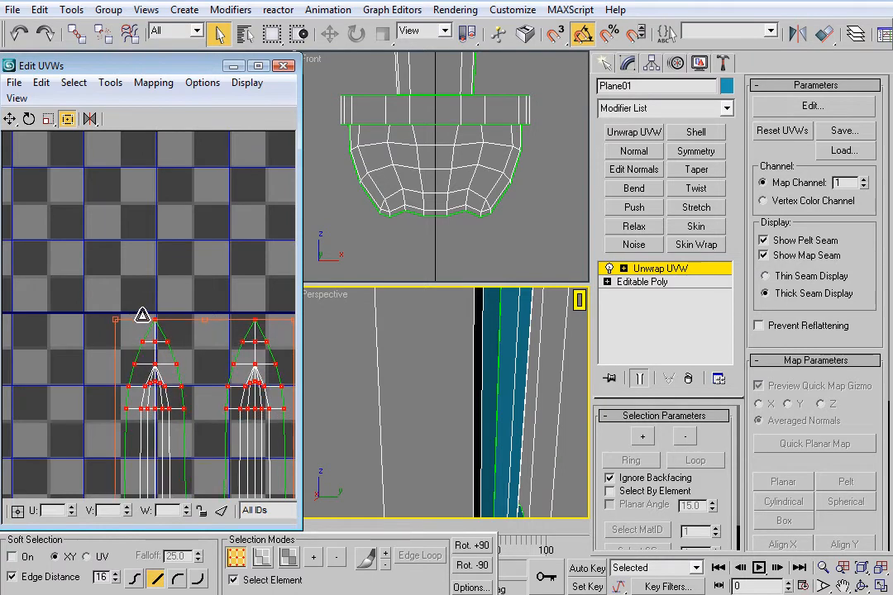
{"action": "scroll", "coordinate": [177, 248], "scroll_direction": "down", "scroll_amount": 5}
{"action": "scroll", "coordinate": [186, 259], "scroll_direction": "down", "scroll_amount": 6}
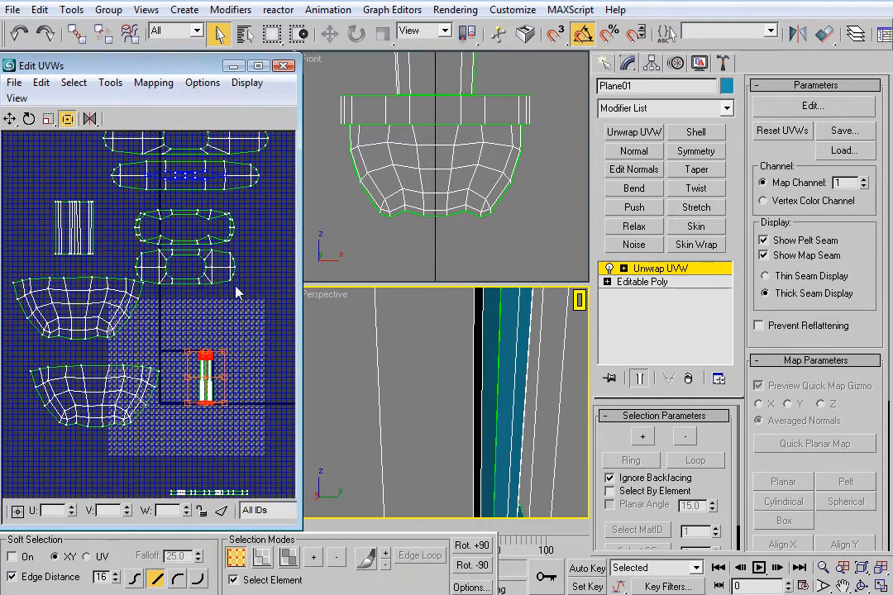
Step: Move the two uppermost elongated islands down to the UV square and scale them down
{"action": "middle_click_drag", "start_coordinate": [235, 293], "coordinate": [217, 334]}
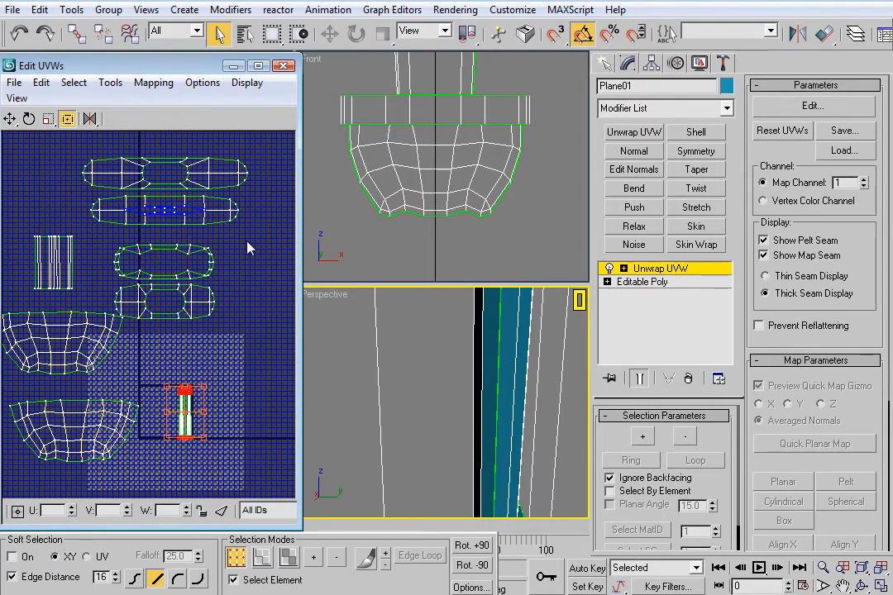
{"action": "left_click_drag", "start_coordinate": [227, 232], "coordinate": [238, 357]}
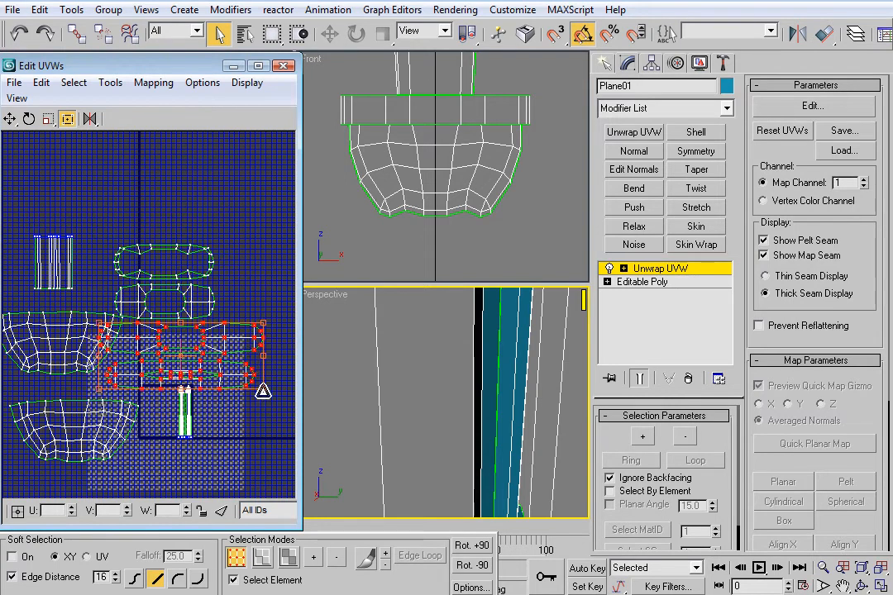
{"action": "left_click_drag", "start_coordinate": [263, 390], "coordinate": [182, 401]}
Step: Place the two elongated islands in the upper-left corner of the UV square and scale them to fit beside the blades
{"action": "scroll", "coordinate": [183, 401], "scroll_direction": "up", "scroll_amount": 3}
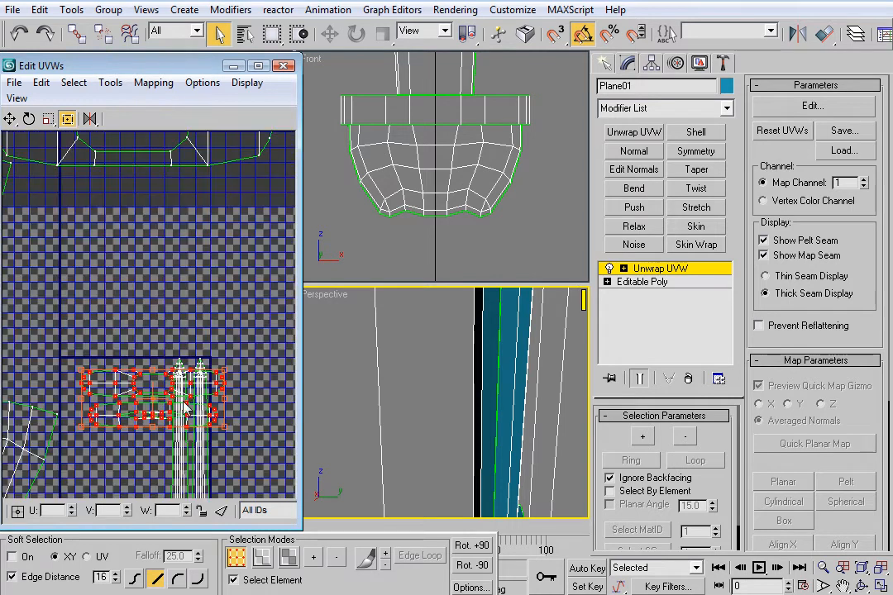
{"action": "scroll", "coordinate": [153, 382], "scroll_direction": "up", "scroll_amount": 4}
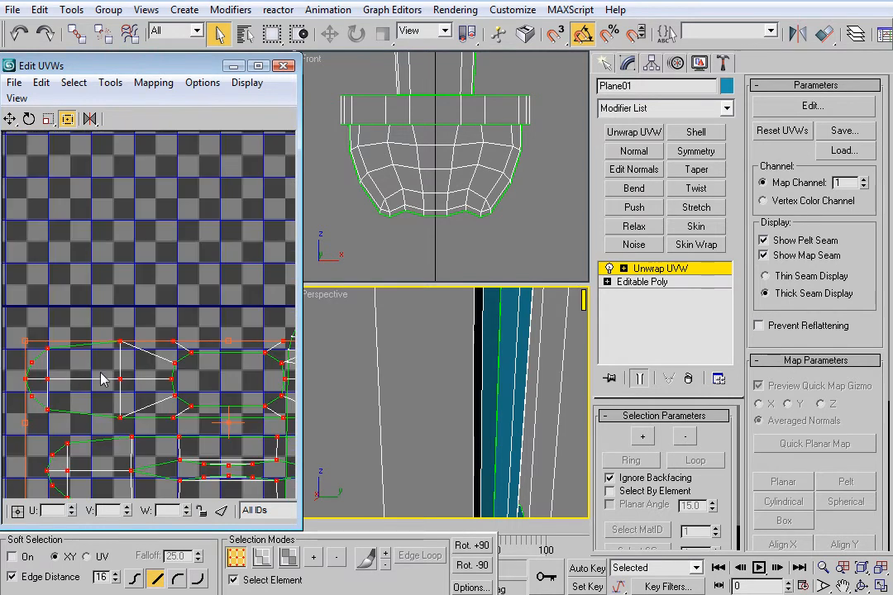
{"action": "middle_click_drag", "start_coordinate": [93, 379], "coordinate": [209, 394]}
{"action": "scroll", "coordinate": [194, 376], "scroll_direction": "up", "scroll_amount": 2}
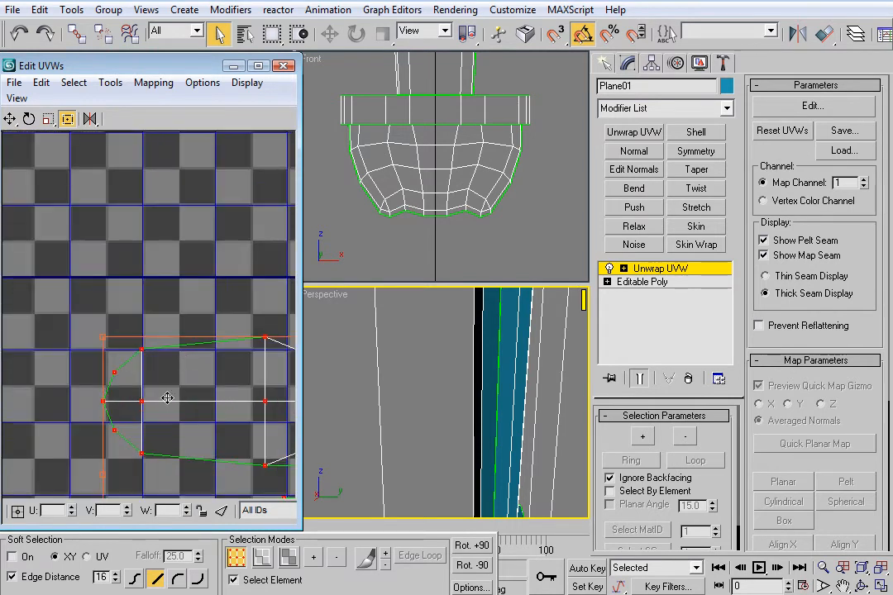
{"action": "middle_click_drag", "start_coordinate": [152, 370], "coordinate": [155, 314]}
{"action": "left_click_drag", "start_coordinate": [155, 315], "coordinate": [146, 317]}
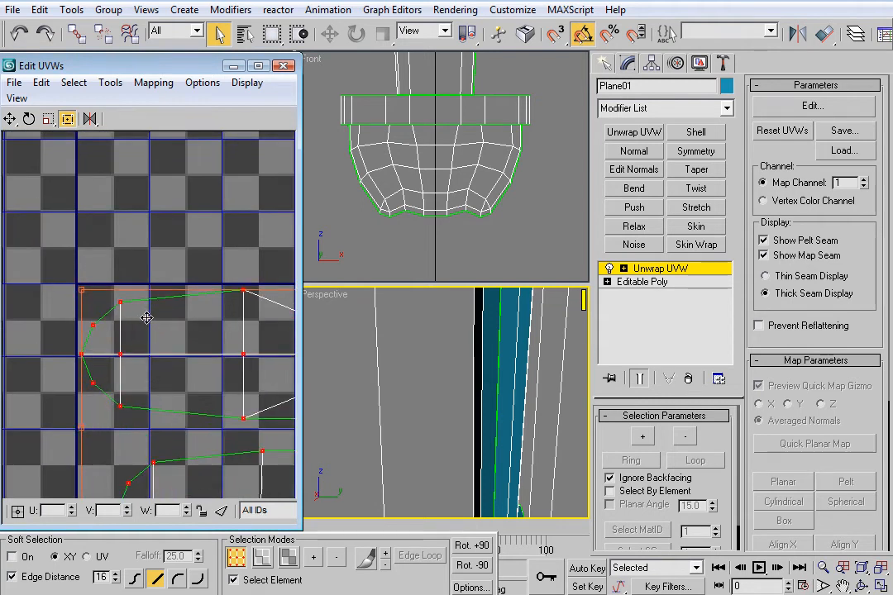
{"action": "scroll", "coordinate": [245, 371], "scroll_direction": "down", "scroll_amount": 4}
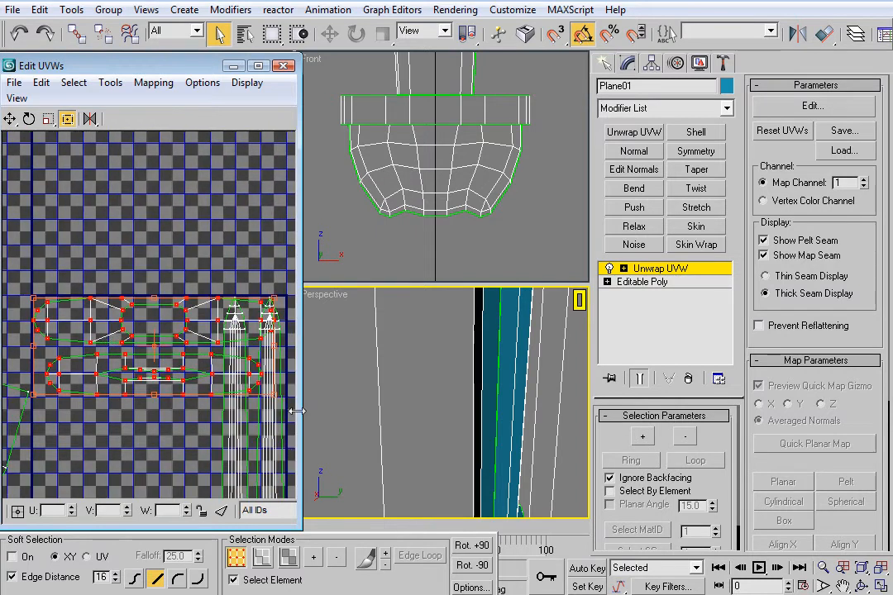
{"action": "left_click_drag", "start_coordinate": [282, 400], "coordinate": [220, 363]}
{"action": "scroll", "coordinate": [166, 218], "scroll_direction": "down", "scroll_amount": 3}
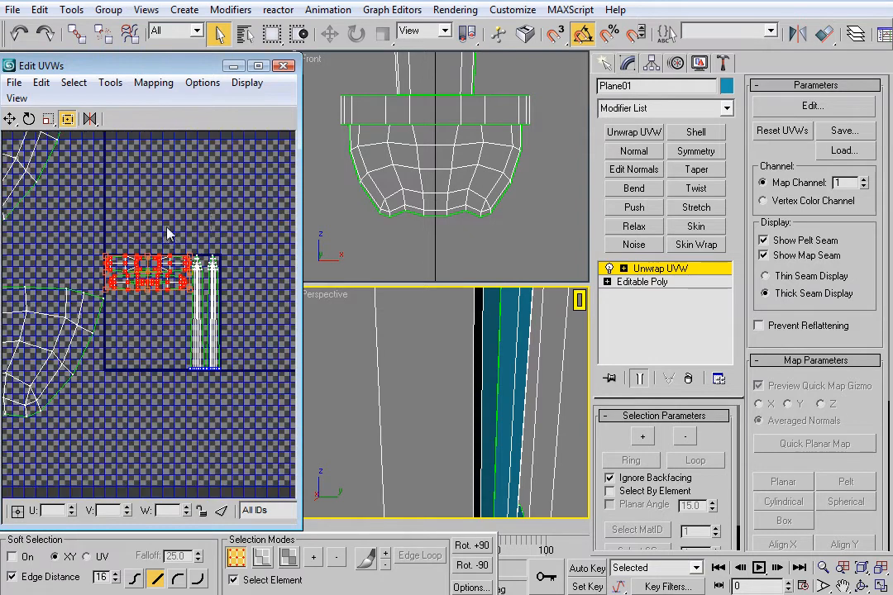
Step: Select the two rounded collar islands, scale them down and move them into the UV square
{"action": "middle_click_drag", "start_coordinate": [223, 200], "coordinate": [204, 329]}
{"action": "scroll", "coordinate": [211, 322], "scroll_direction": "down", "scroll_amount": 2}
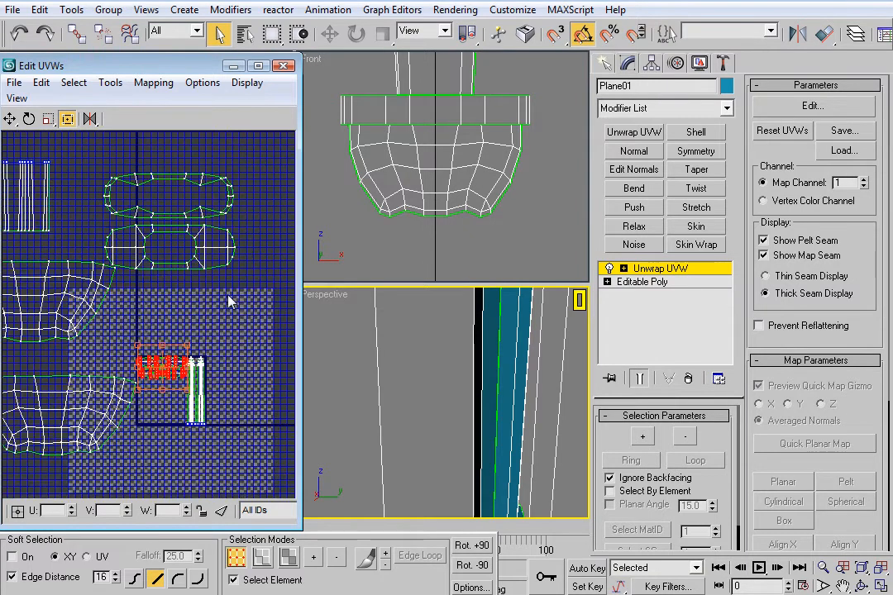
{"action": "left_click_drag", "start_coordinate": [243, 172], "coordinate": [228, 238]}
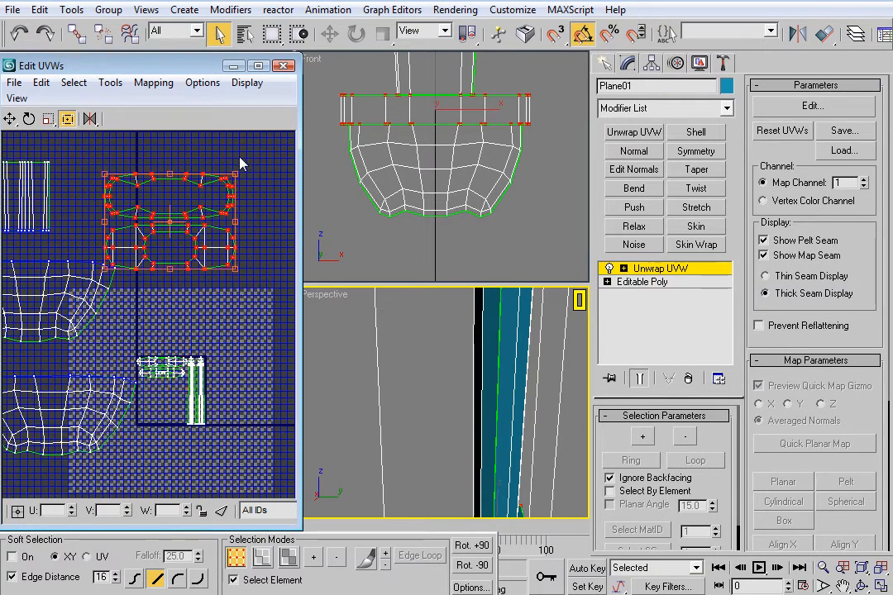
{"action": "left_click_drag", "start_coordinate": [235, 181], "coordinate": [176, 405]}
{"action": "scroll", "coordinate": [176, 405], "scroll_direction": "up", "scroll_amount": 4}
{"action": "scroll", "coordinate": [157, 343], "scroll_direction": "up", "scroll_amount": 2}
{"action": "scroll", "coordinate": [126, 334], "scroll_direction": "up", "scroll_amount": 3}
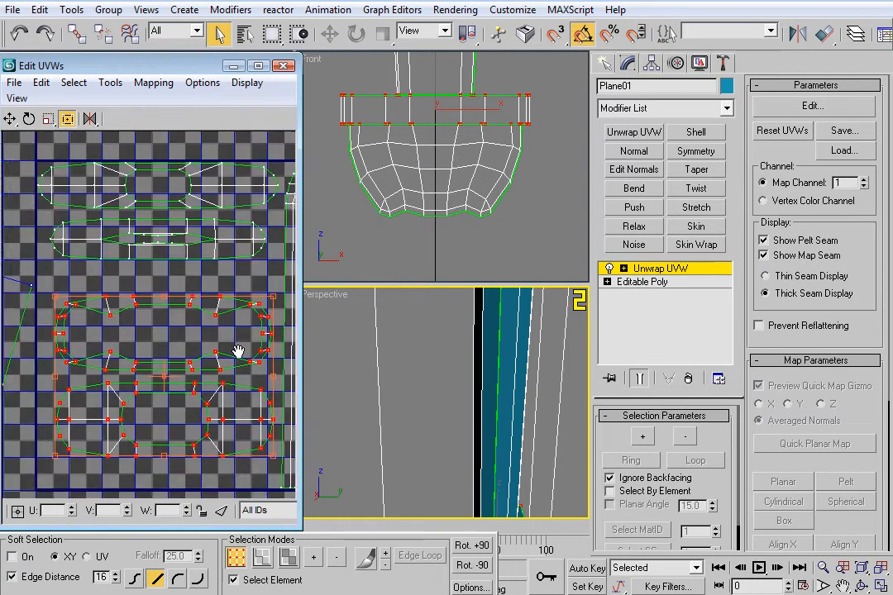
Step: Position the two collar islands beneath the elongated islands at the square's left edge and scale them down further
{"action": "left_click_drag", "start_coordinate": [121, 315], "coordinate": [112, 289]}
{"action": "left_click_drag", "start_coordinate": [271, 425], "coordinate": [140, 325]}
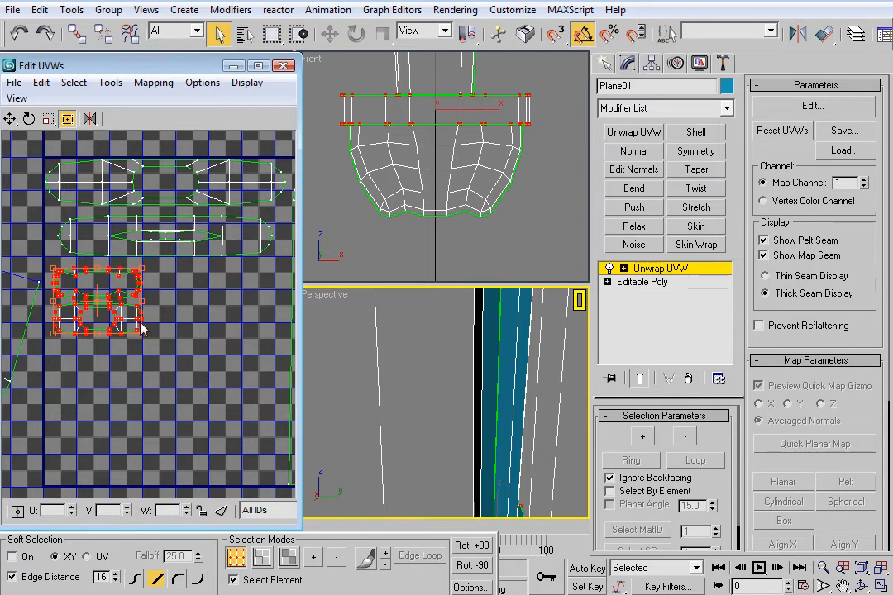
{"action": "scroll", "coordinate": [179, 343], "scroll_direction": "down", "scroll_amount": 4}
{"action": "middle_click_drag", "start_coordinate": [142, 251], "coordinate": [140, 283]}
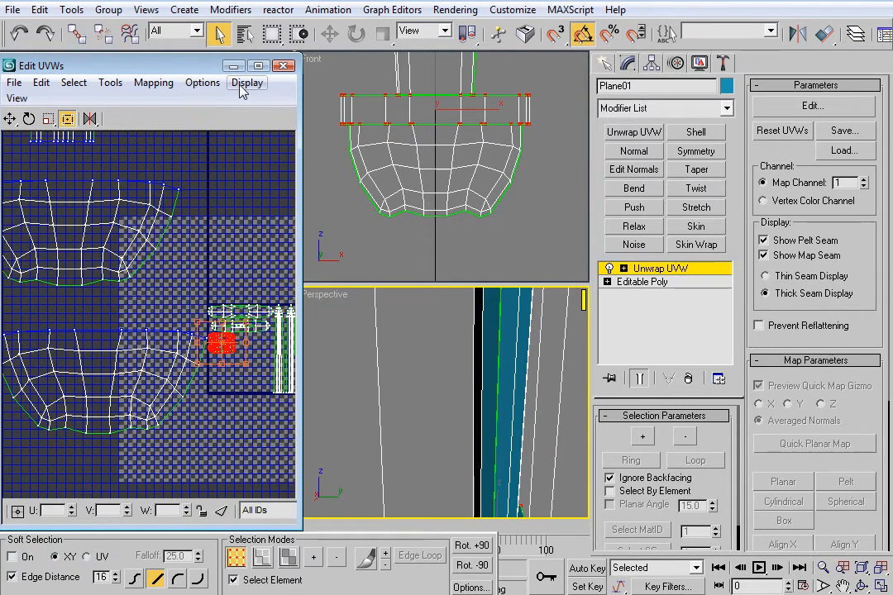
Step: Widen the Edit UVWs window, display the CheckerPattern (Checker) texture on the model, and narrow the window again
{"action": "left_click_drag", "start_coordinate": [303, 127], "coordinate": [439, 157]}
{"action": "left_click", "coordinate": [286, 83]}
{"action": "left_click", "coordinate": [288, 83]}
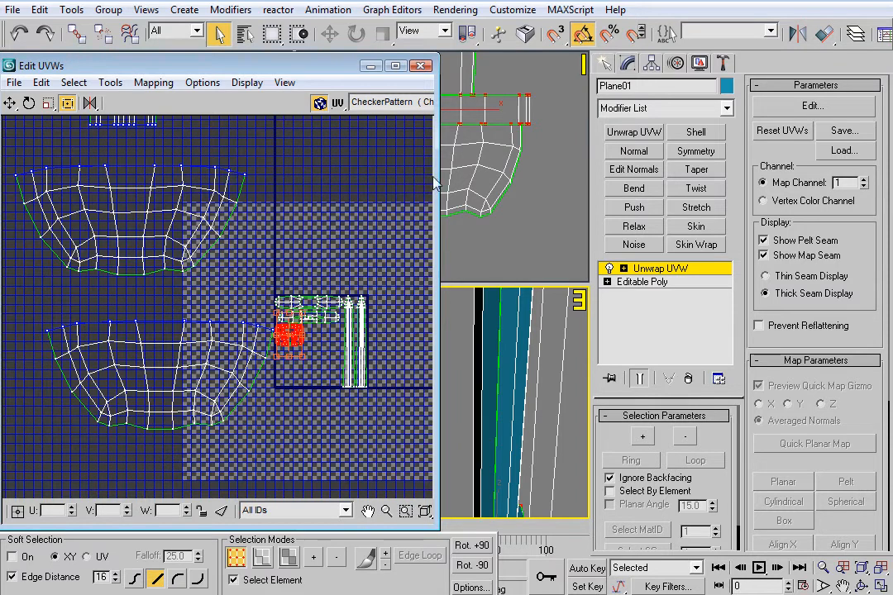
{"action": "left_click_drag", "start_coordinate": [435, 176], "coordinate": [529, 157]}
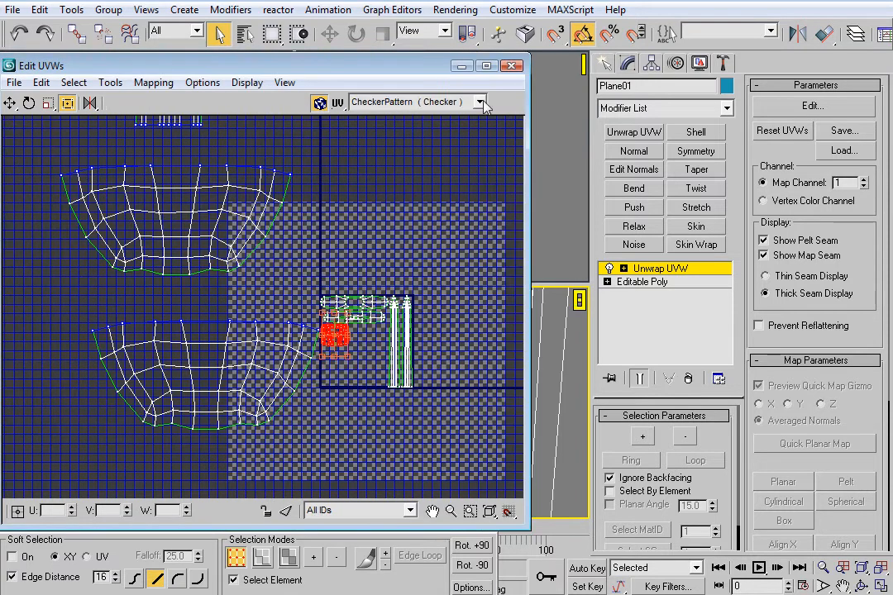
{"action": "left_click", "coordinate": [480, 102]}
{"action": "left_click", "coordinate": [459, 119]}
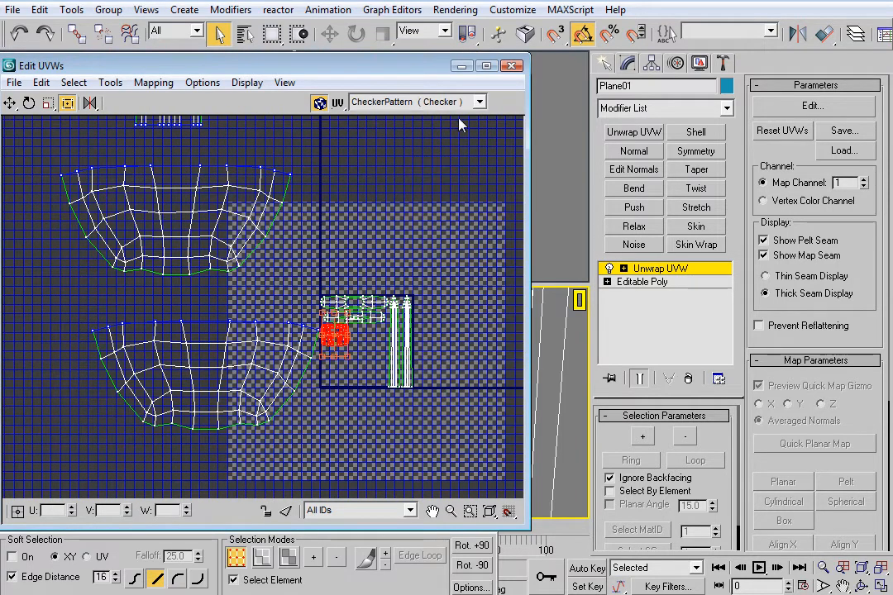
{"action": "left_click_drag", "start_coordinate": [526, 153], "coordinate": [317, 166]}
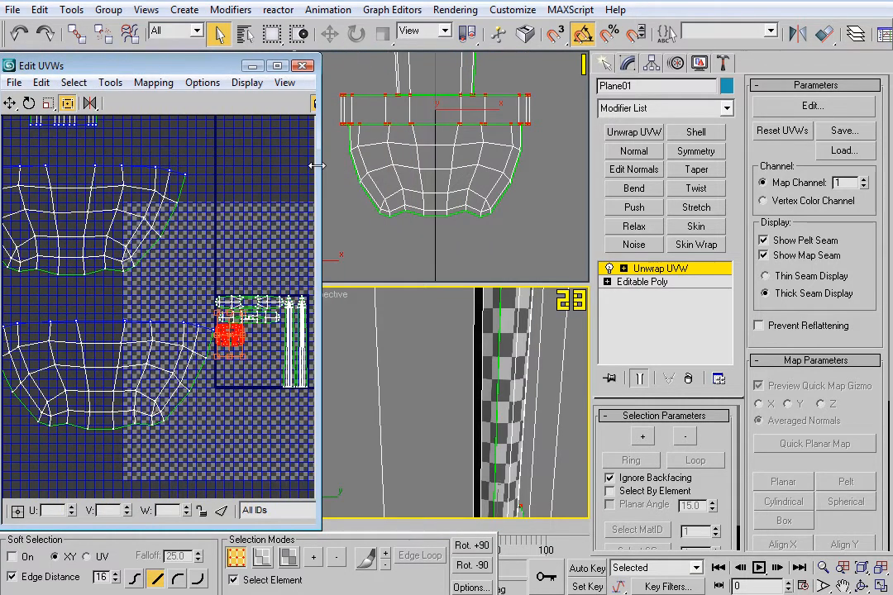
Step: Narrow the rectangular handle island horizontally, adjusting it until the checkers on the model's handle look evenly square
{"action": "middle_click_drag", "start_coordinate": [516, 423], "coordinate": [455, 399]}
{"action": "scroll", "coordinate": [354, 433], "scroll_direction": "down", "scroll_amount": 3}
{"action": "middle_click_drag", "start_coordinate": [354, 433], "coordinate": [529, 420]}
{"action": "scroll", "coordinate": [501, 418], "scroll_direction": "up", "scroll_amount": 2}
{"action": "middle_click_drag", "start_coordinate": [480, 342], "coordinate": [476, 420]}
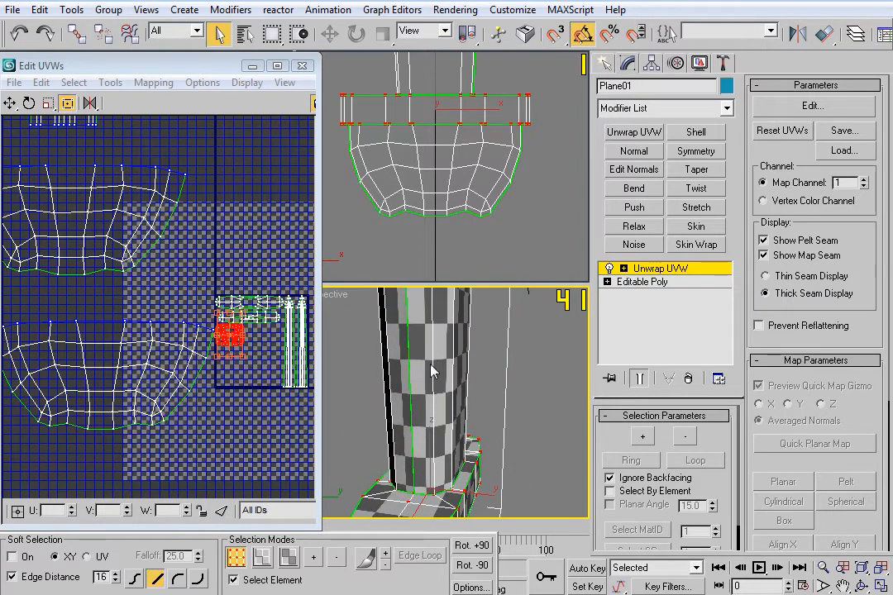
{"action": "middle_click_drag", "start_coordinate": [209, 216], "coordinate": [254, 410]}
{"action": "middle_click_drag", "start_coordinate": [199, 323], "coordinate": [257, 339]}
{"action": "left_click_drag", "start_coordinate": [121, 240], "coordinate": [244, 374]}
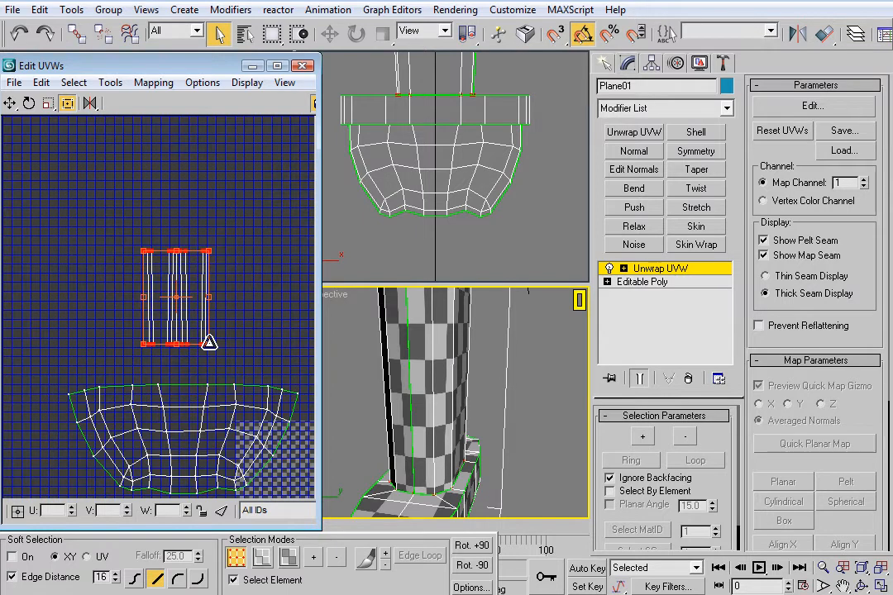
{"action": "left_click_drag", "start_coordinate": [211, 351], "coordinate": [189, 346]}
{"action": "middle_click_drag", "start_coordinate": [445, 386], "coordinate": [375, 453]}
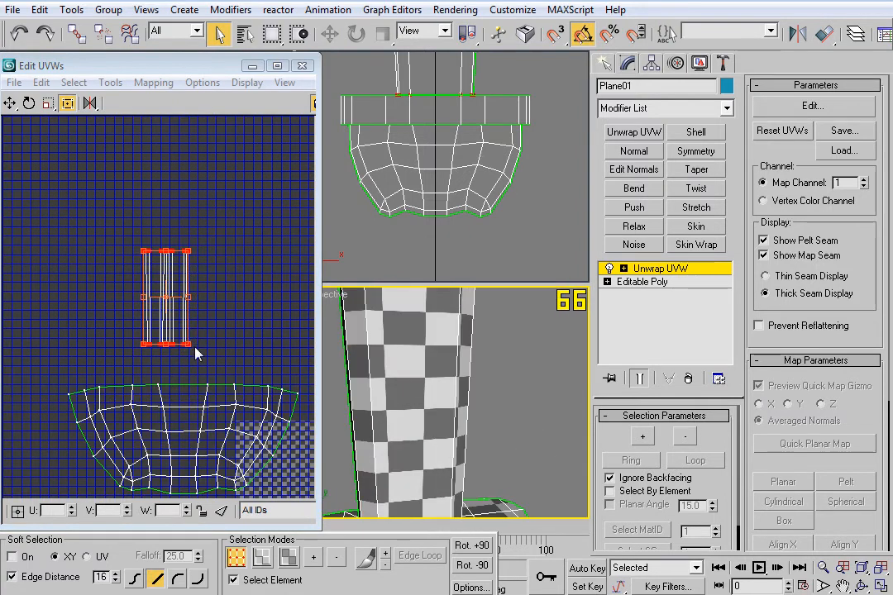
{"action": "key", "text": "ctrl+z"}
{"action": "middle_click_drag", "start_coordinate": [392, 399], "coordinate": [488, 459], "text": "alt"}
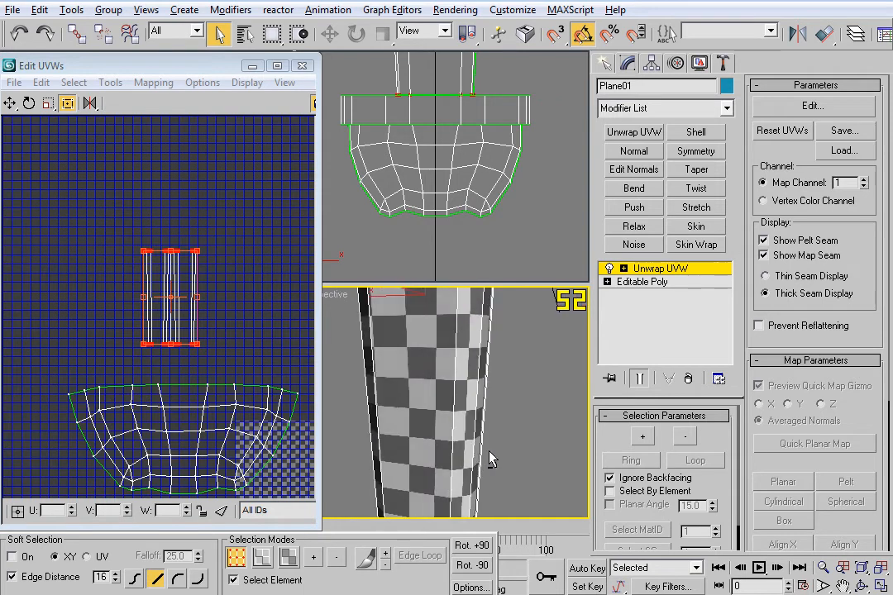
Step: Align the lower bowl-shaped pommel island under the upper one, then scale both down and move them to the UV square
{"action": "middle_click_drag", "start_coordinate": [239, 330], "coordinate": [182, 318]}
{"action": "scroll", "coordinate": [184, 275], "scroll_direction": "down", "scroll_amount": 3}
{"action": "middle_click_drag", "start_coordinate": [182, 280], "coordinate": [228, 250]}
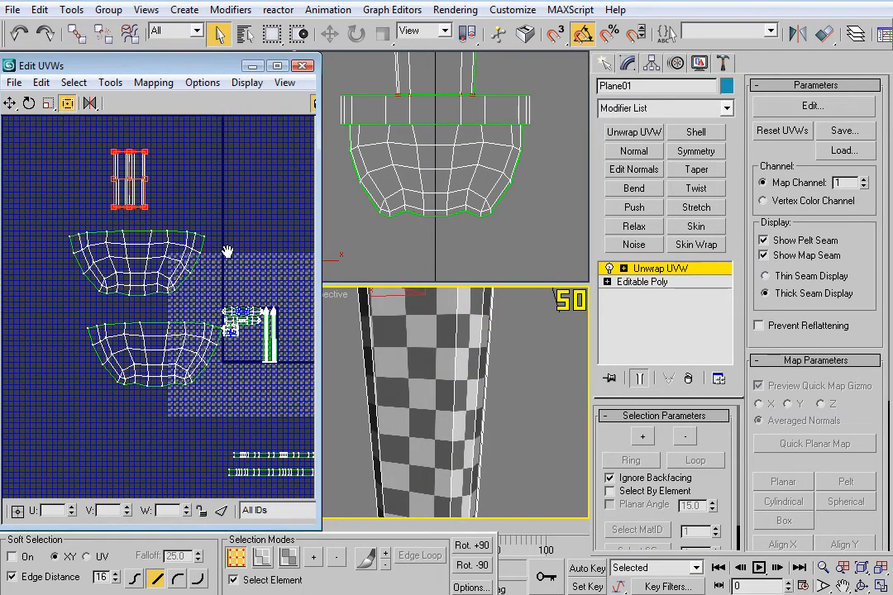
{"action": "left_click_drag", "start_coordinate": [79, 313], "coordinate": [168, 329]}
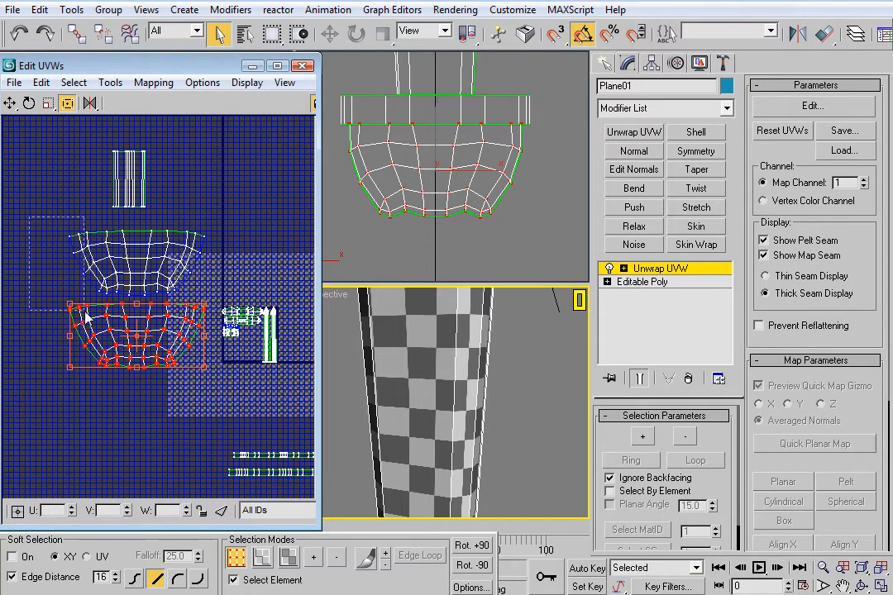
{"action": "left_click_drag", "start_coordinate": [78, 303], "coordinate": [80, 304], "text": "ctrl"}
{"action": "left_click_drag", "start_coordinate": [205, 232], "coordinate": [248, 363]}
{"action": "scroll", "coordinate": [253, 363], "scroll_direction": "up", "scroll_amount": 5}
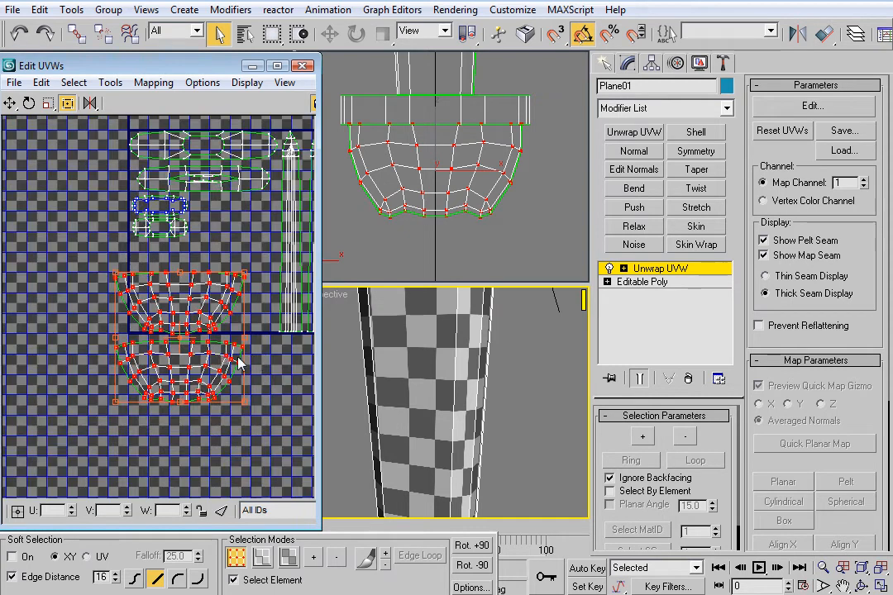
Step: Move the two pommel islands into the lower-left corner of the UV square
{"action": "middle_click_drag", "start_coordinate": [184, 340], "coordinate": [163, 407]}
{"action": "left_click_drag", "start_coordinate": [133, 445], "coordinate": [100, 391]}
{"action": "scroll", "coordinate": [159, 387], "scroll_direction": "up", "scroll_amount": 3}
{"action": "scroll", "coordinate": [108, 376], "scroll_direction": "up", "scroll_amount": 2}
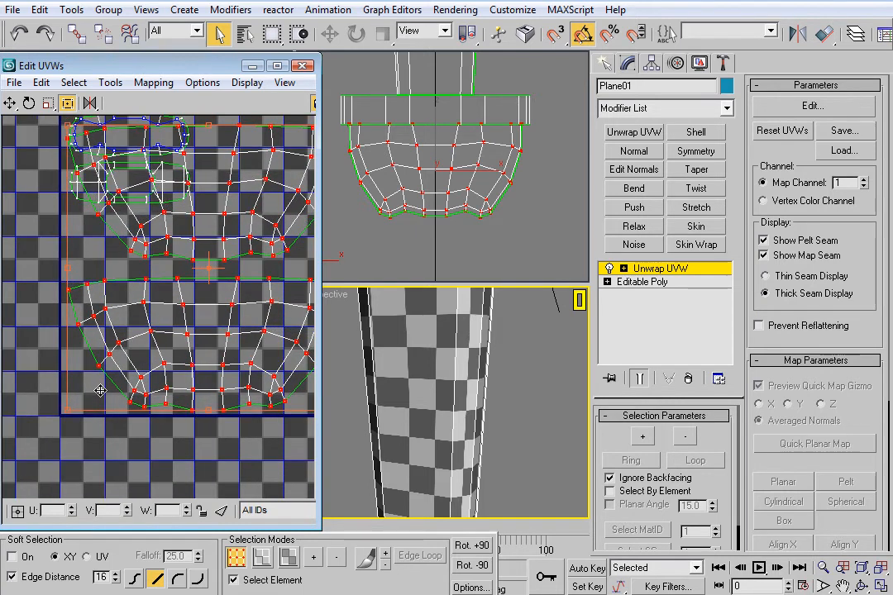
{"action": "scroll", "coordinate": [153, 304], "scroll_direction": "down", "scroll_amount": 2}
{"action": "middle_click_drag", "start_coordinate": [206, 274], "coordinate": [172, 321]}
{"action": "scroll", "coordinate": [172, 322], "scroll_direction": "up", "scroll_amount": 2}
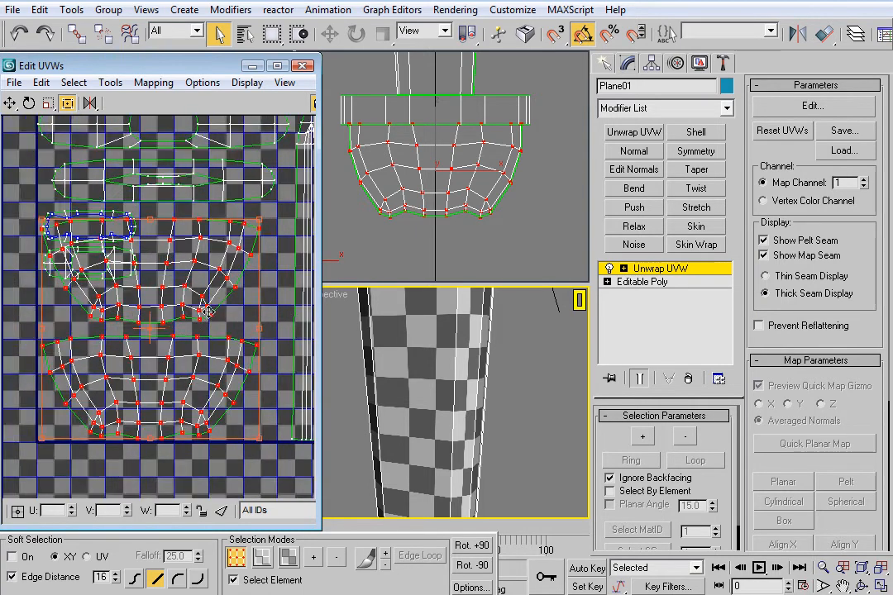
Step: Scale down the two pommel islands proportionally, keeping them in the lower-left corner of the UV square
{"action": "middle_click_drag", "start_coordinate": [243, 270], "coordinate": [273, 250]}
{"action": "left_click_drag", "start_coordinate": [295, 187], "coordinate": [199, 264]}
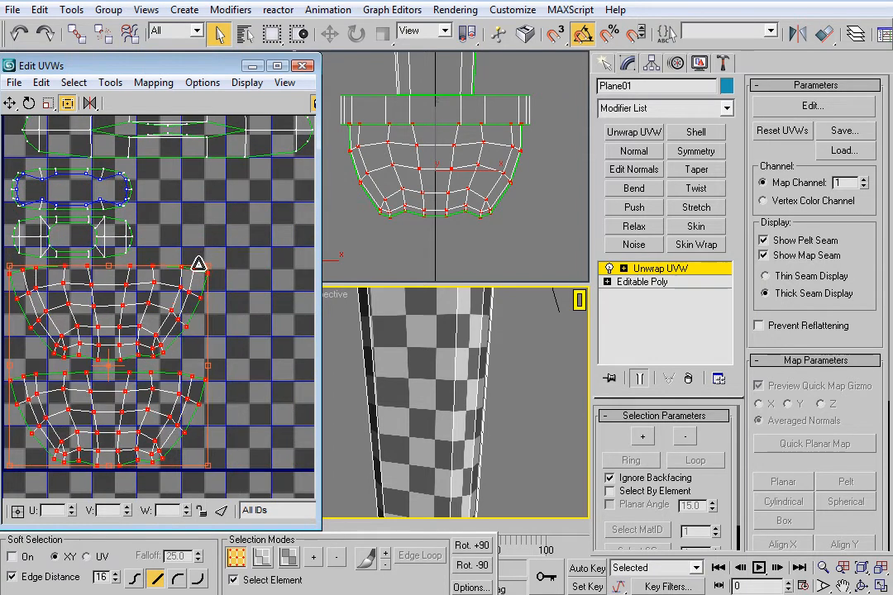
Step: Select the two long strip islands lying below the UV square and move them up onto it
{"action": "scroll", "coordinate": [237, 295], "scroll_direction": "down", "scroll_amount": 2}
{"action": "scroll", "coordinate": [237, 309], "scroll_direction": "down", "scroll_amount": 2}
{"action": "scroll", "coordinate": [234, 306], "scroll_direction": "down", "scroll_amount": 3}
{"action": "middle_click_drag", "start_coordinate": [207, 209], "coordinate": [127, 183]}
{"action": "scroll", "coordinate": [171, 269], "scroll_direction": "up", "scroll_amount": 3}
{"action": "middle_click_drag", "start_coordinate": [153, 308], "coordinate": [157, 250]}
{"action": "scroll", "coordinate": [157, 251], "scroll_direction": "up", "scroll_amount": 1}
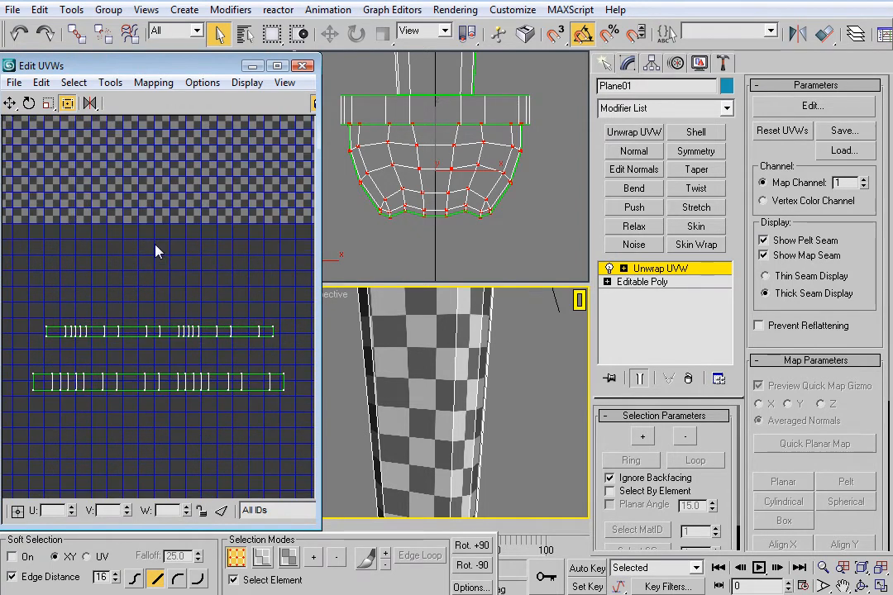
{"action": "left_click_drag", "start_coordinate": [165, 281], "coordinate": [213, 357]}
{"action": "left_click_drag", "start_coordinate": [182, 432], "coordinate": [184, 428]}
{"action": "scroll", "coordinate": [199, 361], "scroll_direction": "down", "scroll_amount": 5}
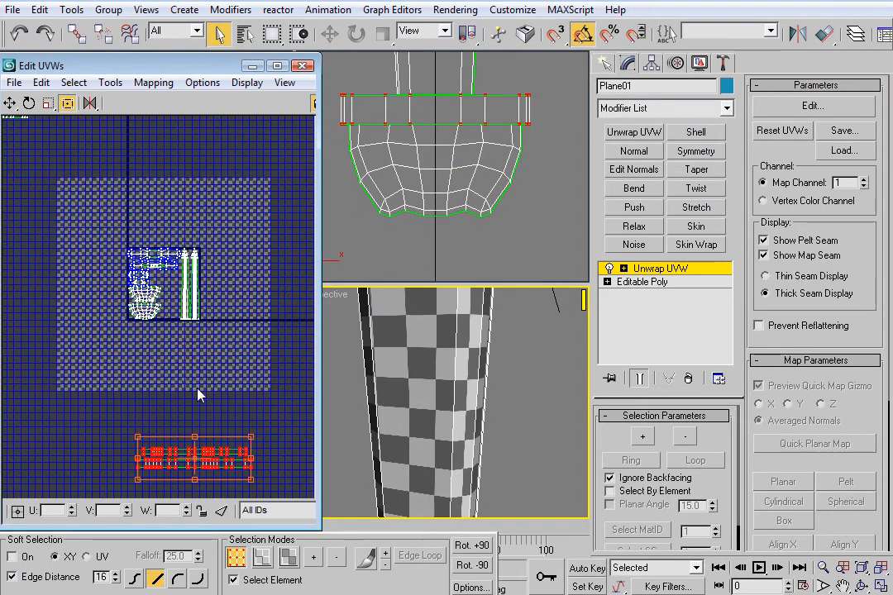
{"action": "left_click_drag", "start_coordinate": [230, 463], "coordinate": [242, 293]}
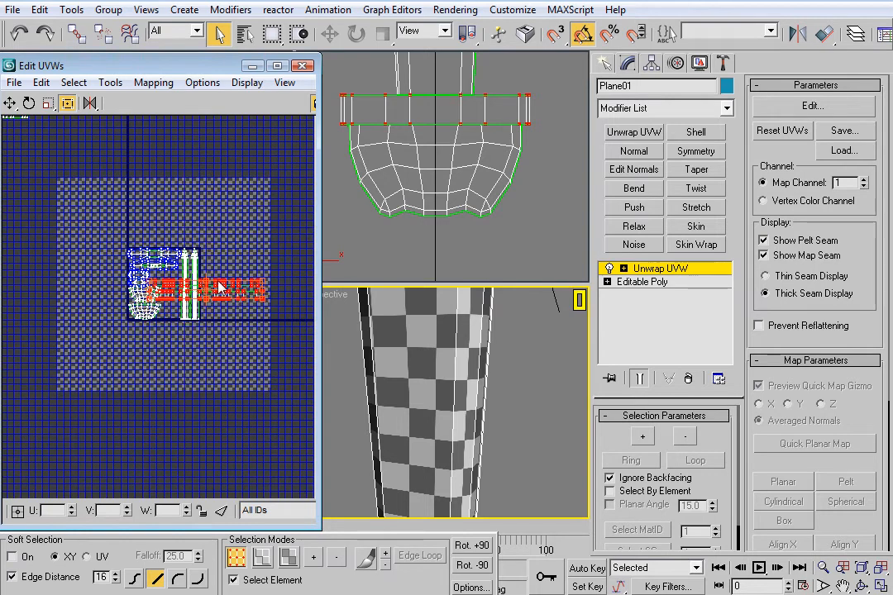
Step: Scale down the two strip islands proportionally and place them just above the UV square's upper edge
{"action": "scroll", "coordinate": [137, 254], "scroll_direction": "up", "scroll_amount": 6}
{"action": "scroll", "coordinate": [191, 309], "scroll_direction": "down", "scroll_amount": 3}
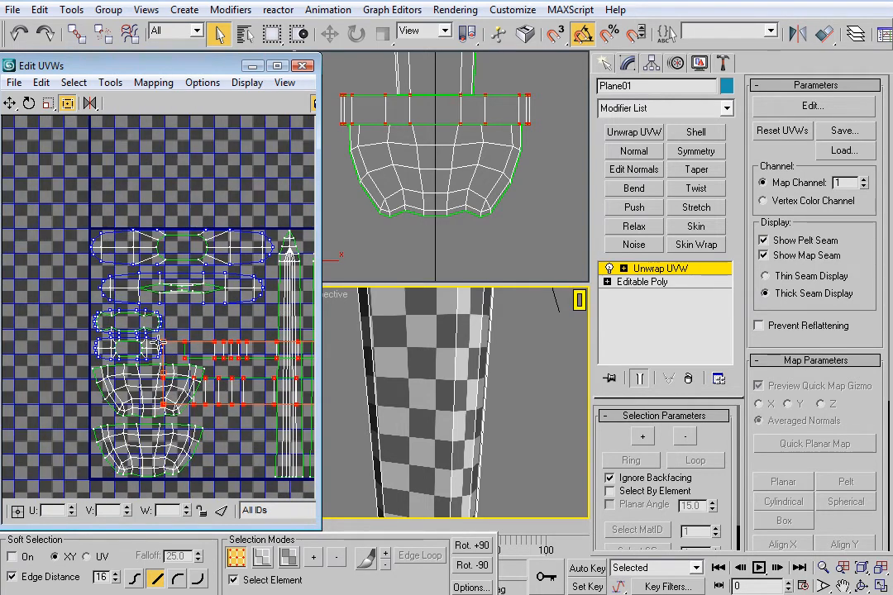
{"action": "left_click_drag", "start_coordinate": [161, 340], "coordinate": [193, 340]}
{"action": "middle_click_drag", "start_coordinate": [234, 347], "coordinate": [103, 372]}
{"action": "middle_click_drag", "start_coordinate": [187, 374], "coordinate": [104, 375]}
{"action": "left_click_drag", "start_coordinate": [235, 341], "coordinate": [64, 377]}
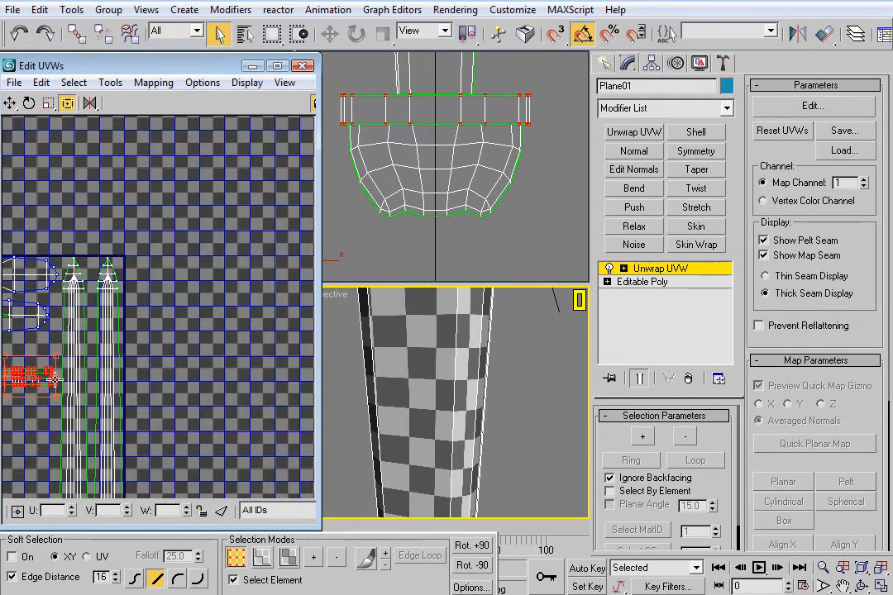
{"action": "scroll", "coordinate": [231, 392], "scroll_direction": "up", "scroll_amount": 5}
{"action": "middle_click_drag", "start_coordinate": [193, 375], "coordinate": [191, 417]}
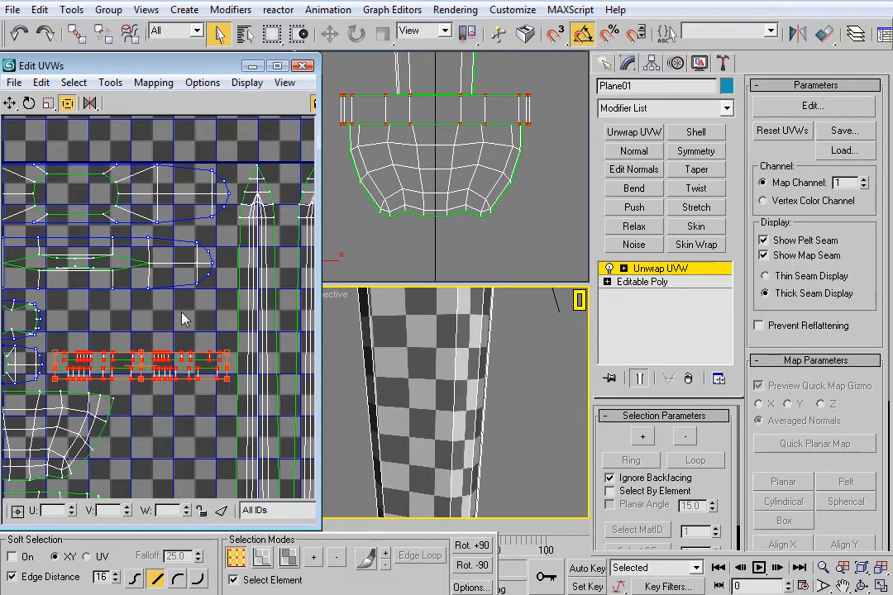
{"action": "left_click_drag", "start_coordinate": [180, 358], "coordinate": [184, 131]}
Step: Select the two large guard islands and scale them down proportionally toward the left side of the UV square
{"action": "middle_click_drag", "start_coordinate": [182, 238], "coordinate": [181, 284]}
{"action": "scroll", "coordinate": [182, 283], "scroll_direction": "down", "scroll_amount": 3}
{"action": "left_click", "coordinate": [175, 269]}
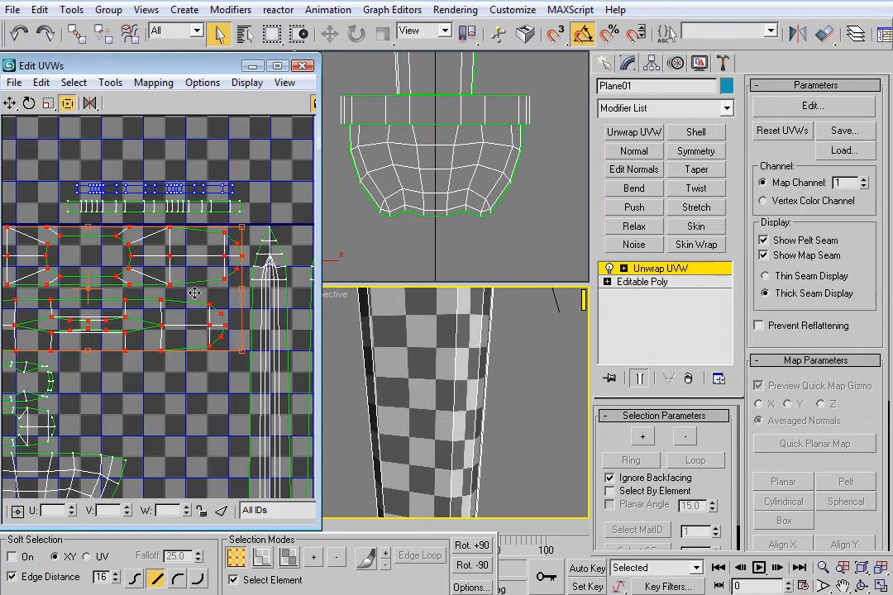
{"action": "scroll", "coordinate": [252, 316], "scroll_direction": "up", "scroll_amount": 3}
{"action": "scroll", "coordinate": [258, 305], "scroll_direction": "down", "scroll_amount": 2}
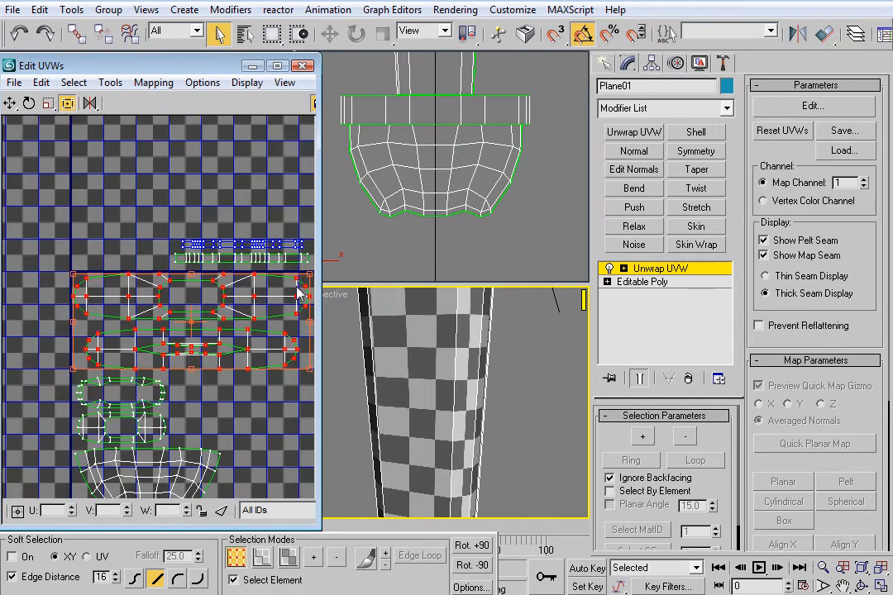
{"action": "left_click_drag", "start_coordinate": [309, 275], "coordinate": [237, 320], "text": "ctrl"}
Step: Move the two strip islands into the upper-left corner of the UV square and enlarge them to slightly exceed the guard islands' length
{"action": "left_click_drag", "start_coordinate": [203, 286], "coordinate": [225, 278]}
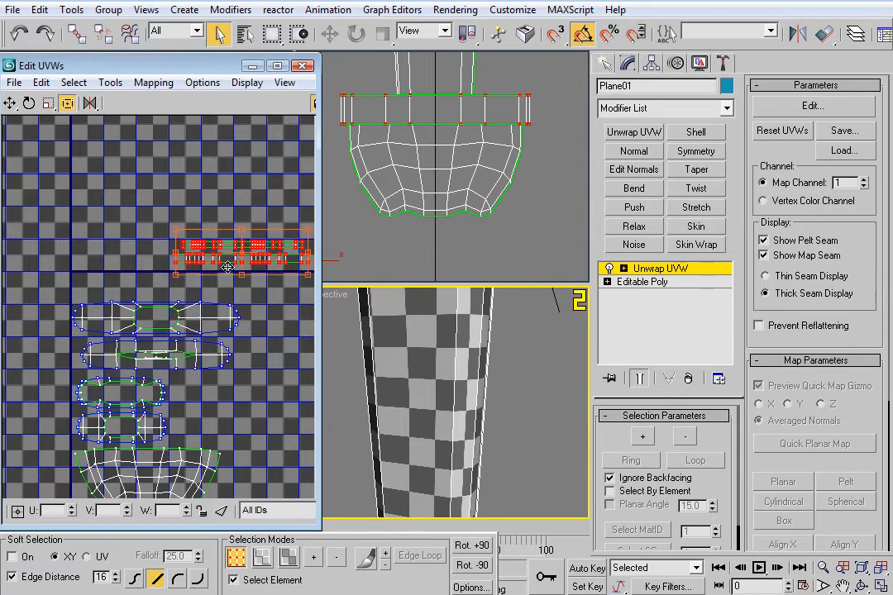
{"action": "left_click_drag", "start_coordinate": [200, 245], "coordinate": [87, 252]}
{"action": "scroll", "coordinate": [94, 246], "scroll_direction": "up", "scroll_amount": 3}
{"action": "scroll", "coordinate": [235, 326], "scroll_direction": "down", "scroll_amount": 1}
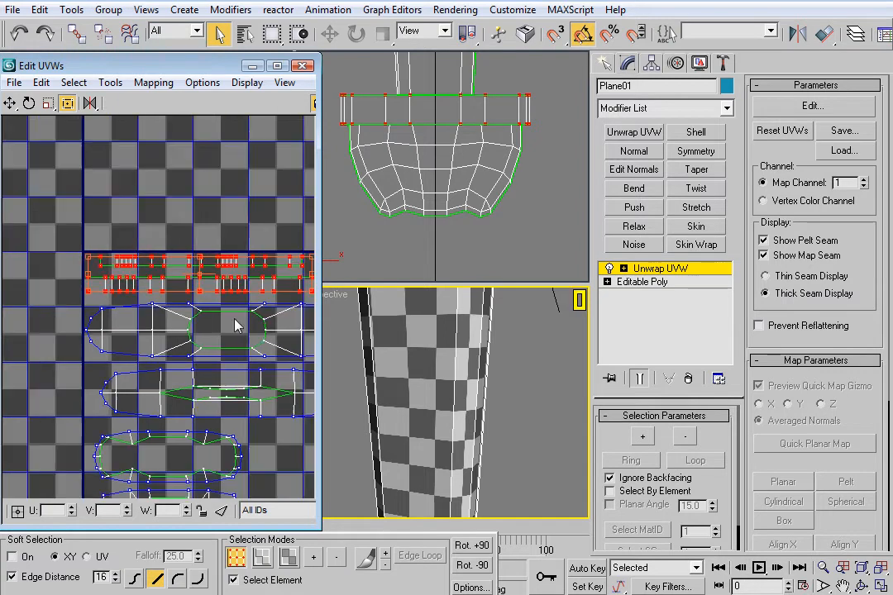
{"action": "middle_click_drag", "start_coordinate": [224, 337], "coordinate": [136, 364]}
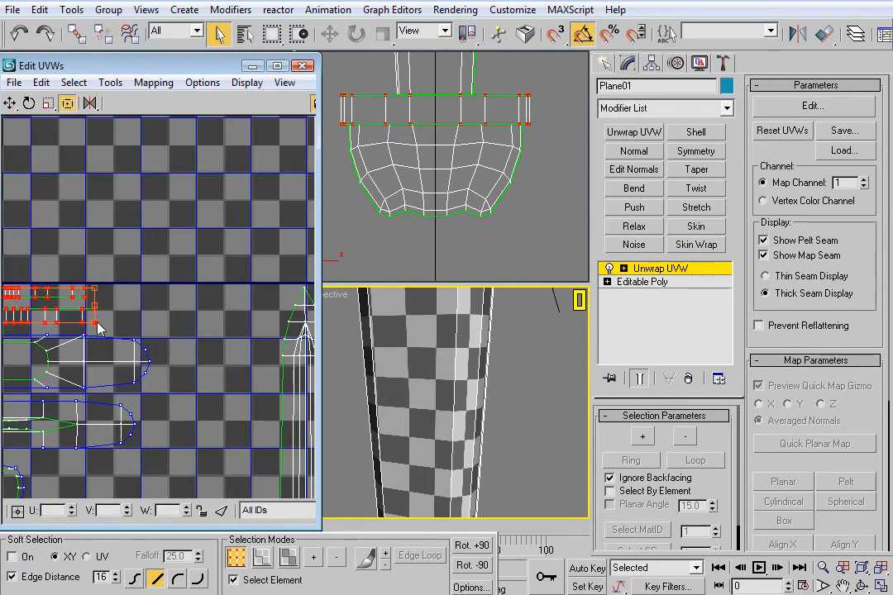
{"action": "left_click_drag", "start_coordinate": [96, 327], "coordinate": [163, 321]}
Step: Select the two guard islands and nudge them down to sit just below the strip islands
{"action": "middle_click_drag", "start_coordinate": [188, 378], "coordinate": [283, 302]}
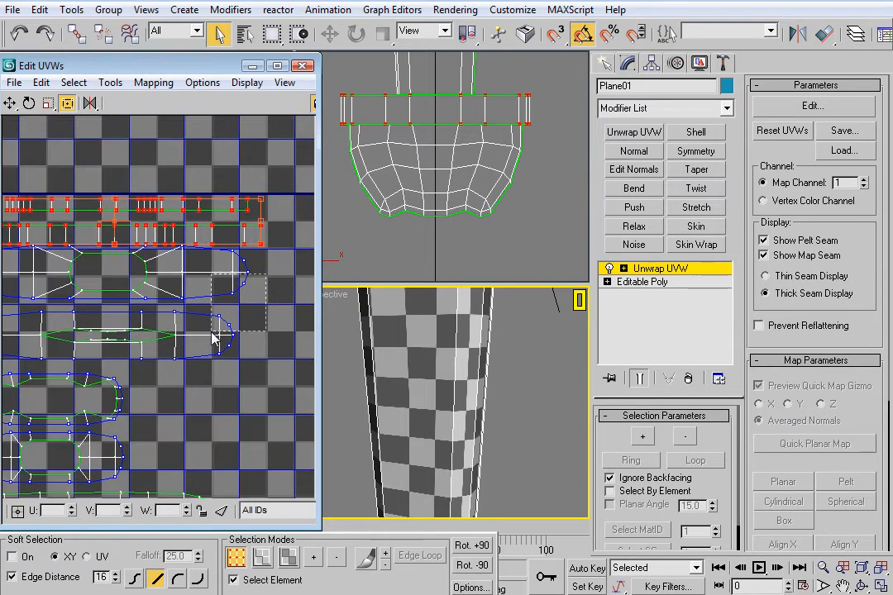
{"action": "left_click_drag", "start_coordinate": [213, 334], "coordinate": [210, 337]}
{"action": "scroll", "coordinate": [186, 376], "scroll_direction": "down", "scroll_amount": 1}
{"action": "middle_click_drag", "start_coordinate": [183, 375], "coordinate": [233, 332]}
{"action": "mouse_move", "coordinate": [229, 315]}
{"action": "left_mouse_down"}
{"action": "mouse_move", "coordinate": [223, 325]}
{"action": "mouse_move", "coordinate": [233, 313]}
{"action": "left_mouse_up"}
{"action": "scroll", "coordinate": [227, 302], "scroll_direction": "down", "scroll_amount": 4}
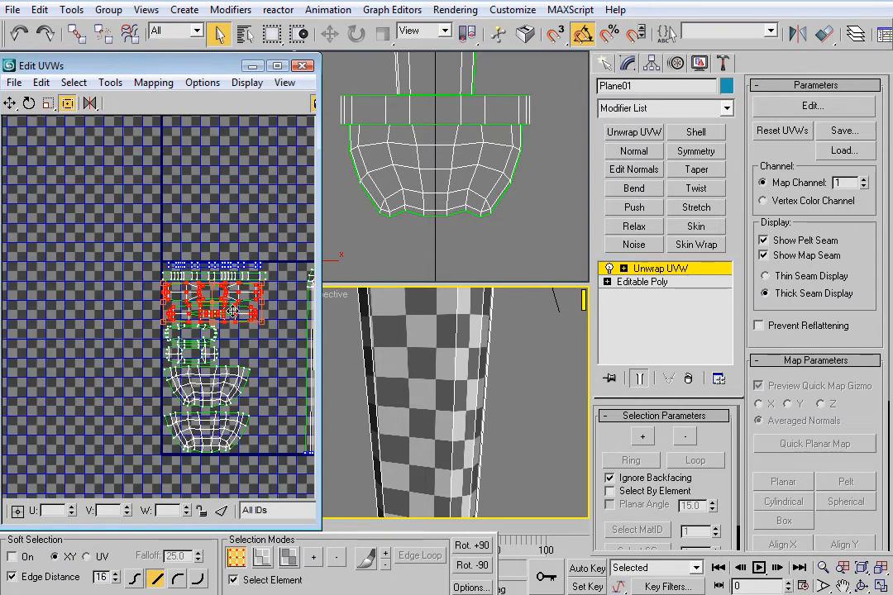
Step: Select the rectangular handle island outside the UV square and move it toward the square
{"action": "middle_click_drag", "start_coordinate": [161, 214], "coordinate": [162, 382]}
{"action": "left_click_drag", "start_coordinate": [133, 277], "coordinate": [56, 329]}
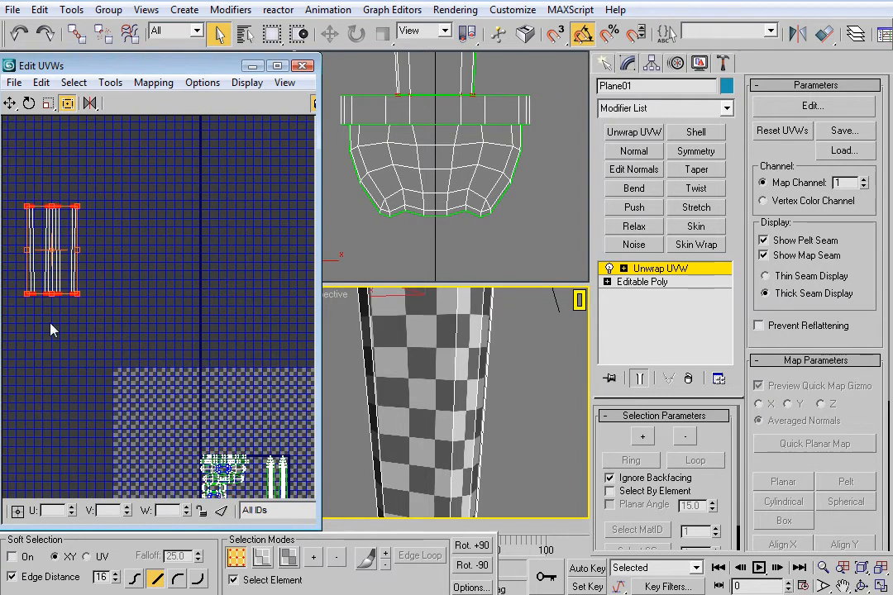
{"action": "left_click_drag", "start_coordinate": [58, 279], "coordinate": [224, 431]}
Step: Scale the handle island down proportionally and position it beside the blade islands in the lower part of the UV square
{"action": "middle_click_drag", "start_coordinate": [277, 412], "coordinate": [200, 241]}
{"action": "scroll", "coordinate": [204, 243], "scroll_direction": "up", "scroll_amount": 4}
{"action": "middle_click_drag", "start_coordinate": [157, 276], "coordinate": [208, 159]}
{"action": "left_click_drag", "start_coordinate": [120, 151], "coordinate": [223, 376]}
{"action": "left_click_drag", "start_coordinate": [250, 211], "coordinate": [191, 312], "text": "ctrl"}
{"action": "middle_click_drag", "start_coordinate": [195, 379], "coordinate": [179, 297]}
{"action": "scroll", "coordinate": [180, 299], "scroll_direction": "up", "scroll_amount": 4}
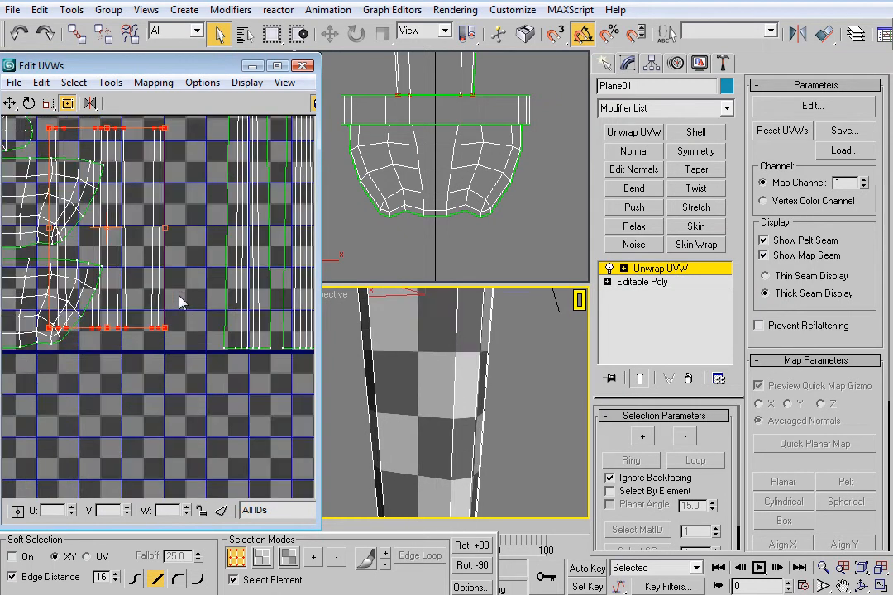
{"action": "left_click_drag", "start_coordinate": [140, 286], "coordinate": [194, 300]}
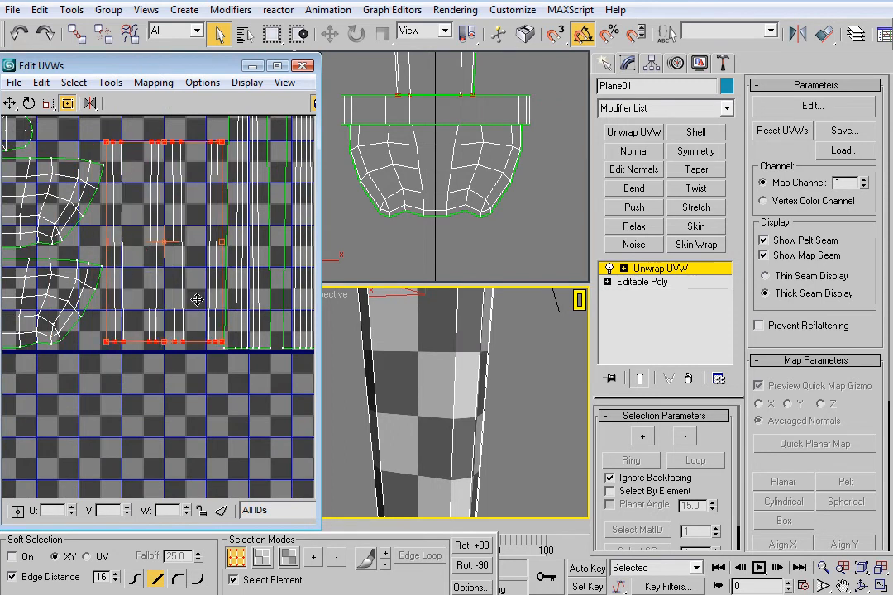
Step: Scale the two pommel islands down slightly to leave more room beside the handle island
{"action": "scroll", "coordinate": [196, 302], "scroll_direction": "up", "scroll_amount": 1}
{"action": "middle_click_drag", "start_coordinate": [190, 306], "coordinate": [285, 401]}
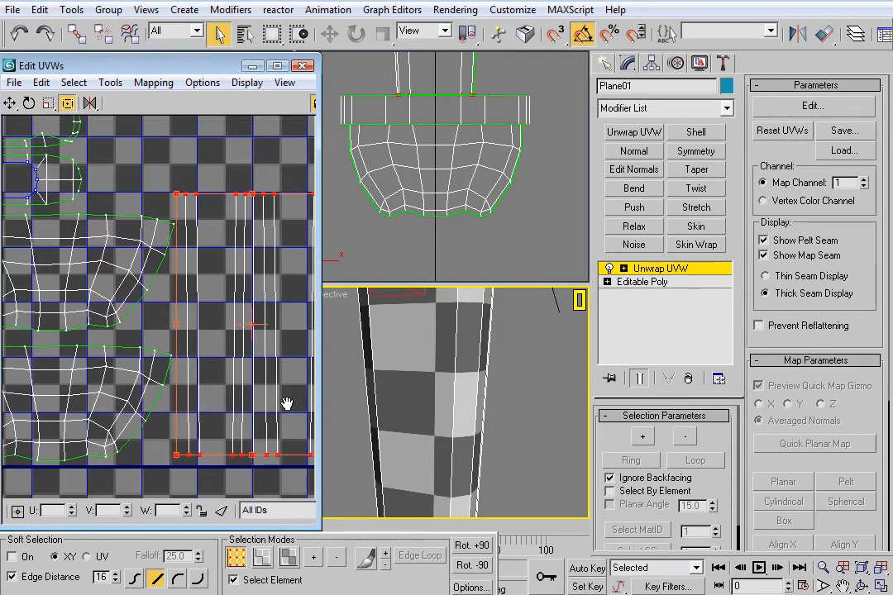
{"action": "left_click", "coordinate": [110, 361]}
{"action": "middle_click_drag", "start_coordinate": [125, 328], "coordinate": [199, 347]}
{"action": "scroll", "coordinate": [229, 283], "scroll_direction": "down", "scroll_amount": 1}
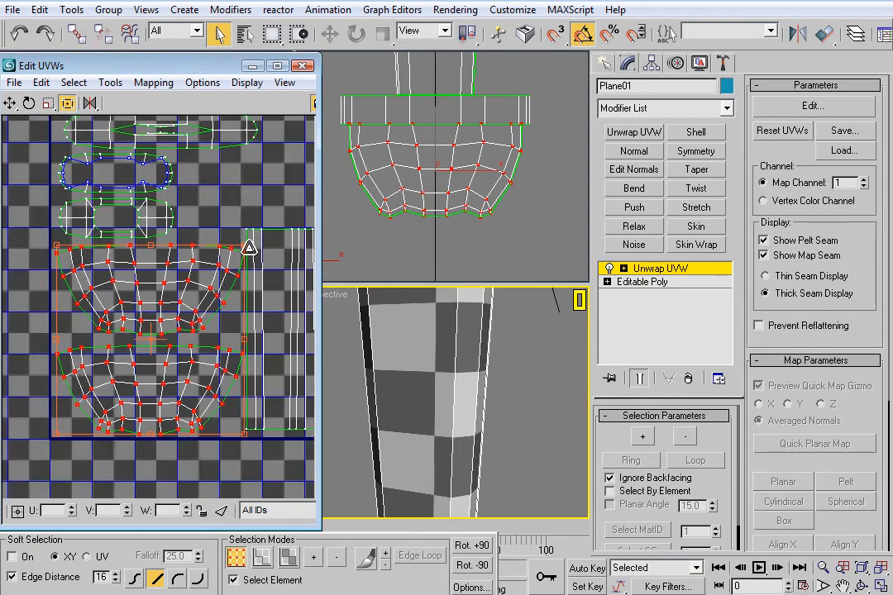
{"action": "left_click_drag", "start_coordinate": [246, 244], "coordinate": [229, 259]}
Step: Reposition the handle island in the gap between the pommel islands and the blade islands
{"action": "middle_click_drag", "start_coordinate": [250, 326], "coordinate": [153, 311]}
{"action": "left_click", "coordinate": [157, 243]}
{"action": "middle_click_drag", "start_coordinate": [183, 343], "coordinate": [183, 298]}
{"action": "scroll", "coordinate": [184, 298], "scroll_direction": "up", "scroll_amount": 2}
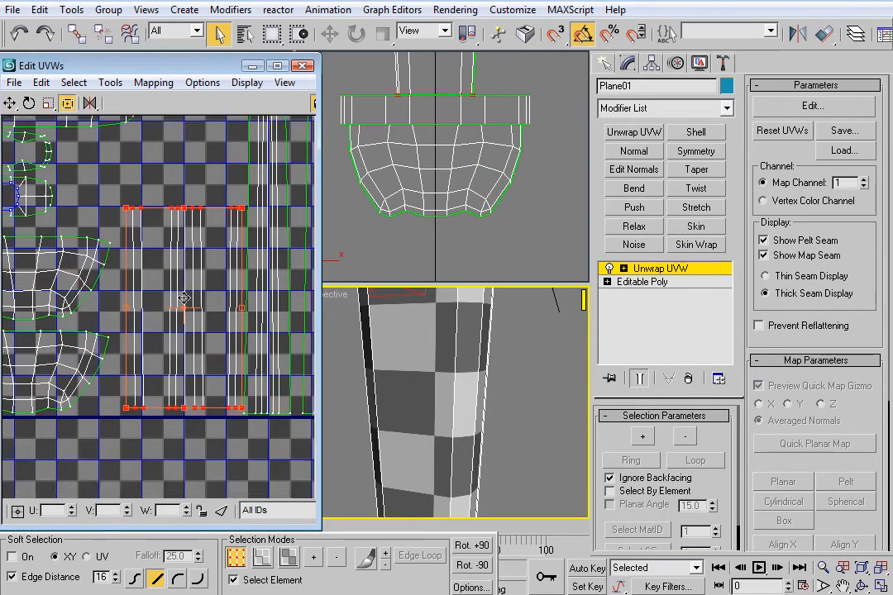
{"action": "left_click_drag", "start_coordinate": [189, 357], "coordinate": [176, 361]}
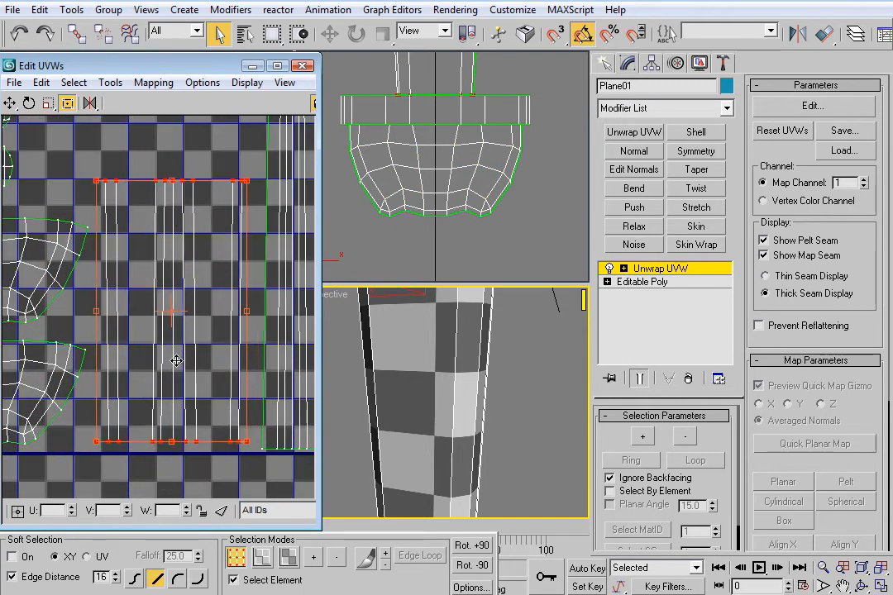
Step: Select the two small rounded islands above the pommel islands and move them down slightly for more even spacing
{"action": "scroll", "coordinate": [202, 376], "scroll_direction": "down", "scroll_amount": 8}
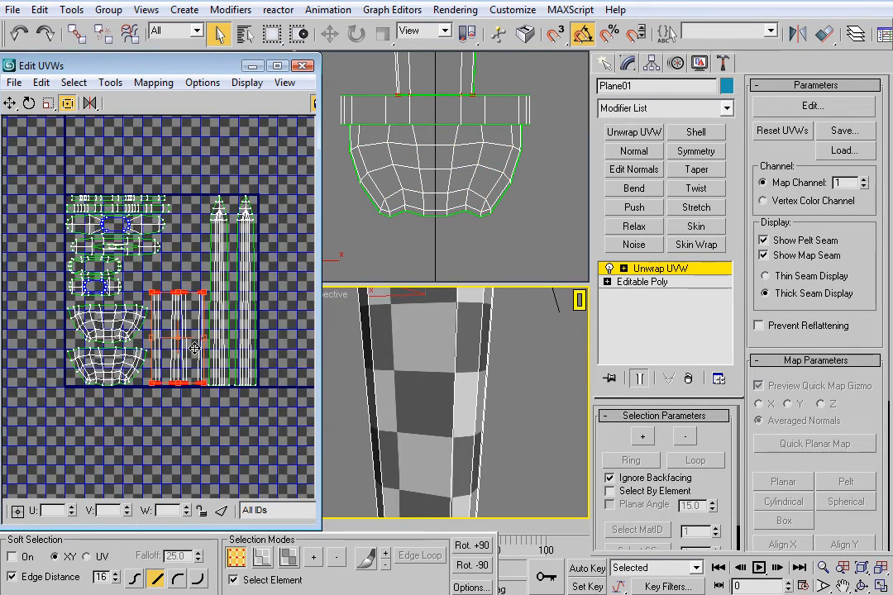
{"action": "scroll", "coordinate": [212, 387], "scroll_direction": "up", "scroll_amount": 4}
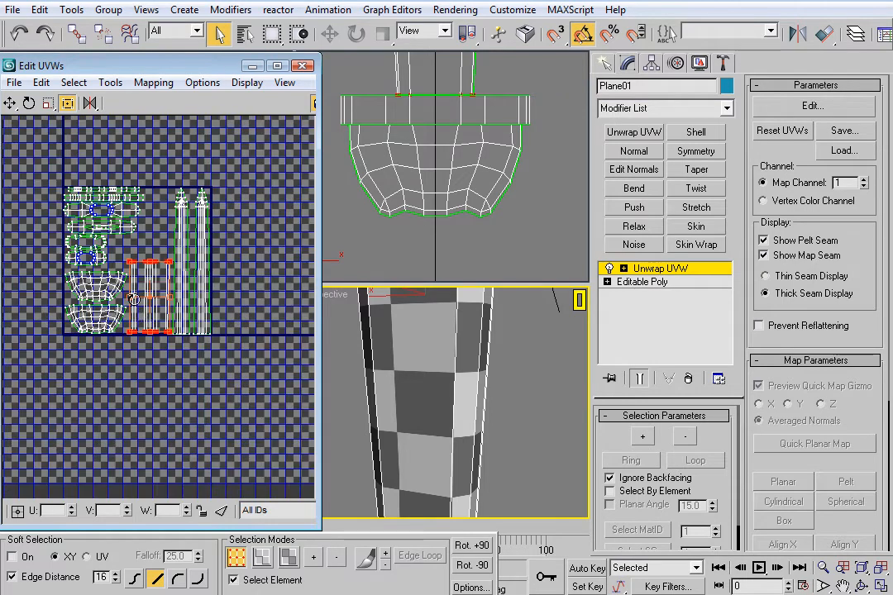
{"action": "scroll", "coordinate": [163, 363], "scroll_direction": "up", "scroll_amount": 3}
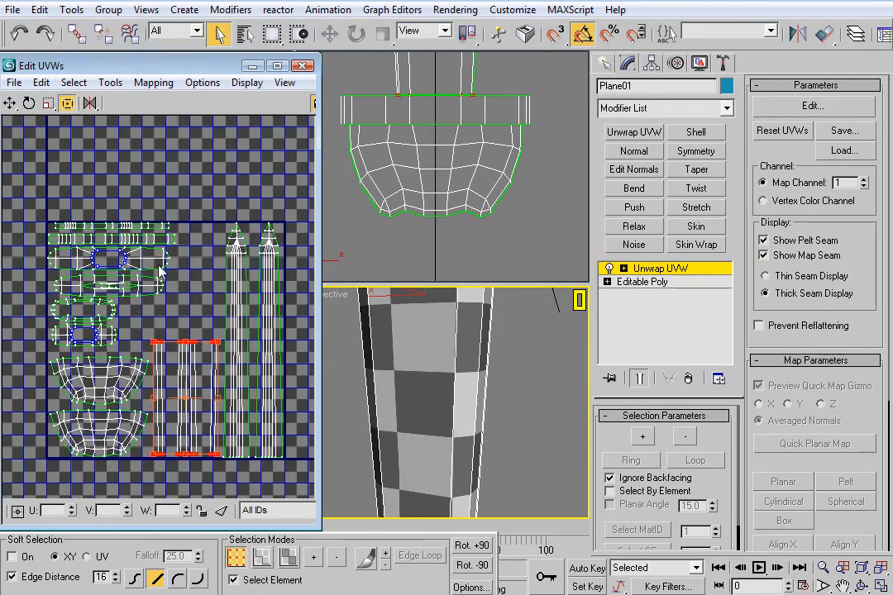
{"action": "scroll", "coordinate": [173, 331], "scroll_direction": "up", "scroll_amount": 3}
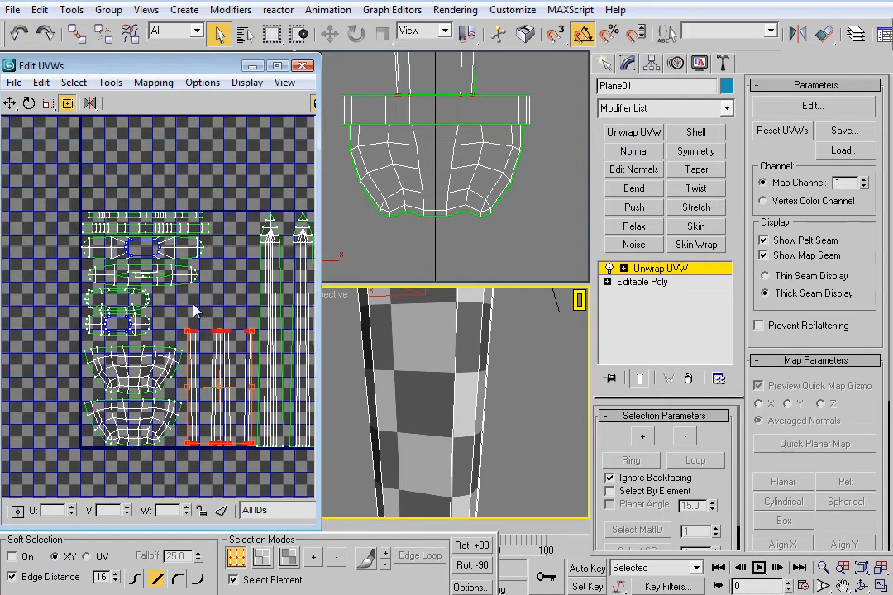
{"action": "scroll", "coordinate": [169, 305], "scroll_direction": "up", "scroll_amount": 4}
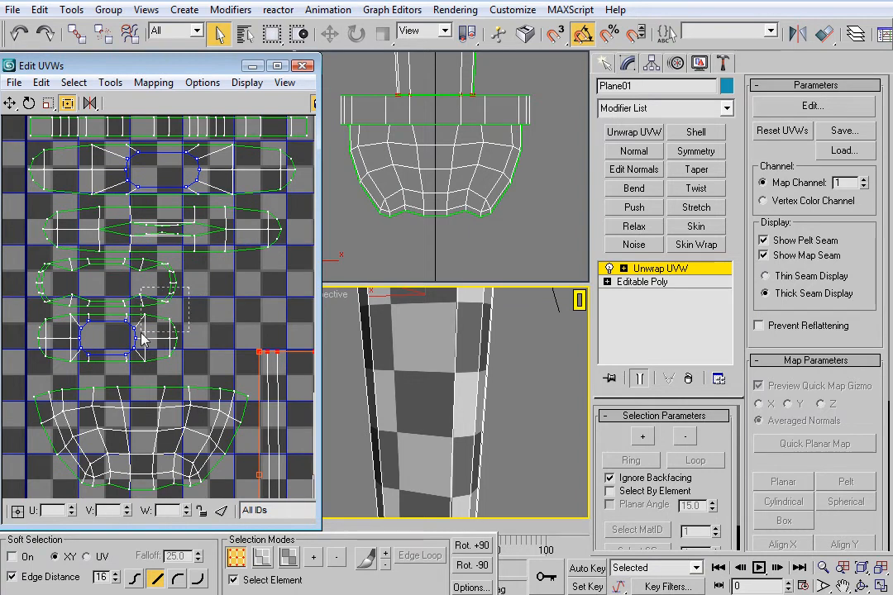
{"action": "left_click", "coordinate": [172, 322]}
{"action": "middle_click_drag", "start_coordinate": [193, 309], "coordinate": [181, 345]}
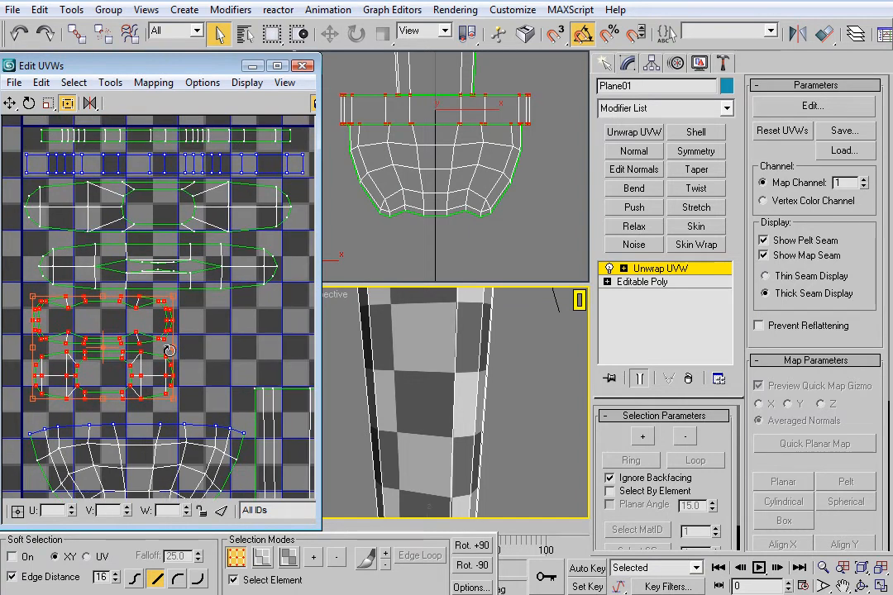
{"action": "left_click_drag", "start_coordinate": [147, 365], "coordinate": [144, 382]}
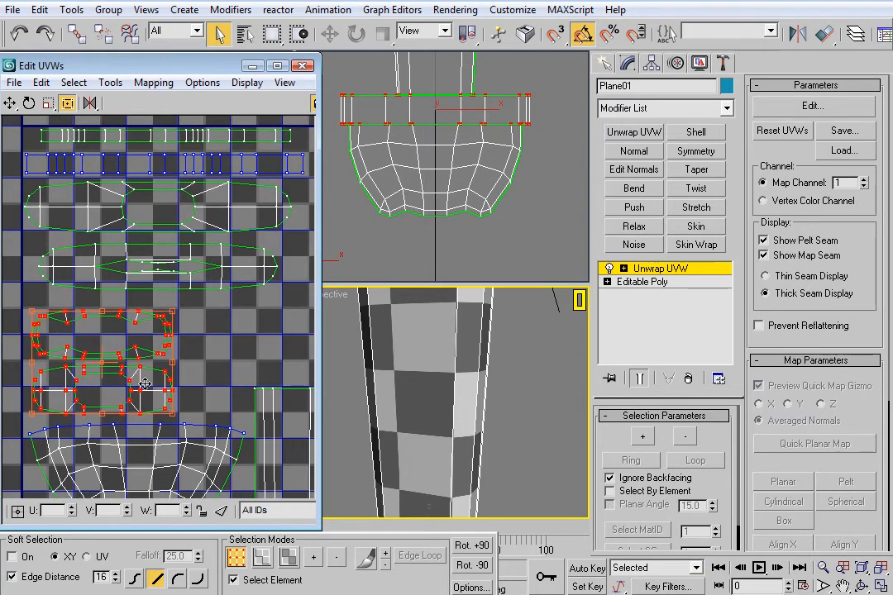
Step: Select both guard islands and move them down slightly, leaving a gap below the strip islands
{"action": "middle_click_drag", "start_coordinate": [218, 331], "coordinate": [168, 397]}
{"action": "left_click", "coordinate": [239, 285]}
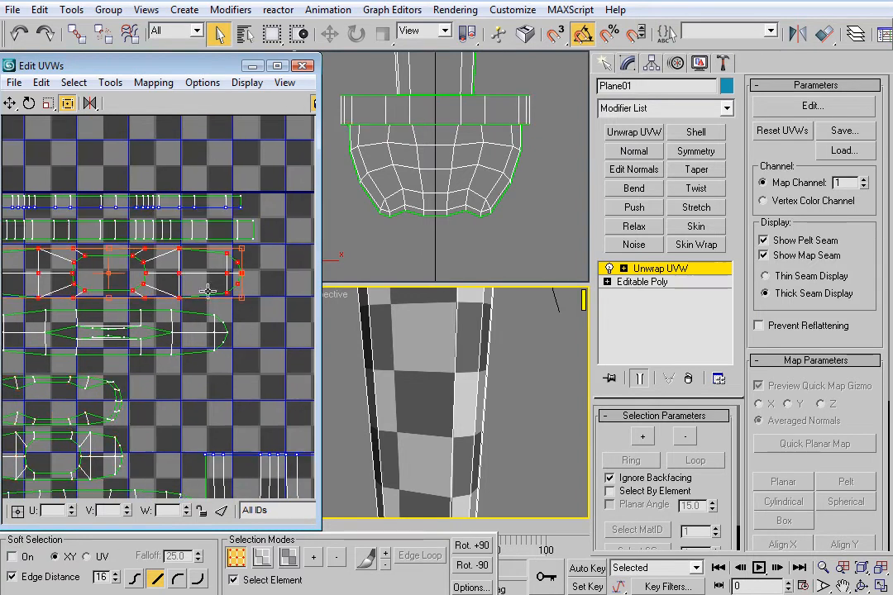
{"action": "left_click_drag", "start_coordinate": [223, 310], "coordinate": [195, 342], "text": "ctrl"}
{"action": "middle_click_drag", "start_coordinate": [189, 337], "coordinate": [250, 303]}
{"action": "left_click_drag", "start_coordinate": [135, 293], "coordinate": [137, 302]}
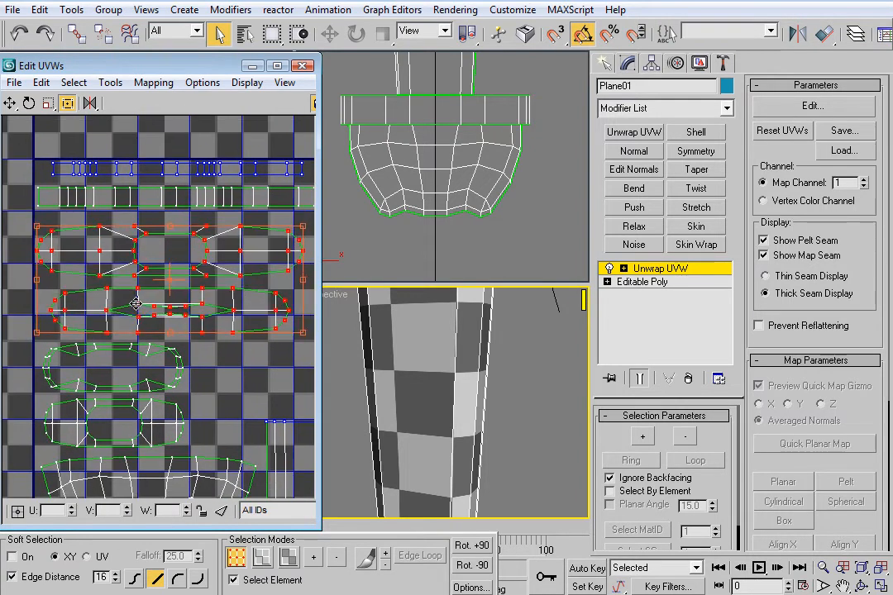
Step: Enlarge the two strip islands along the UV square's upper edge until they nearly reach the blade islands, then clear the selection
{"action": "middle_click_drag", "start_coordinate": [208, 308], "coordinate": [94, 404]}
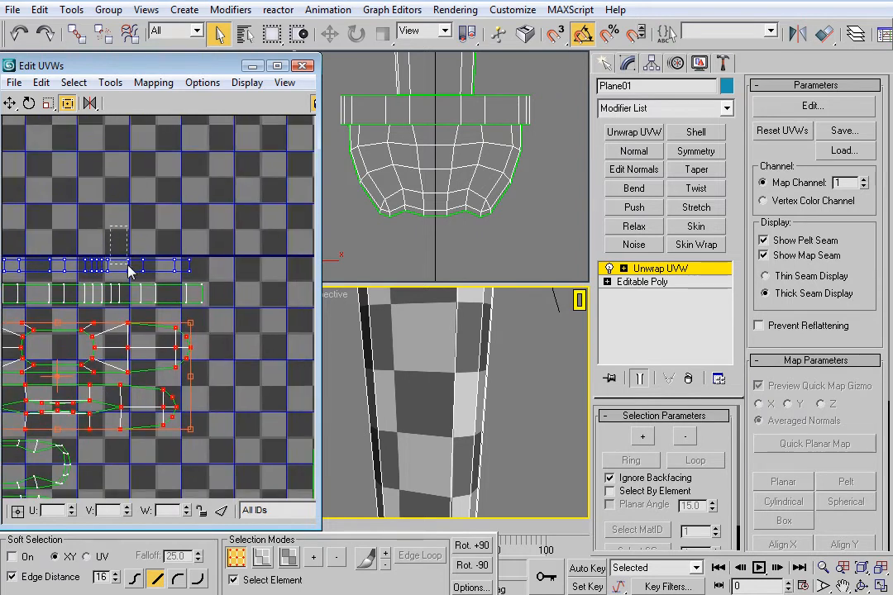
{"action": "left_click", "coordinate": [133, 265]}
{"action": "scroll", "coordinate": [152, 263], "scroll_direction": "up", "scroll_amount": 2}
{"action": "left_click_drag", "start_coordinate": [153, 261], "coordinate": [159, 280]}
{"action": "left_click", "coordinate": [155, 308], "text": "ctrl"}
{"action": "scroll", "coordinate": [247, 349], "scroll_direction": "down", "scroll_amount": 2}
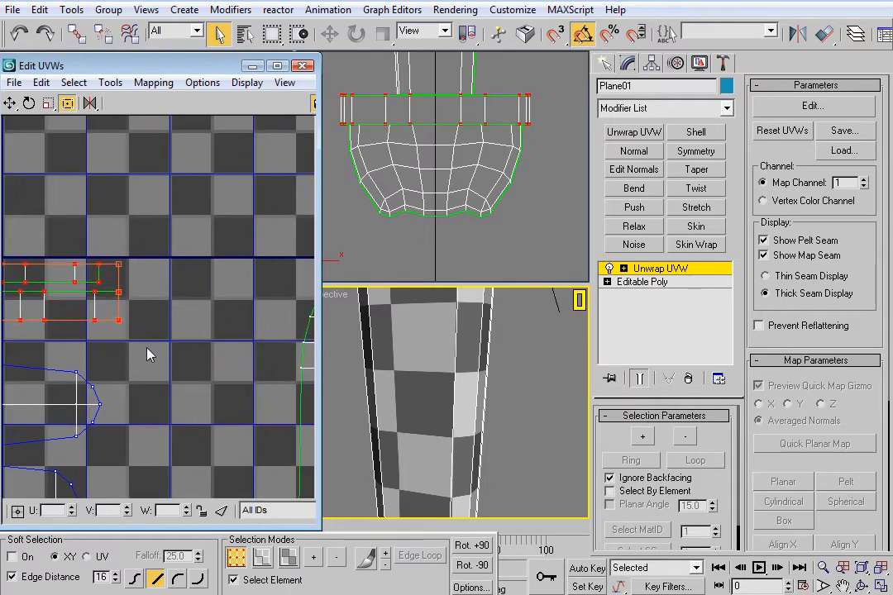
{"action": "left_click_drag", "start_coordinate": [124, 328], "coordinate": [252, 322]}
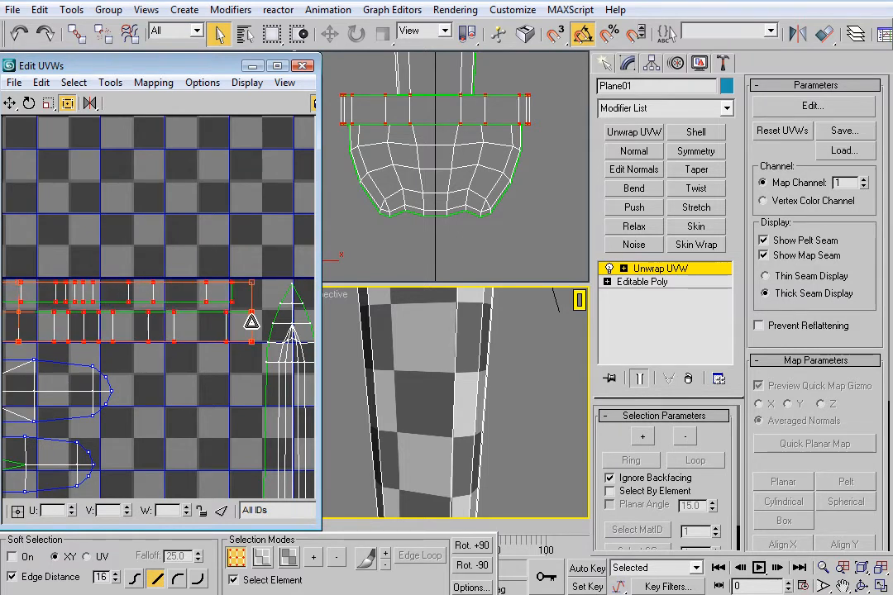
{"action": "scroll", "coordinate": [248, 321], "scroll_direction": "down", "scroll_amount": 5}
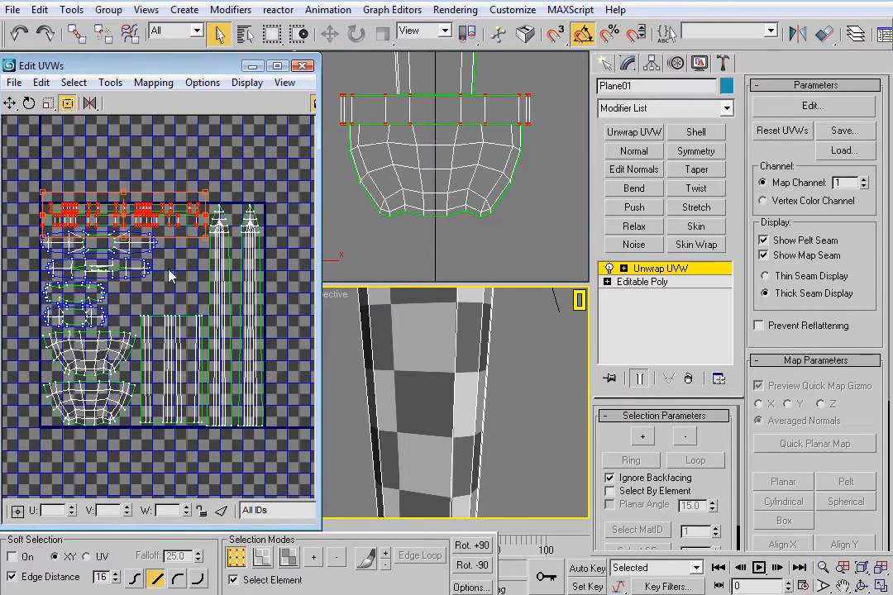
{"action": "left_click", "coordinate": [183, 282]}
{"action": "scroll", "coordinate": [183, 285], "scroll_direction": "down", "scroll_amount": 8}
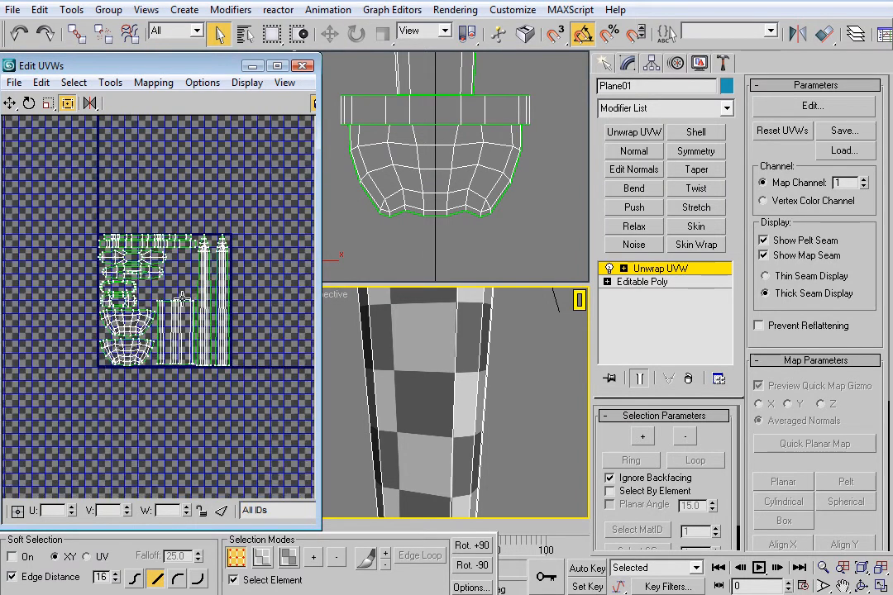
Step: Open the Render UVW Template settings to check the output width and height, and close them without rendering
{"action": "scroll", "coordinate": [206, 330], "scroll_direction": "up", "scroll_amount": 5}
{"action": "scroll", "coordinate": [165, 342], "scroll_direction": "up", "scroll_amount": 3}
{"action": "middle_click_drag", "start_coordinate": [162, 299], "coordinate": [175, 295]}
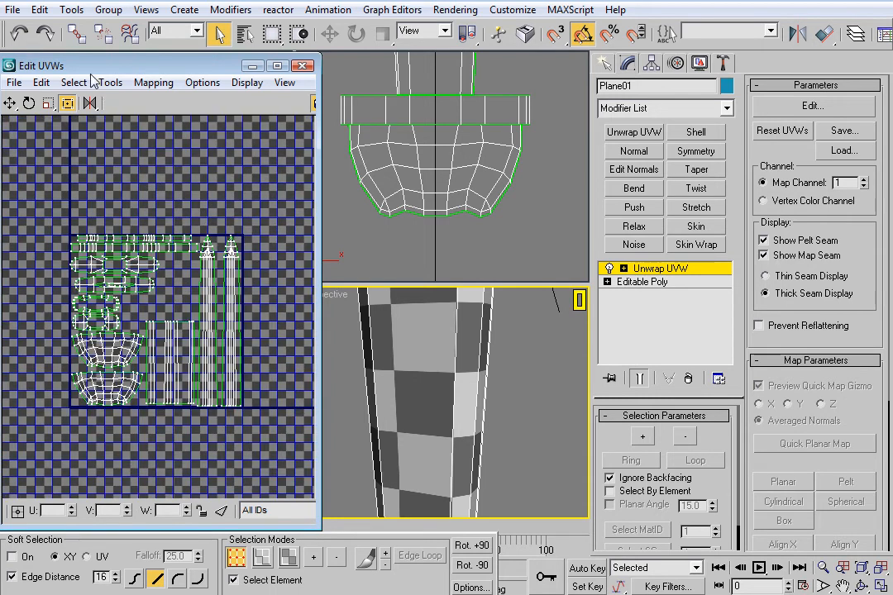
{"action": "left_click", "coordinate": [110, 82]}
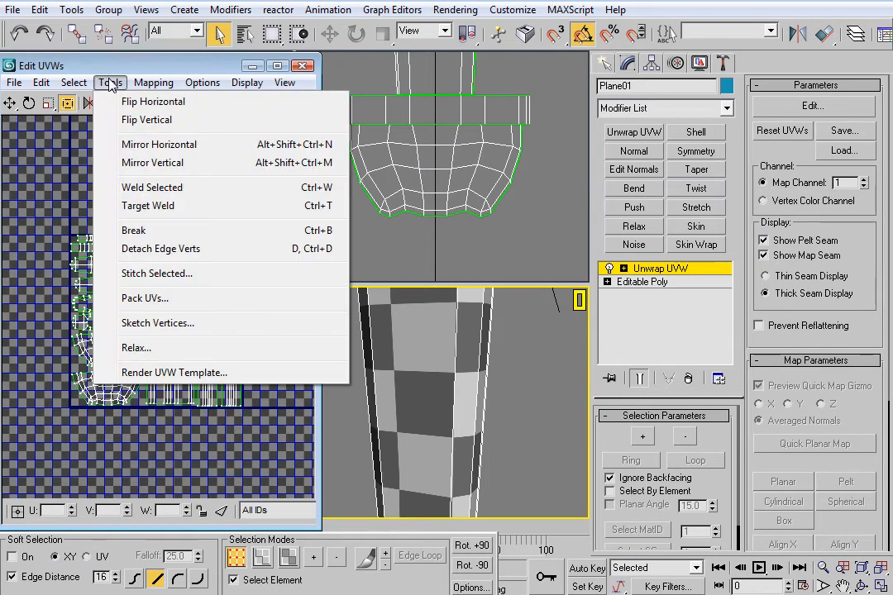
{"action": "left_click", "coordinate": [173, 373]}
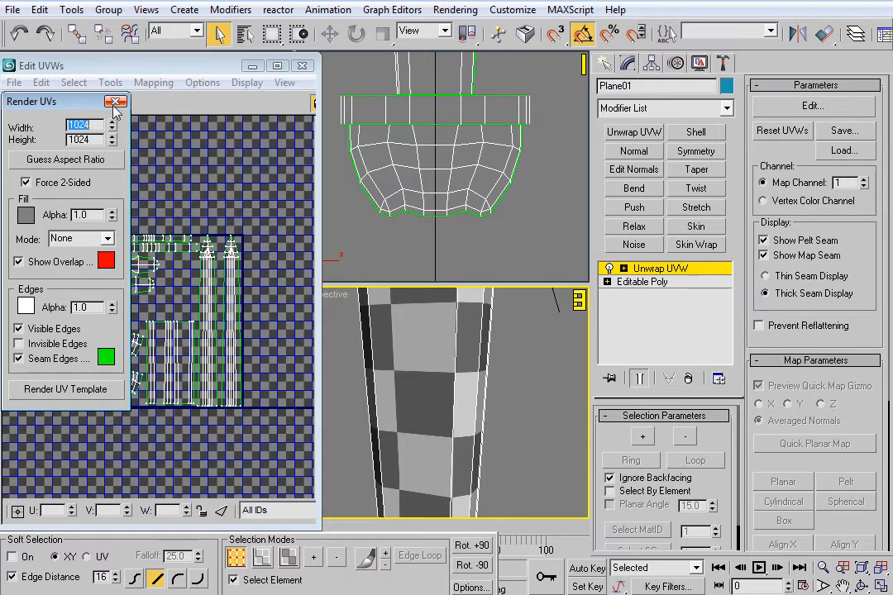
{"action": "left_click", "coordinate": [116, 103]}
Step: Widen the UV editor window and set the render height to 1024 in the unwrap preferences
{"action": "left_click_drag", "start_coordinate": [317, 219], "coordinate": [529, 238]}
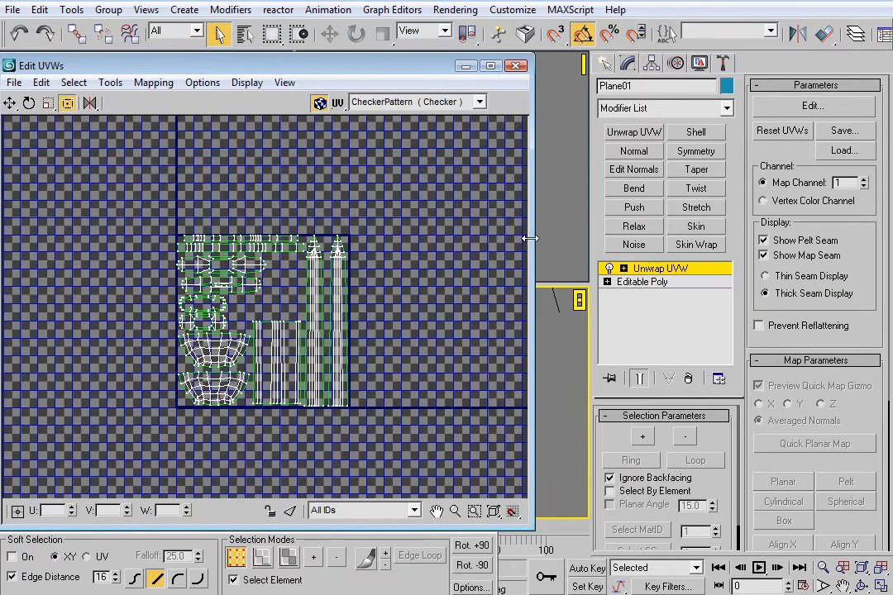
{"action": "left_click", "coordinate": [284, 83]}
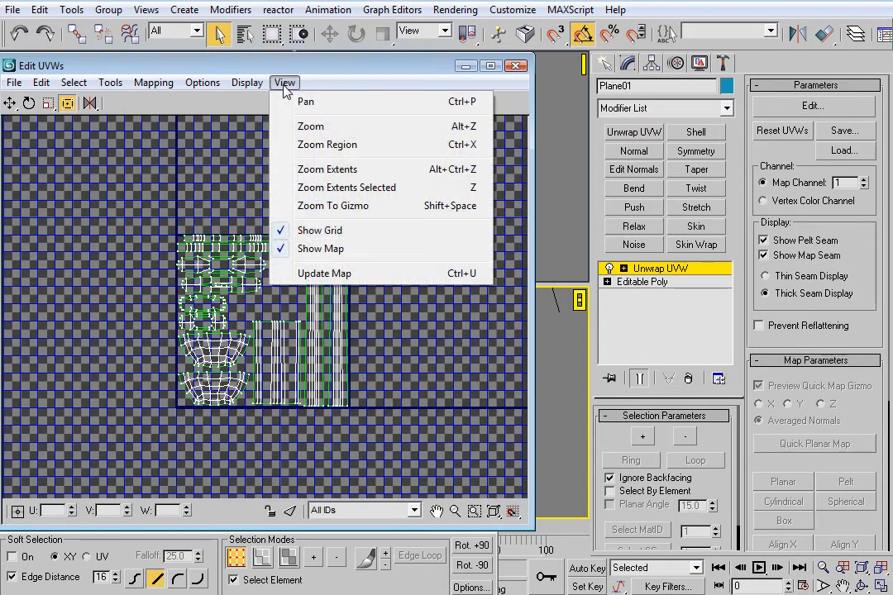
{"action": "mouse_move", "coordinate": [258, 91]}
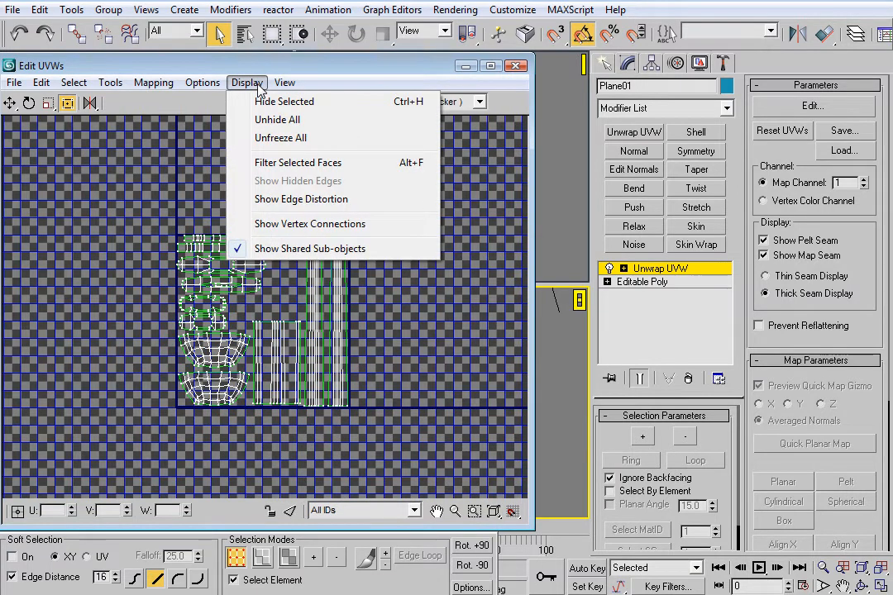
{"action": "mouse_move", "coordinate": [215, 88]}
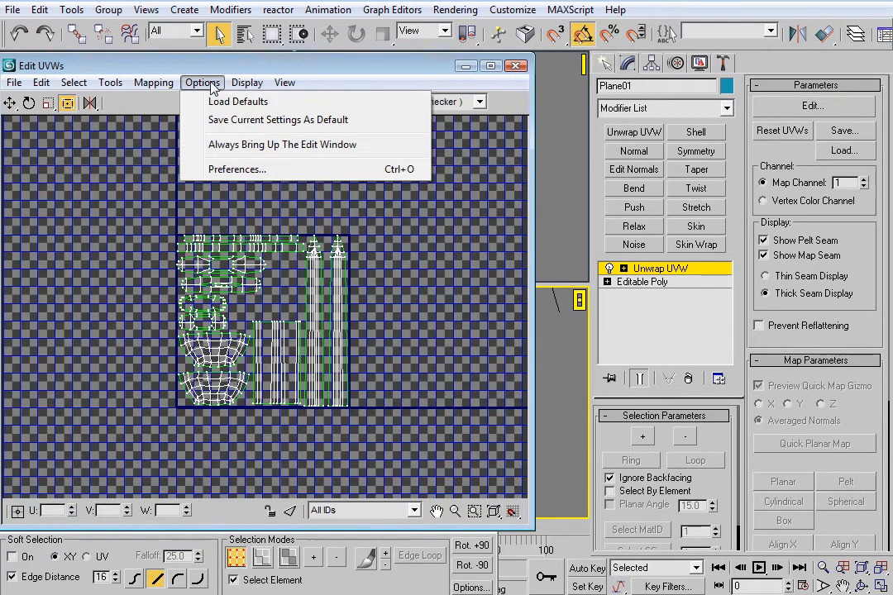
{"action": "left_click", "coordinate": [235, 169]}
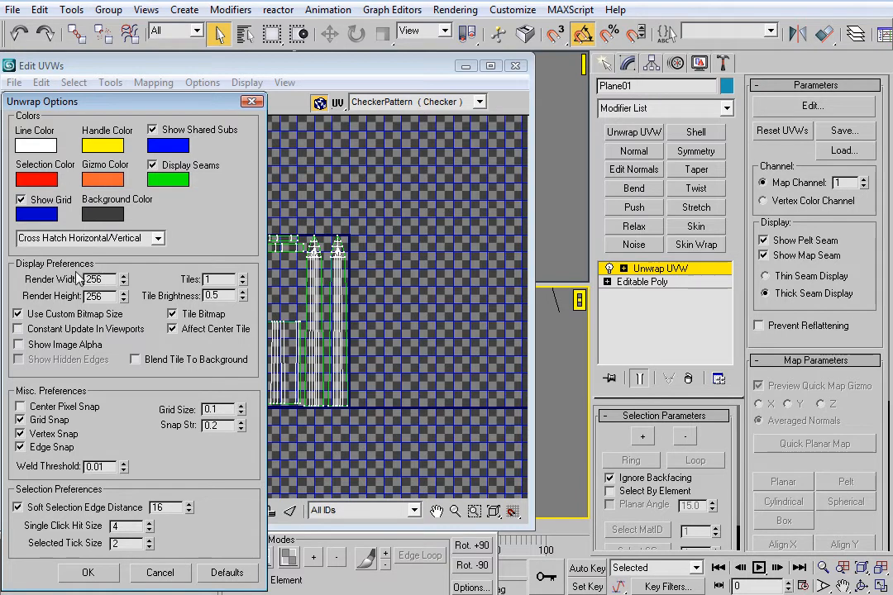
{"action": "double_click", "coordinate": [105, 296]}
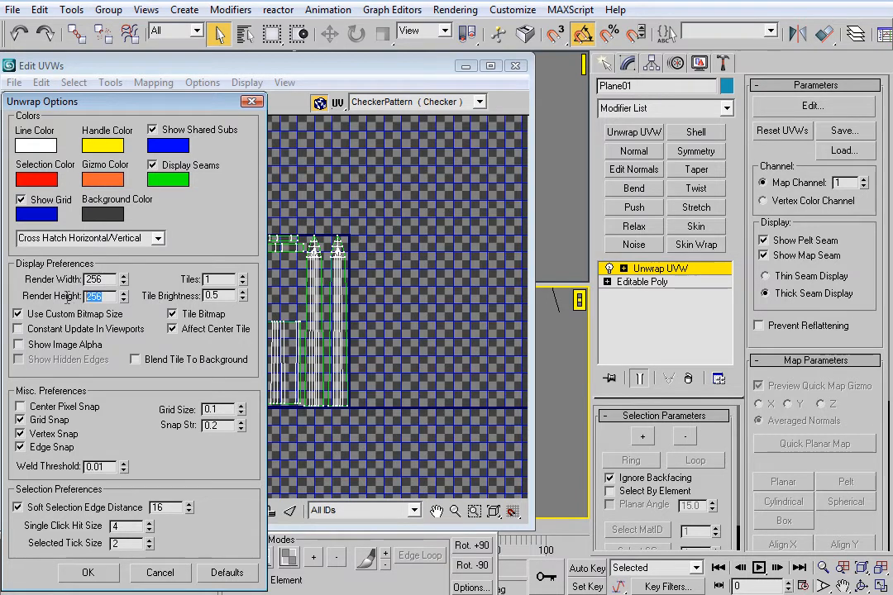
{"action": "type", "text": "1024"}
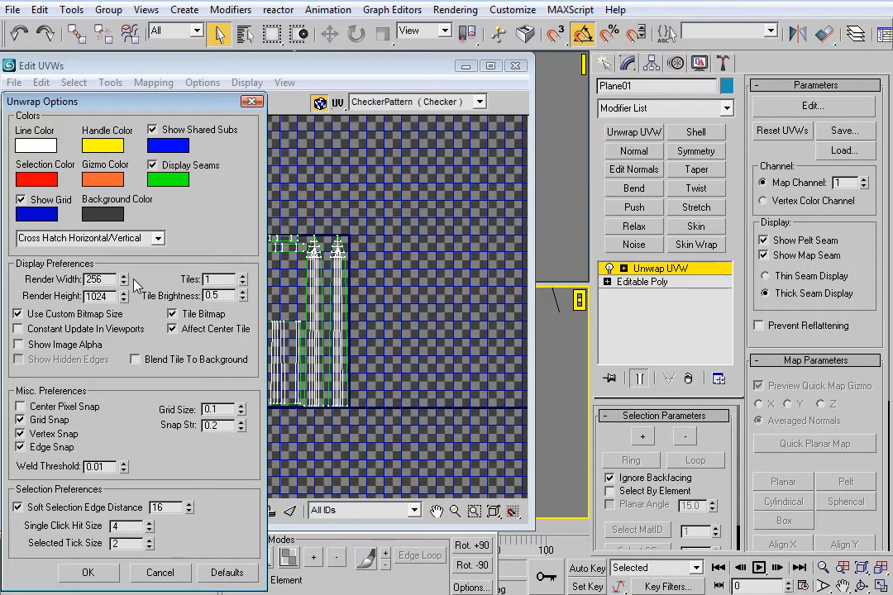
{"action": "left_click", "coordinate": [92, 574]}
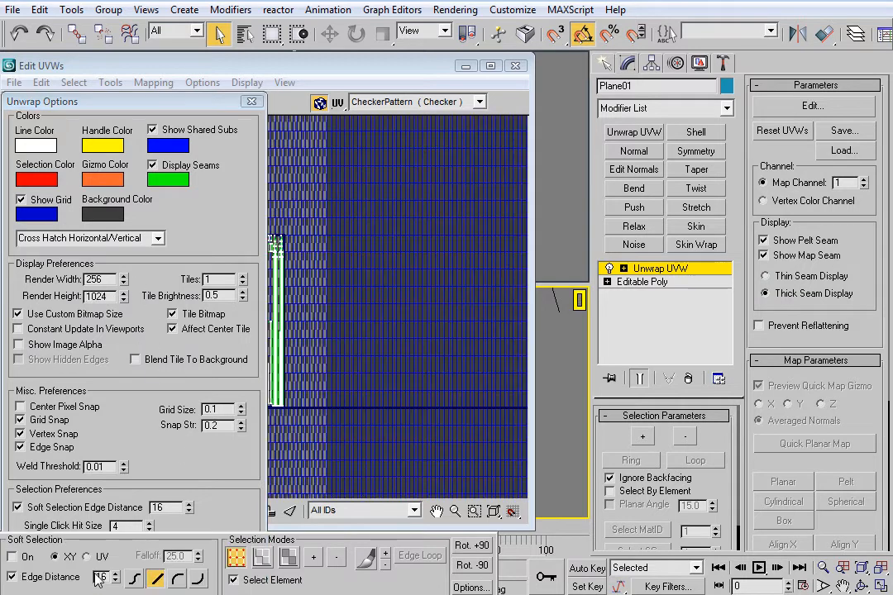
{"action": "left_click", "coordinate": [250, 103]}
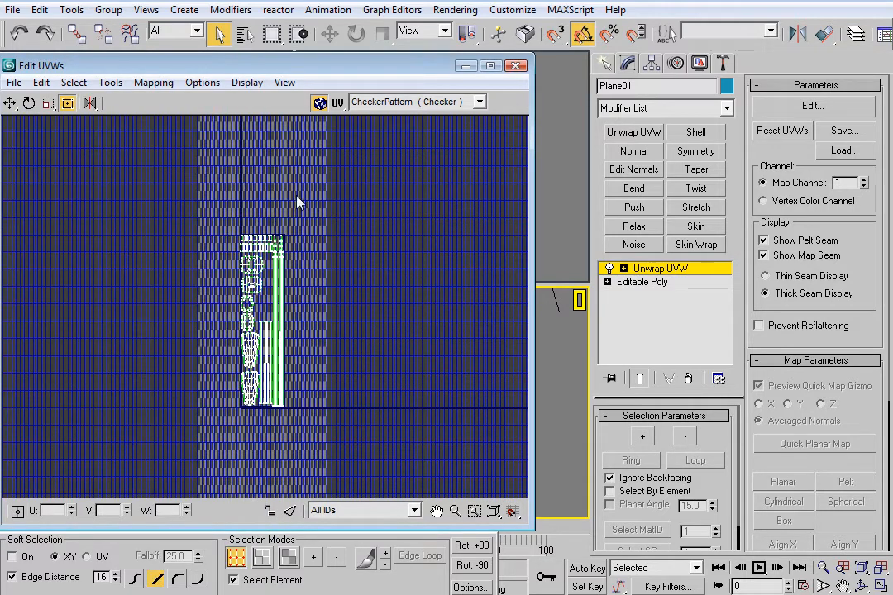
Step: Narrow the UV editor window, select all UV islands and stretch them horizontally to about double width
{"action": "left_click_drag", "start_coordinate": [530, 300], "coordinate": [301, 291]}
{"action": "scroll", "coordinate": [194, 307], "scroll_direction": "up", "scroll_amount": 4}
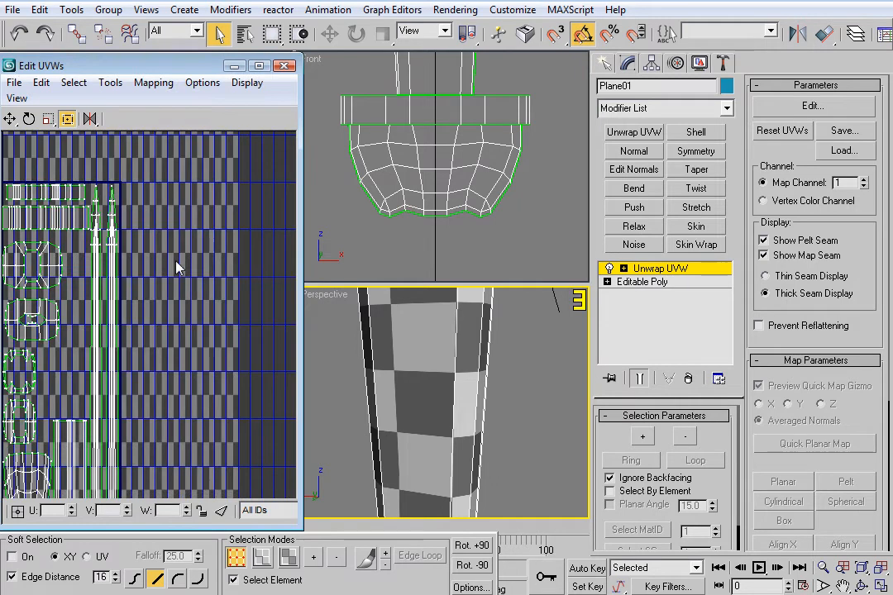
{"action": "middle_click_drag", "start_coordinate": [184, 289], "coordinate": [203, 282]}
{"action": "middle_click_drag", "start_coordinate": [437, 376], "coordinate": [473, 383]}
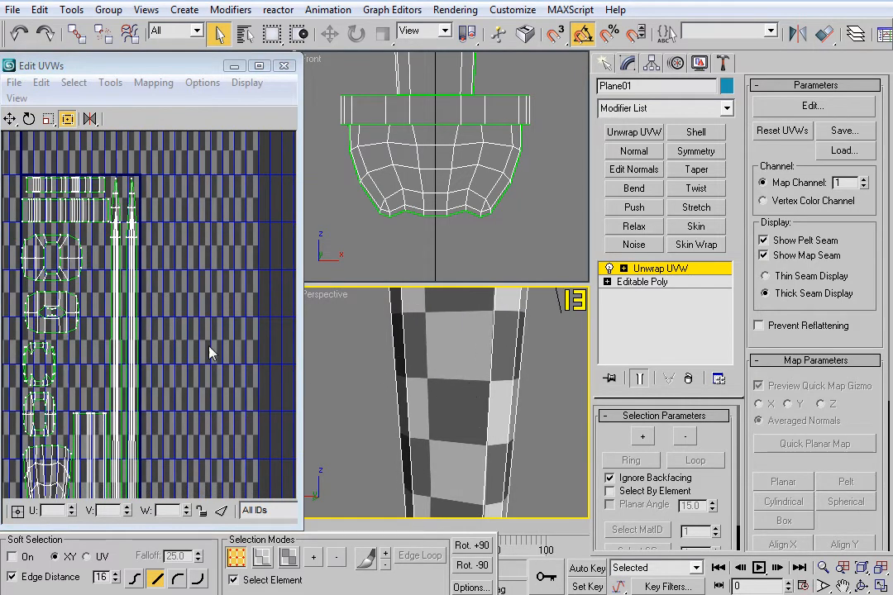
{"action": "scroll", "coordinate": [220, 310], "scroll_direction": "down", "scroll_amount": 4}
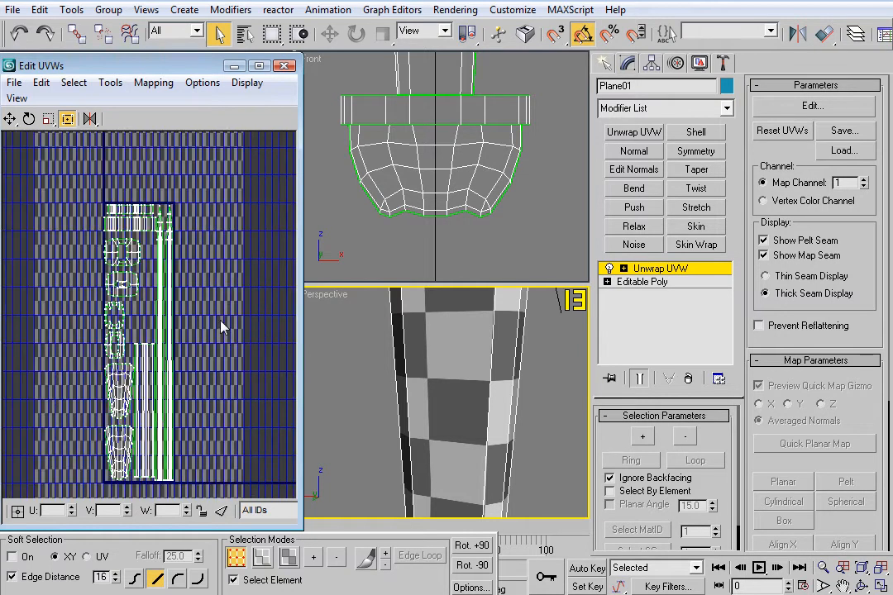
{"action": "middle_click_drag", "start_coordinate": [221, 328], "coordinate": [219, 304]}
{"action": "left_click_drag", "start_coordinate": [194, 166], "coordinate": [76, 480]}
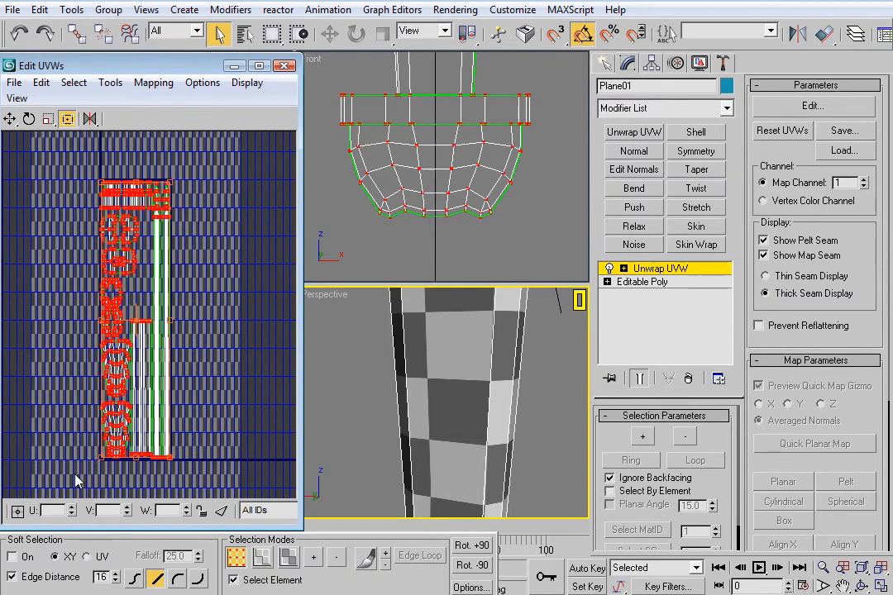
{"action": "scroll", "coordinate": [179, 369], "scroll_direction": "up", "scroll_amount": 4}
{"action": "scroll", "coordinate": [169, 342], "scroll_direction": "up", "scroll_amount": 3}
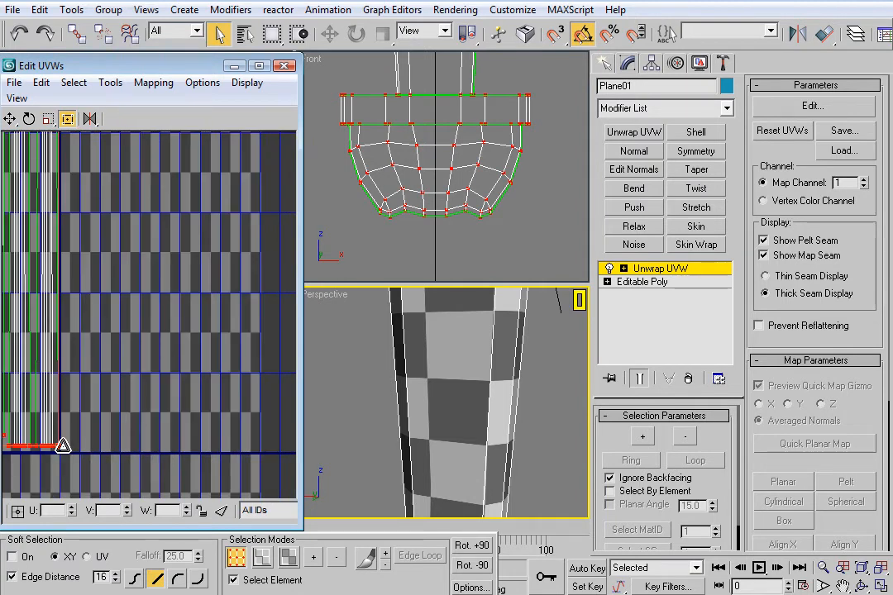
{"action": "left_click_drag", "start_coordinate": [63, 446], "coordinate": [91, 449]}
{"action": "left_click_drag", "start_coordinate": [169, 461], "coordinate": [257, 454]}
{"action": "scroll", "coordinate": [217, 355], "scroll_direction": "down", "scroll_amount": 4}
{"action": "middle_click_drag", "start_coordinate": [175, 306], "coordinate": [183, 325]}
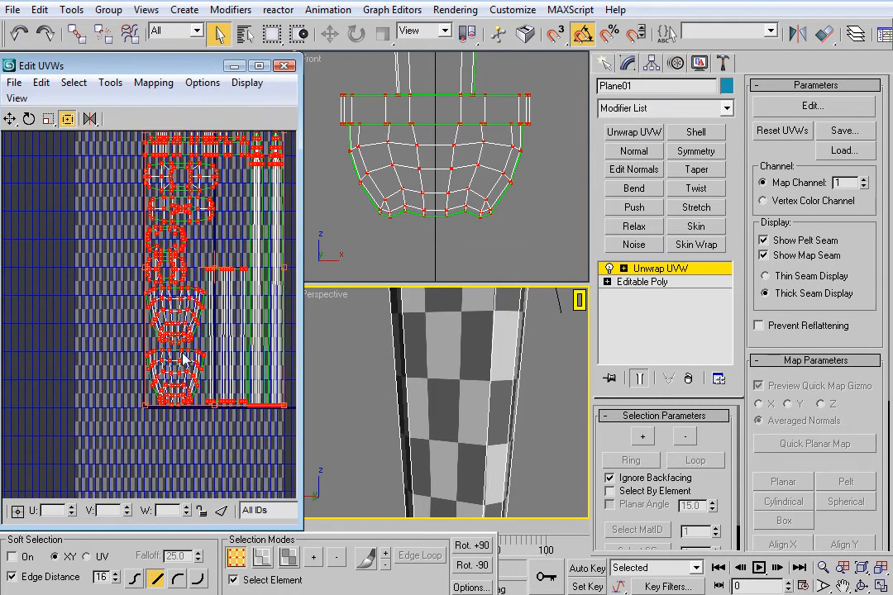
Step: Move all UV islands one tile to the left and stretch them further horizontally to the right
{"action": "middle_click_drag", "start_coordinate": [160, 396], "coordinate": [138, 331]}
{"action": "left_click_drag", "start_coordinate": [138, 331], "coordinate": [131, 331]}
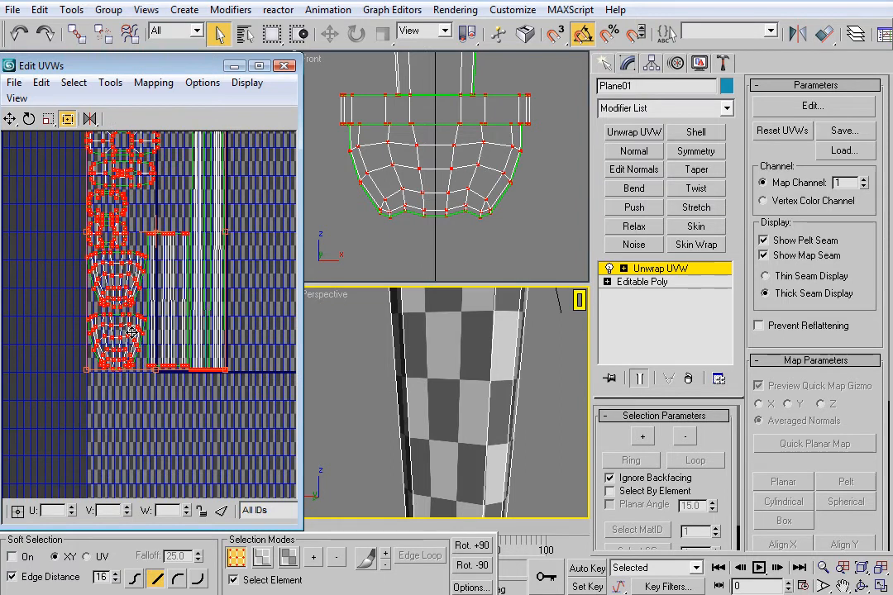
{"action": "middle_click_drag", "start_coordinate": [213, 393], "coordinate": [129, 411]}
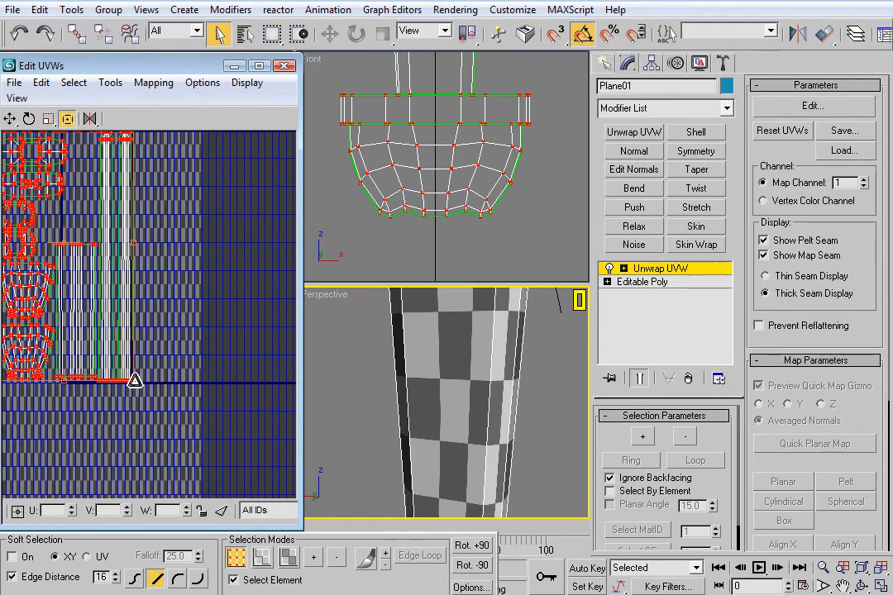
{"action": "left_click_drag", "start_coordinate": [136, 380], "coordinate": [201, 384]}
{"action": "middle_click_drag", "start_coordinate": [143, 317], "coordinate": [157, 367]}
{"action": "left_click_drag", "start_coordinate": [200, 446], "coordinate": [268, 448]}
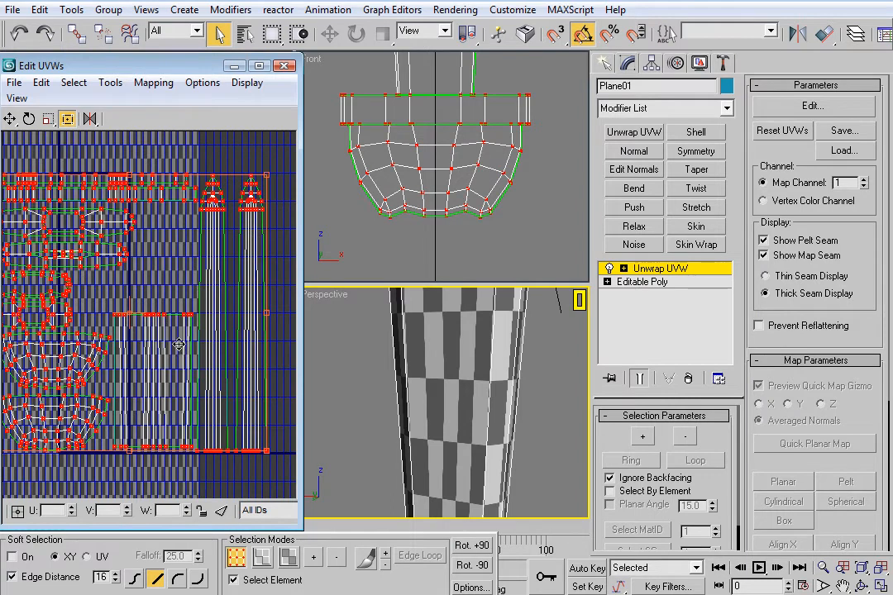
Step: Undo the horizontal stretches and the sideways move of the UV islands
{"action": "key", "text": "ctrl+z"}
{"action": "key", "text": "ctrl+z"}
{"action": "key", "text": "ctrl+z"}
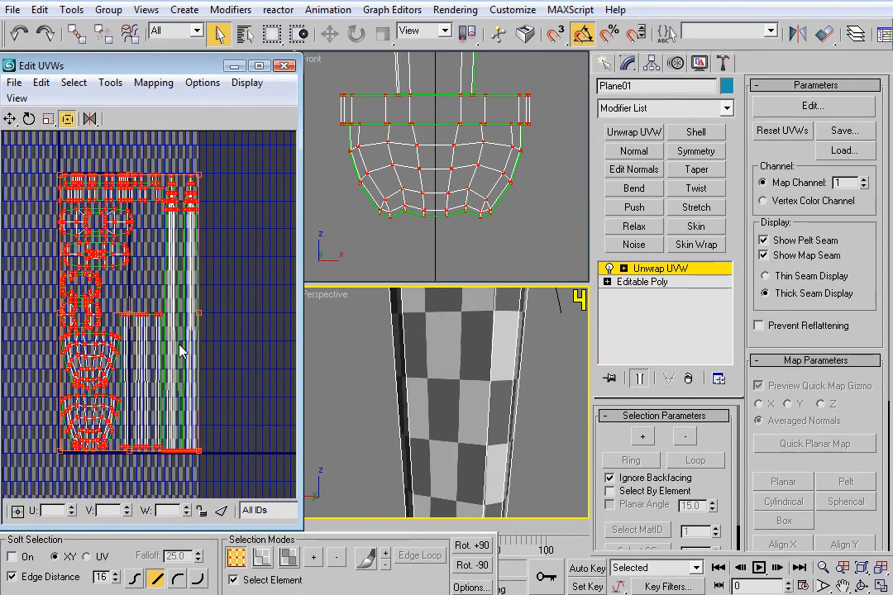
Step: Set the render height back to 256 in the unwrap preferences so the UV space is square
{"action": "left_click", "coordinate": [154, 82]}
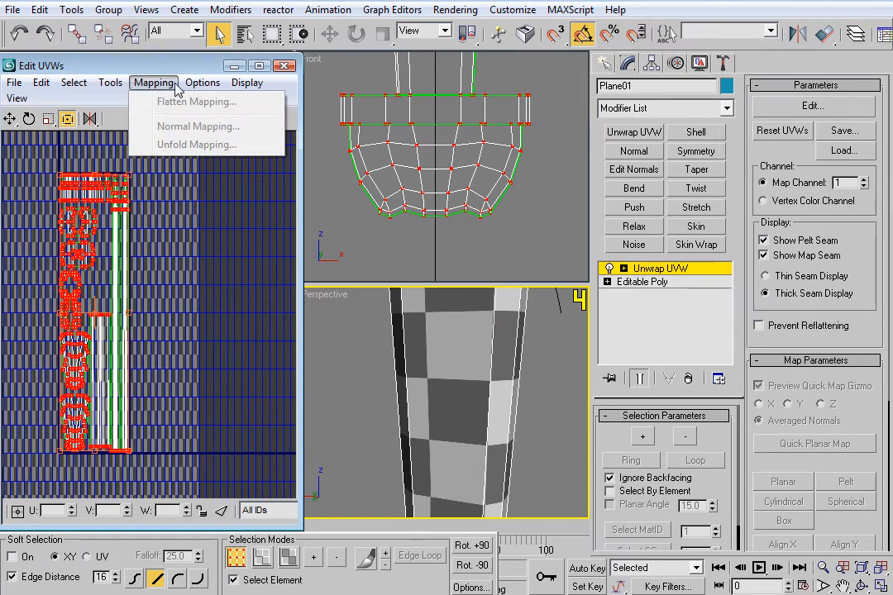
{"action": "mouse_move", "coordinate": [205, 86]}
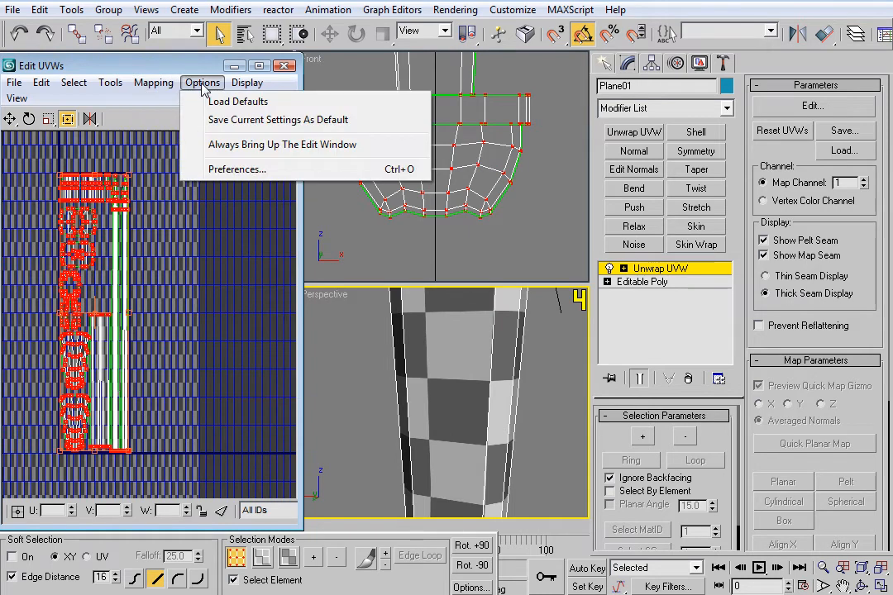
{"action": "left_click", "coordinate": [239, 169]}
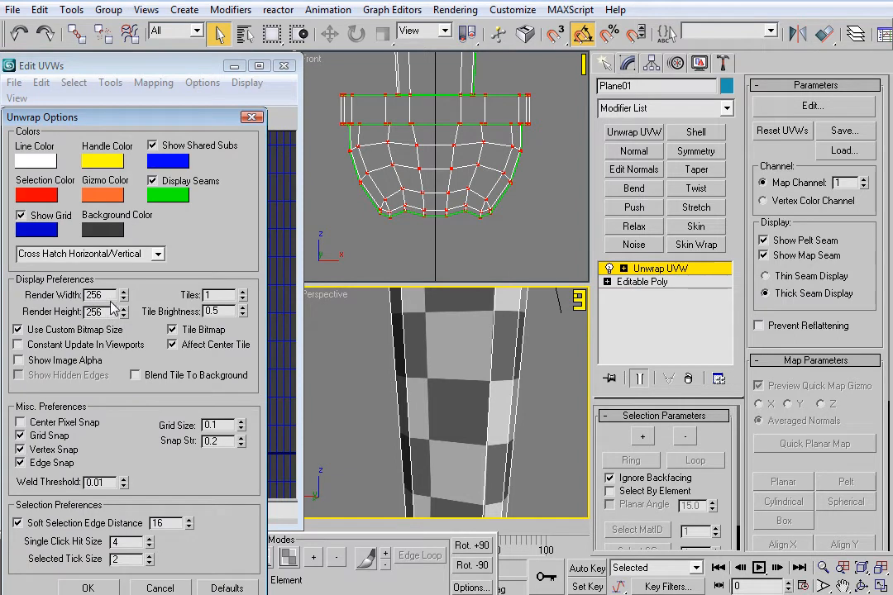
{"action": "left_click", "coordinate": [87, 588]}
{"action": "scroll", "coordinate": [155, 239], "scroll_direction": "down", "scroll_amount": 5}
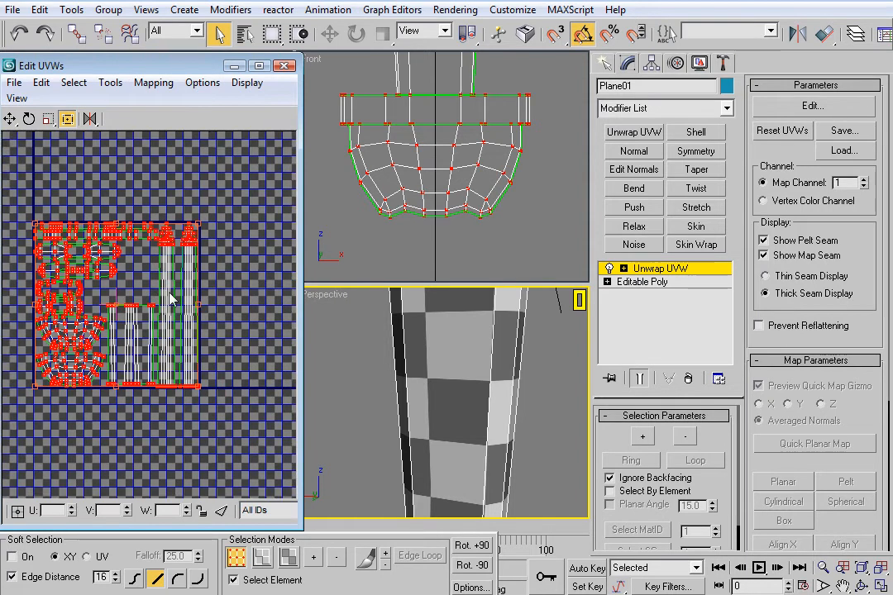
{"action": "middle_click_drag", "start_coordinate": [163, 294], "coordinate": [173, 293]}
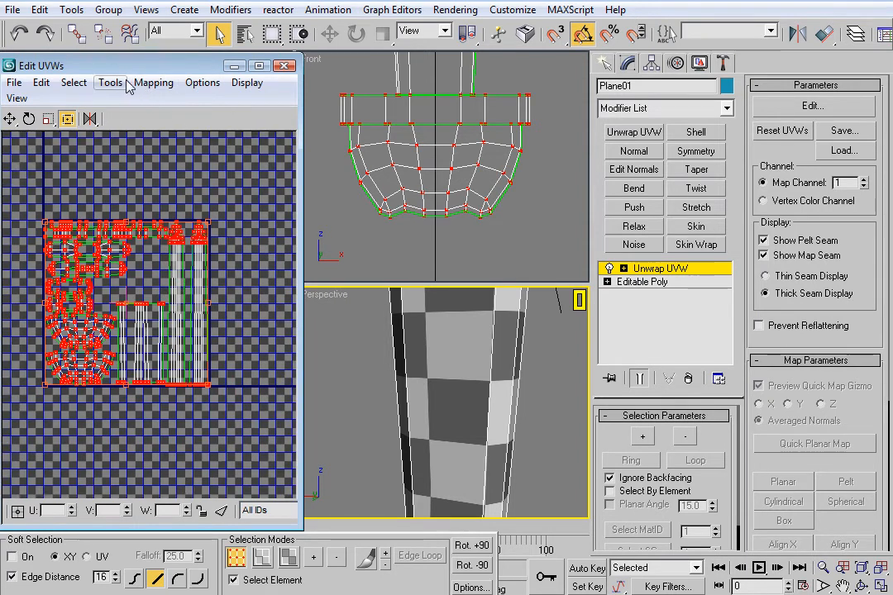
Step: Render the UVW template at 1024 by 1024 and place the render window beside the render settings
{"action": "left_click", "coordinate": [111, 82]}
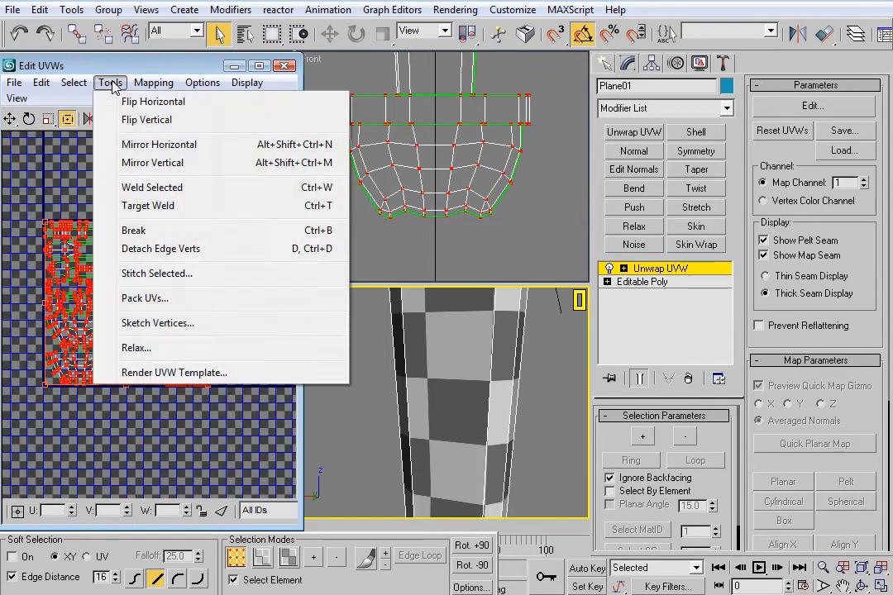
{"action": "left_click", "coordinate": [173, 373]}
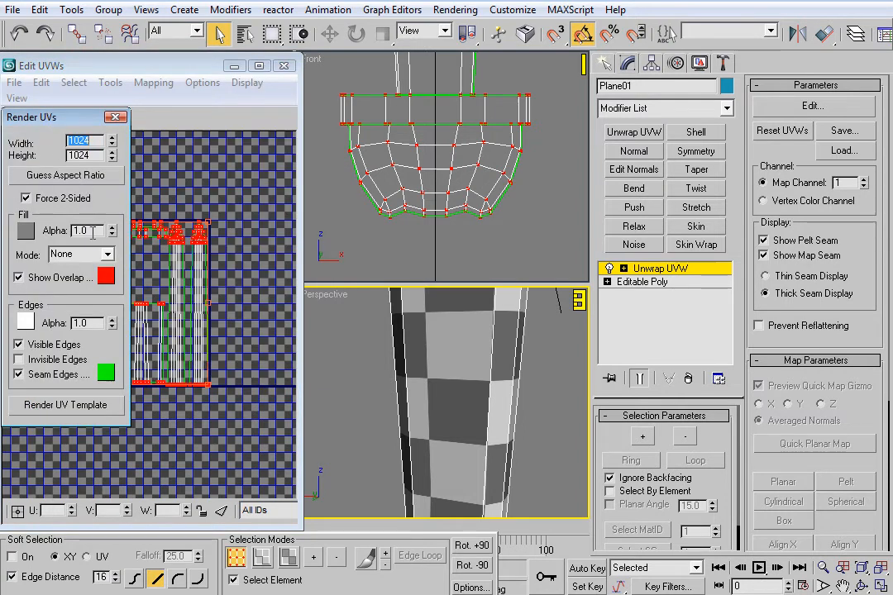
{"action": "left_click", "coordinate": [80, 409]}
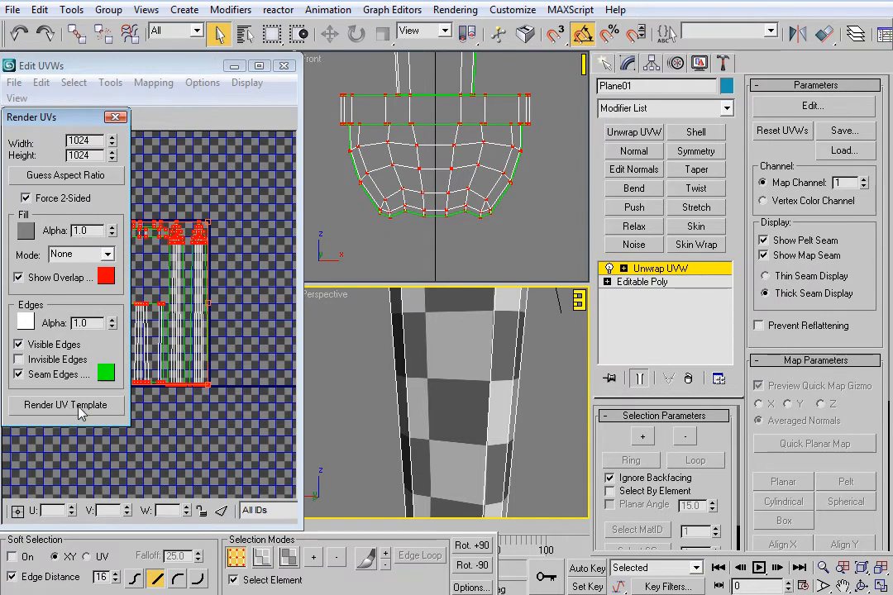
{"action": "left_click_drag", "start_coordinate": [889, 58], "coordinate": [457, 78]}
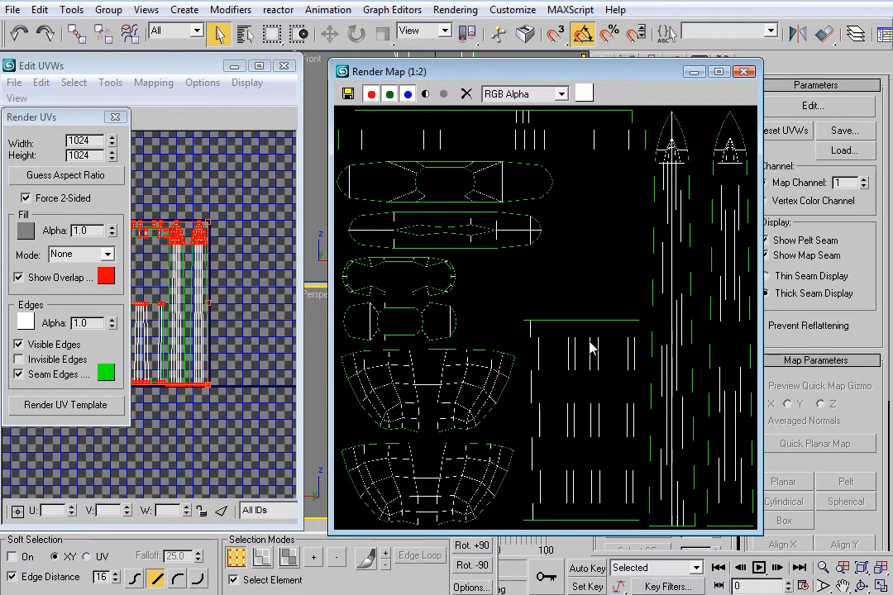
Step: Inspect the rendered UVW template up close and save it as viking08UVW.jpg in the scenes folder at JPEG quality 100
{"action": "scroll", "coordinate": [534, 267], "scroll_direction": "up", "scroll_amount": 1}
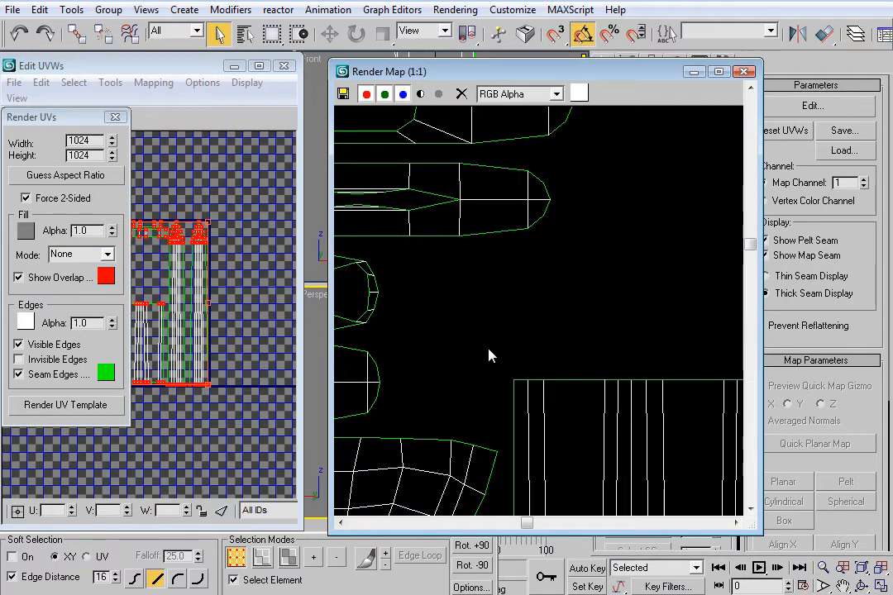
{"action": "left_click_drag", "start_coordinate": [528, 522], "coordinate": [498, 522]}
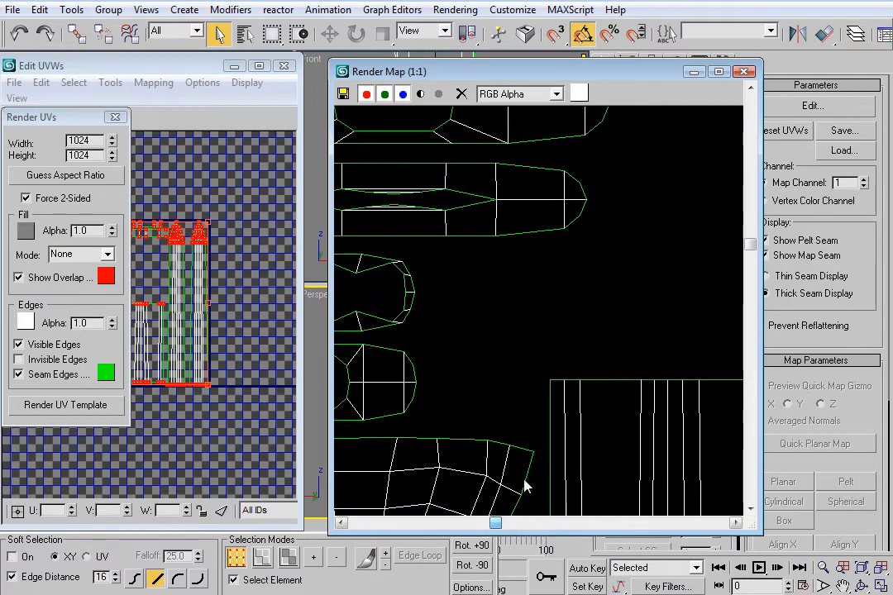
{"action": "scroll", "coordinate": [554, 334], "scroll_direction": "down", "scroll_amount": 1}
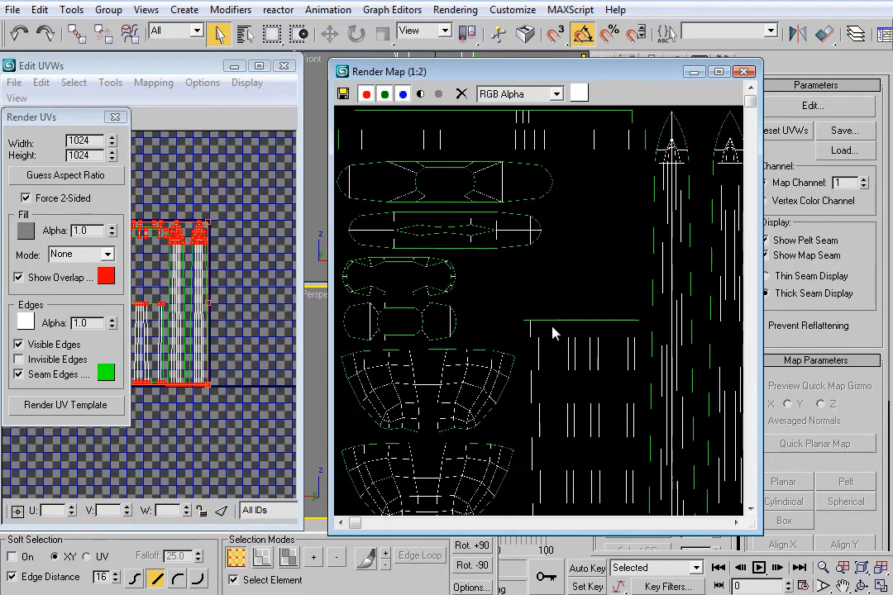
{"action": "left_click", "coordinate": [343, 96]}
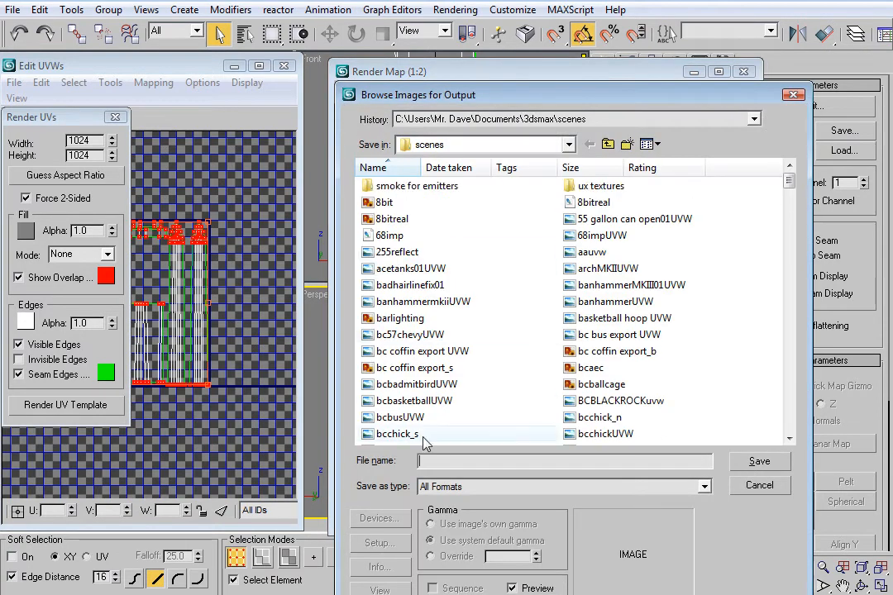
{"action": "type", "text": "viking"}
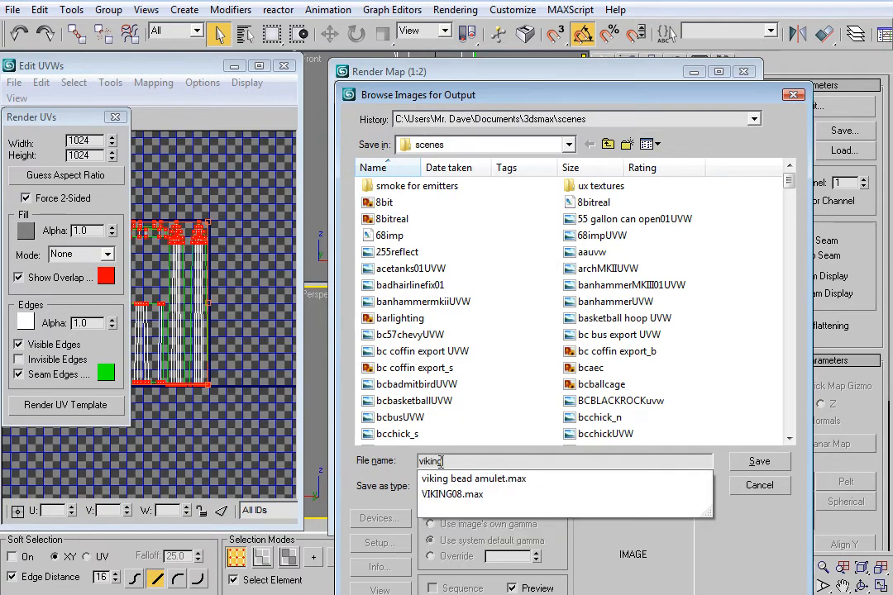
{"action": "type", "text": "08UVW"}
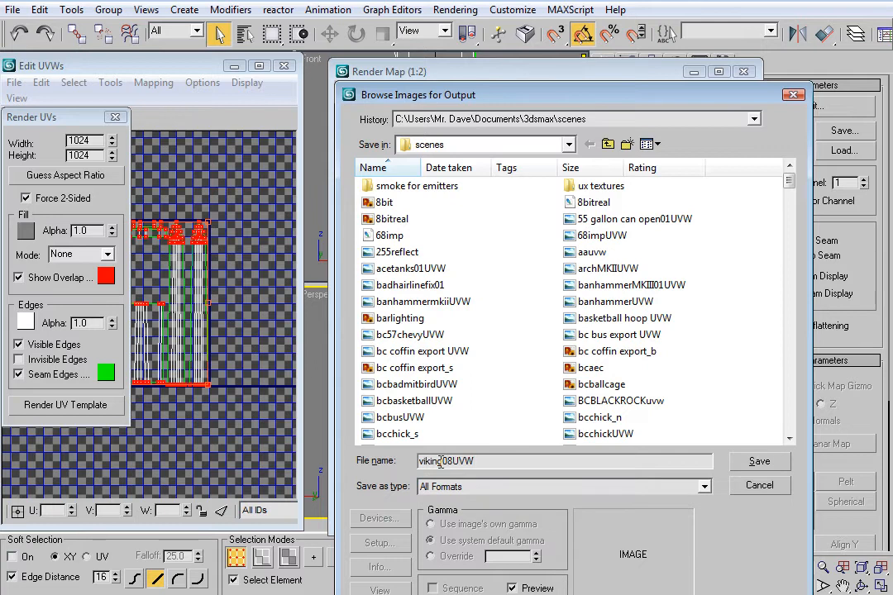
{"action": "left_click", "coordinate": [703, 487]}
{"action": "left_click", "coordinate": [706, 487]}
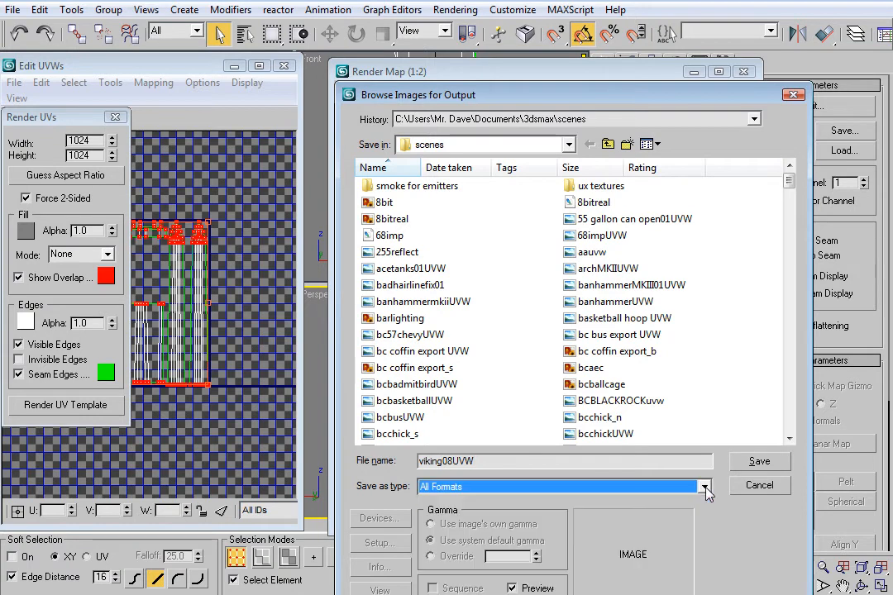
{"action": "left_click", "coordinate": [486, 463]}
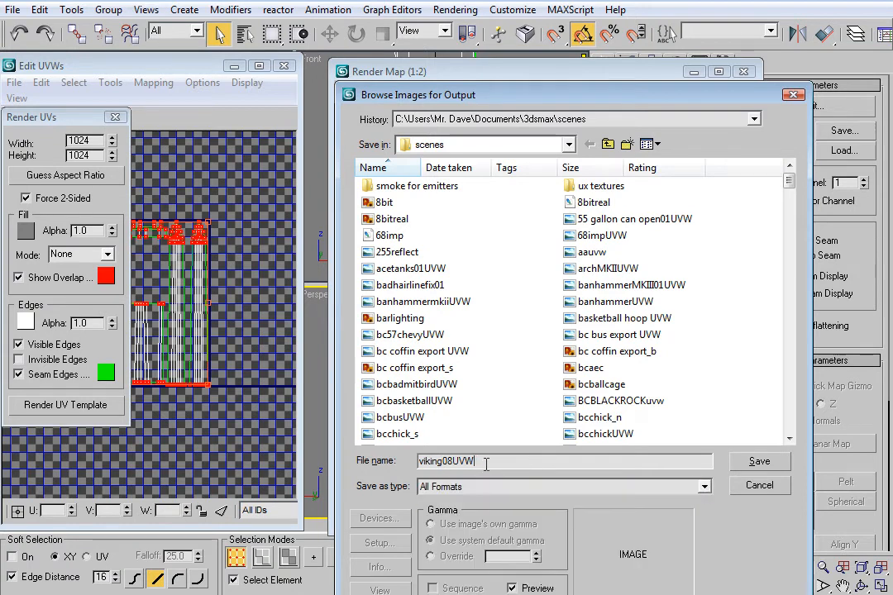
{"action": "type", "text": ".jpg"}
{"action": "key", "text": "Return"}
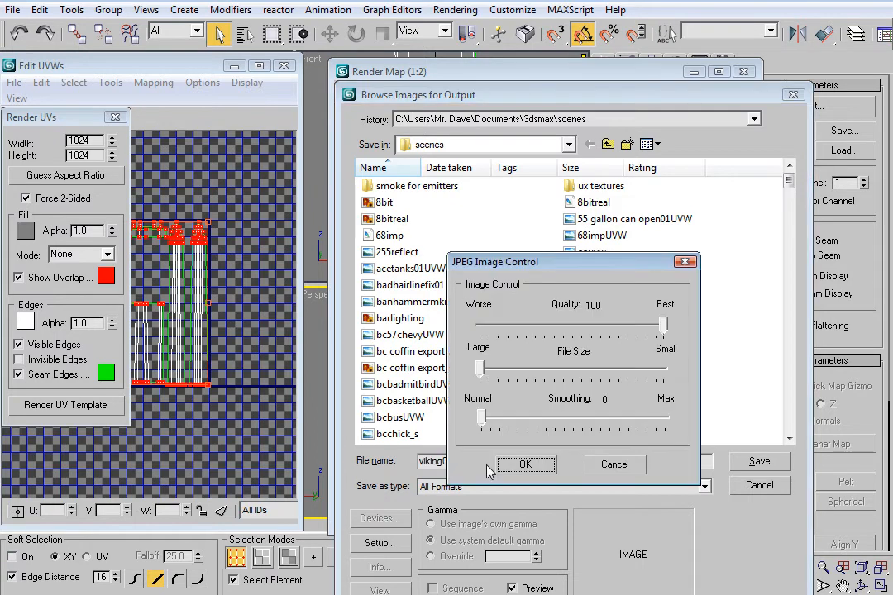
{"action": "left_click", "coordinate": [521, 464]}
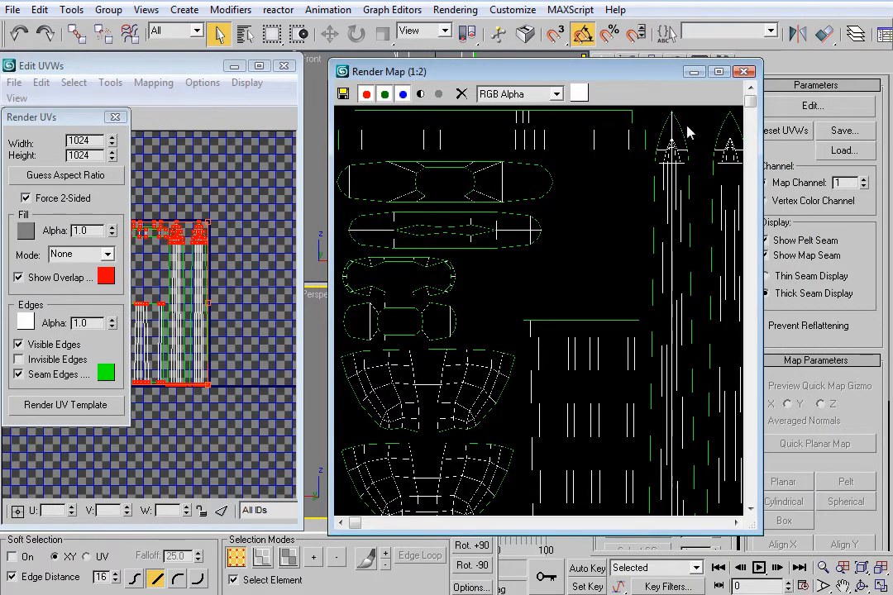
Step: Close the rendered map and collapse the Unwrap UVW modifier into the sword's Editable Poly
{"action": "left_click", "coordinate": [745, 71]}
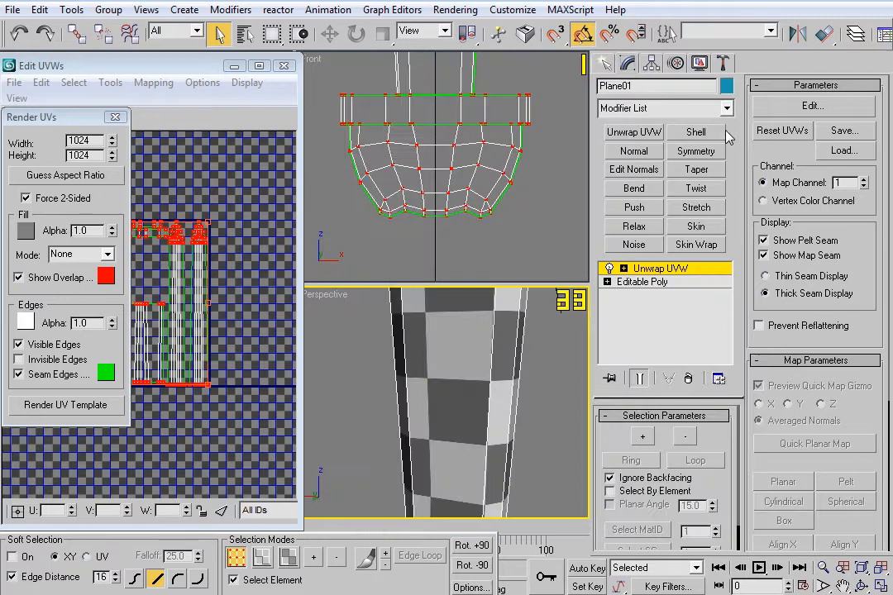
{"action": "right_click", "coordinate": [679, 278]}
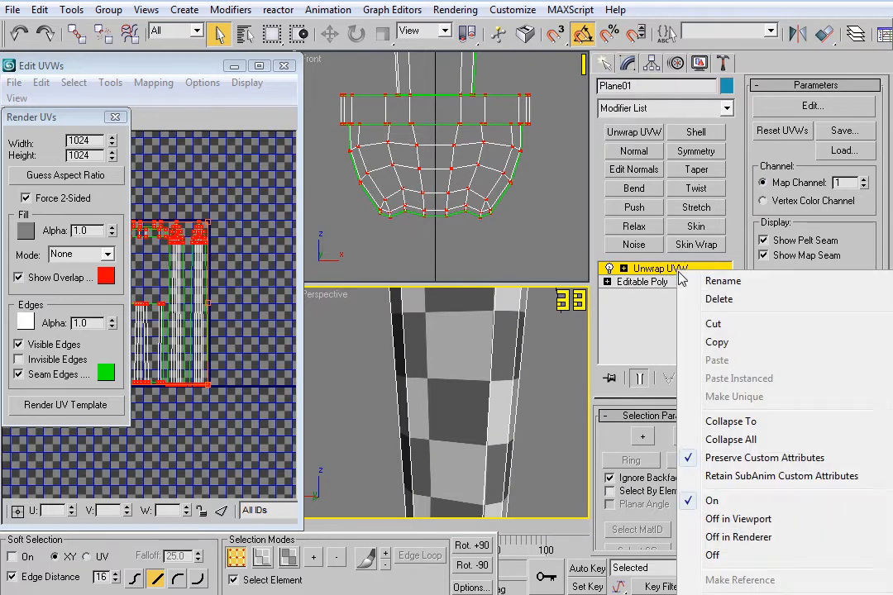
{"action": "left_click", "coordinate": [754, 423]}
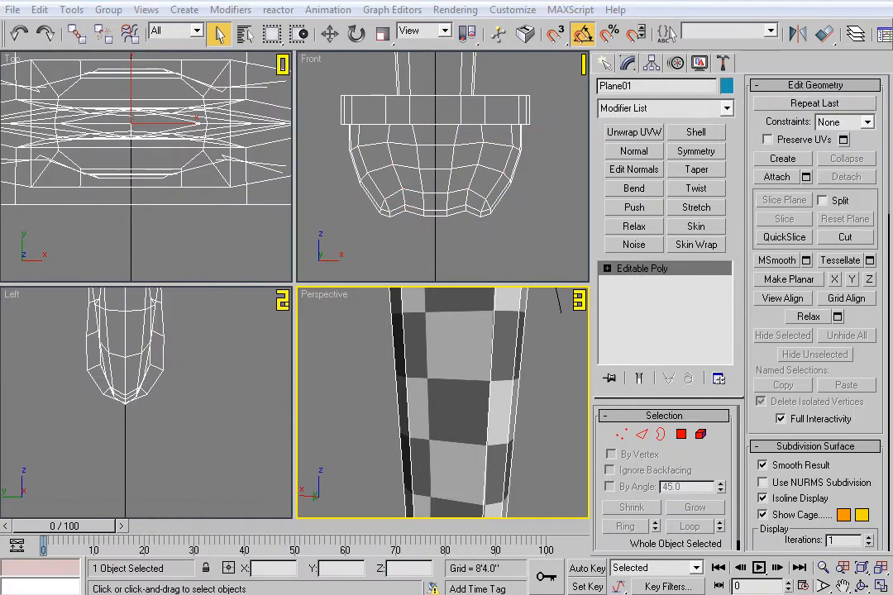
Step: Switch to Photoshop and close the open "Viking Sword Part Four" title image
{"action": "left_click", "coordinate": [798, 4]}
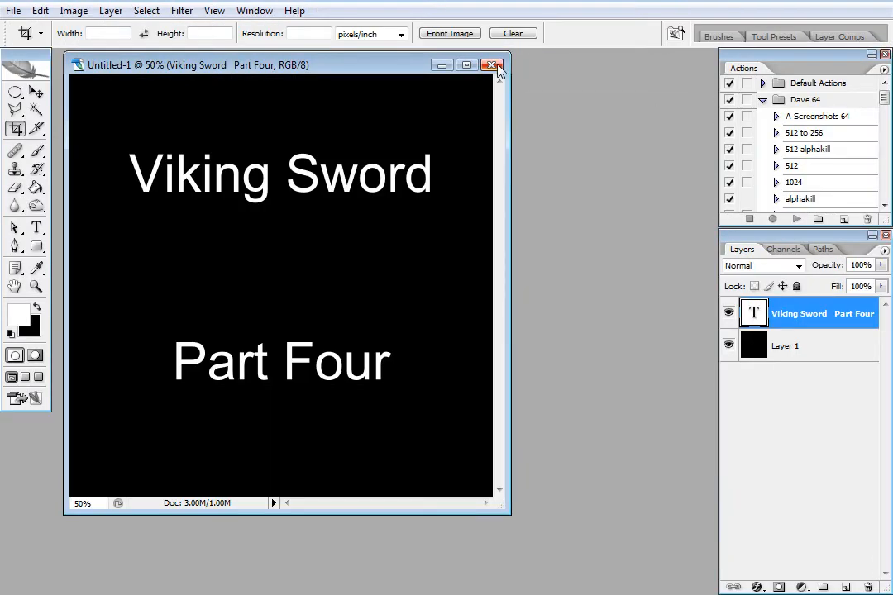
{"action": "left_click", "coordinate": [492, 65]}
{"action": "left_click", "coordinate": [452, 262]}
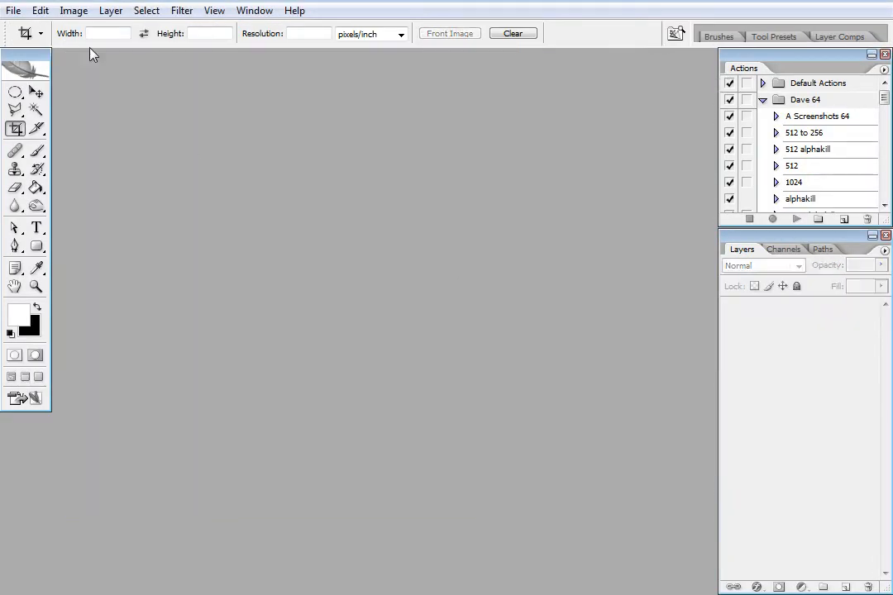
Step: Open viking08UVW.jpg from the 3dsmax scenes folder inside Documents
{"action": "left_click", "coordinate": [14, 11]}
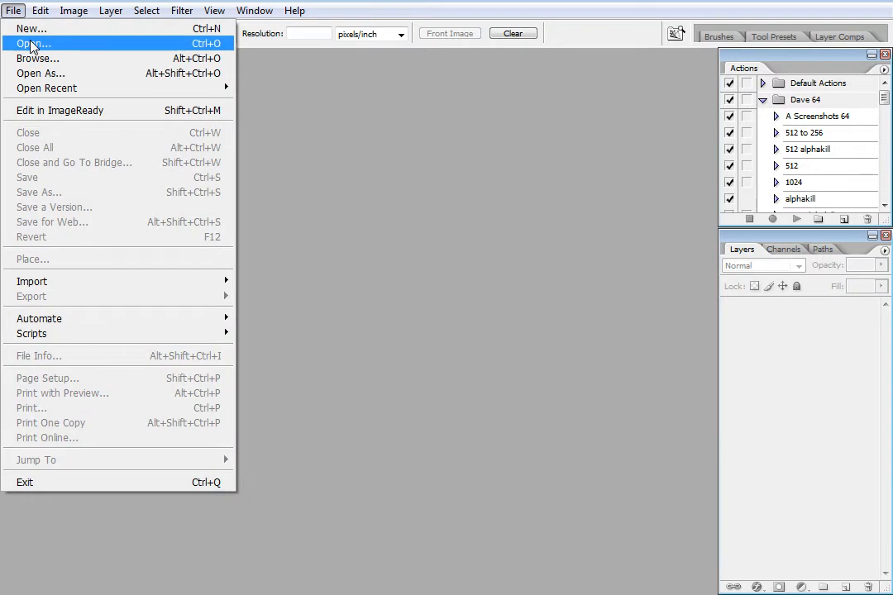
{"action": "left_click", "coordinate": [32, 42]}
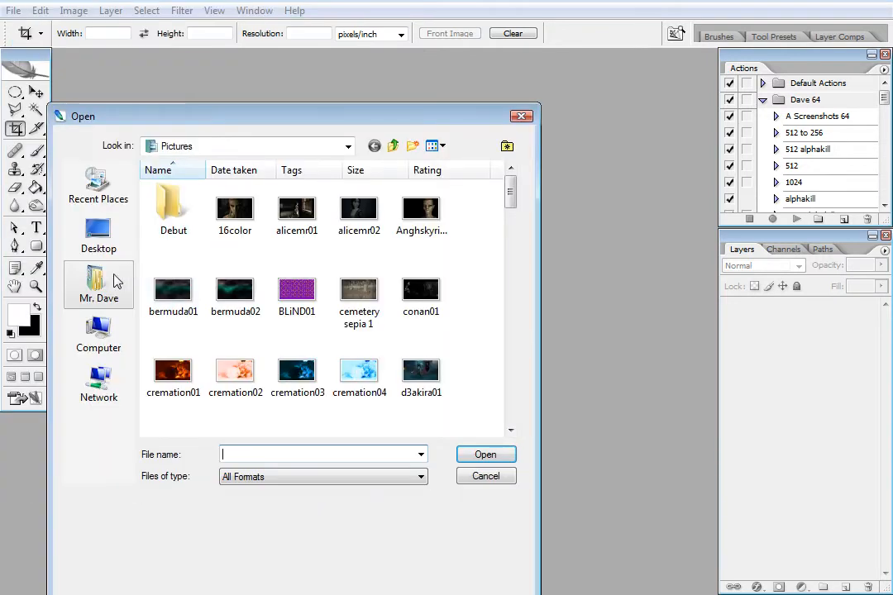
{"action": "left_click", "coordinate": [97, 282]}
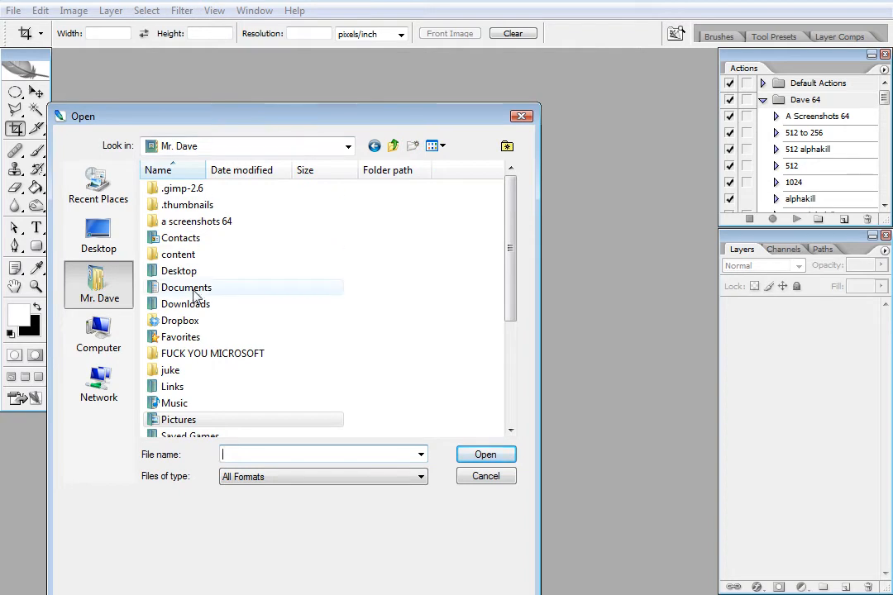
{"action": "double_click", "coordinate": [200, 288]}
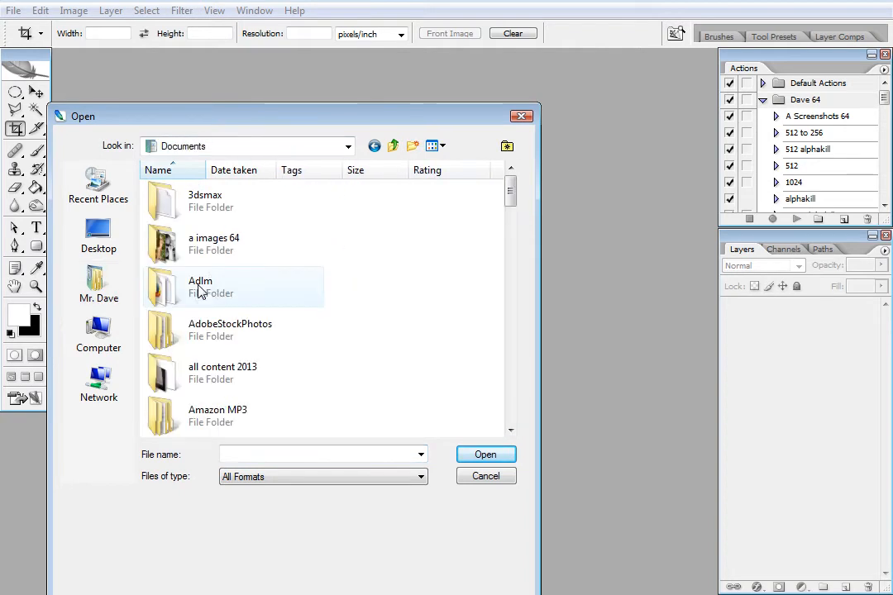
{"action": "double_click", "coordinate": [218, 201]}
{"action": "double_click", "coordinate": [174, 369]}
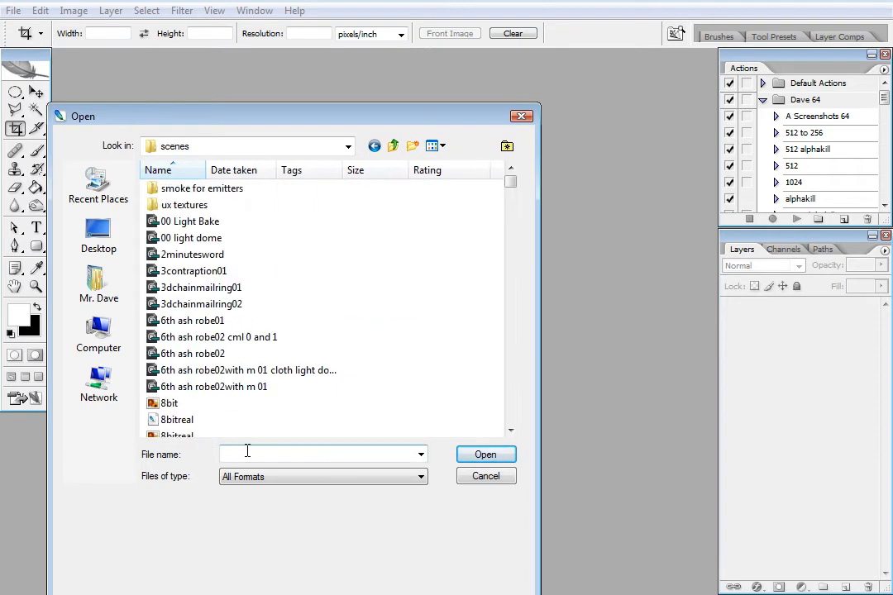
{"action": "type", "text": "vi"}
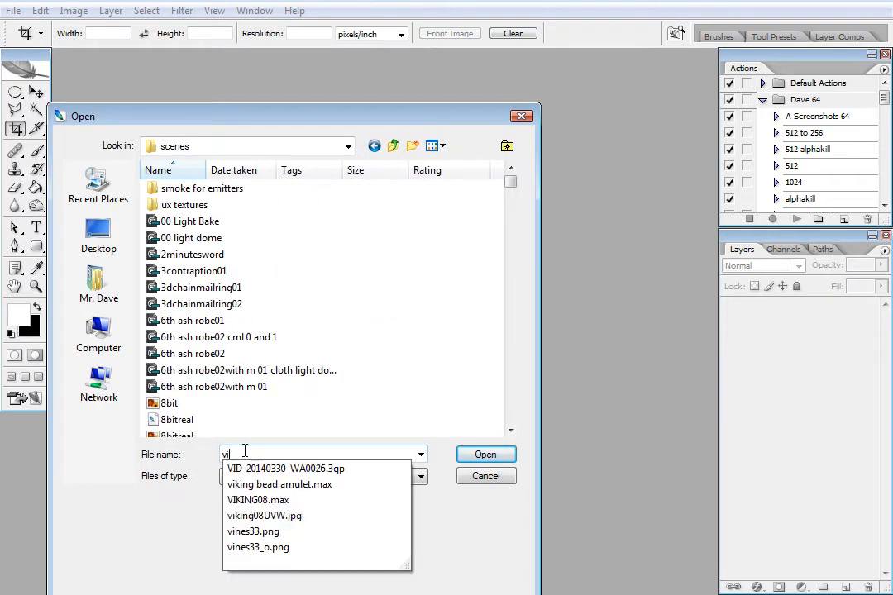
{"action": "type", "text": "king08"}
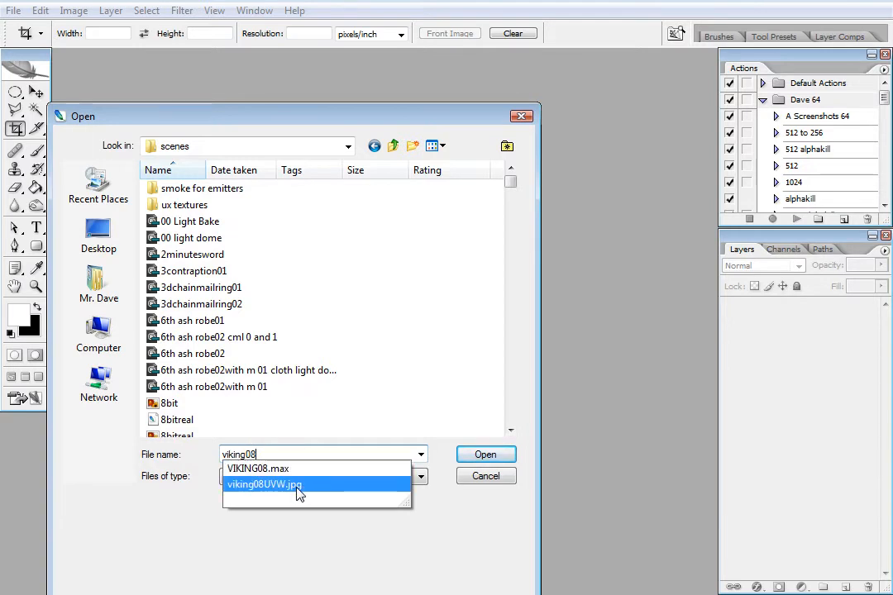
{"action": "left_click", "coordinate": [349, 486]}
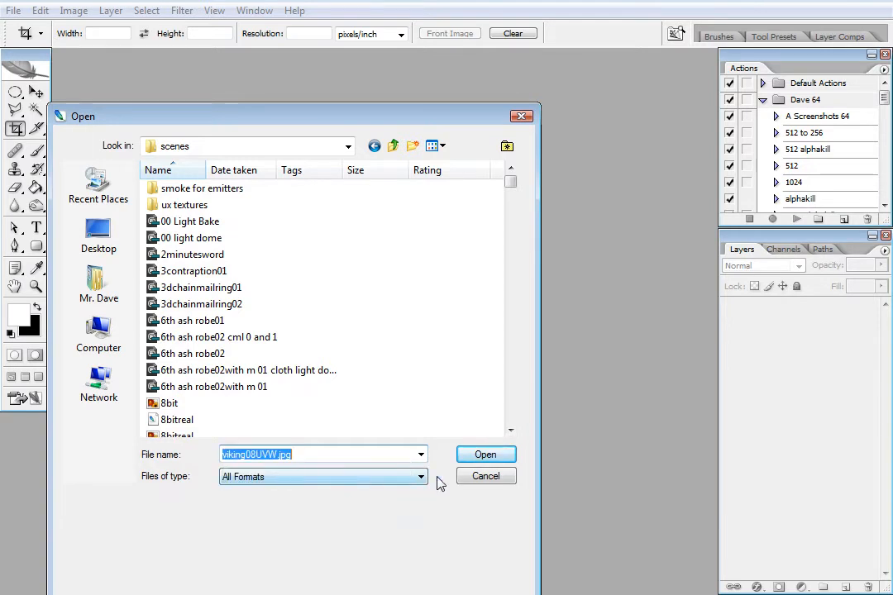
{"action": "left_click", "coordinate": [484, 456]}
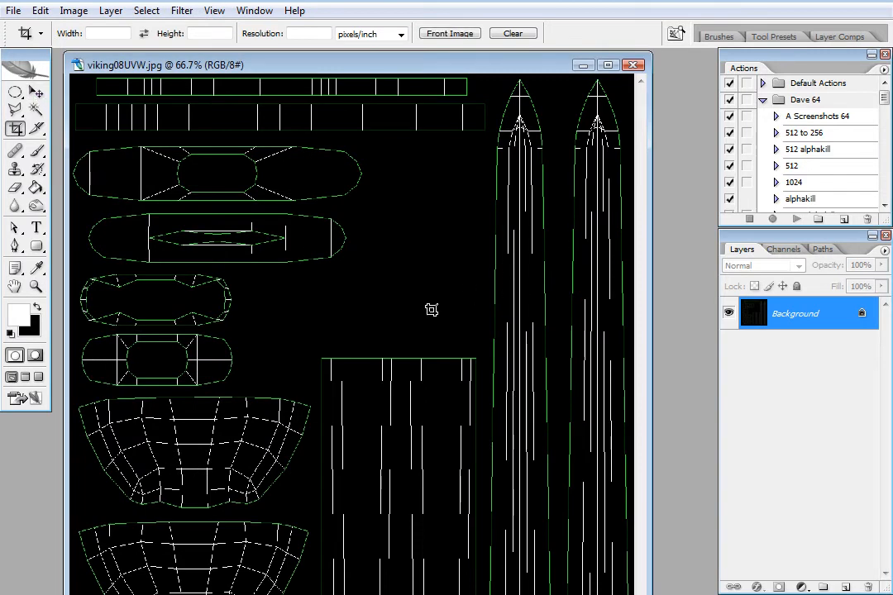
Step: Activate the Move tool and convert the locked Background into a regular layer named Layer 0
{"action": "left_click", "coordinate": [35, 92]}
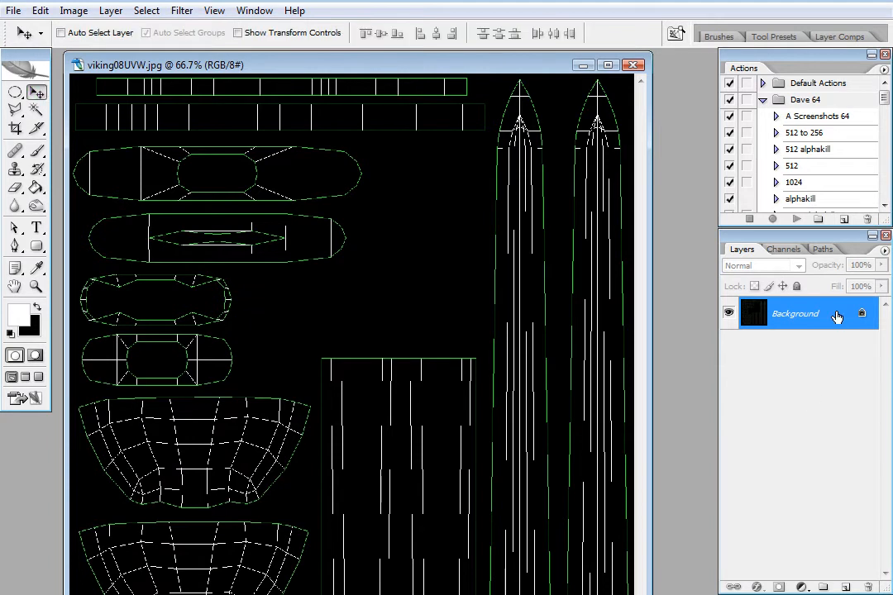
{"action": "left_click", "coordinate": [728, 314]}
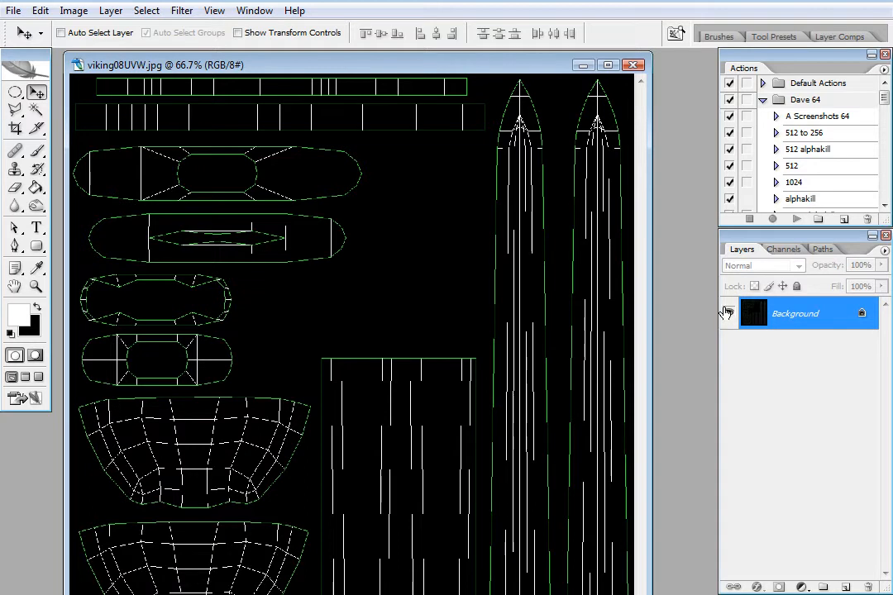
{"action": "double_click", "coordinate": [835, 315]}
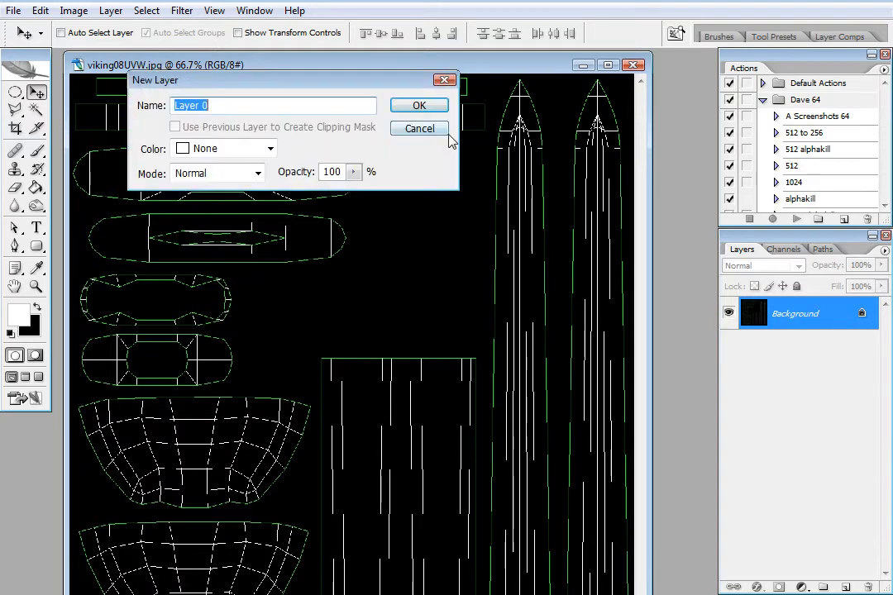
{"action": "left_click", "coordinate": [413, 107]}
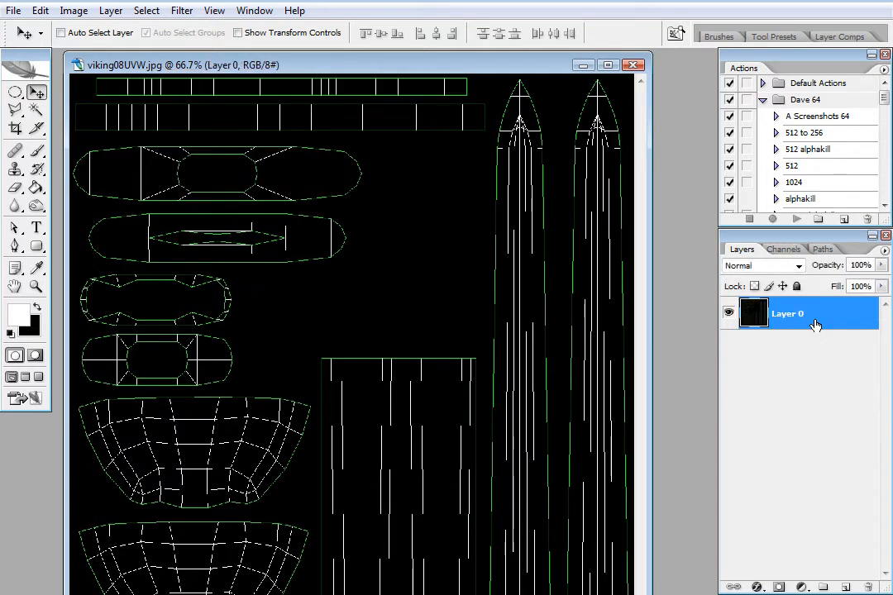
Step: Toggle the UVW template layer's visibility off and on, and set its blending mode to Screen
{"action": "left_click", "coordinate": [729, 314]}
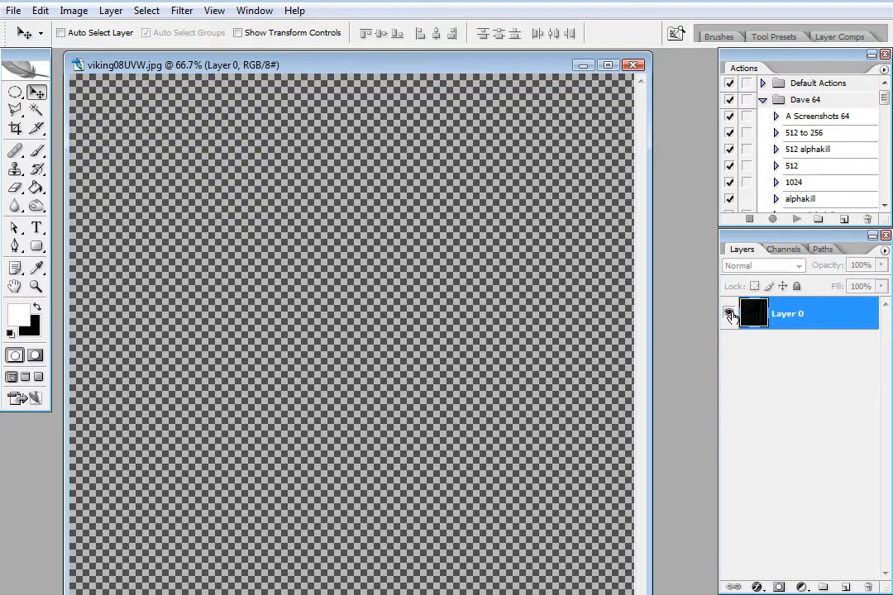
{"action": "left_click", "coordinate": [729, 315]}
{"action": "left_click", "coordinate": [798, 267]}
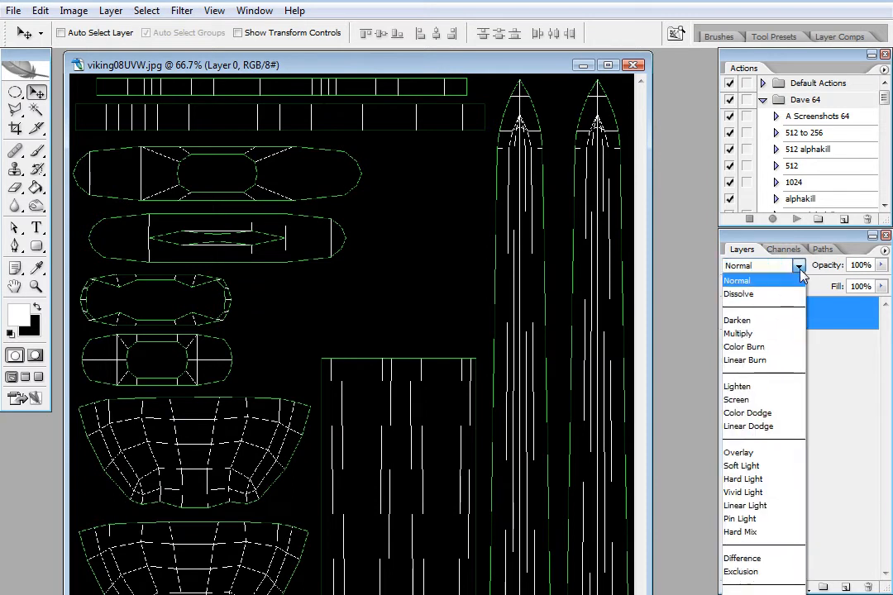
{"action": "left_click", "coordinate": [783, 401]}
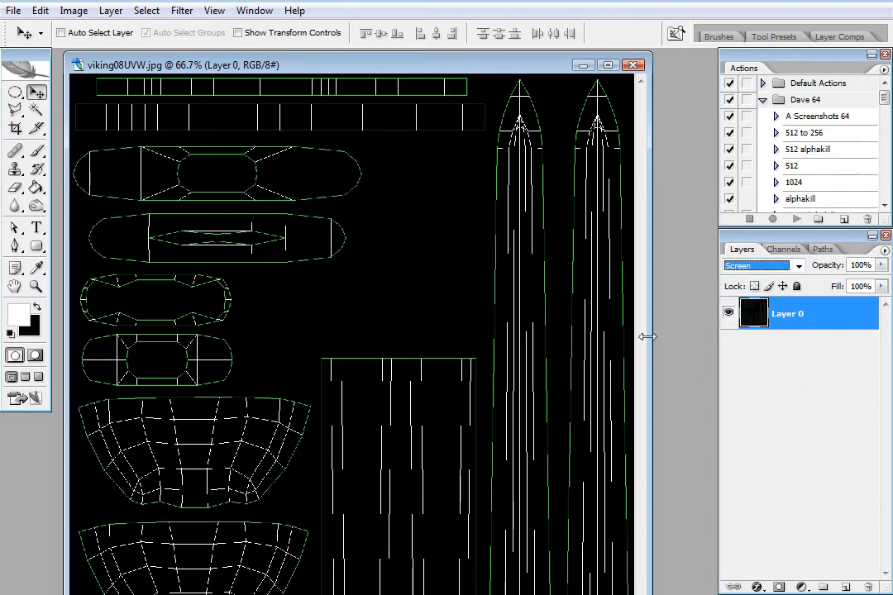
Step: Move the UVW template layer down and to the right, and return it to its original position on the canvas
{"action": "left_click", "coordinate": [684, 309]}
{"action": "left_click_drag", "start_coordinate": [312, 301], "coordinate": [436, 336]}
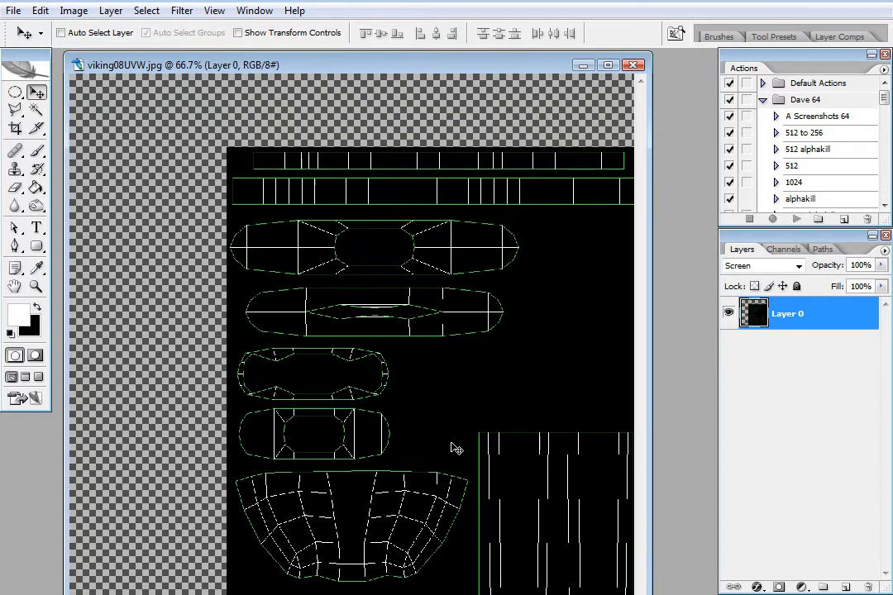
{"action": "left_click_drag", "start_coordinate": [360, 271], "coordinate": [203, 199]}
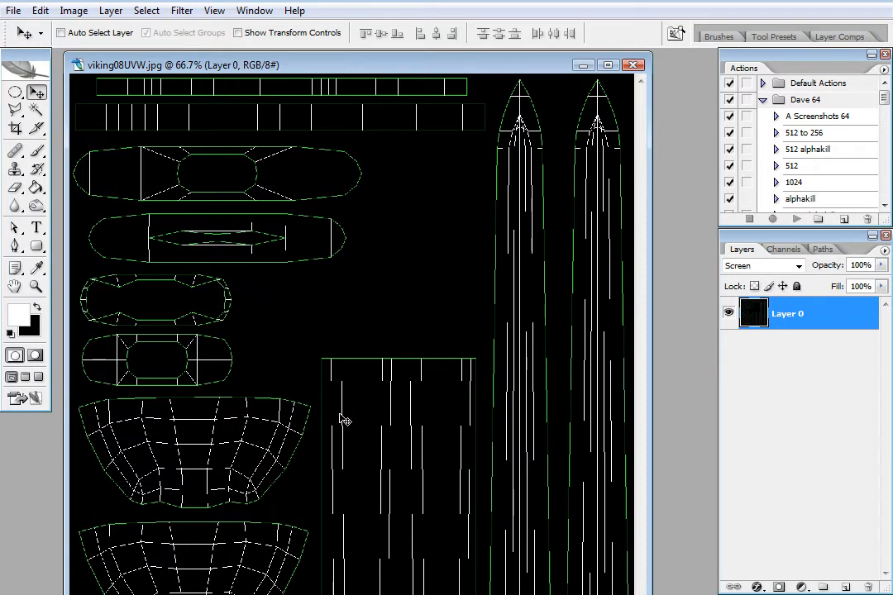
Step: Create a new layer named steel in the UVW template document
{"action": "left_click_drag", "start_coordinate": [402, 594], "coordinate": [402, 580]}
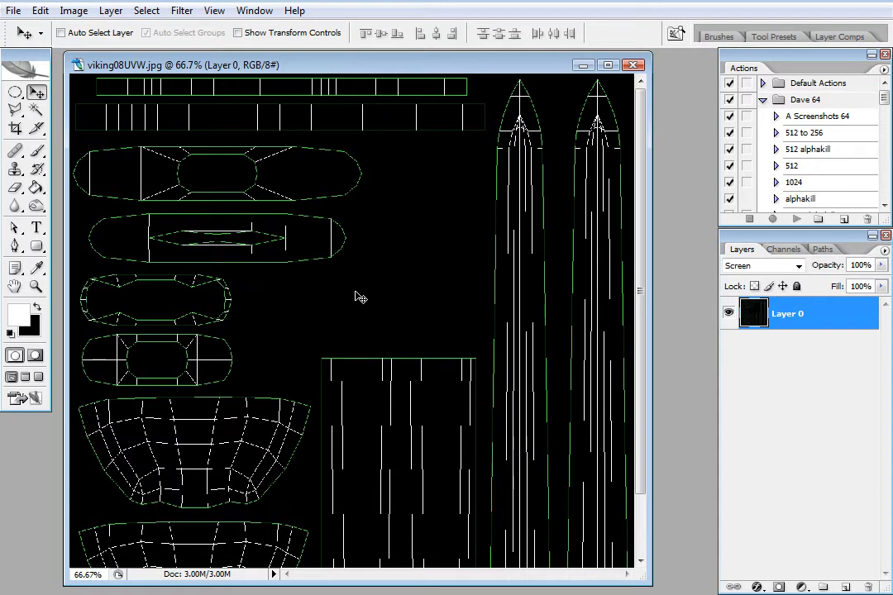
{"action": "key", "text": "ctrl+shift+n"}
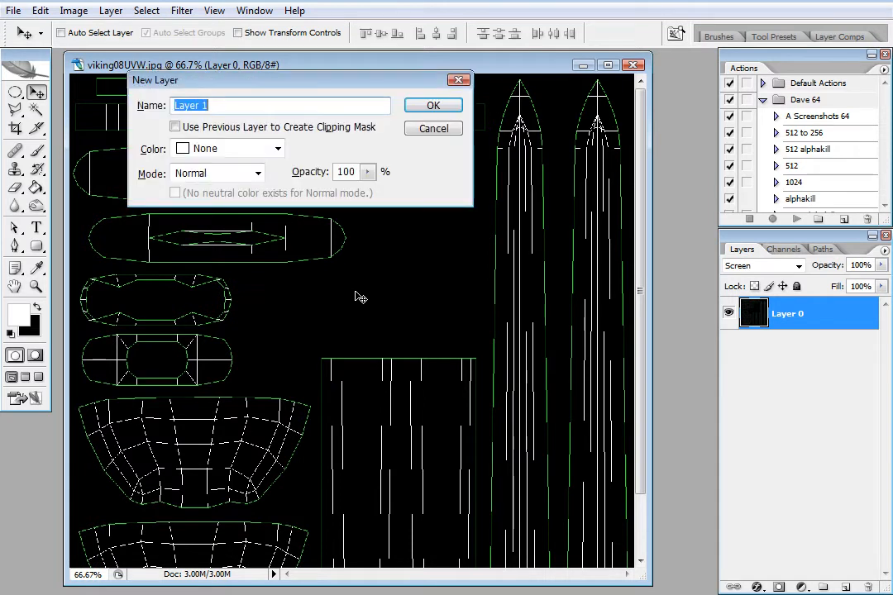
{"action": "type", "text": "steel"}
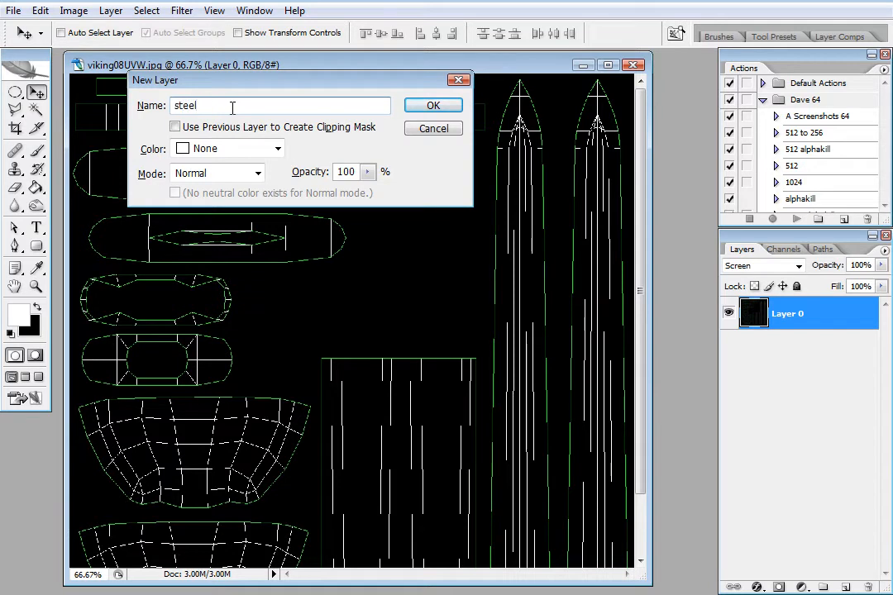
{"action": "left_click", "coordinate": [428, 107]}
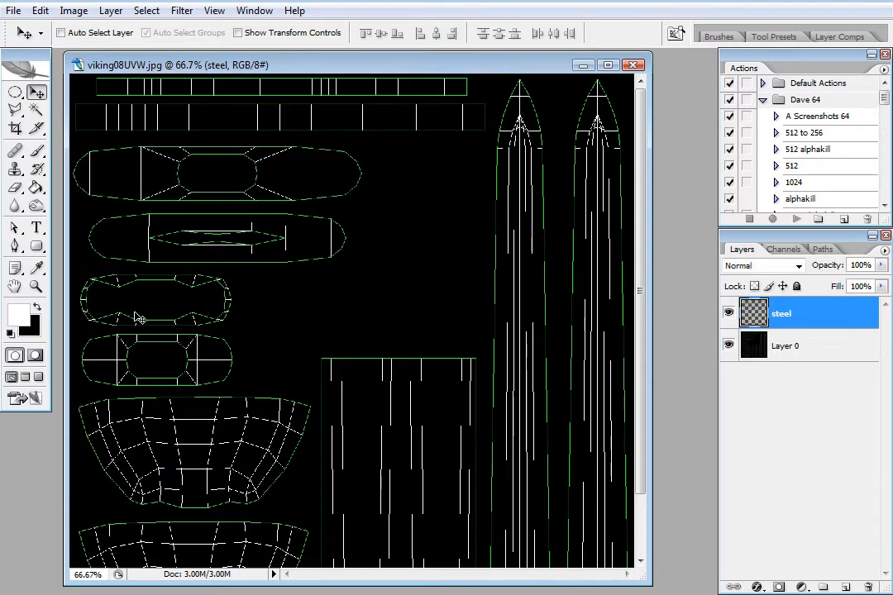
Step: Fill the steel layer with black and move it below Layer 0
{"action": "left_click", "coordinate": [36, 307]}
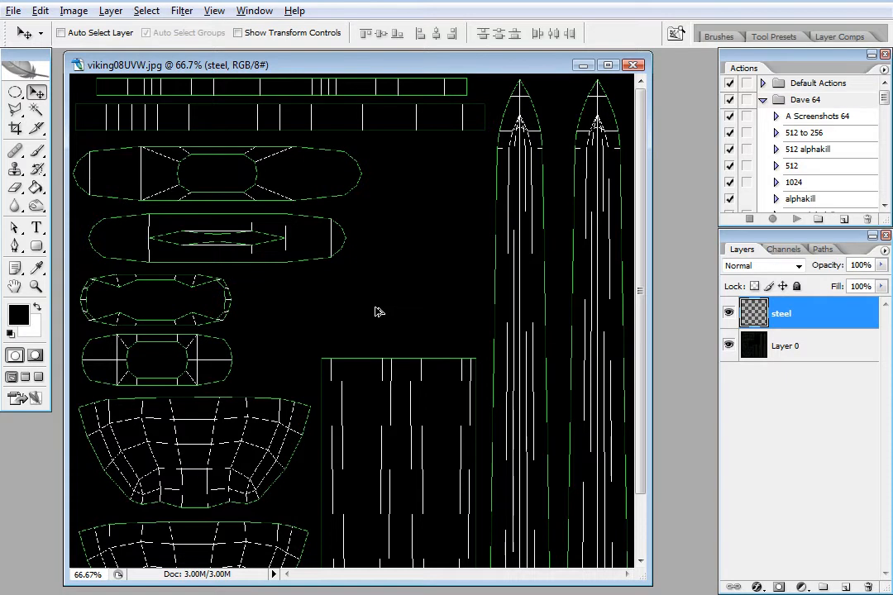
{"action": "key", "text": "alt+BackSpace"}
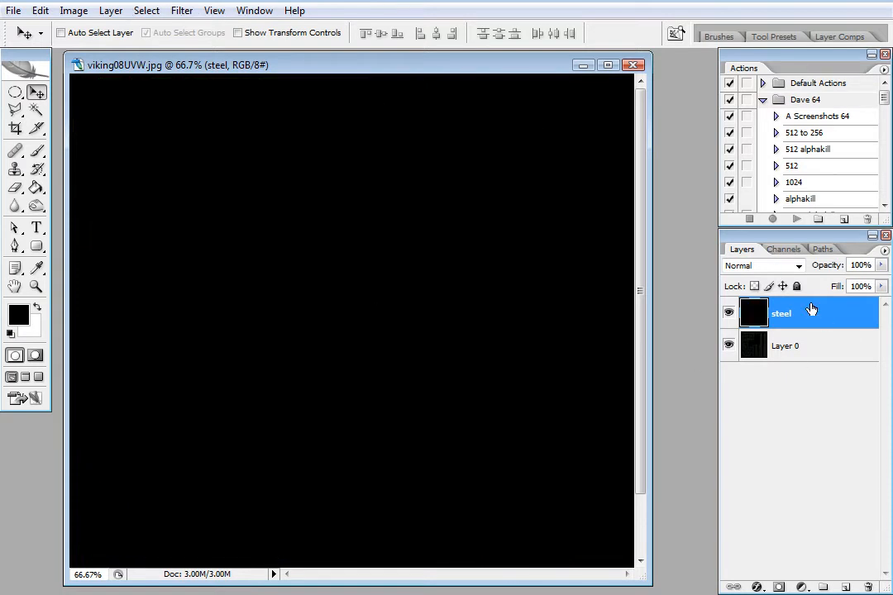
{"action": "left_click_drag", "start_coordinate": [815, 315], "coordinate": [819, 383]}
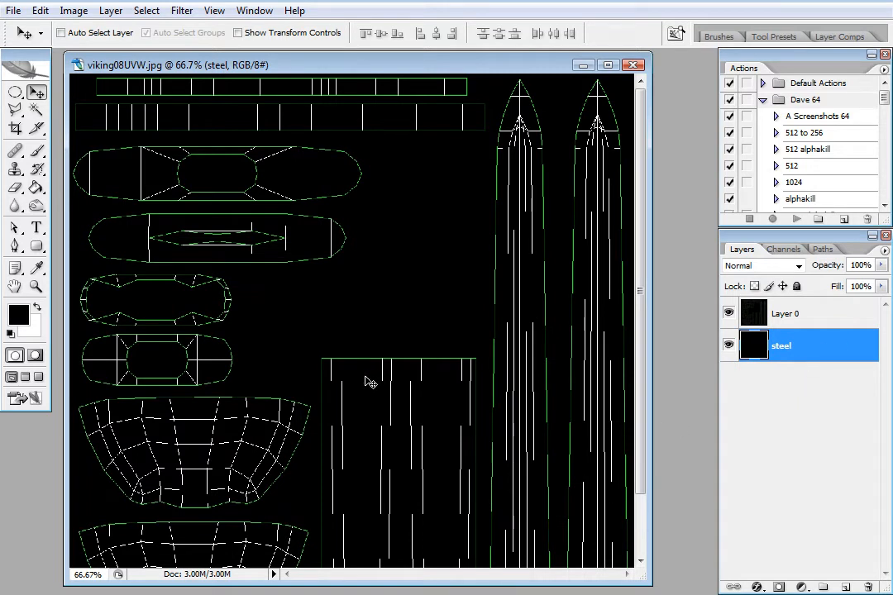
Step: Lighten the steel layer to dark grey with Hue/Saturation, setting Lightness to +12
{"action": "key", "text": "ctrl+u"}
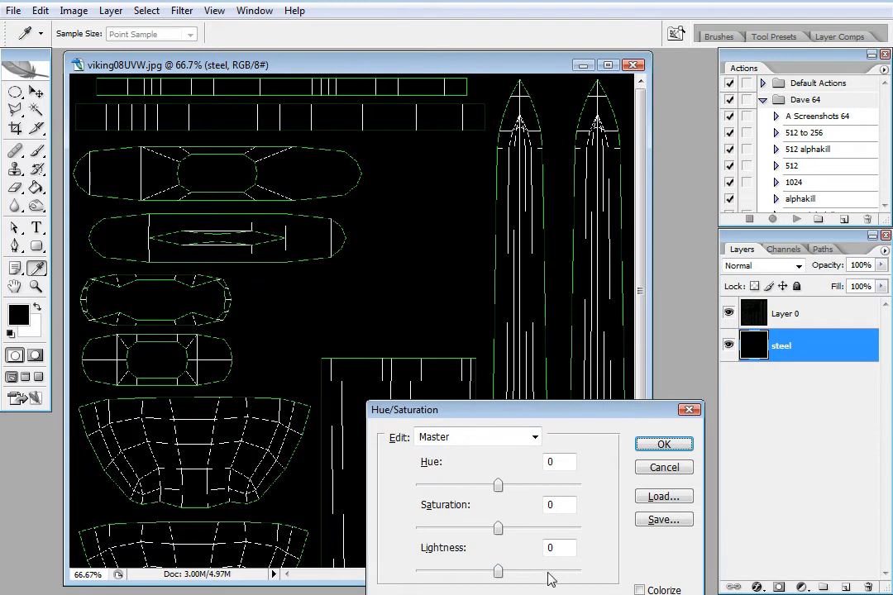
{"action": "left_click_drag", "start_coordinate": [554, 554], "coordinate": [529, 566]}
{"action": "key", "text": "Up"}
{"action": "key", "text": "Up"}
{"action": "key", "text": "Up"}
{"action": "key", "text": "Up"}
{"action": "key", "text": "Up"}
{"action": "key", "text": "Up"}
{"action": "key", "text": "Up"}
{"action": "key", "text": "Up"}
{"action": "key", "text": "Up"}
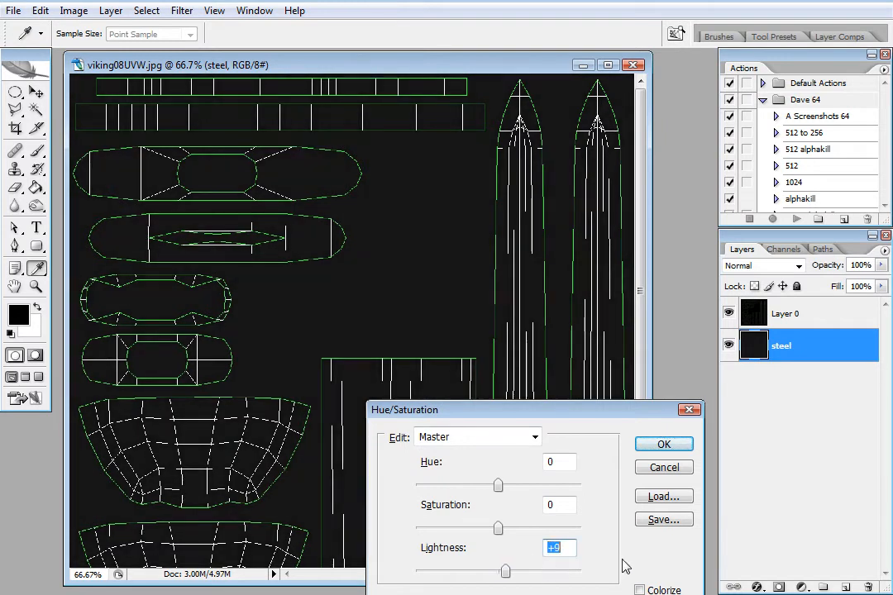
{"action": "key", "text": "Up"}
{"action": "key", "text": "Up"}
{"action": "key", "text": "Up"}
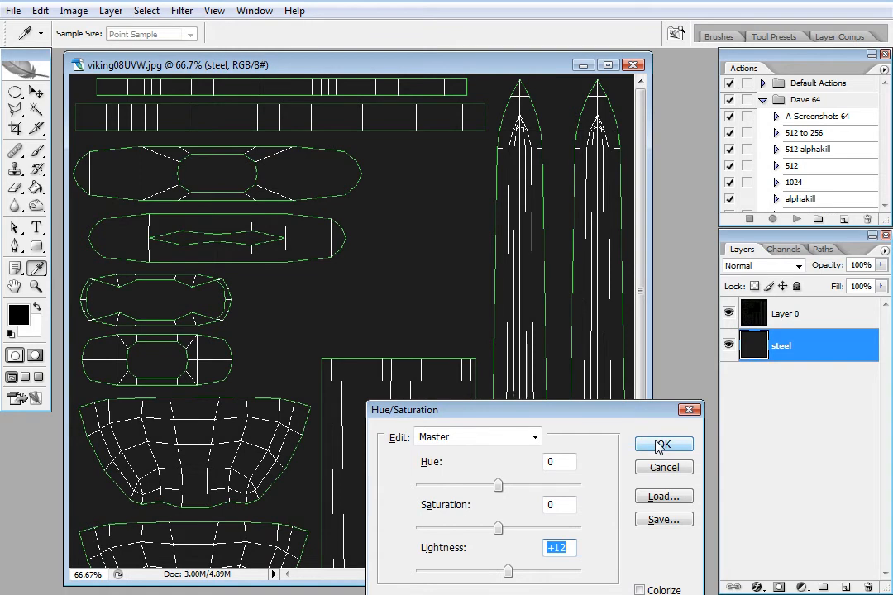
{"action": "left_click_drag", "start_coordinate": [637, 411], "coordinate": [613, 315]}
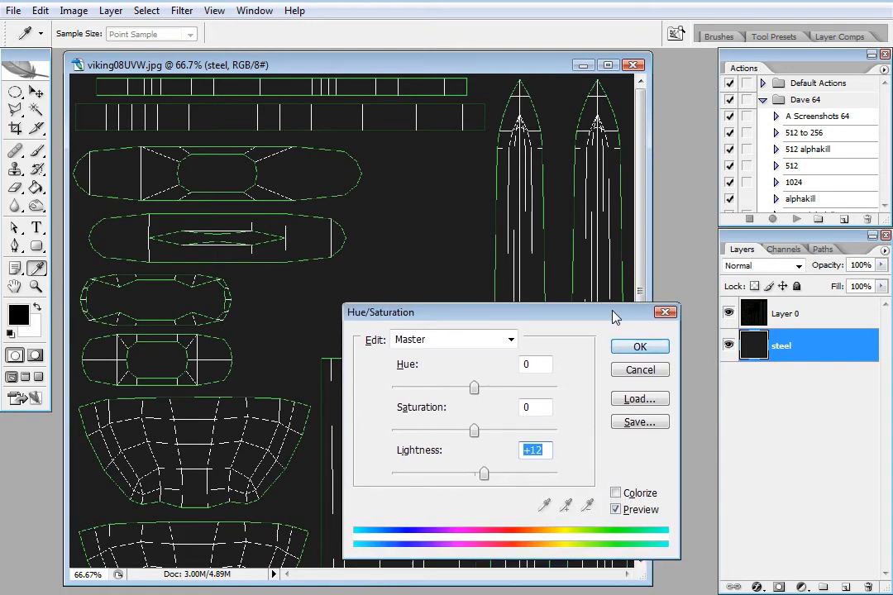
{"action": "left_click", "coordinate": [632, 345]}
{"action": "key", "text": "v"}
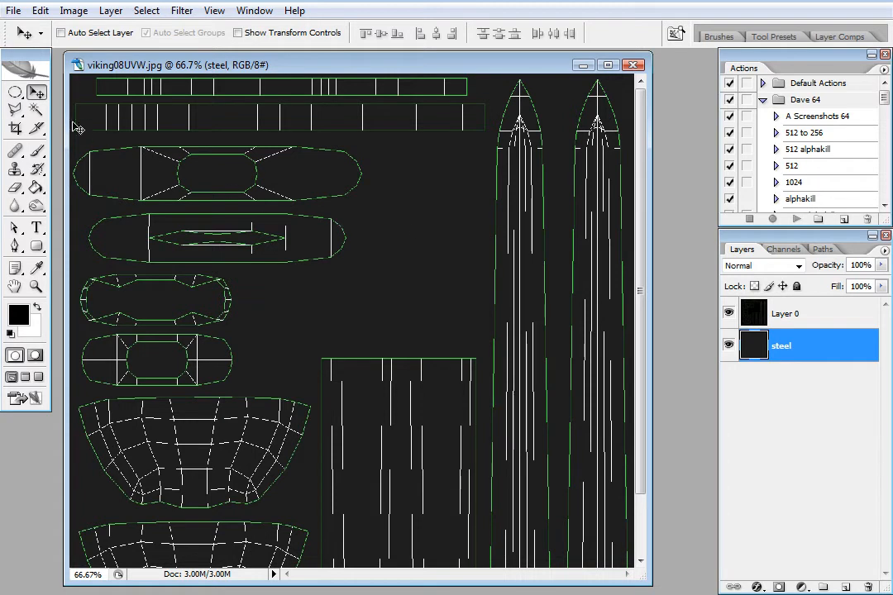
Step: Outline a Polygonal Lasso selection around the guard and pommel UV pieces, leaving out the blades and the grip rectangle
{"action": "left_click", "coordinate": [14, 109]}
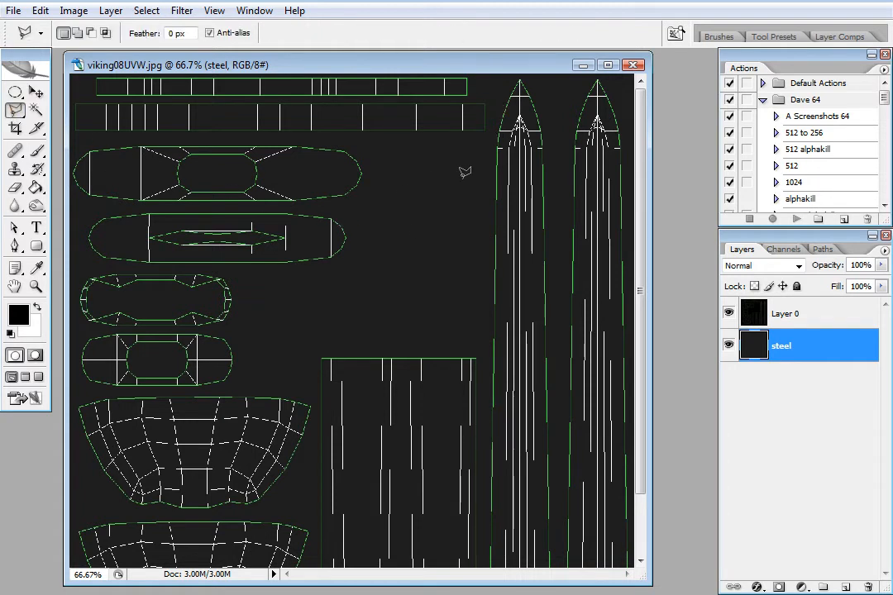
{"action": "left_click", "coordinate": [492, 116]}
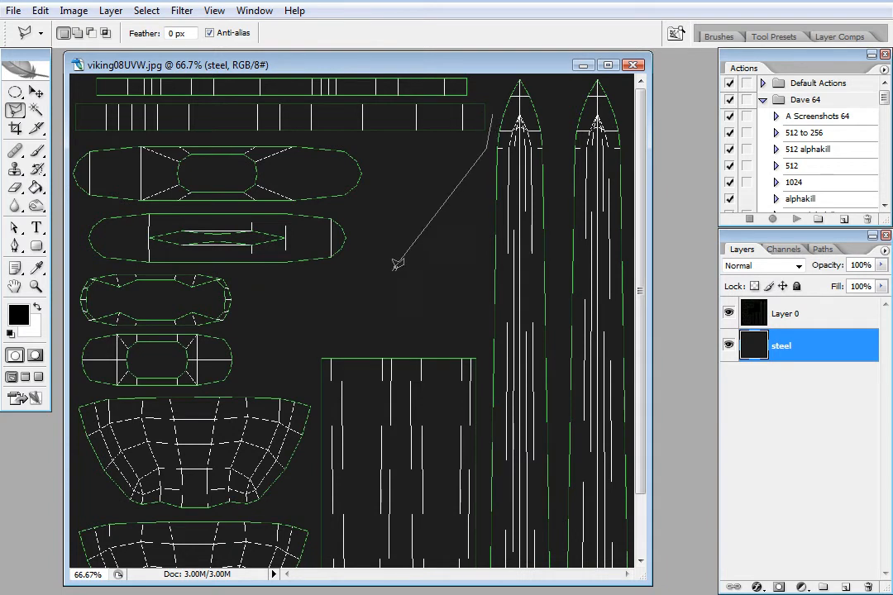
{"action": "left_click", "coordinate": [384, 274]}
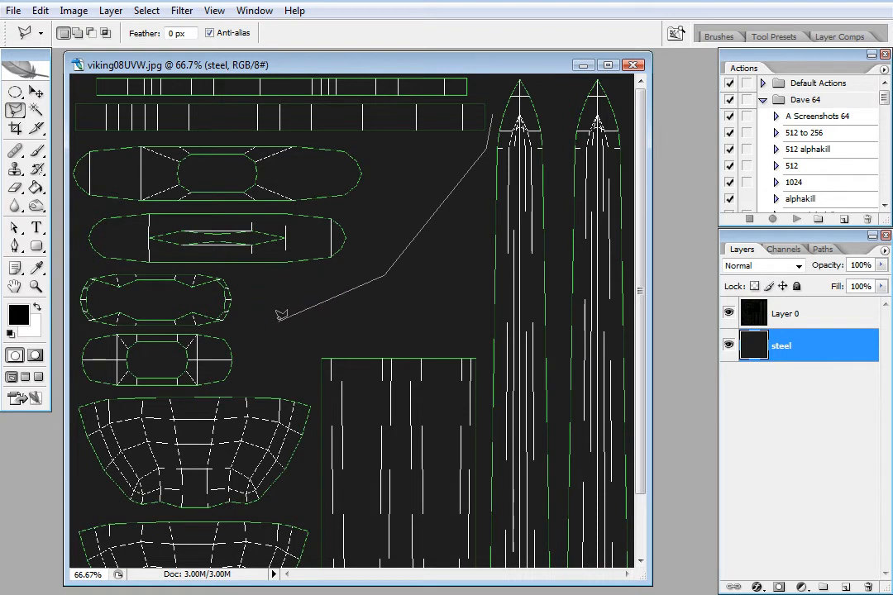
{"action": "left_click", "coordinate": [311, 337]}
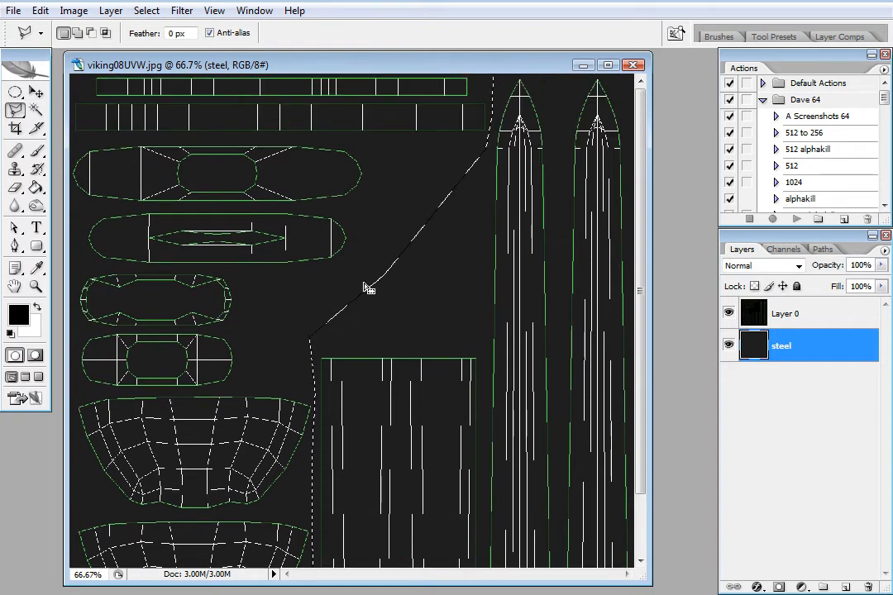
Step: Create a new layer named gold above the steel layer
{"action": "key", "text": "ctrl+shift+n"}
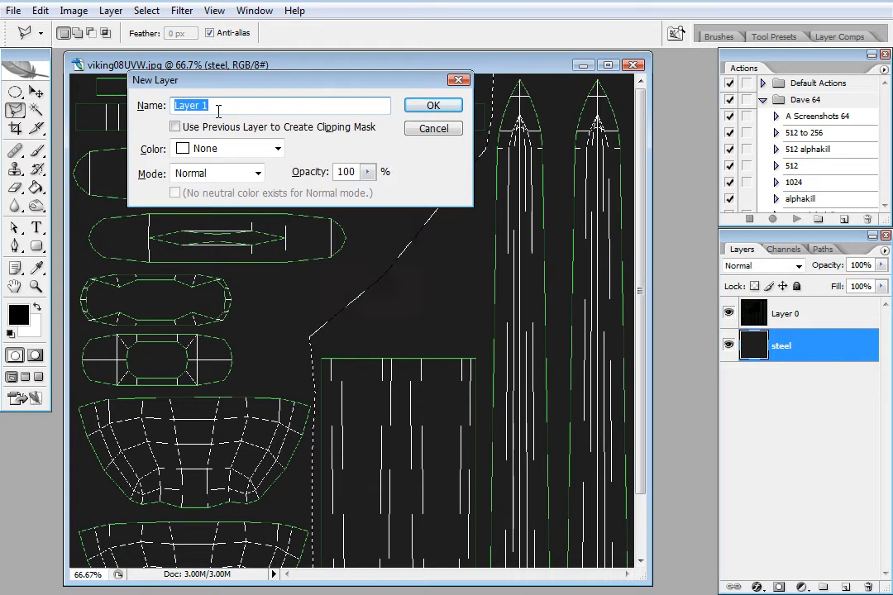
{"action": "type", "text": "gold"}
{"action": "key", "text": "Return"}
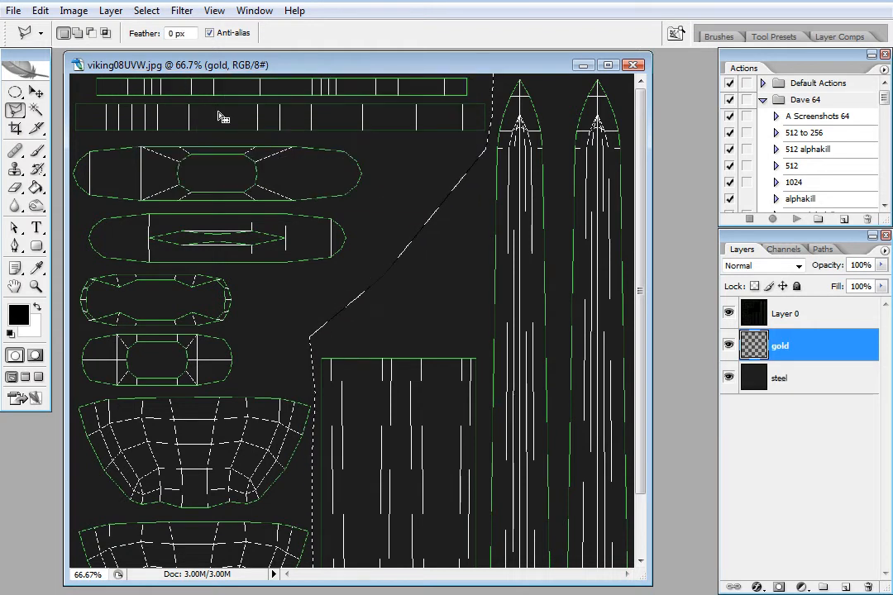
Step: Fill the selected area on the gold layer with black and clear the selection
{"action": "left_click", "coordinate": [17, 318]}
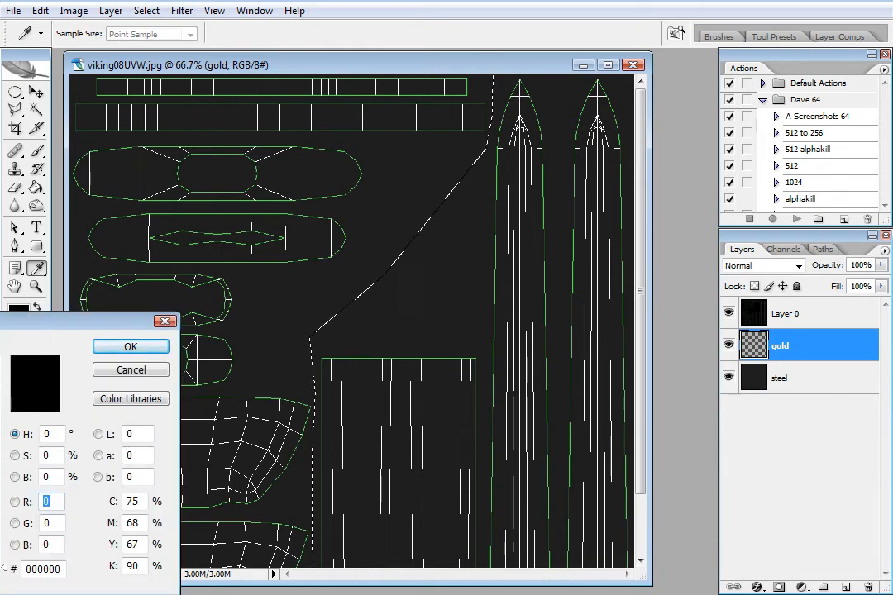
{"action": "left_click", "coordinate": [149, 377]}
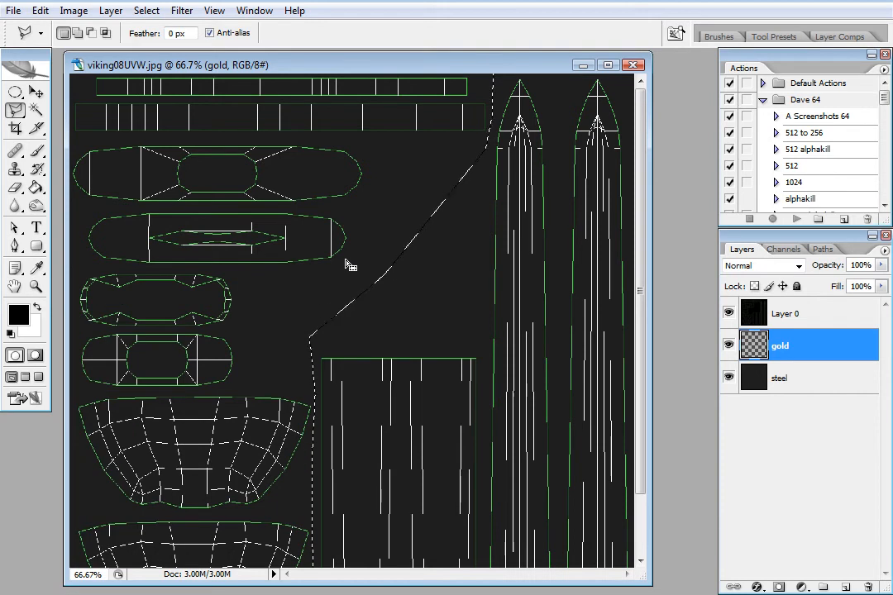
{"action": "key", "text": "alt+BackSpace"}
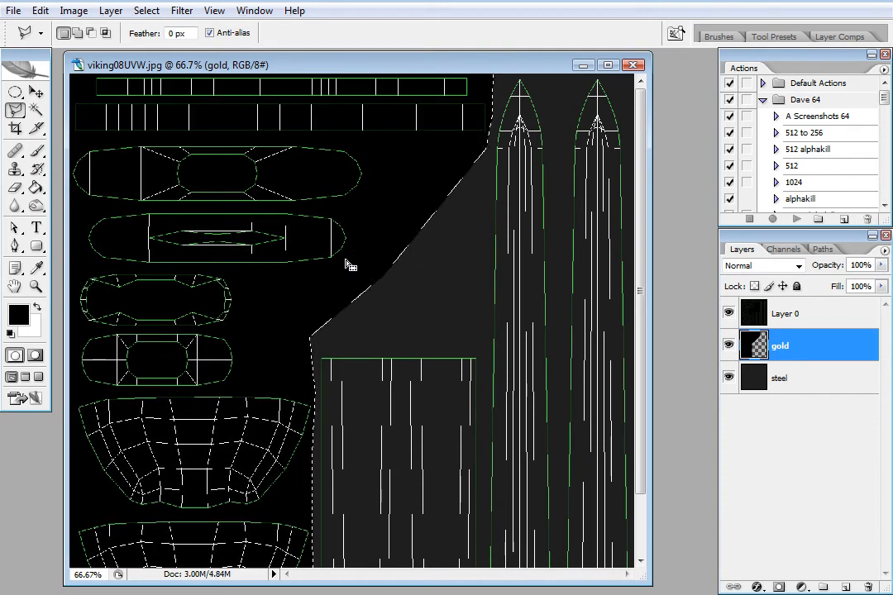
{"action": "key", "text": "ctrl+d"}
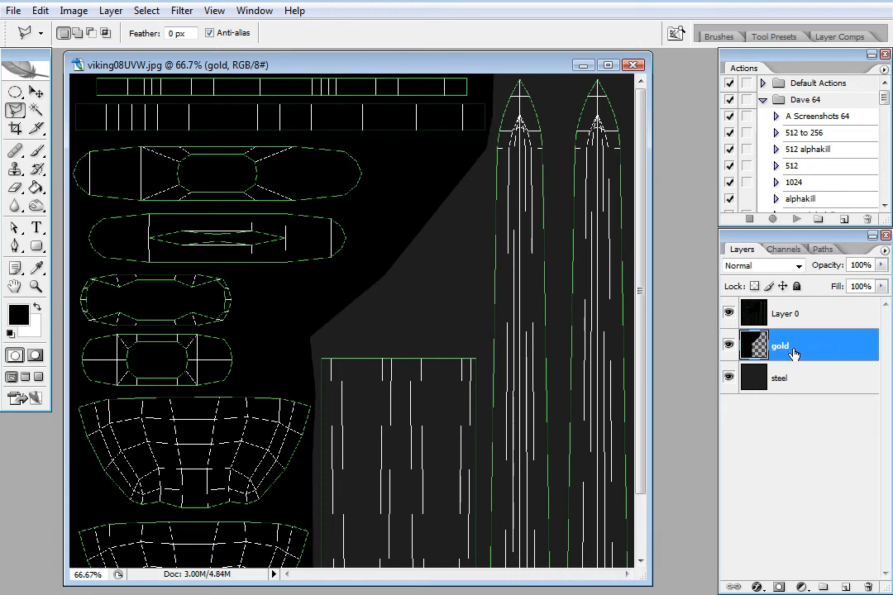
Step: Colorize the gold layer with Hue/Saturation, using Hue 36, Saturation 36 and Lightness +40
{"action": "key", "text": "ctrl+u"}
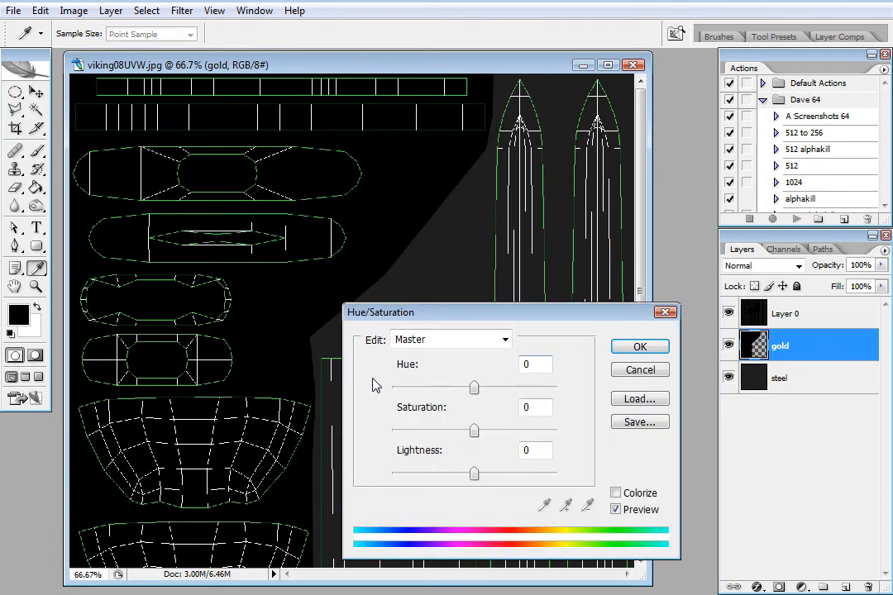
{"action": "left_click", "coordinate": [616, 494]}
{"action": "left_click_drag", "start_coordinate": [534, 366], "coordinate": [502, 366]}
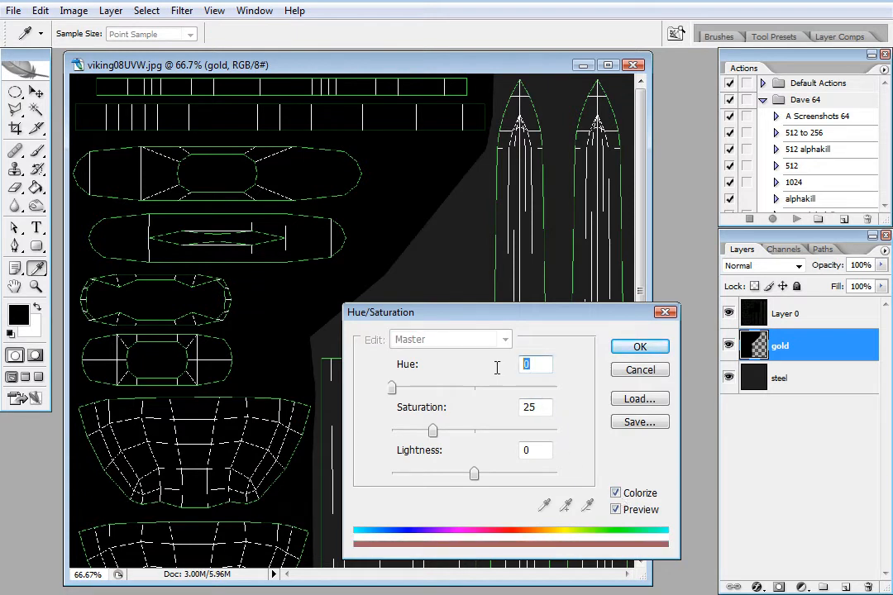
{"action": "type", "text": "36"}
{"action": "left_click", "coordinate": [534, 407]}
{"action": "left_click_drag", "start_coordinate": [541, 407], "coordinate": [471, 421]}
{"action": "type", "text": "36"}
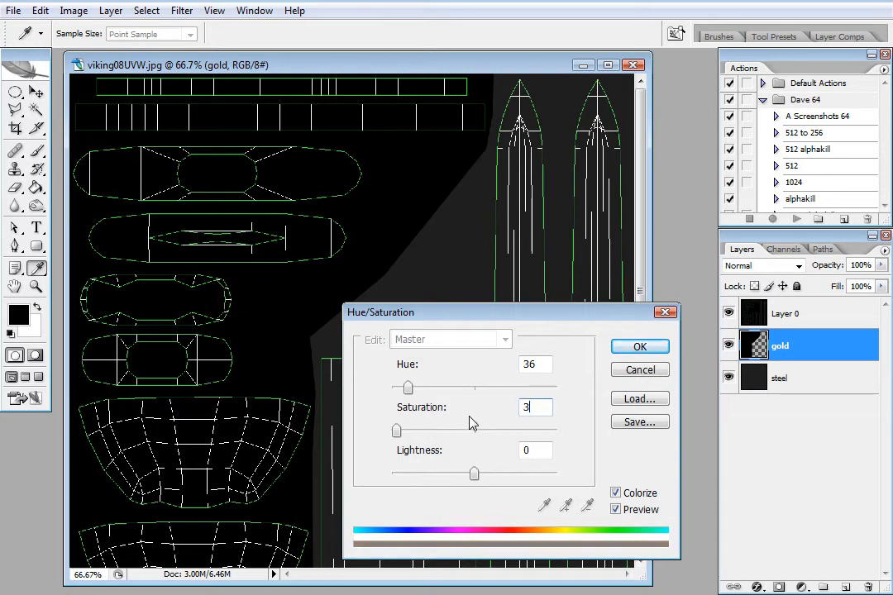
{"action": "left_click_drag", "start_coordinate": [474, 475], "coordinate": [506, 478]}
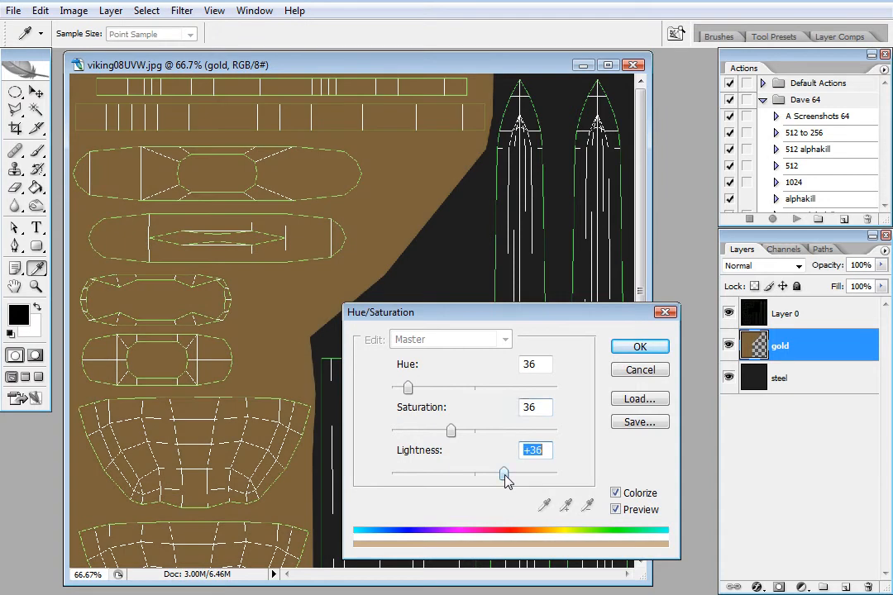
{"action": "key", "text": "Up"}
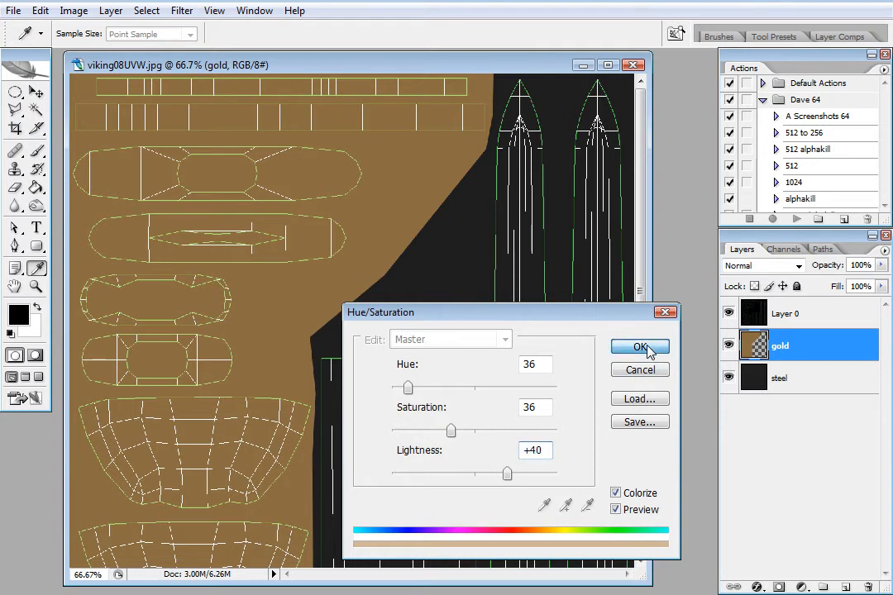
{"action": "left_click", "coordinate": [642, 348]}
{"action": "key", "text": "l"}
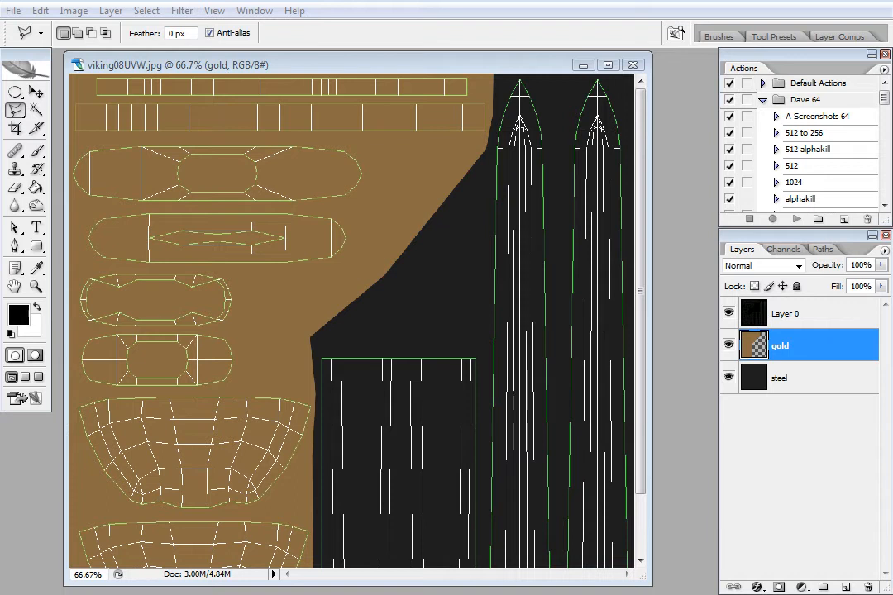
Step: Open the wood texture brl3.png, copy the entire image, and close the file
{"action": "left_click_drag", "start_coordinate": [0, 294], "coordinate": [233, 404]}
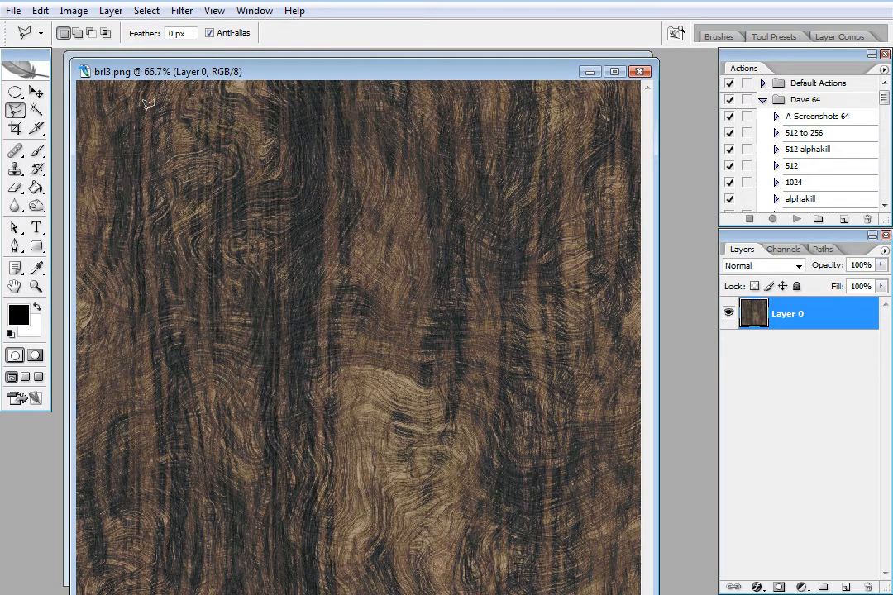
{"action": "left_click", "coordinate": [36, 91]}
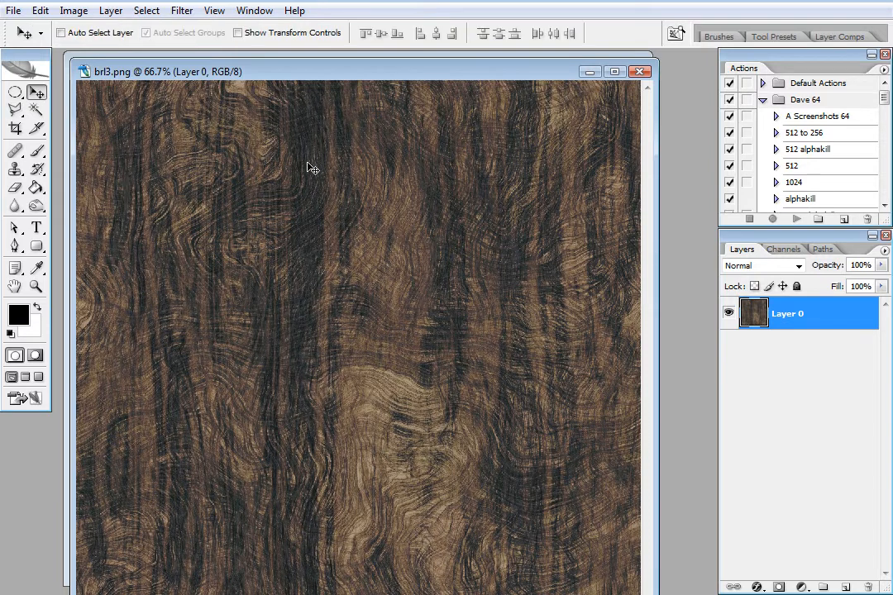
{"action": "left_click_drag", "start_coordinate": [370, 76], "coordinate": [400, 79]}
{"action": "key", "text": "ctrl+a"}
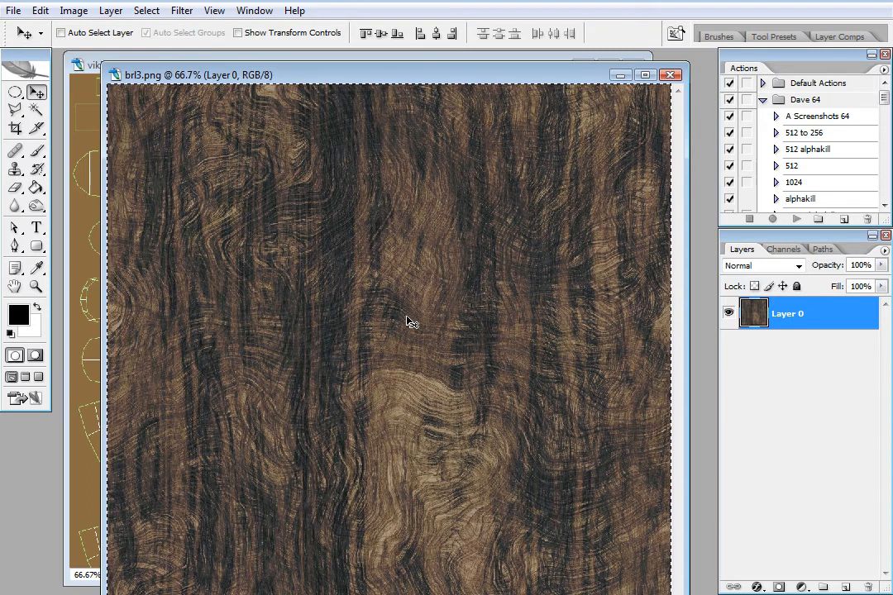
{"action": "key", "text": "ctrl+w"}
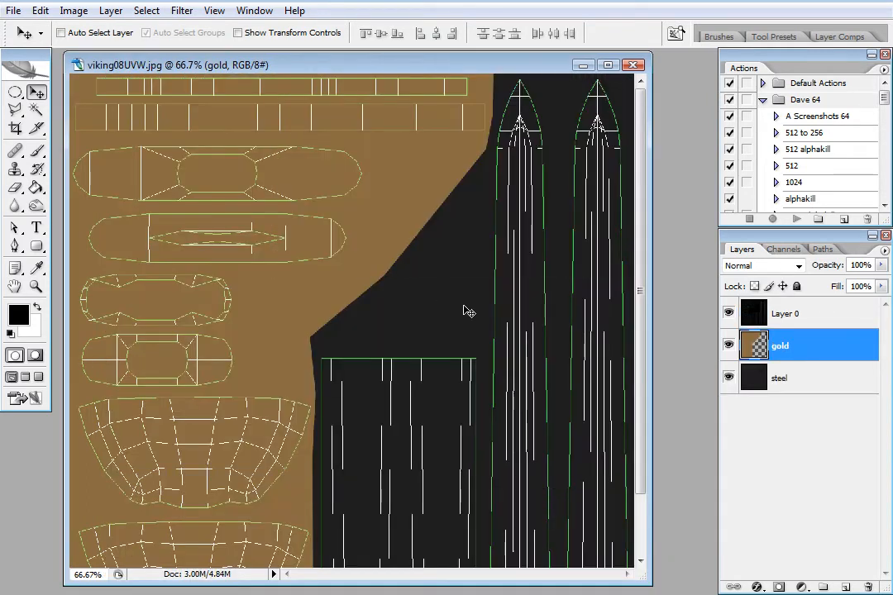
Step: Paste the copied wood texture as a new layer directly above the steel layer
{"action": "left_click", "coordinate": [806, 381]}
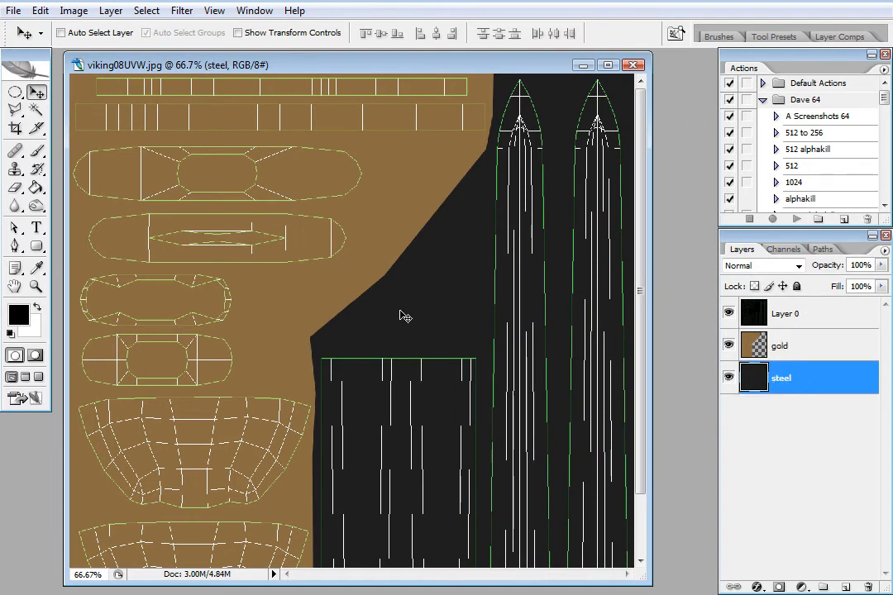
{"action": "key", "text": "ctrl+v"}
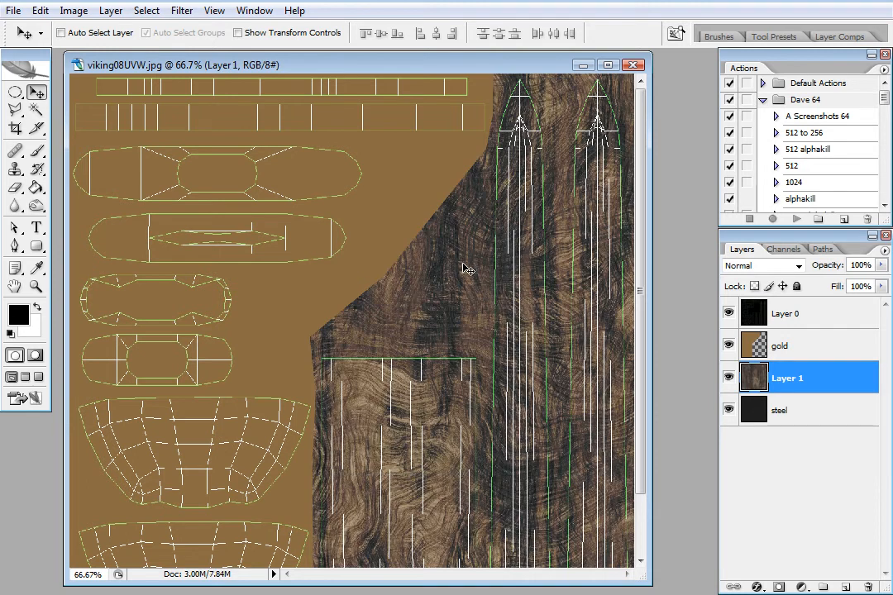
{"action": "left_click_drag", "start_coordinate": [447, 583], "coordinate": [446, 594]}
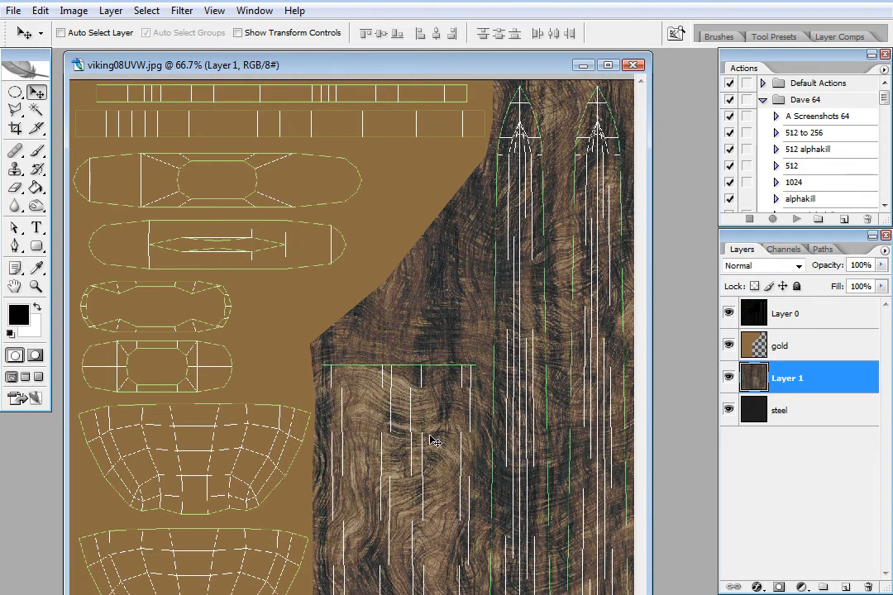
Step: Scale the wood layer to about 28.7% width and 48.1% height so it covers only the rectangular grip section of the UVW template
{"action": "key", "text": "ctrl+t"}
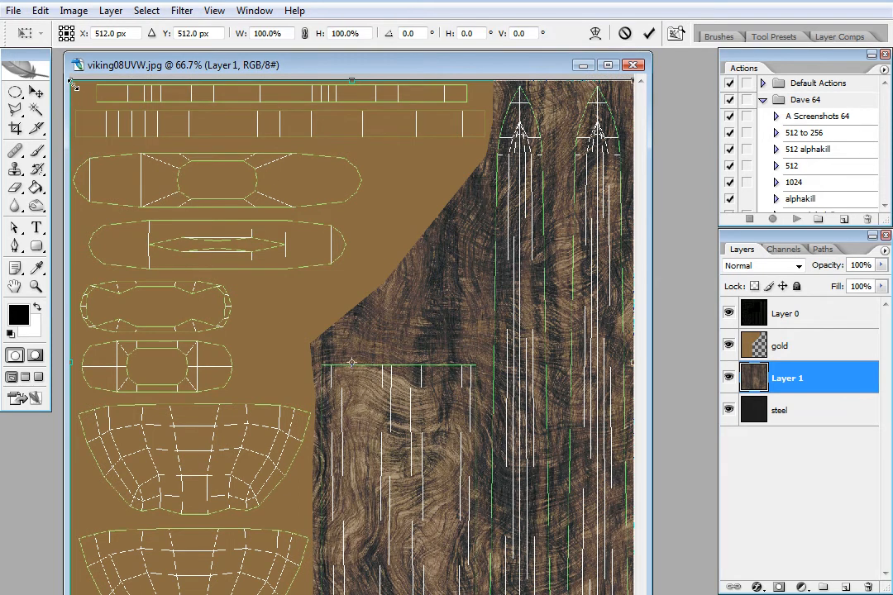
{"action": "left_click_drag", "start_coordinate": [72, 82], "coordinate": [318, 363]}
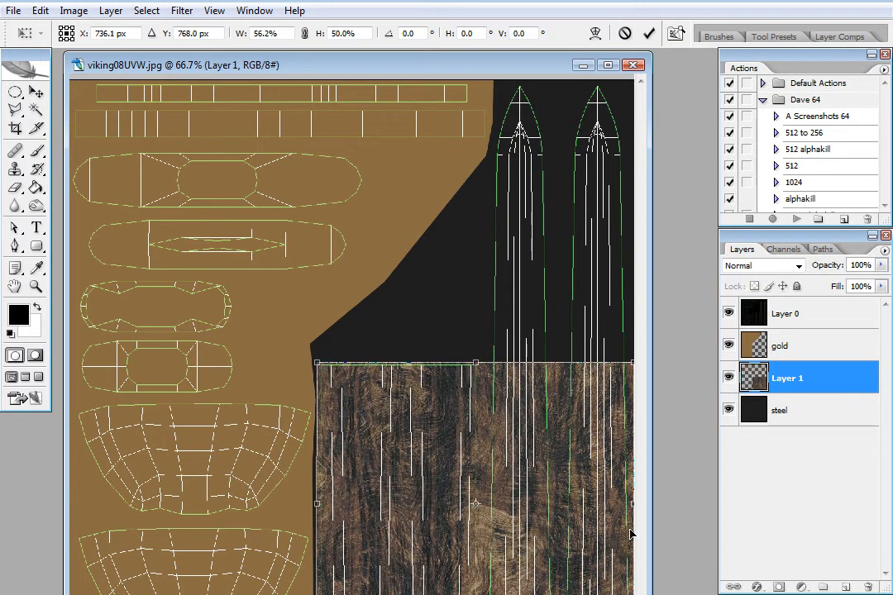
{"action": "left_click_drag", "start_coordinate": [632, 504], "coordinate": [477, 490]}
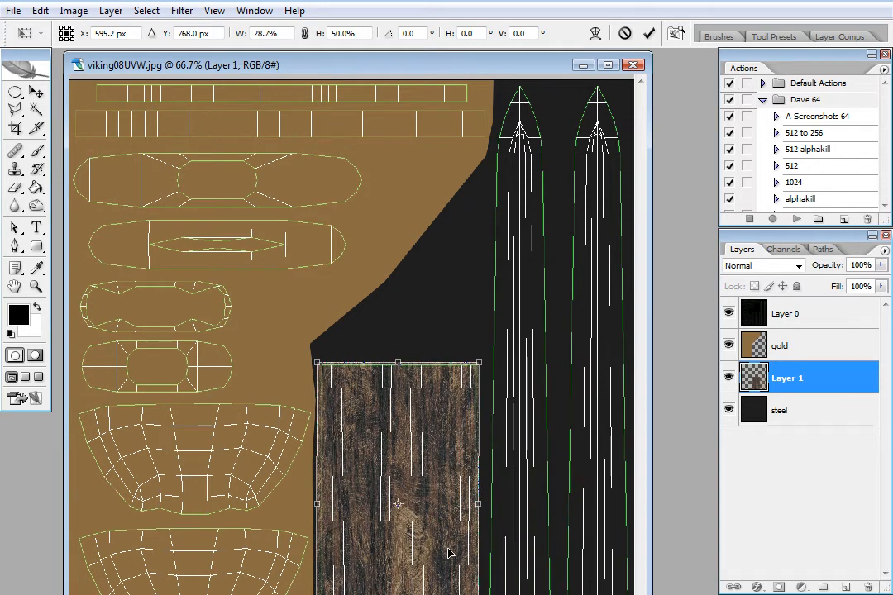
{"action": "left_click_drag", "start_coordinate": [397, 594], "coordinate": [398, 585]}
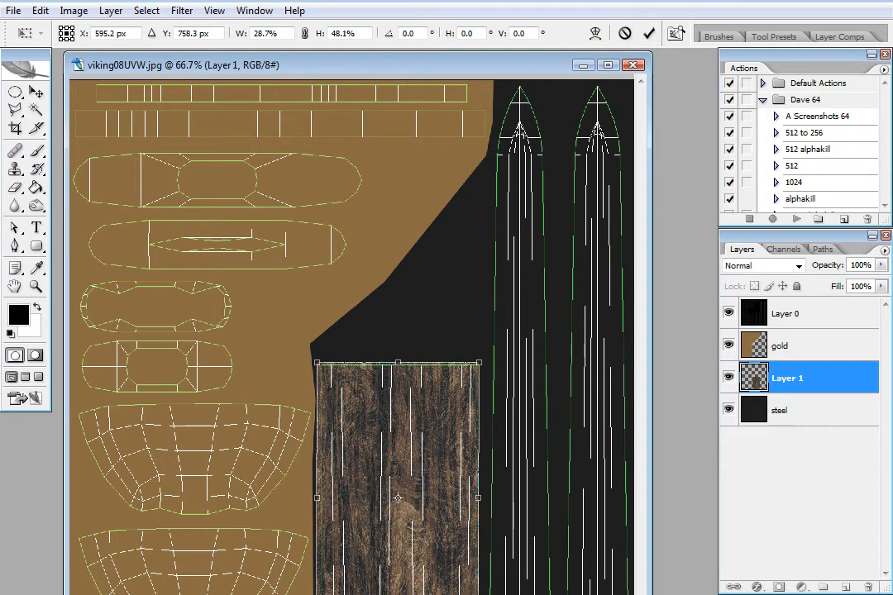
{"action": "key", "text": "Return"}
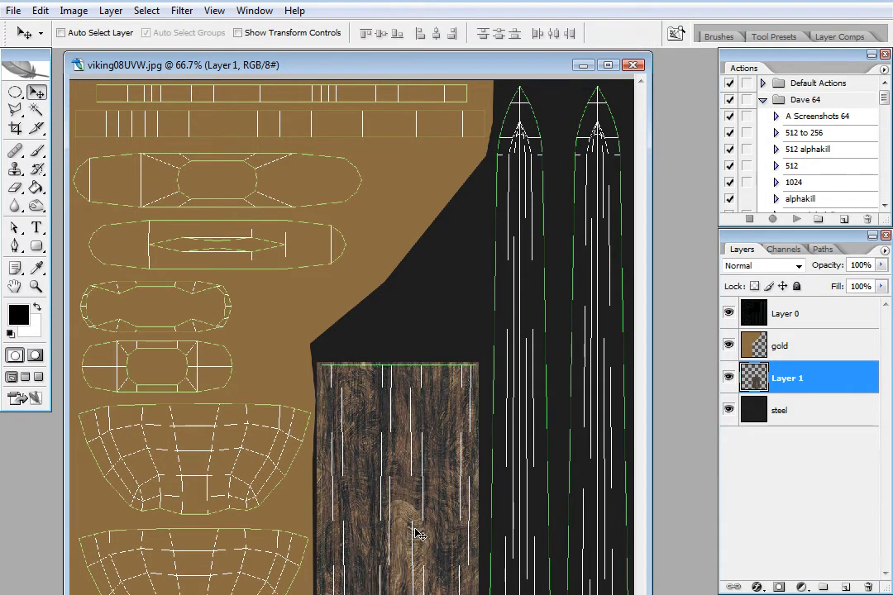
Step: Check the wood's coverage of the grip outline up close and hide the Layer 0 template
{"action": "left_click", "coordinate": [36, 286]}
{"action": "left_click", "coordinate": [410, 442]}
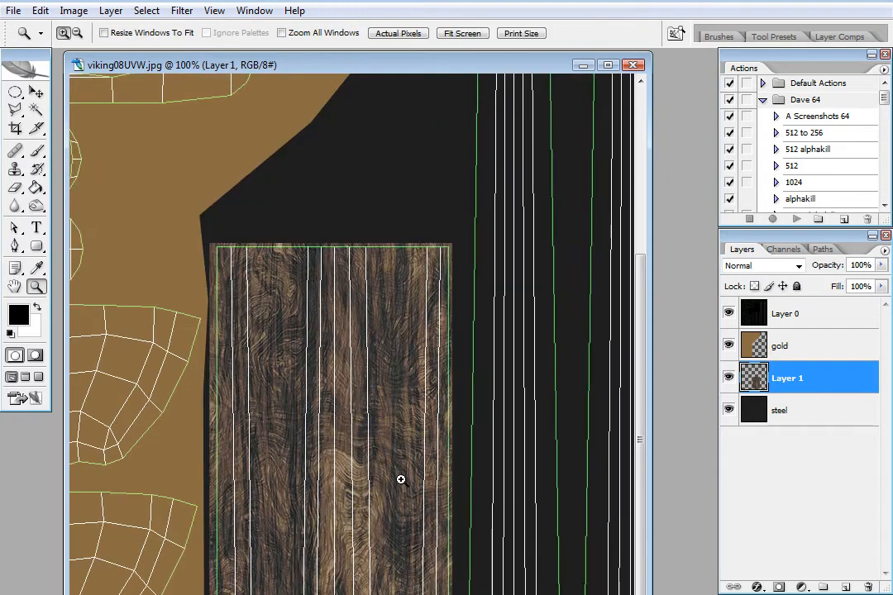
{"action": "left_click_drag", "start_coordinate": [643, 472], "coordinate": [649, 500]}
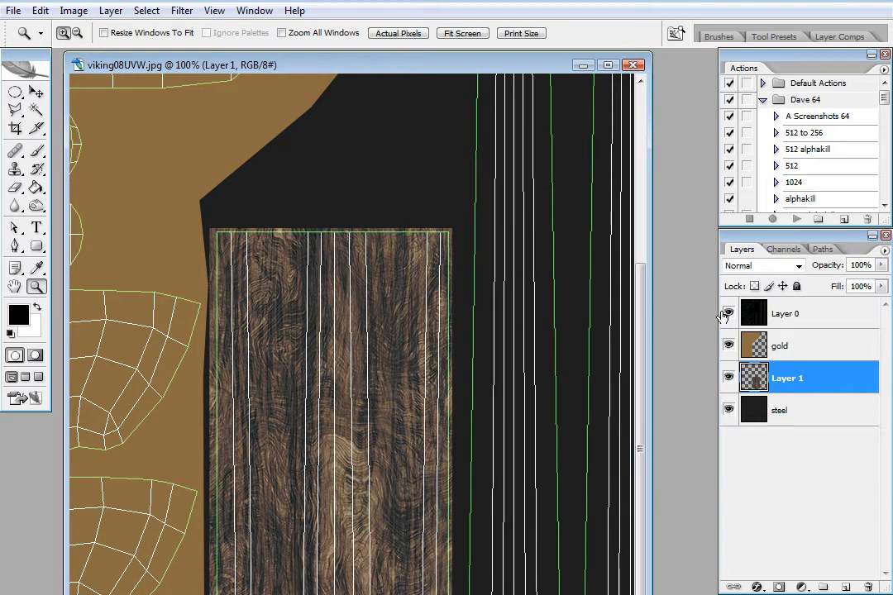
{"action": "left_click", "coordinate": [728, 313]}
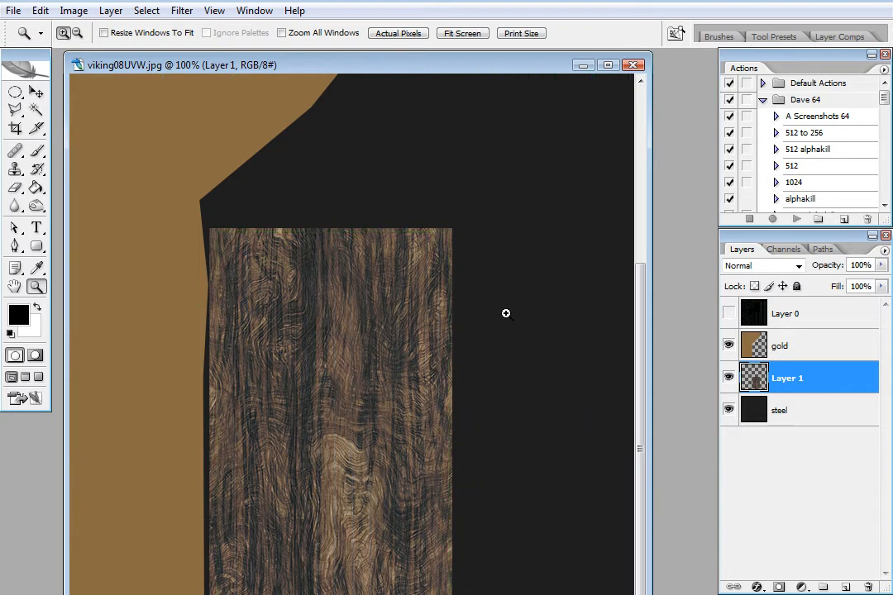
{"action": "right_click", "coordinate": [374, 291]}
{"action": "left_click", "coordinate": [403, 300]}
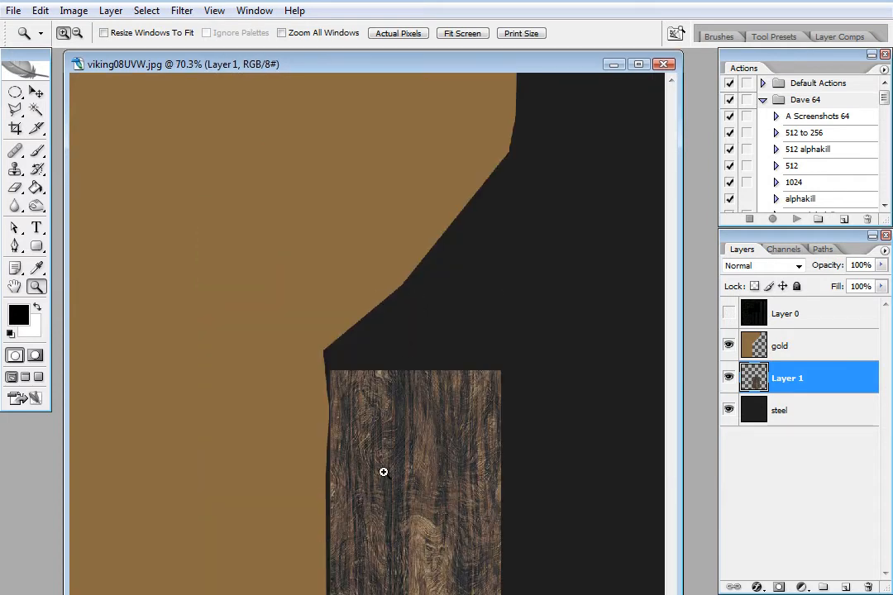
{"action": "left_click_drag", "start_coordinate": [454, 594], "coordinate": [454, 573]}
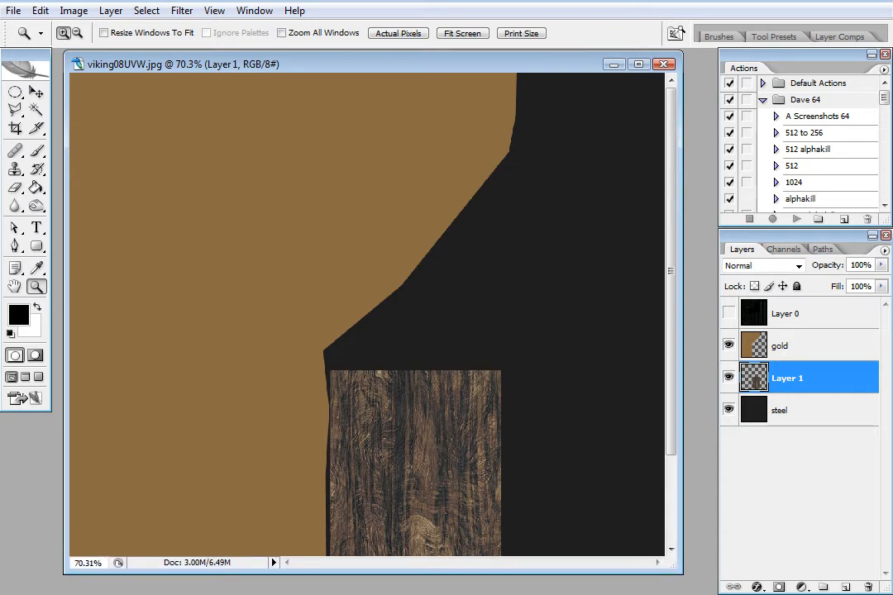
{"action": "right_click", "coordinate": [453, 433]}
{"action": "left_click", "coordinate": [494, 444]}
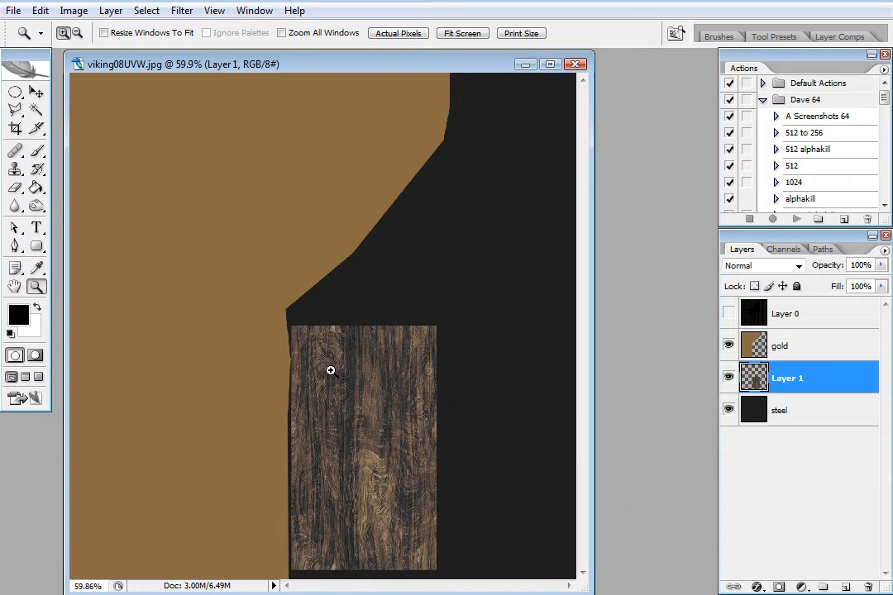
Step: Save the layered texture in Photoshop format as viking08 in the scenes folder
{"action": "key", "text": "ctrl+shift+s"}
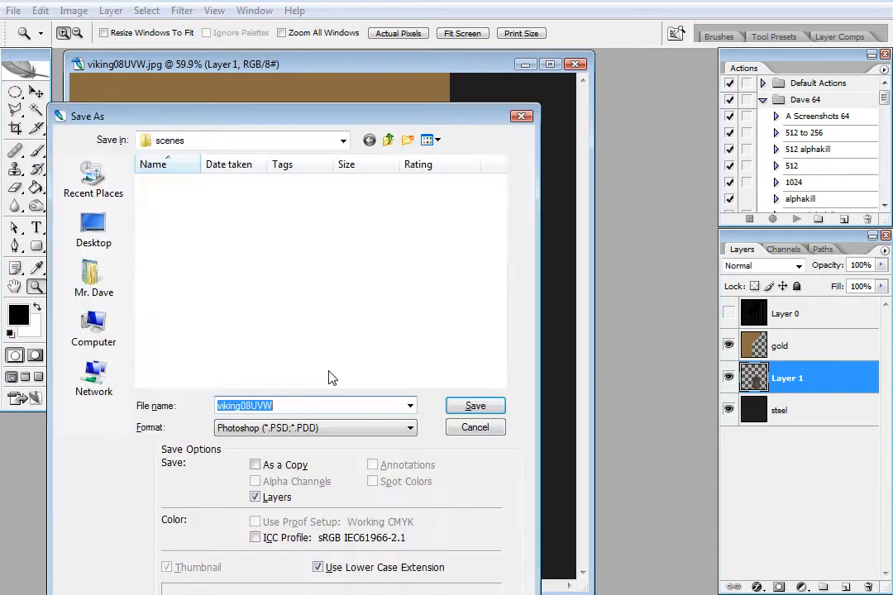
{"action": "left_click", "coordinate": [281, 405]}
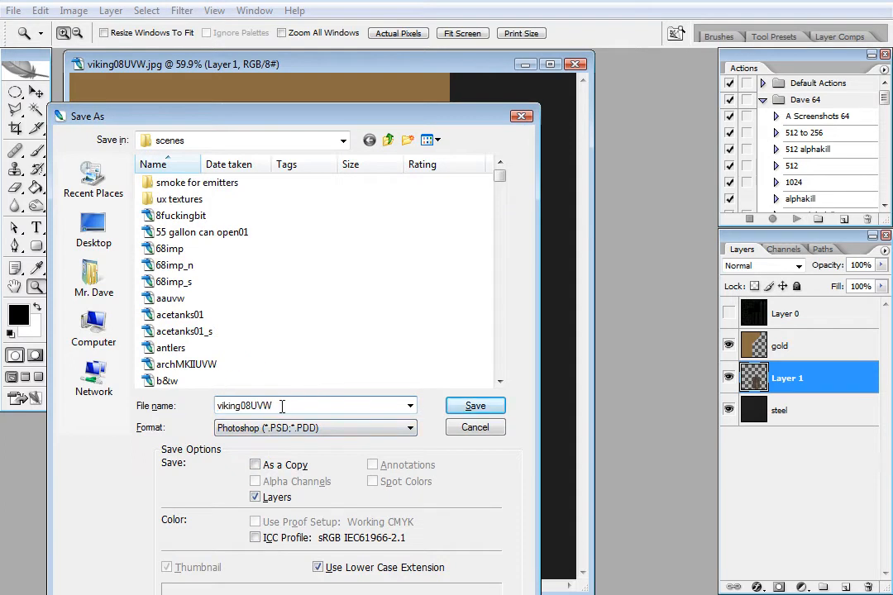
{"action": "key", "text": "BackSpace"}
{"action": "key", "text": "BackSpace"}
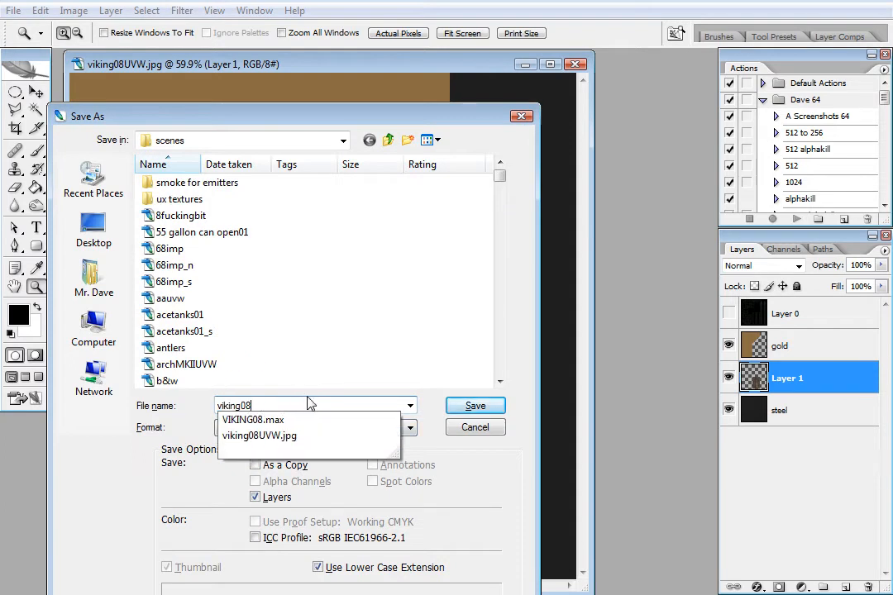
{"action": "left_click", "coordinate": [454, 465]}
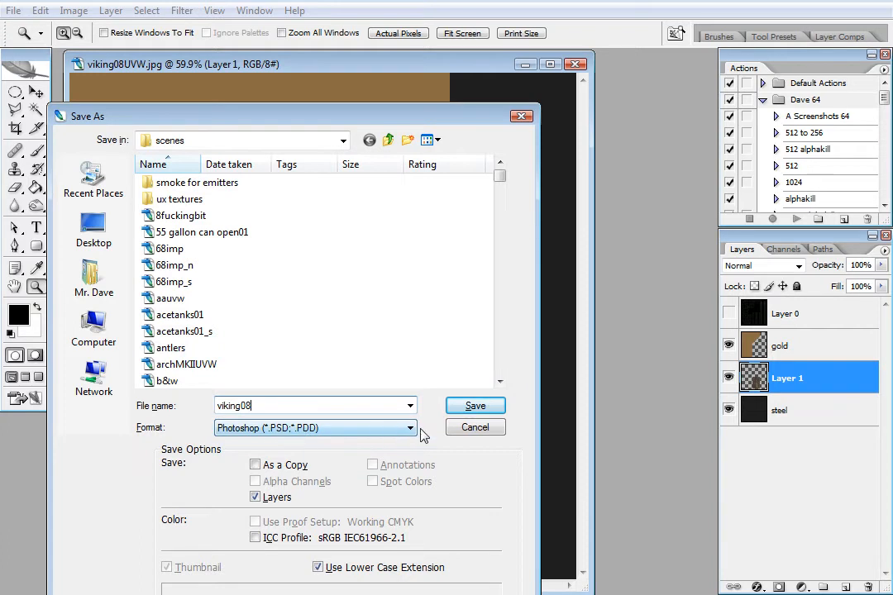
{"action": "left_click", "coordinate": [473, 407]}
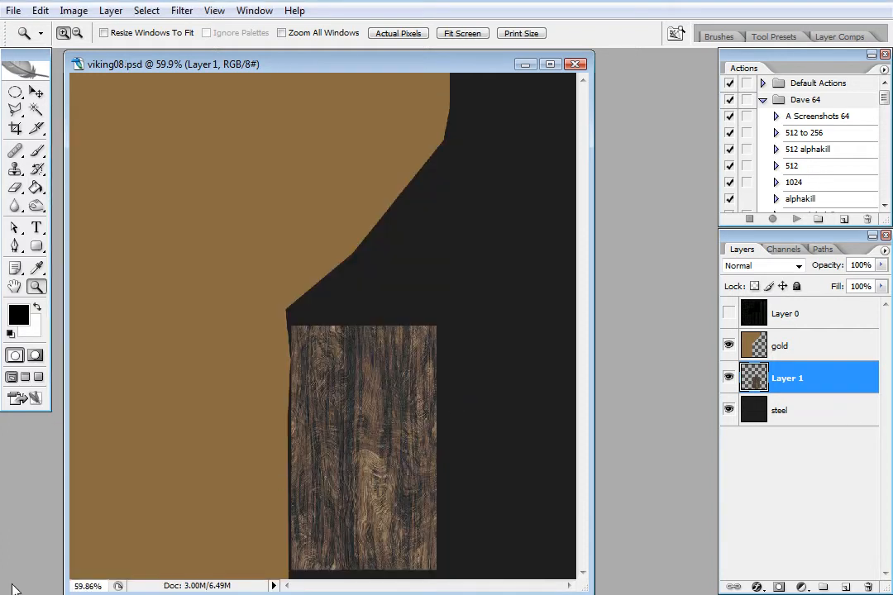
Step: Switch to 3ds Max and open the map settings of the 01 - Default material in the Material Editor
{"action": "key", "text": "alt+Tab"}
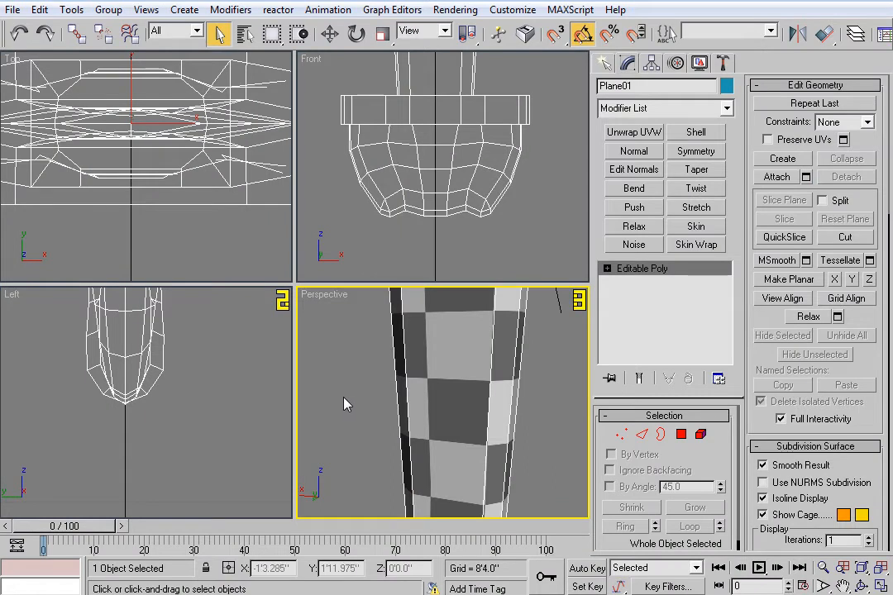
{"action": "key", "text": "m"}
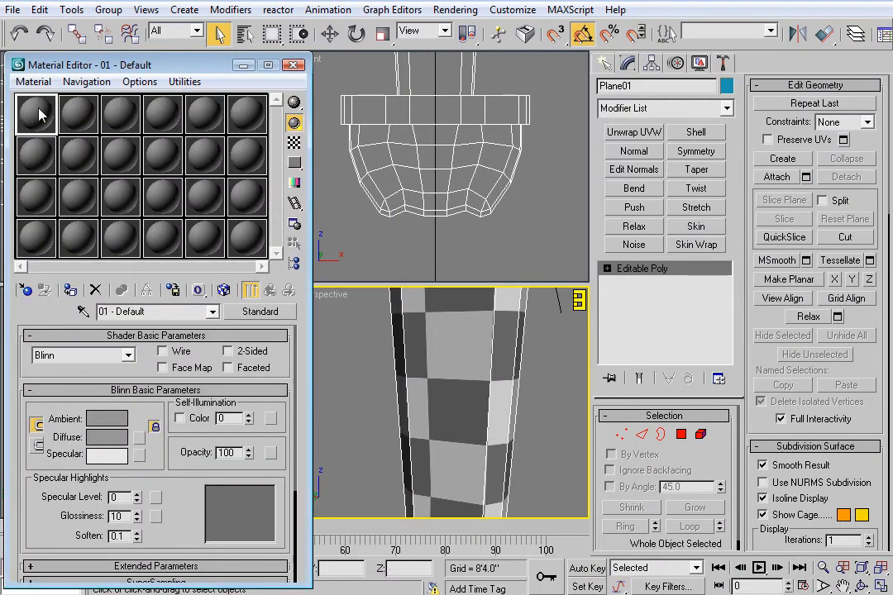
{"action": "left_click_drag", "start_coordinate": [144, 427], "coordinate": [157, 275]}
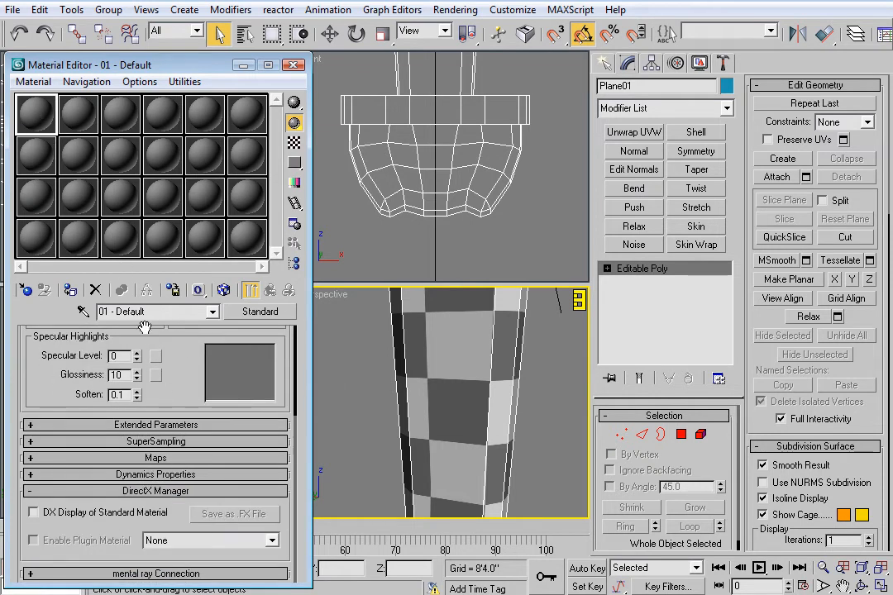
{"action": "left_click_drag", "start_coordinate": [163, 364], "coordinate": [192, 357]}
{"action": "left_click_drag", "start_coordinate": [165, 319], "coordinate": [189, 526]}
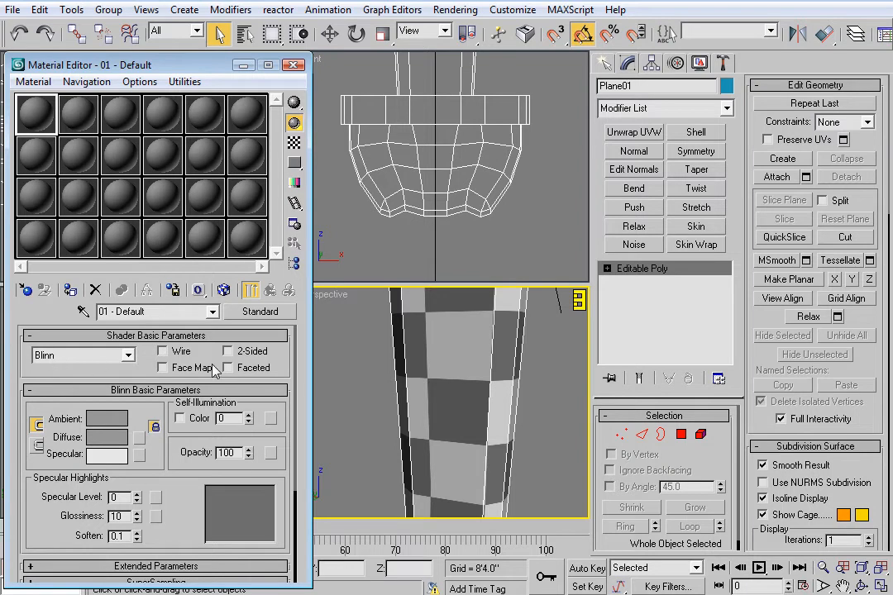
{"action": "left_click_drag", "start_coordinate": [186, 500], "coordinate": [193, 470]}
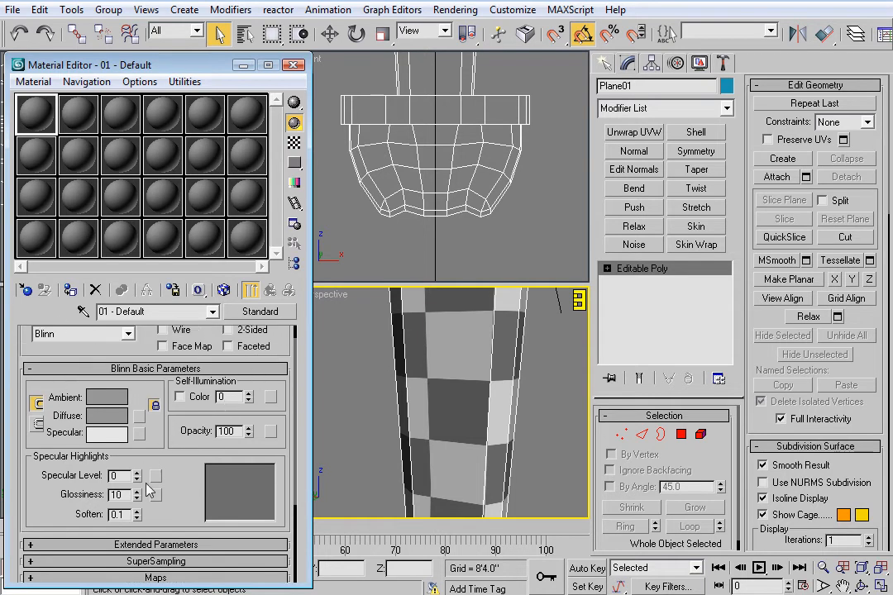
{"action": "left_click_drag", "start_coordinate": [193, 501], "coordinate": [192, 361]}
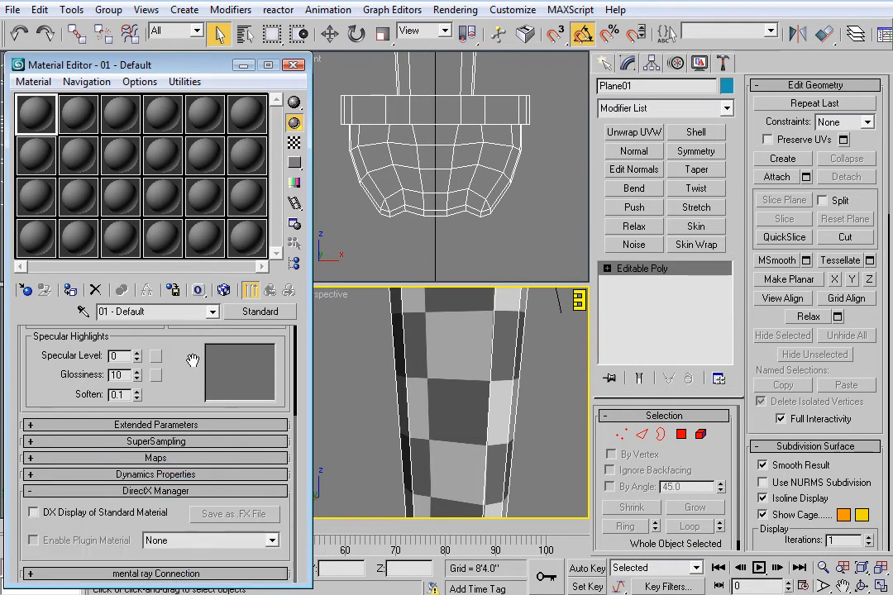
{"action": "left_click", "coordinate": [190, 458]}
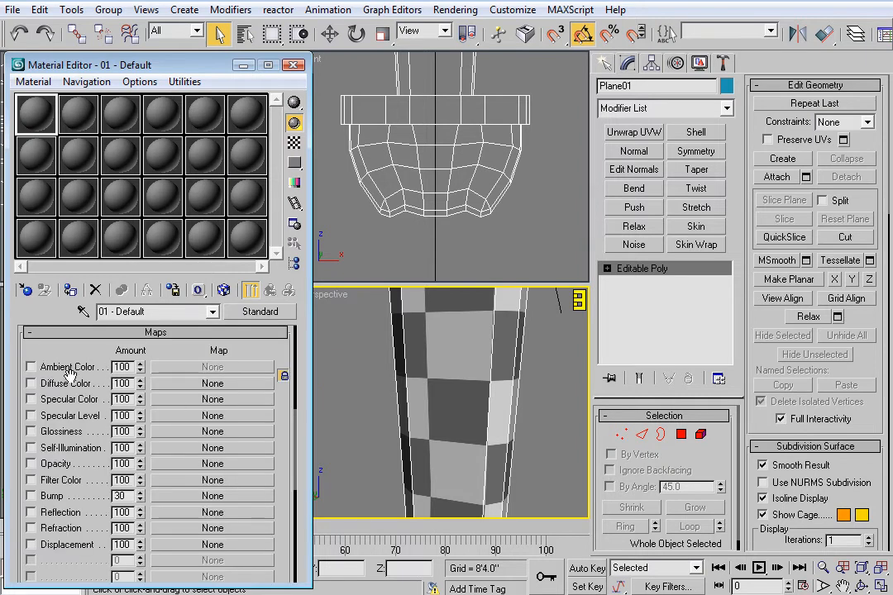
Step: Load viking08.psd from the scenes folder as the Diffuse Color bitmap, using Collapsed Layers
{"action": "left_click", "coordinate": [181, 384]}
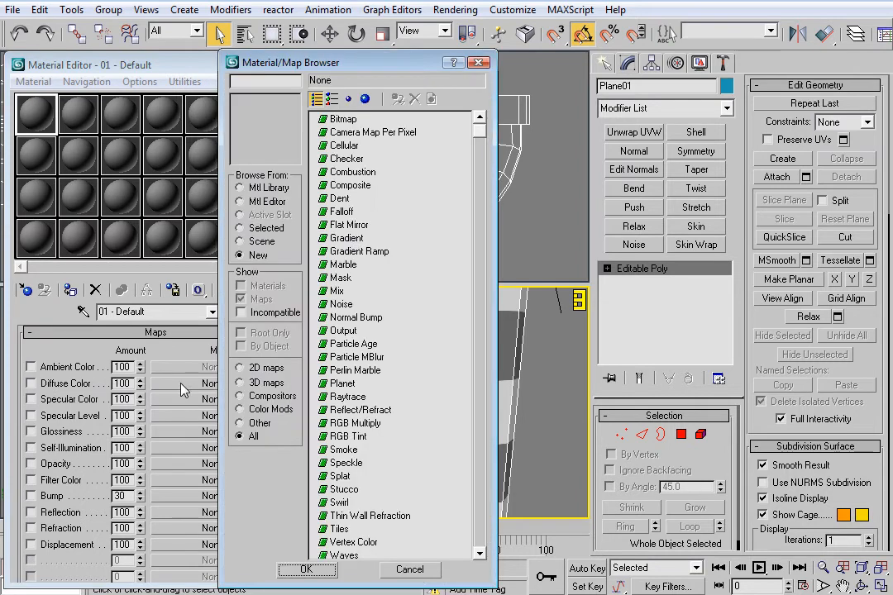
{"action": "left_click", "coordinate": [343, 120]}
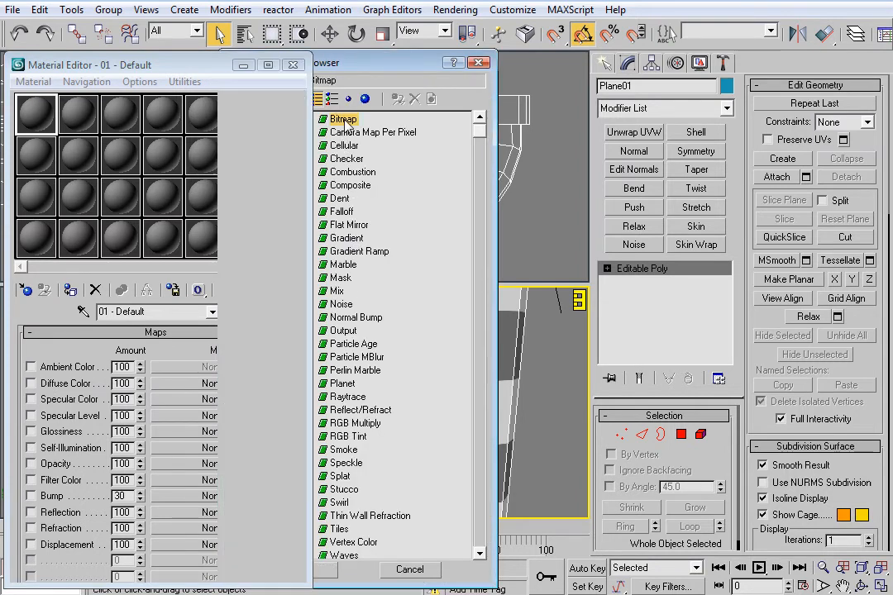
{"action": "double_click", "coordinate": [343, 120]}
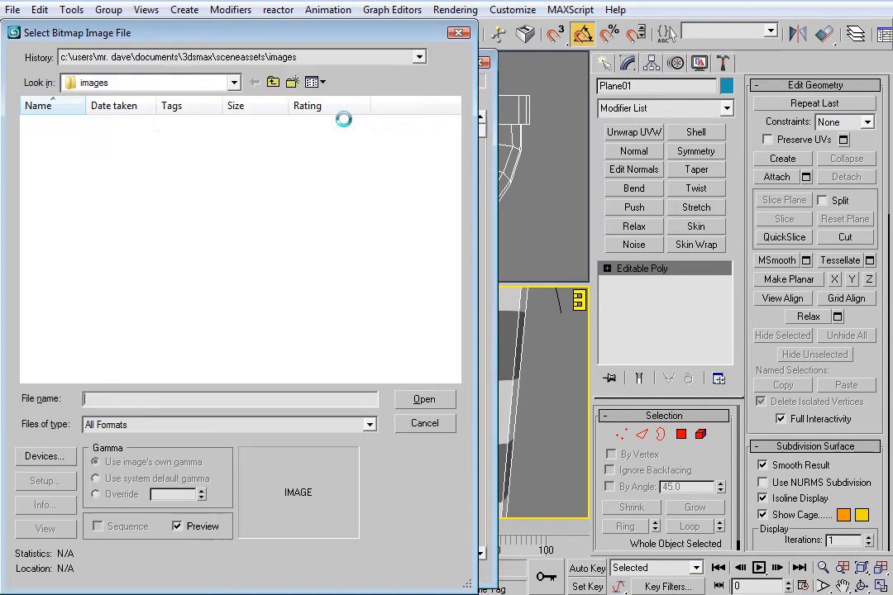
{"action": "left_click", "coordinate": [273, 82]}
{"action": "left_click", "coordinate": [273, 81]}
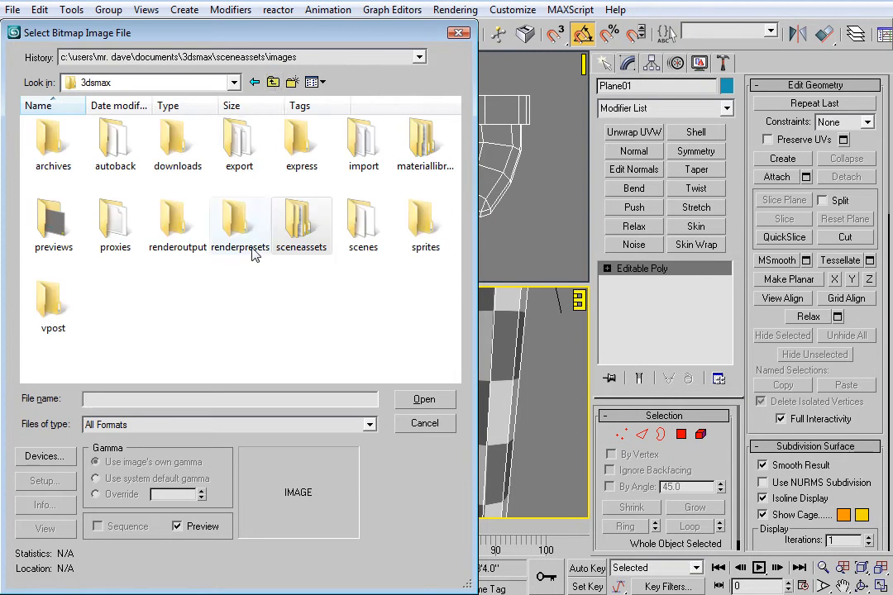
{"action": "double_click", "coordinate": [362, 219]}
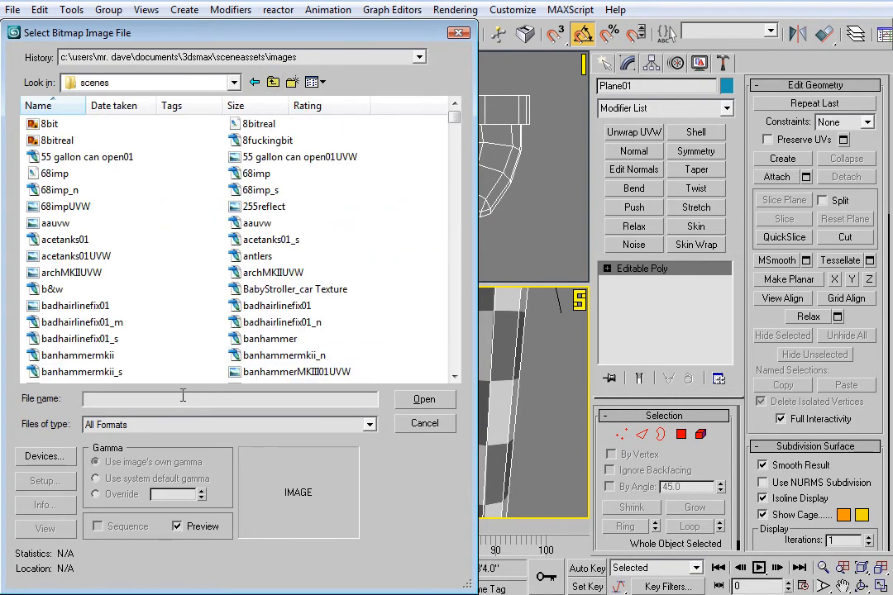
{"action": "left_click", "coordinate": [182, 396]}
{"action": "type", "text": "viking08"}
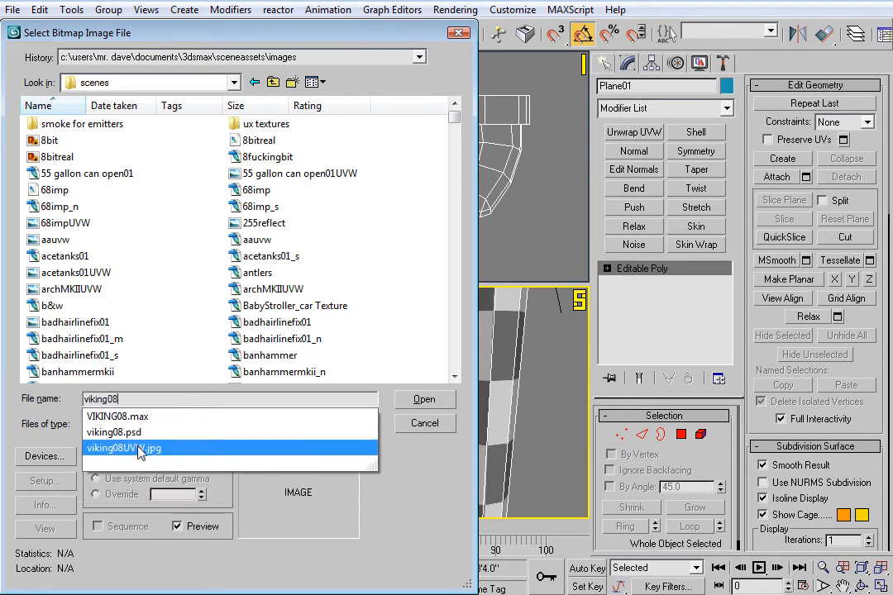
{"action": "left_click", "coordinate": [143, 433]}
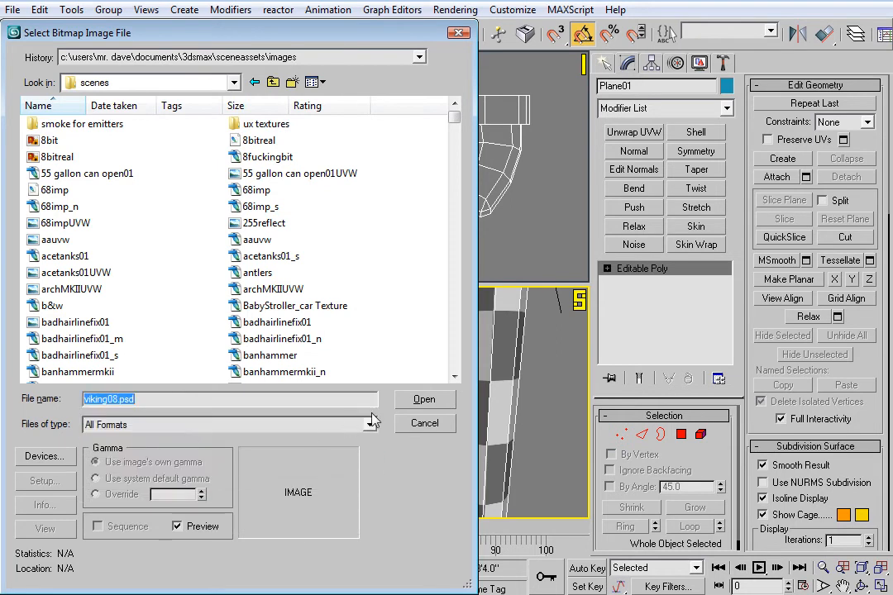
{"action": "left_click", "coordinate": [412, 405]}
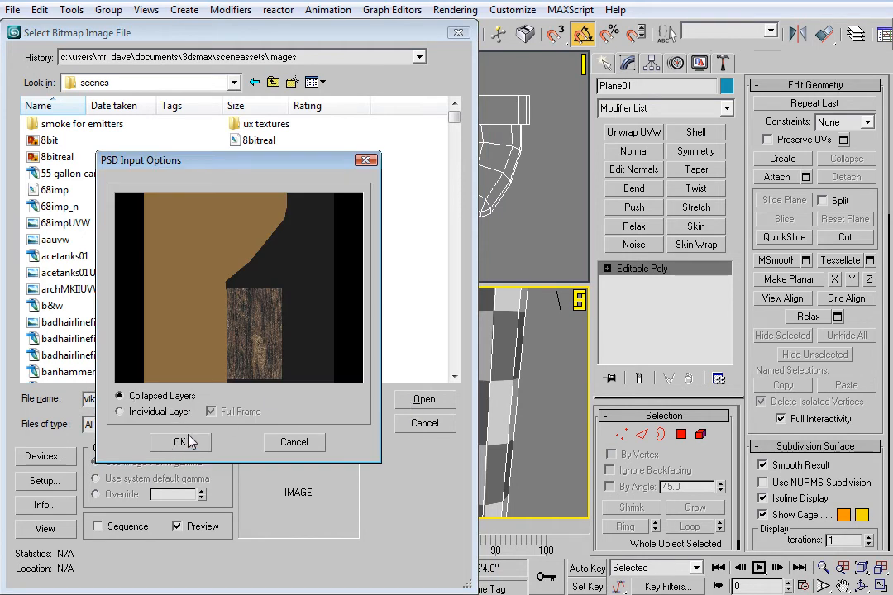
{"action": "left_click", "coordinate": [180, 443]}
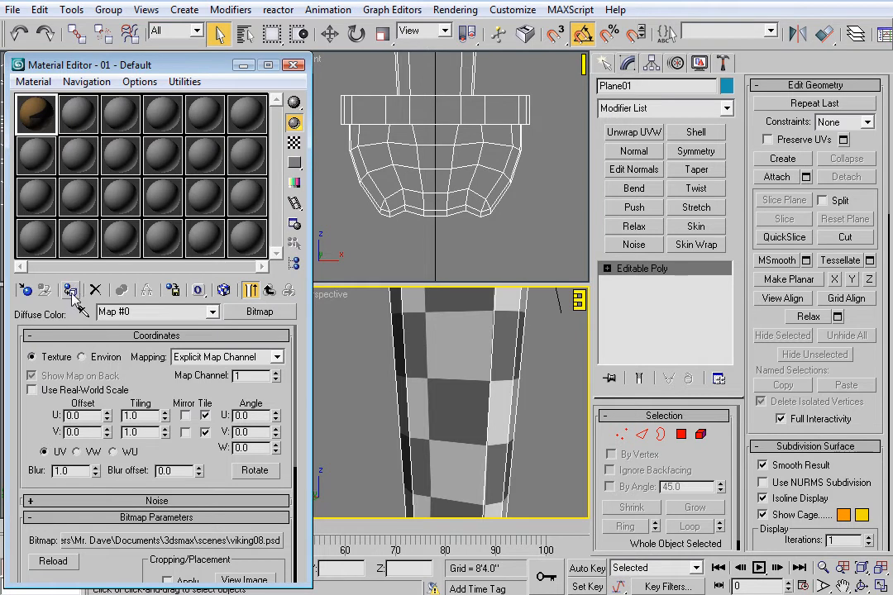
Step: Assign the material to the selected sword mesh and show its texture map in the viewport
{"action": "left_click", "coordinate": [72, 295]}
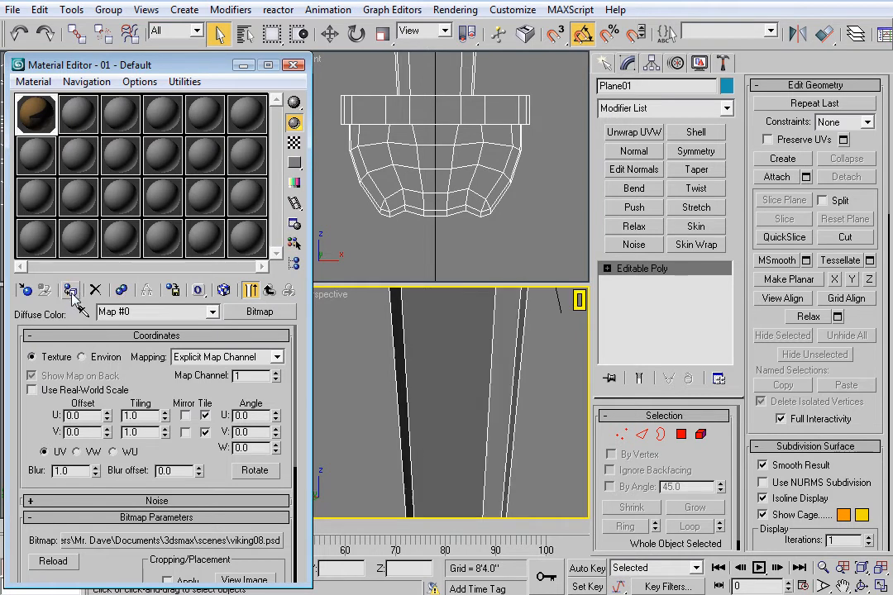
{"action": "left_click", "coordinate": [224, 290]}
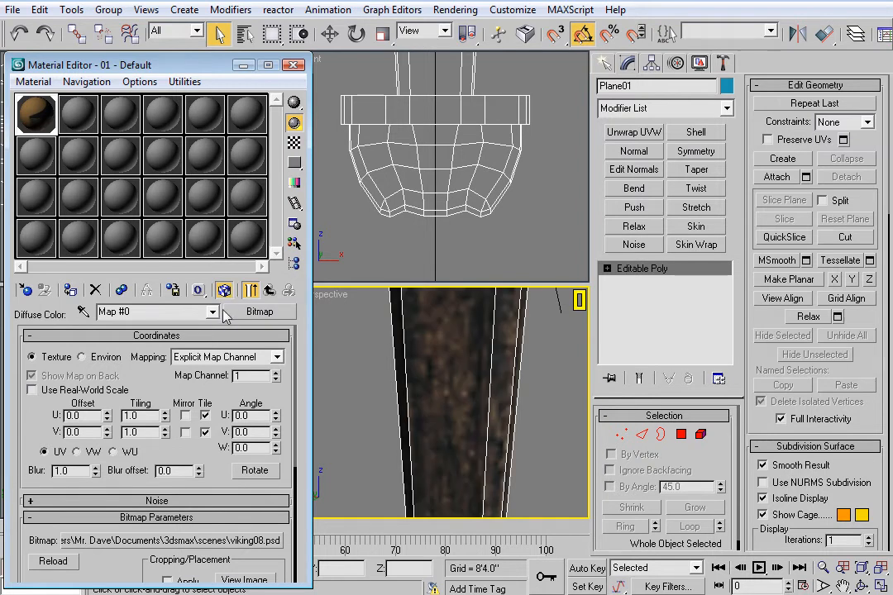
{"action": "middle_click_drag", "start_coordinate": [489, 354], "coordinate": [461, 380]}
{"action": "scroll", "coordinate": [499, 420], "scroll_direction": "down", "scroll_amount": 2}
{"action": "scroll", "coordinate": [521, 432], "scroll_direction": "up", "scroll_amount": 2}
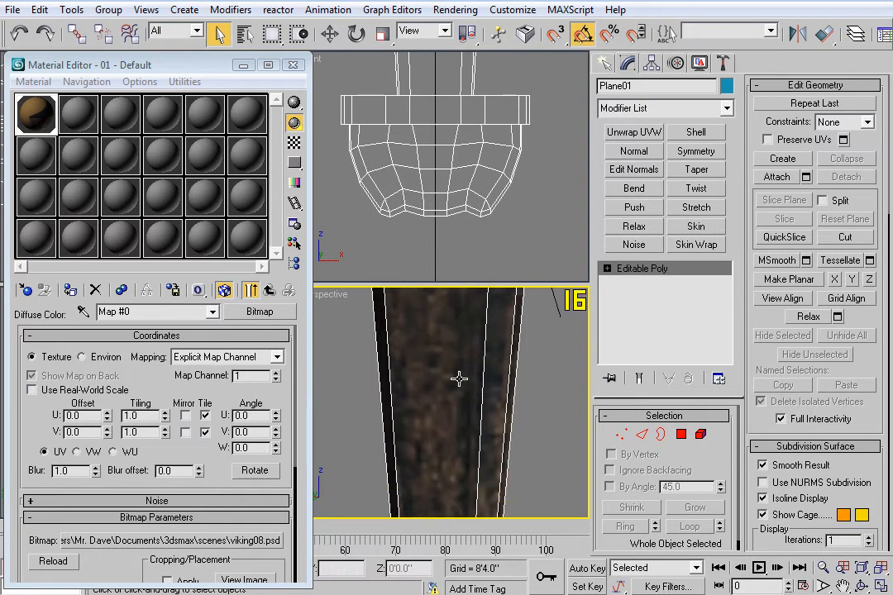
Step: Examine the texture on the sword's blade, guard, handle and pommel in the perspective view
{"action": "scroll", "coordinate": [496, 373], "scroll_direction": "down", "scroll_amount": 4}
{"action": "middle_click_drag", "start_coordinate": [500, 383], "coordinate": [525, 418]}
{"action": "scroll", "coordinate": [514, 433], "scroll_direction": "down", "scroll_amount": 4}
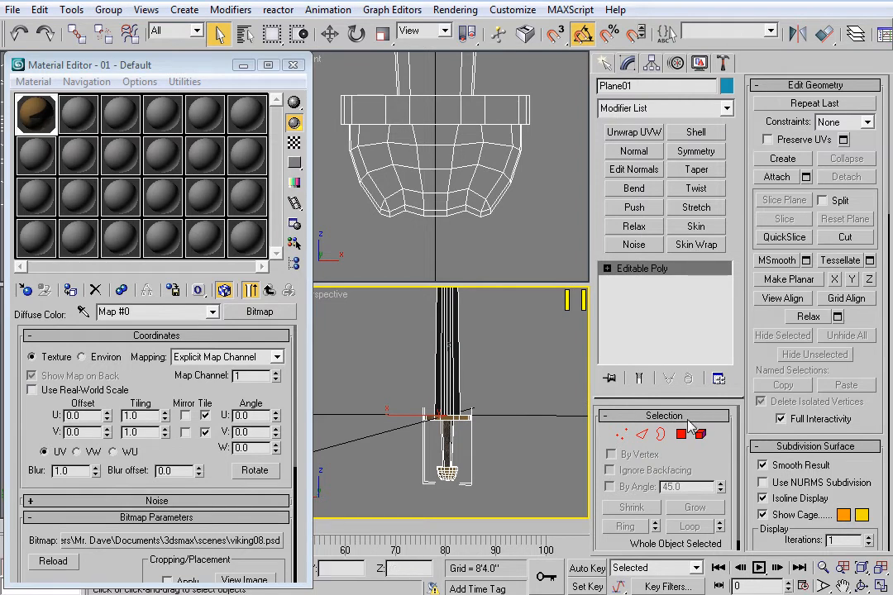
{"action": "middle_click_drag", "start_coordinate": [542, 414], "coordinate": [486, 380]}
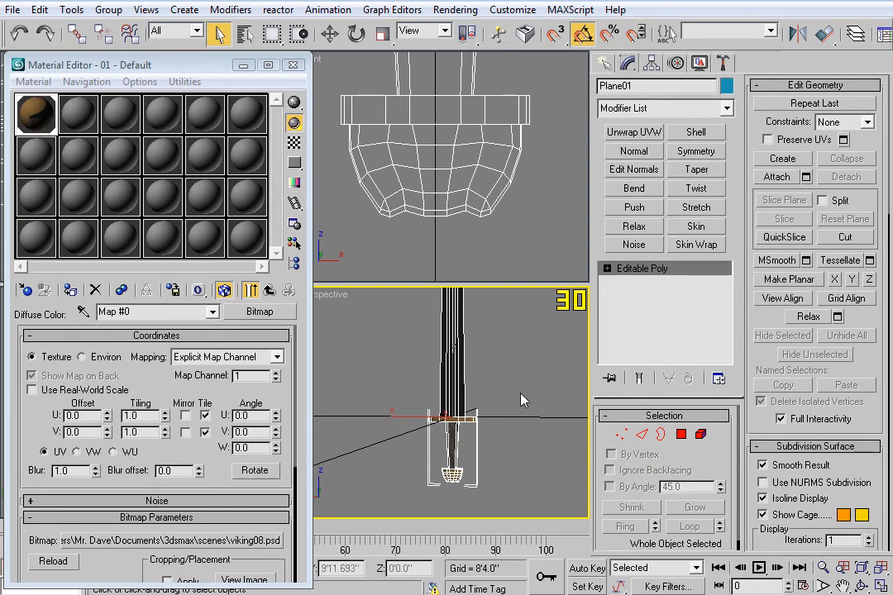
{"action": "middle_click_drag", "start_coordinate": [520, 394], "coordinate": [536, 394]}
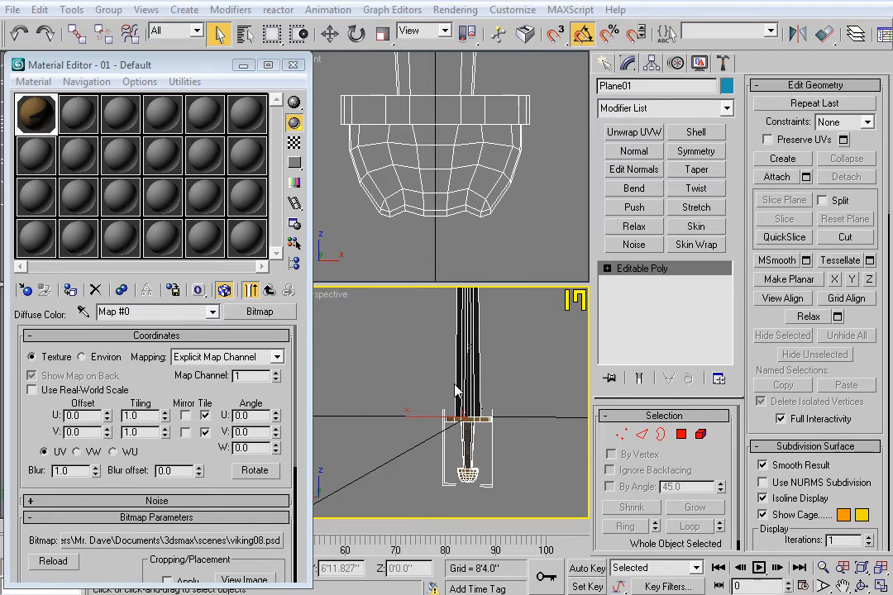
{"action": "middle_click_drag", "start_coordinate": [512, 378], "coordinate": [500, 475]}
{"action": "scroll", "coordinate": [496, 376], "scroll_direction": "up", "scroll_amount": 6}
{"action": "middle_click_drag", "start_coordinate": [522, 440], "coordinate": [522, 383]}
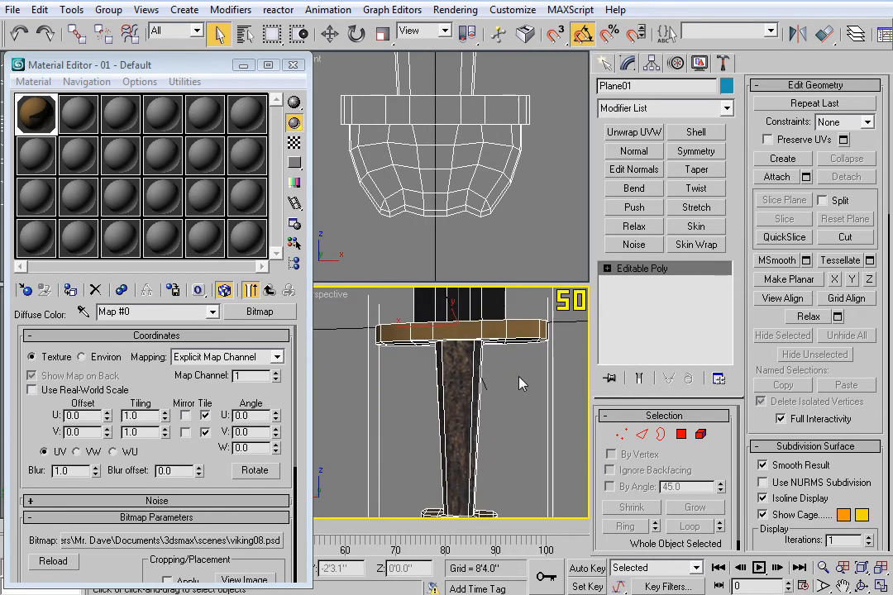
{"action": "scroll", "coordinate": [520, 393], "scroll_direction": "down", "scroll_amount": 3}
{"action": "scroll", "coordinate": [526, 371], "scroll_direction": "down", "scroll_amount": 2}
{"action": "middle_click_drag", "start_coordinate": [500, 329], "coordinate": [503, 358]}
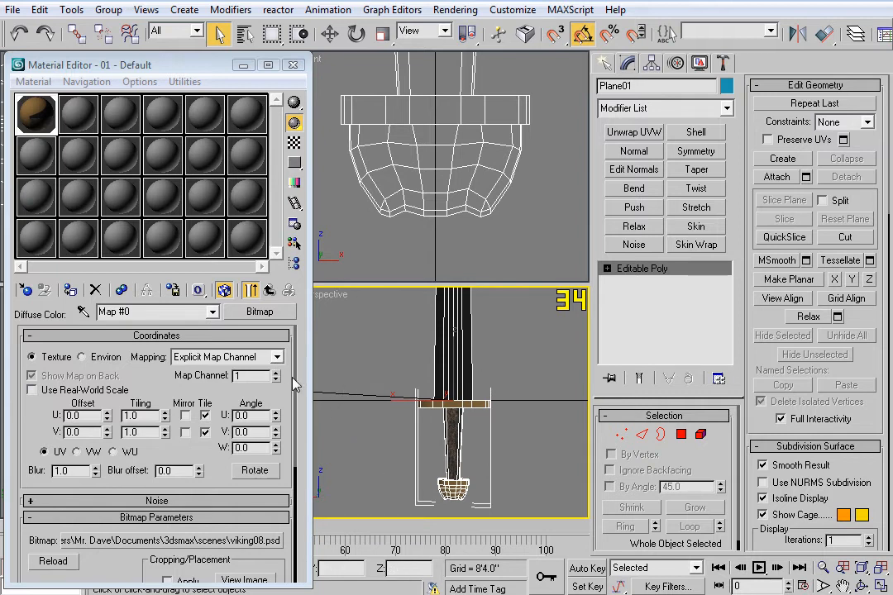
{"action": "middle_click_drag", "start_coordinate": [477, 379], "coordinate": [496, 374]}
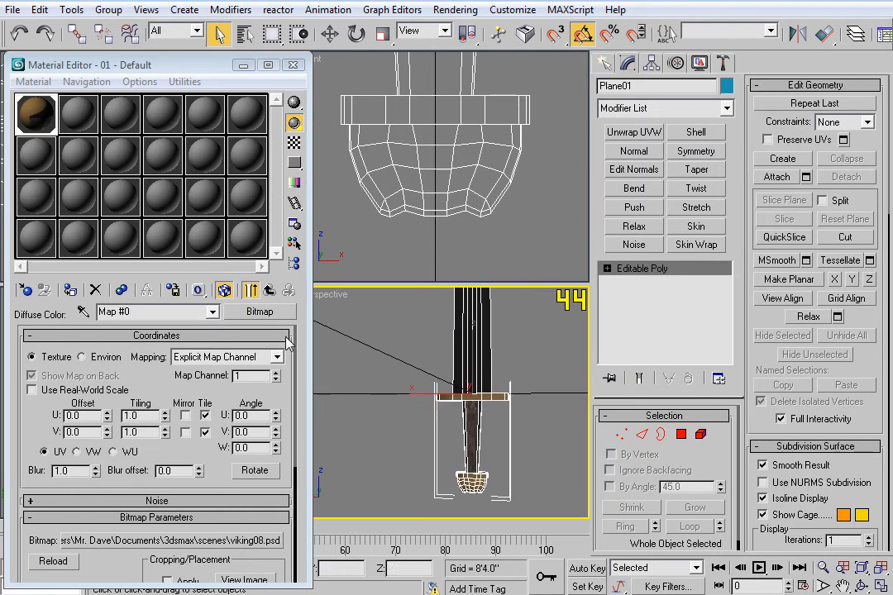
{"action": "left_click", "coordinate": [302, 361]}
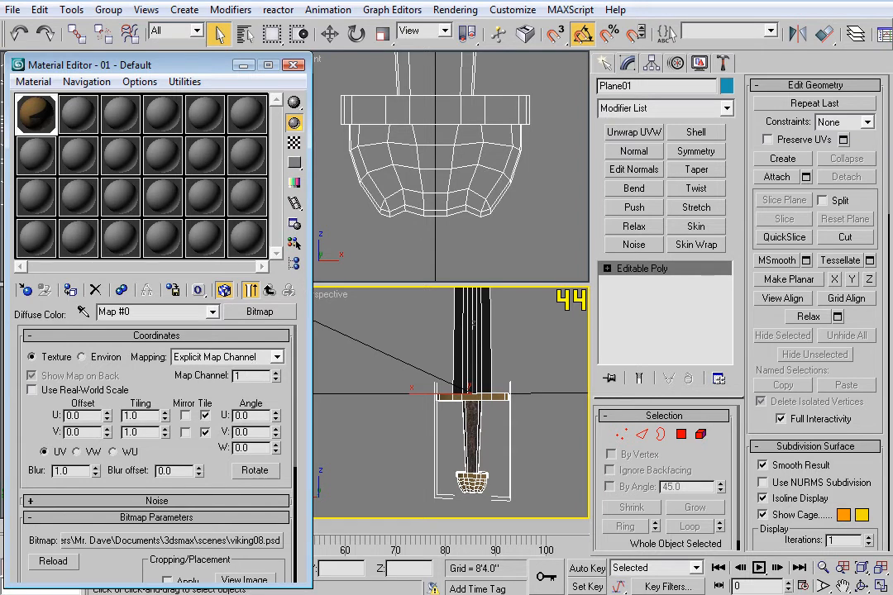
Step: Load the brl3 image from the wood texture folder onto the second material sample
{"action": "left_click_drag", "start_coordinate": [4, 124], "coordinate": [701, 85]}
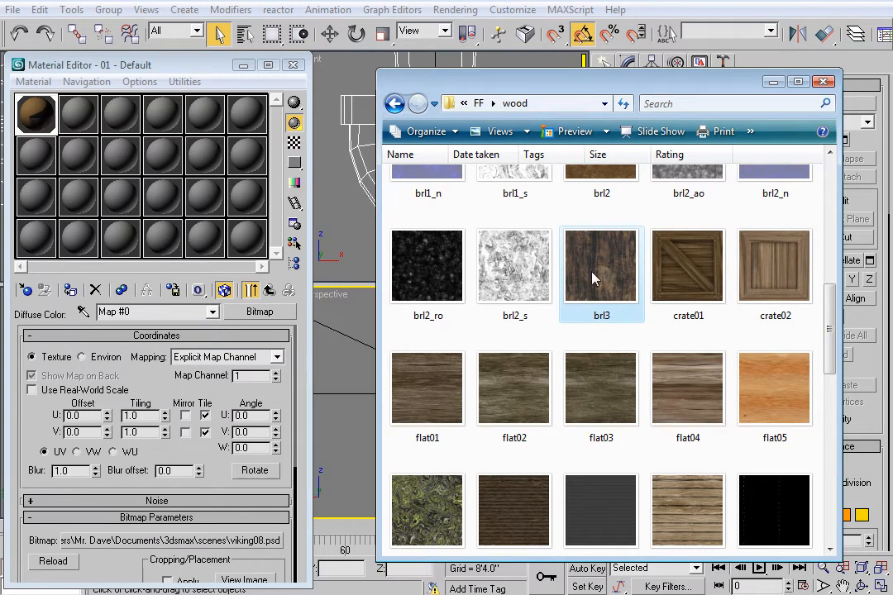
{"action": "left_click_drag", "start_coordinate": [597, 265], "coordinate": [83, 115]}
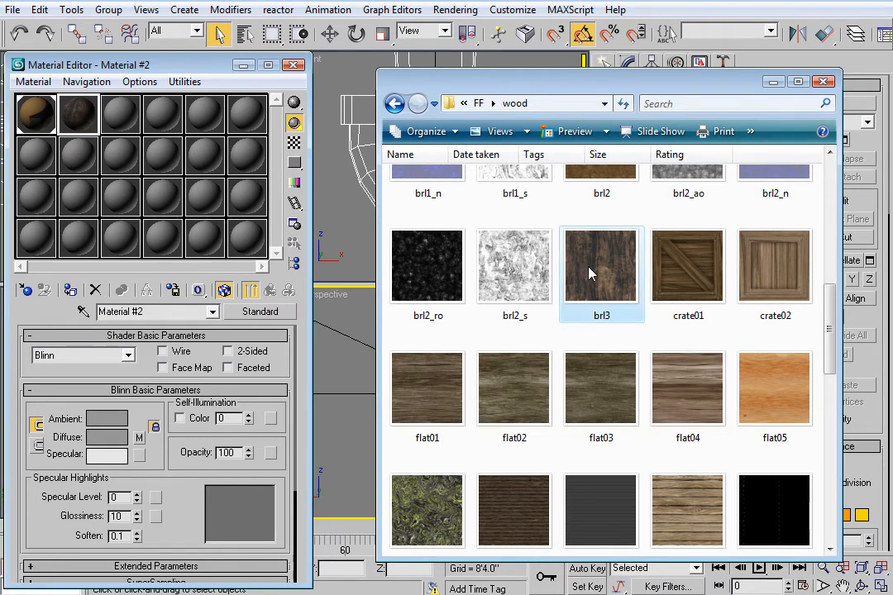
{"action": "left_click_drag", "start_coordinate": [593, 273], "coordinate": [77, 124]}
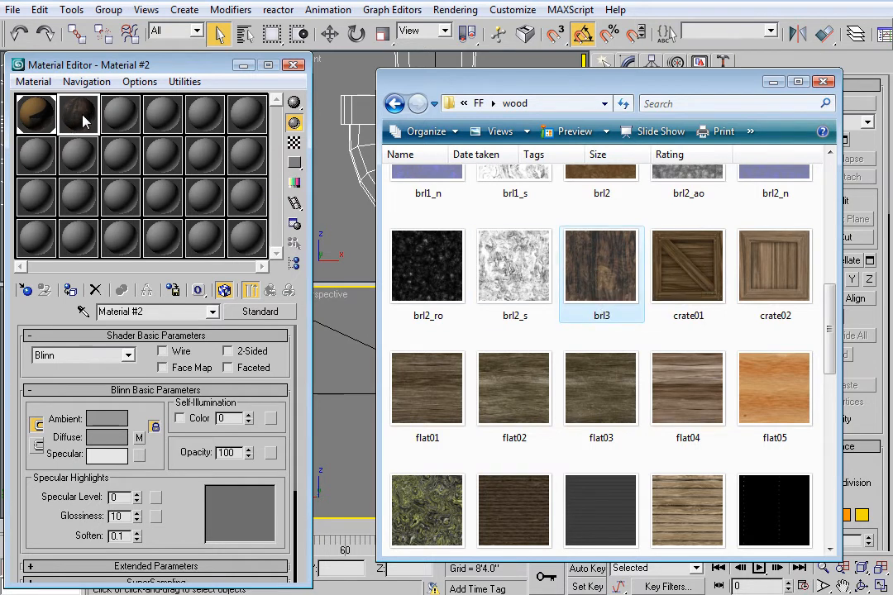
{"action": "left_click_drag", "start_coordinate": [676, 88], "coordinate": [0, 105]}
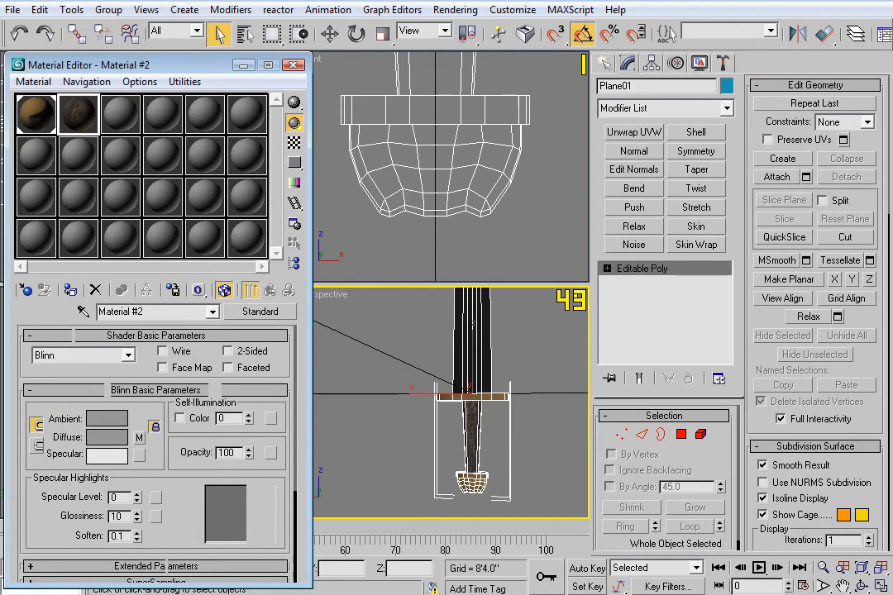
Step: Return to the 01 - Default material, check its bitmap parameters, and close the Material Editor
{"action": "left_click", "coordinate": [36, 111]}
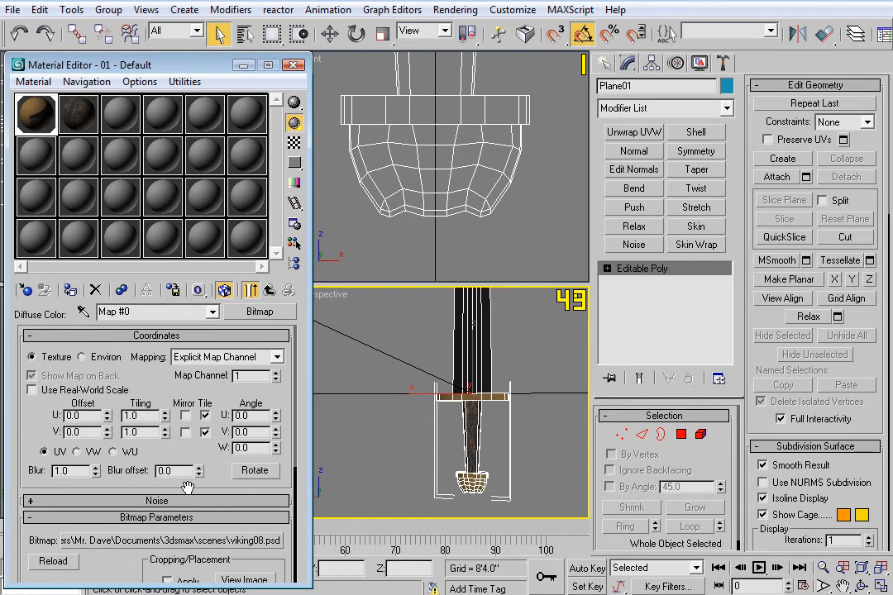
{"action": "left_click_drag", "start_coordinate": [216, 460], "coordinate": [215, 411]}
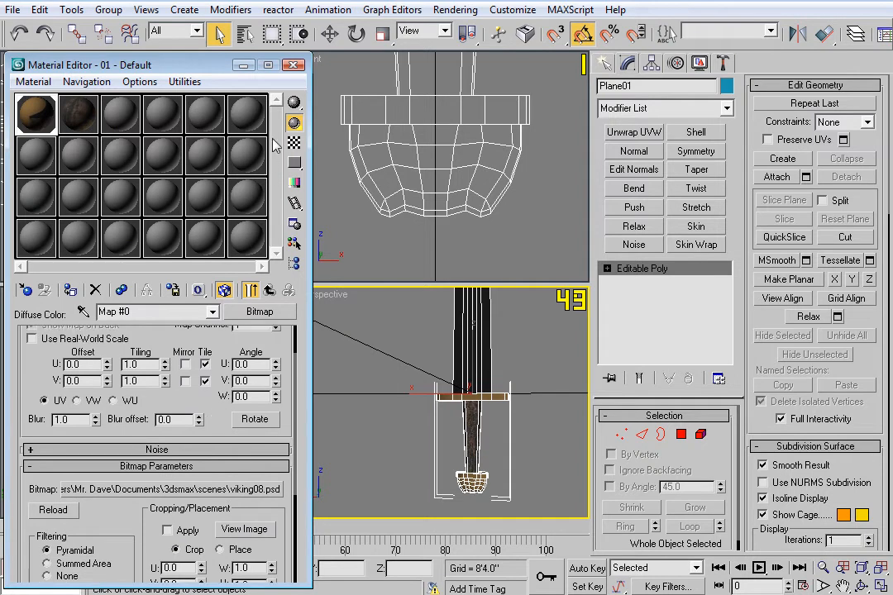
{"action": "key", "text": "m"}
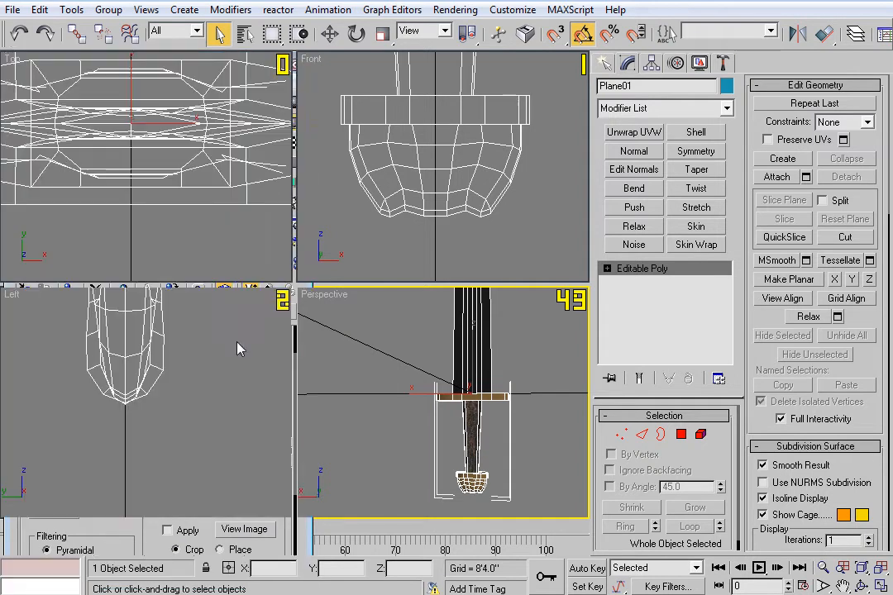
Step: Switch to Photoshop and show the UV wireframe on Layer 0 over the viking08.psd texture
{"action": "key", "text": "alt+Tab"}
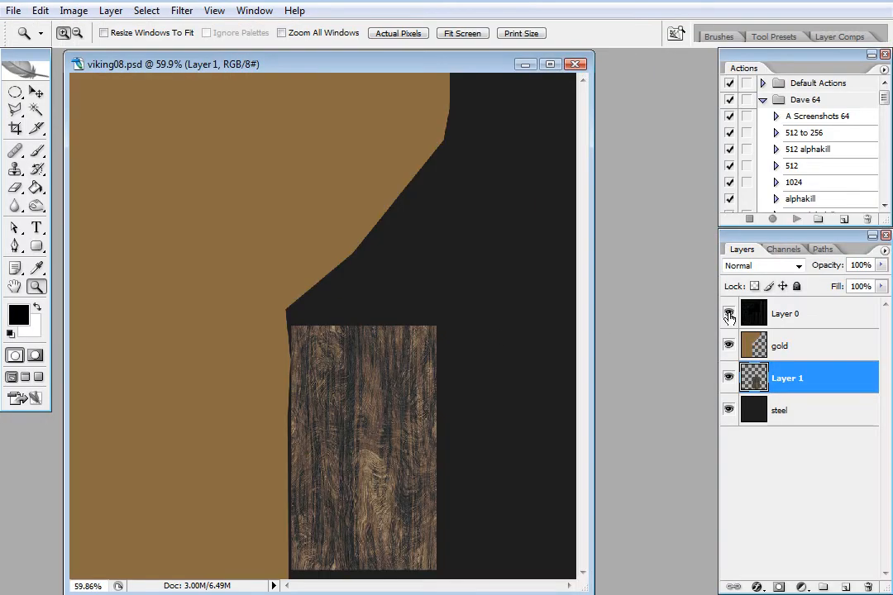
{"action": "left_click", "coordinate": [728, 314]}
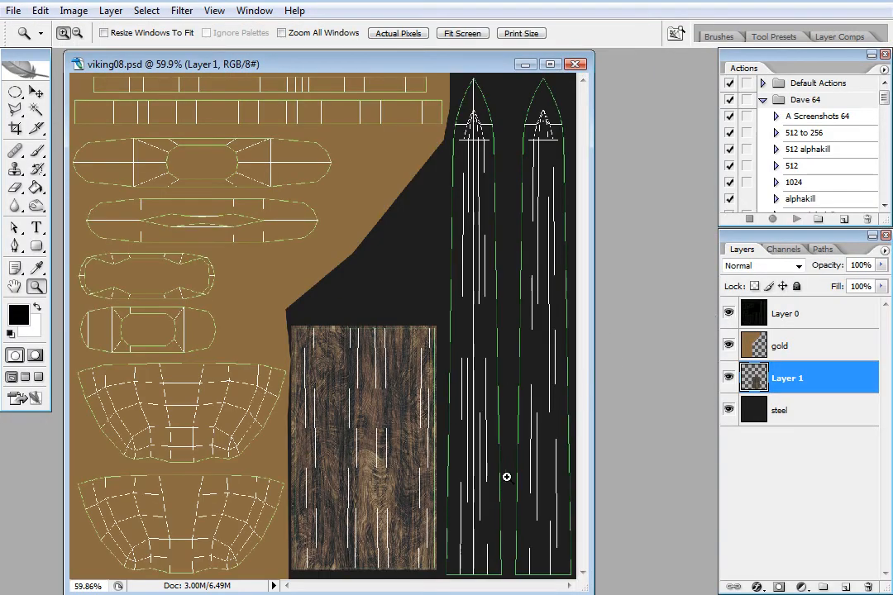
{"action": "left_click", "coordinate": [510, 515]}
{"action": "left_click", "coordinate": [510, 515]}
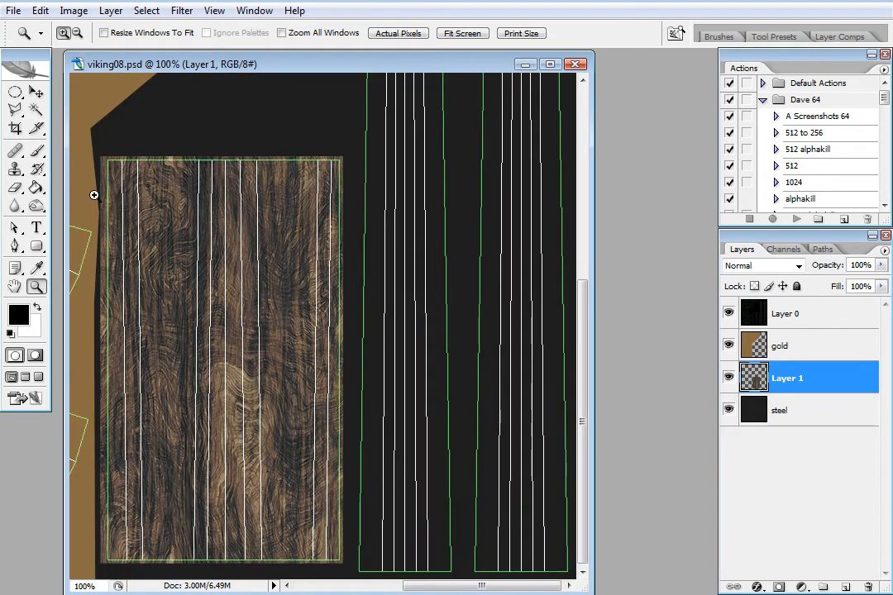
Step: Select the empty background around the UV shells on Layer 0 using the Magic Wand with tolerance 12
{"action": "left_click", "coordinate": [36, 109]}
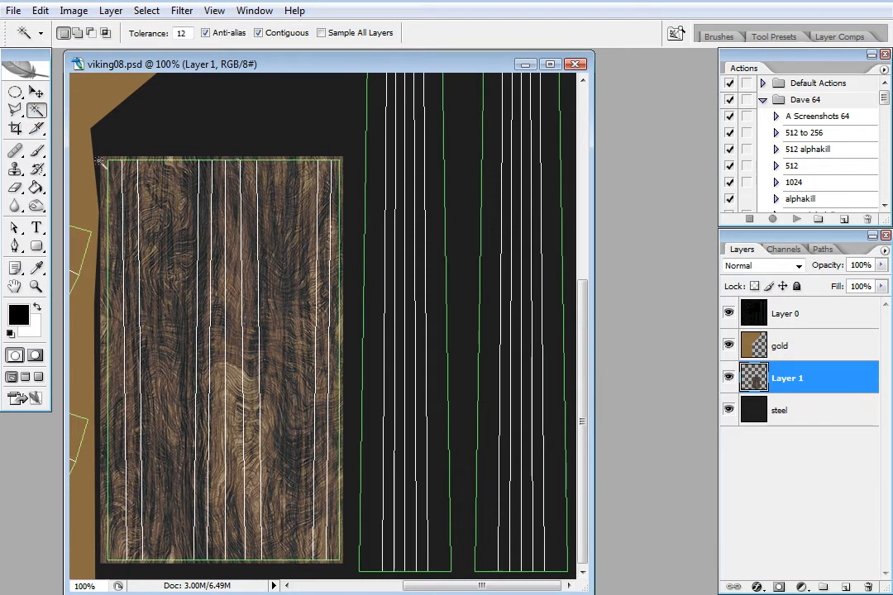
{"action": "left_click", "coordinate": [829, 323]}
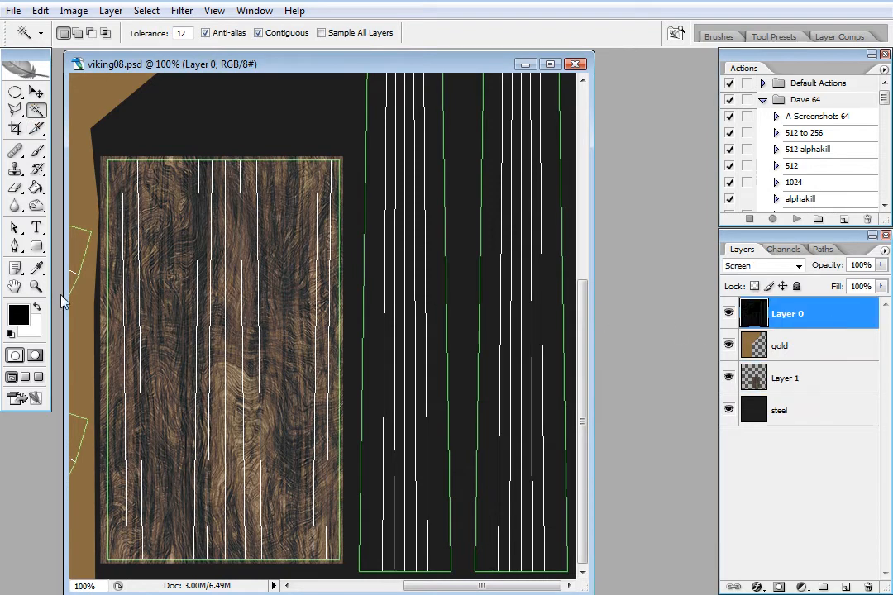
{"action": "key", "text": "z"}
{"action": "right_click", "coordinate": [323, 329]}
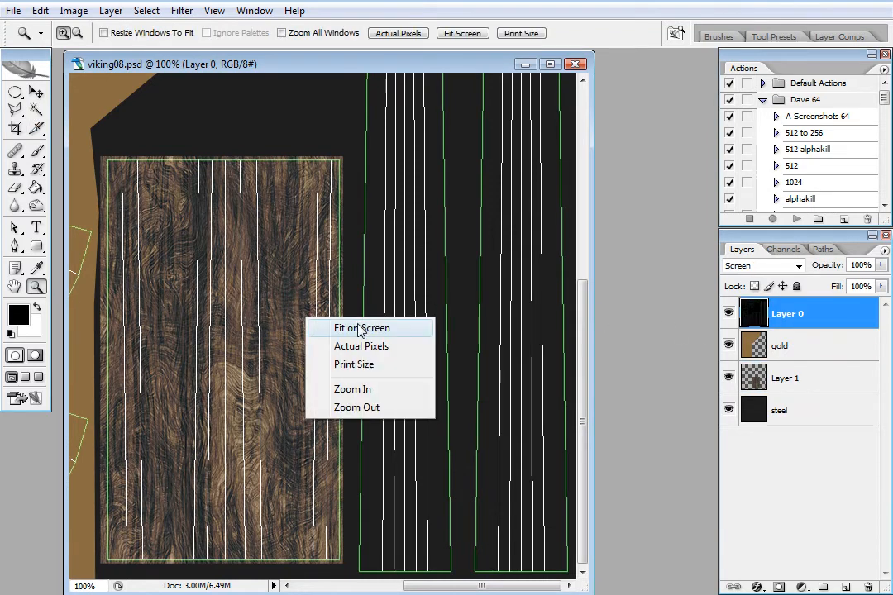
{"action": "left_click", "coordinate": [360, 329]}
{"action": "left_click", "coordinate": [37, 111]}
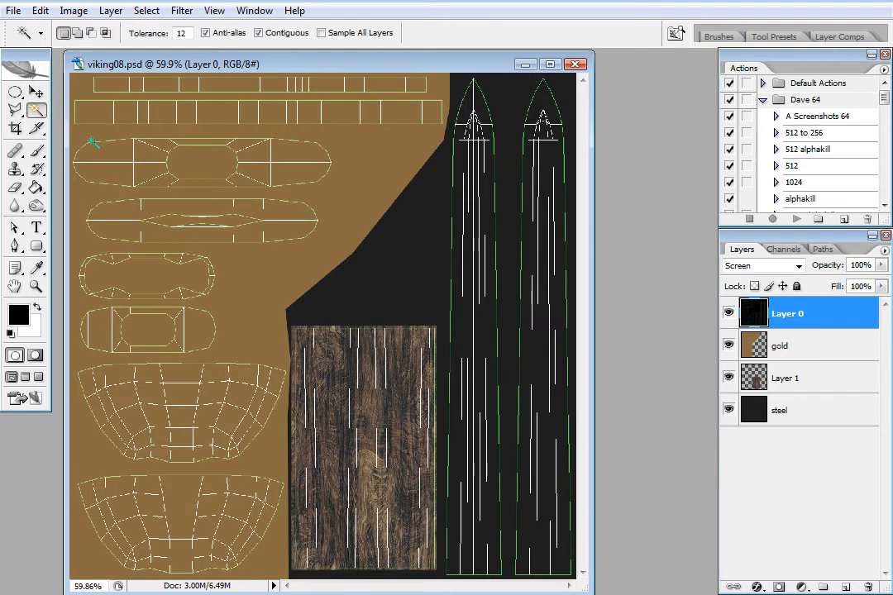
{"action": "left_click", "coordinate": [426, 271]}
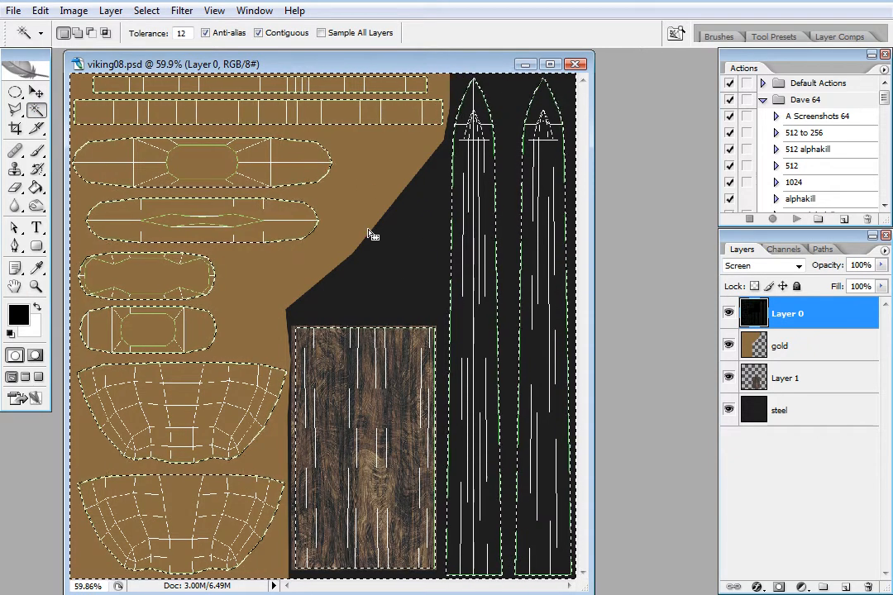
Step: Hide the gold, Layer 1 and steel layers so only the UV wireframe layer shows
{"action": "left_click_drag", "start_coordinate": [728, 346], "coordinate": [728, 410]}
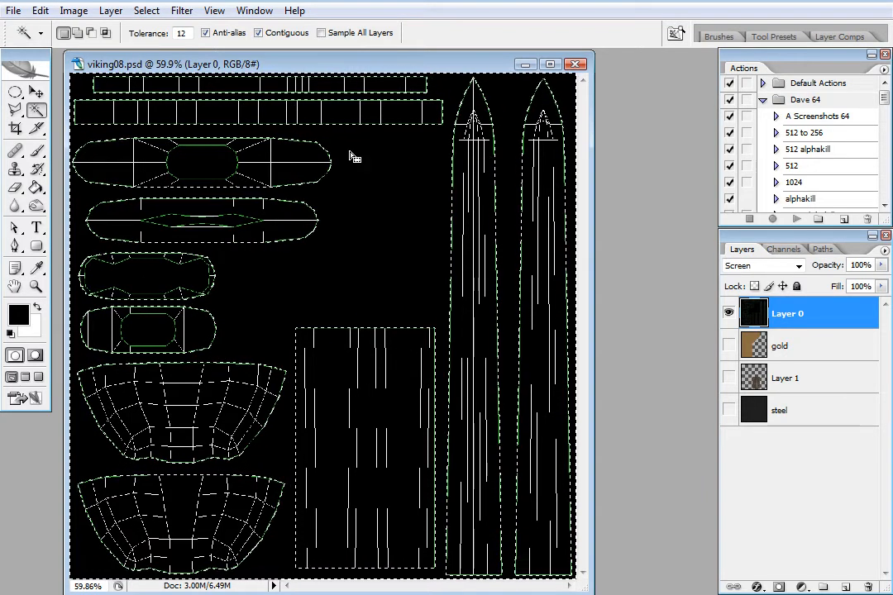
Step: Try selecting the black areas of the UV layout using the Magic Wand with Contiguous turned off
{"action": "left_click", "coordinate": [258, 33]}
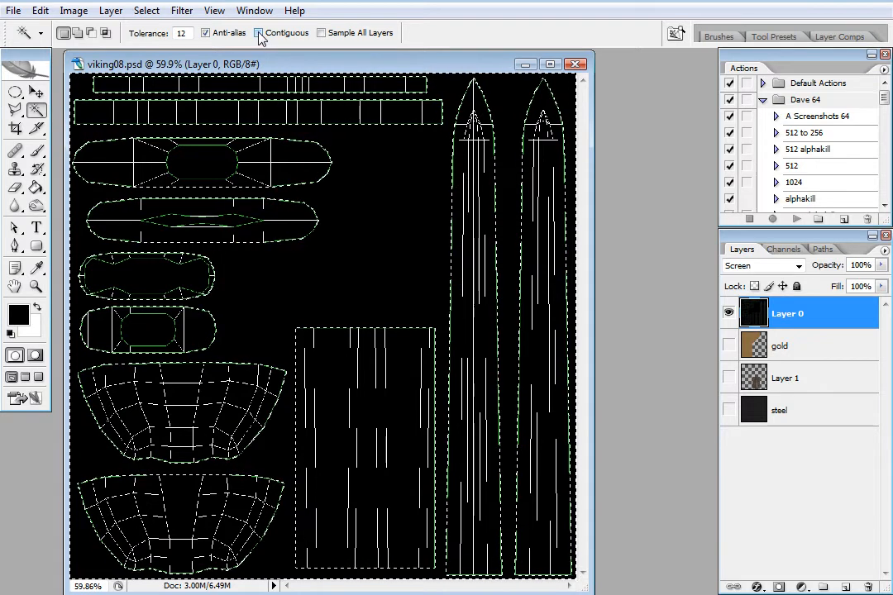
{"action": "left_click", "coordinate": [376, 197]}
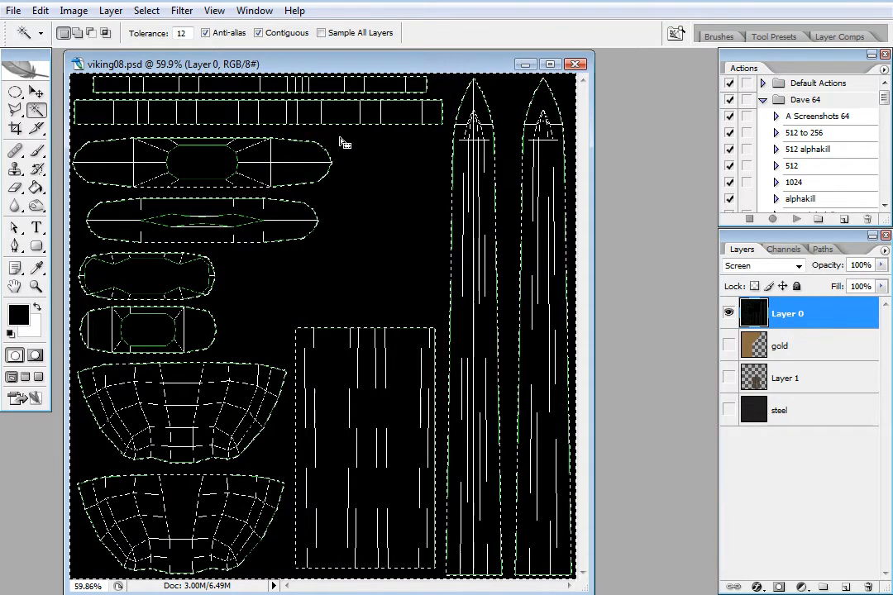
{"action": "left_click", "coordinate": [381, 219]}
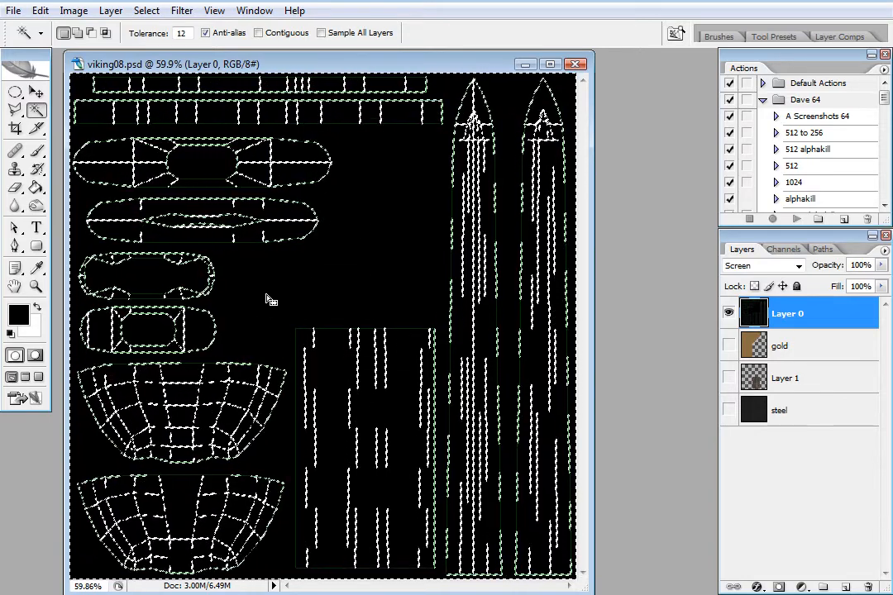
Step: Turn Contiguous back on, select the black background around the UV shapes, and copy it to a new layer
{"action": "left_click", "coordinate": [259, 33]}
{"action": "left_click", "coordinate": [406, 206]}
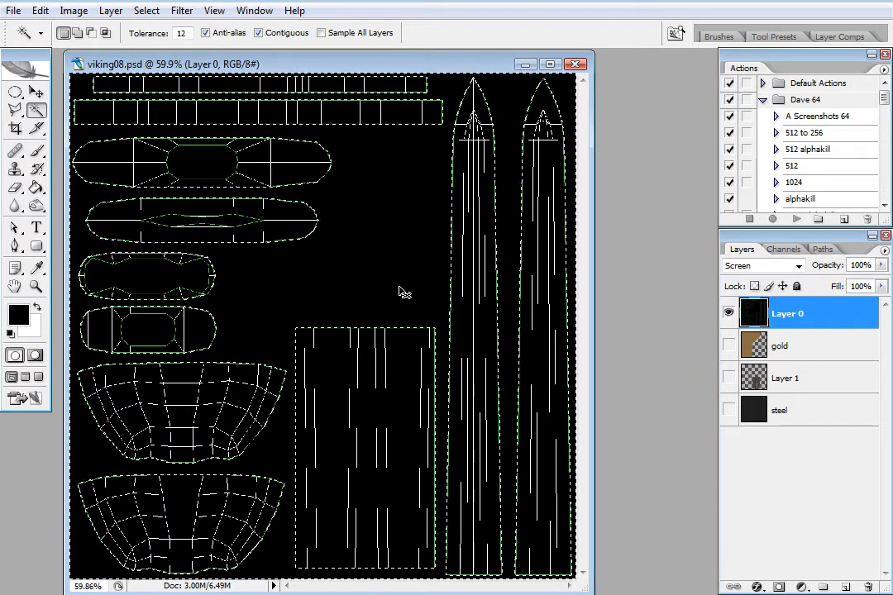
{"action": "key", "text": "ctrl+j"}
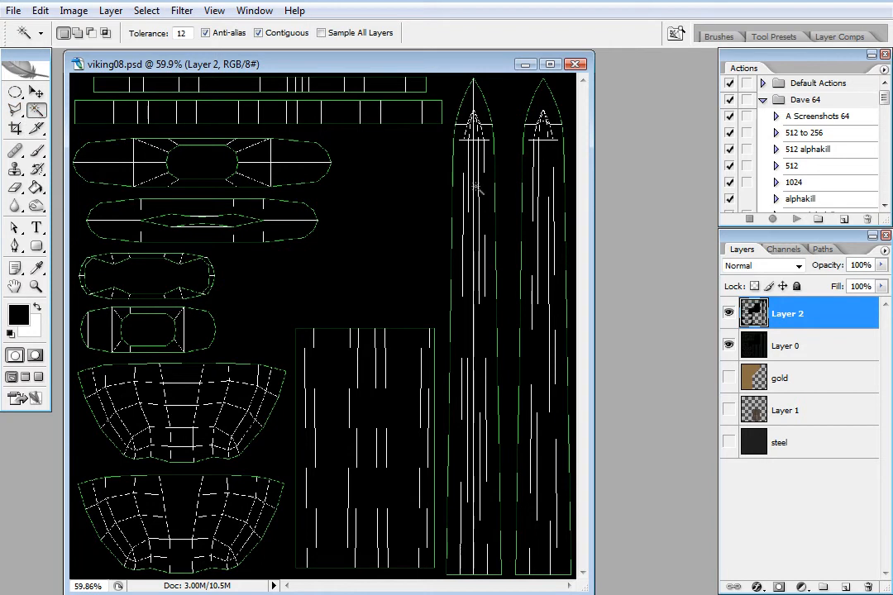
{"action": "left_click", "coordinate": [729, 347]}
{"action": "left_click", "coordinate": [729, 345]}
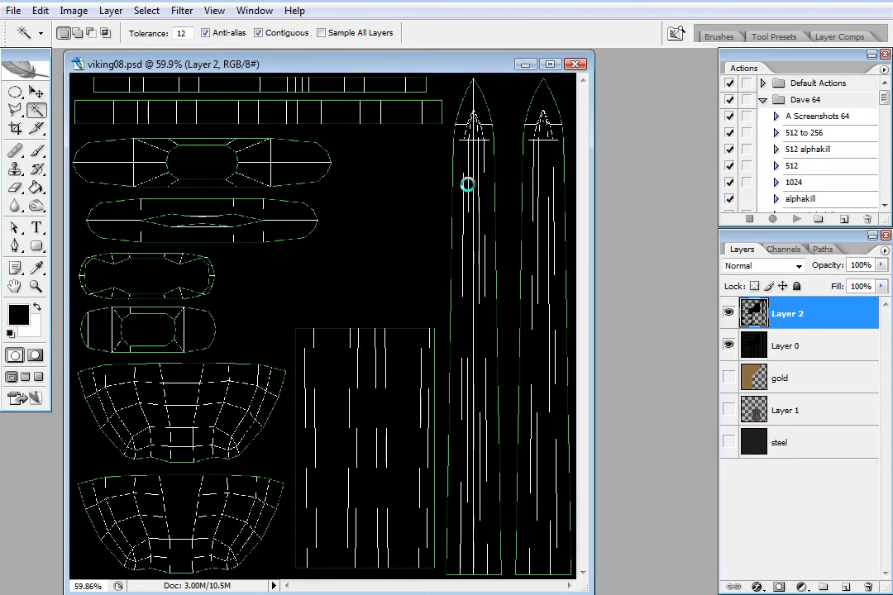
Step: Select the two long blade shapes with the Magic Wand and create a new layer named highlights
{"action": "left_click", "coordinate": [552, 205], "text": "shift"}
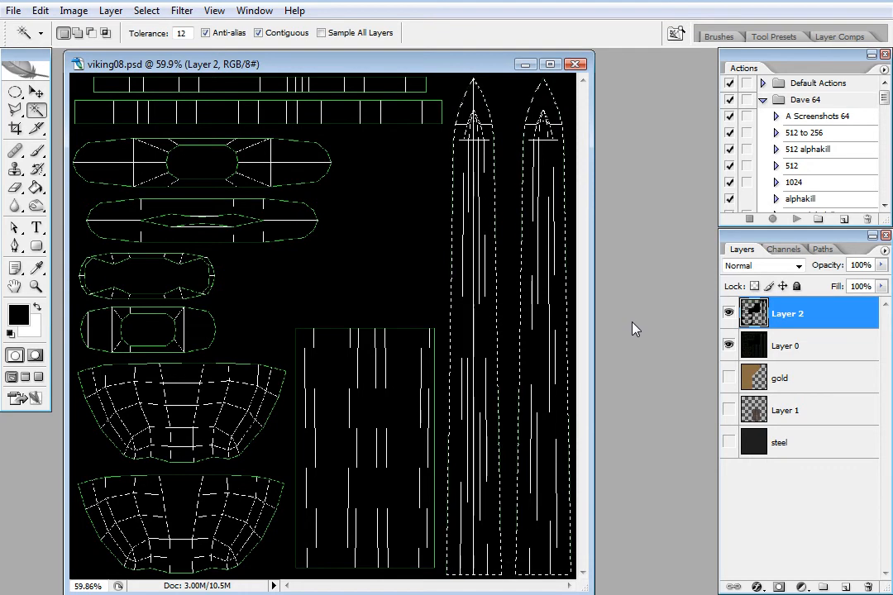
{"action": "key", "text": "ctrl+shift+n"}
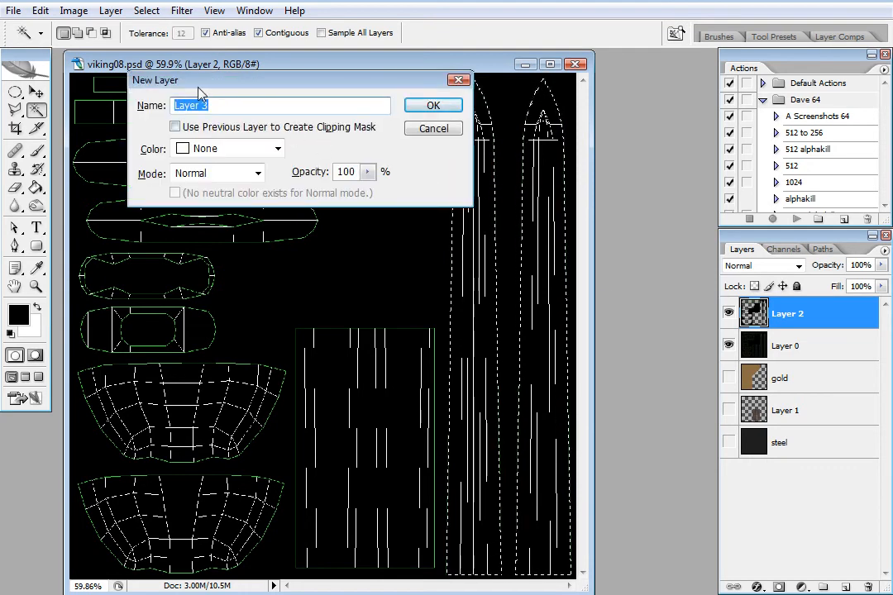
{"action": "type", "text": "highlights"}
{"action": "key", "text": "Return"}
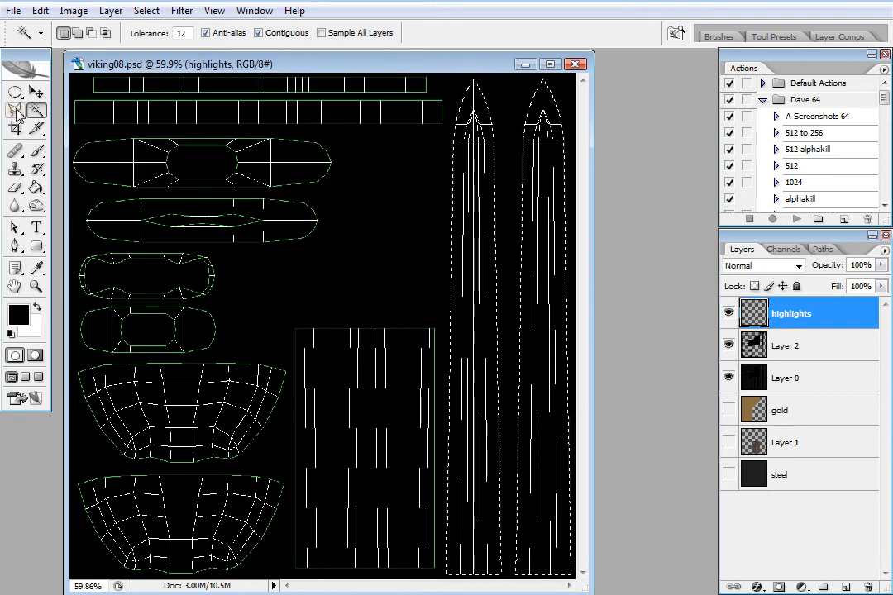
Step: Make white the foreground color and stroke the blade selection with a centered 6 px white line on the highlights layer
{"action": "left_click", "coordinate": [15, 110]}
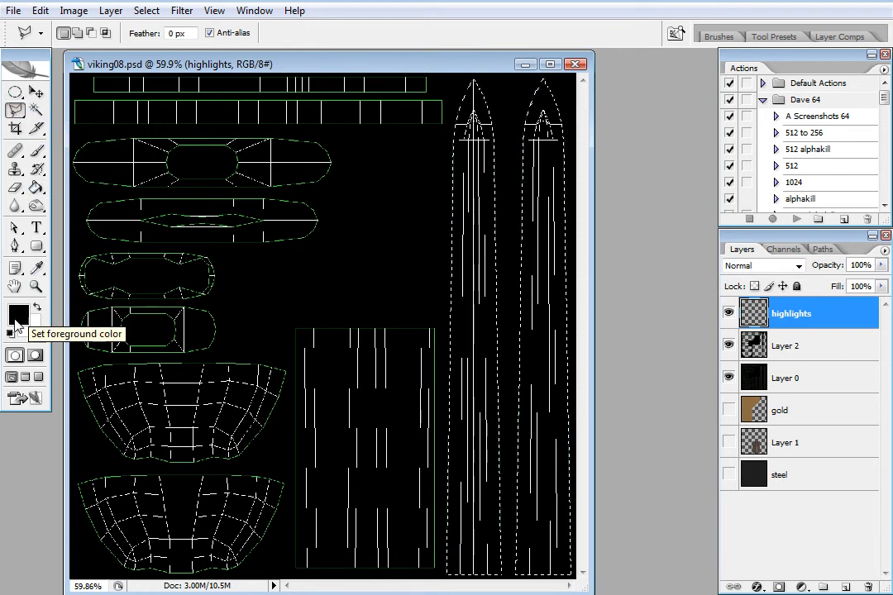
{"action": "left_click", "coordinate": [38, 310]}
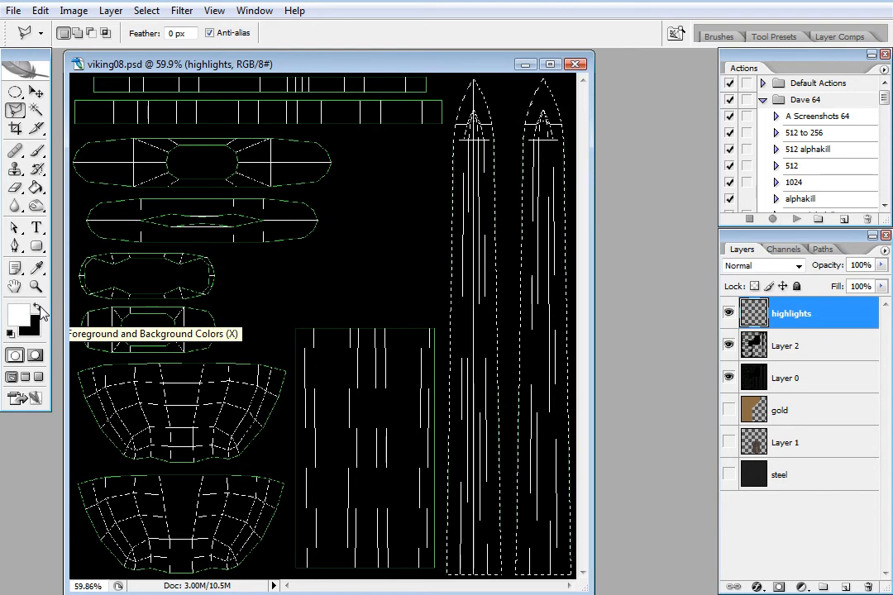
{"action": "left_click", "coordinate": [38, 309]}
{"action": "left_click", "coordinate": [38, 309]}
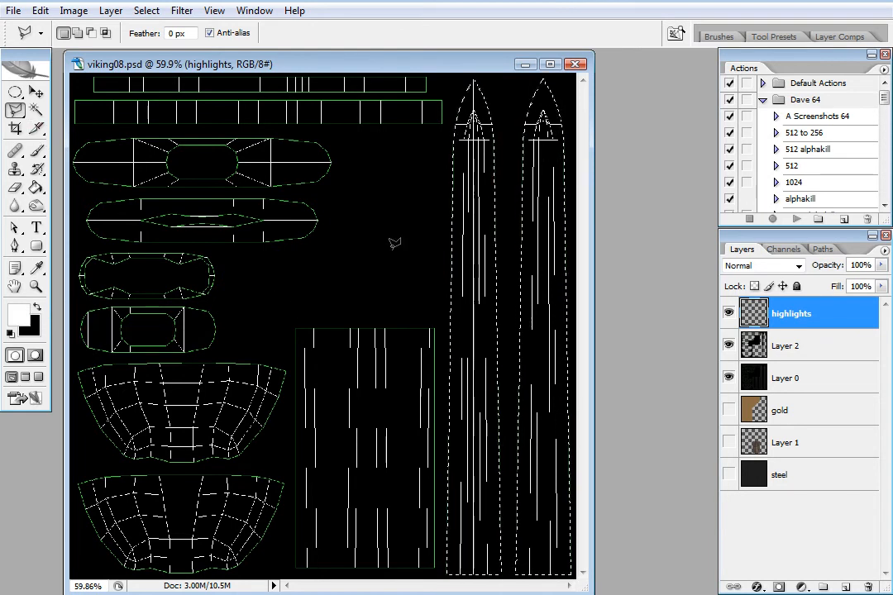
{"action": "right_click", "coordinate": [480, 200]}
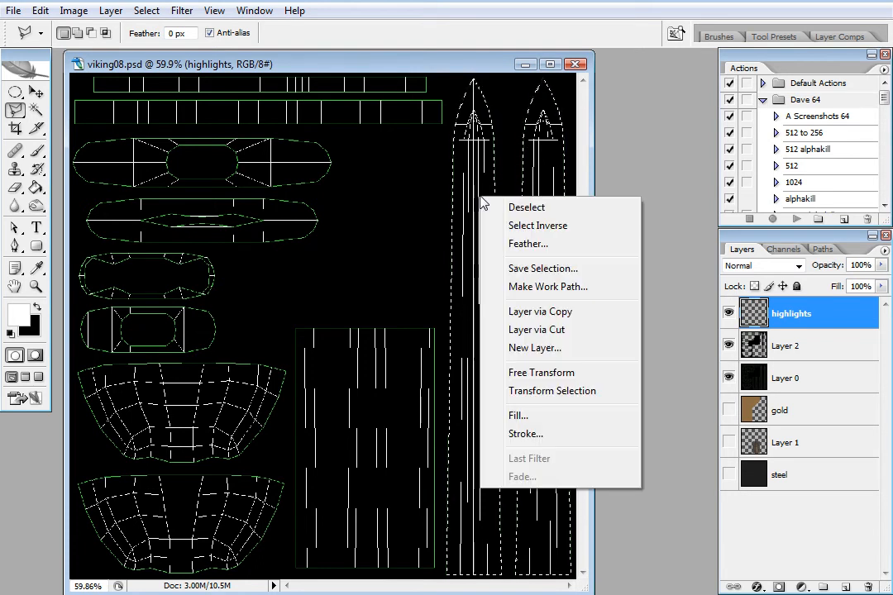
{"action": "left_click", "coordinate": [525, 434]}
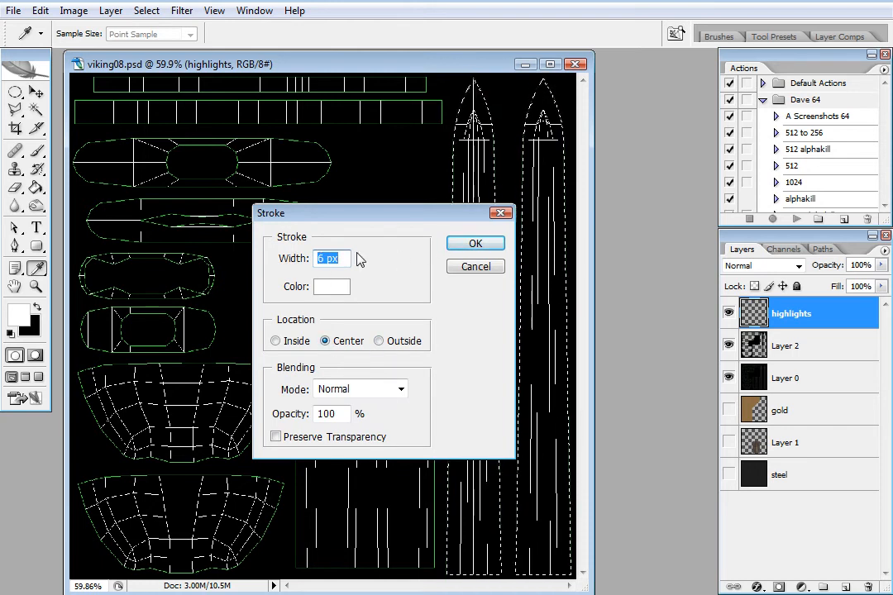
{"action": "left_click", "coordinate": [475, 244]}
{"action": "key", "text": "l"}
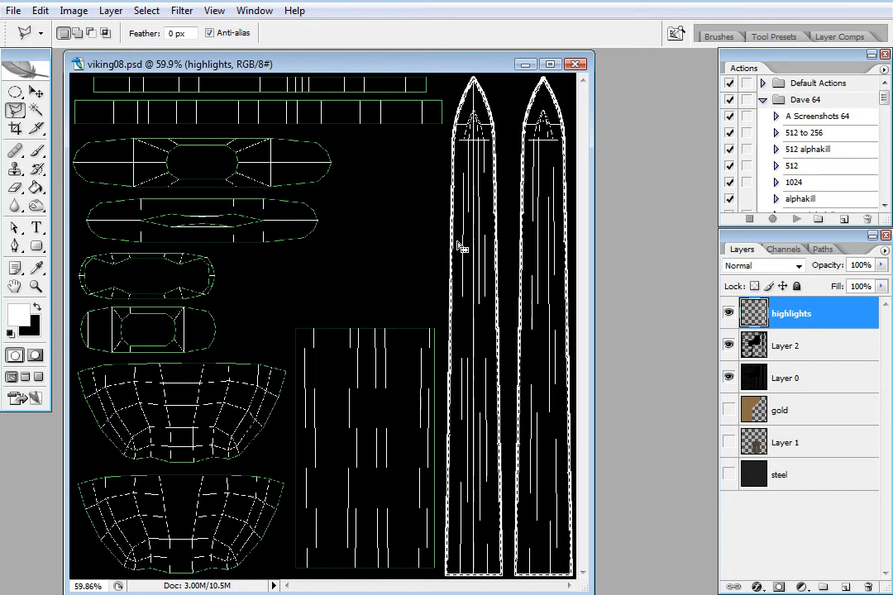
Step: Apply the Blur filter repeatedly to the white stroke inside the blade selection
{"action": "left_click", "coordinate": [36, 286]}
{"action": "left_click", "coordinate": [477, 223]}
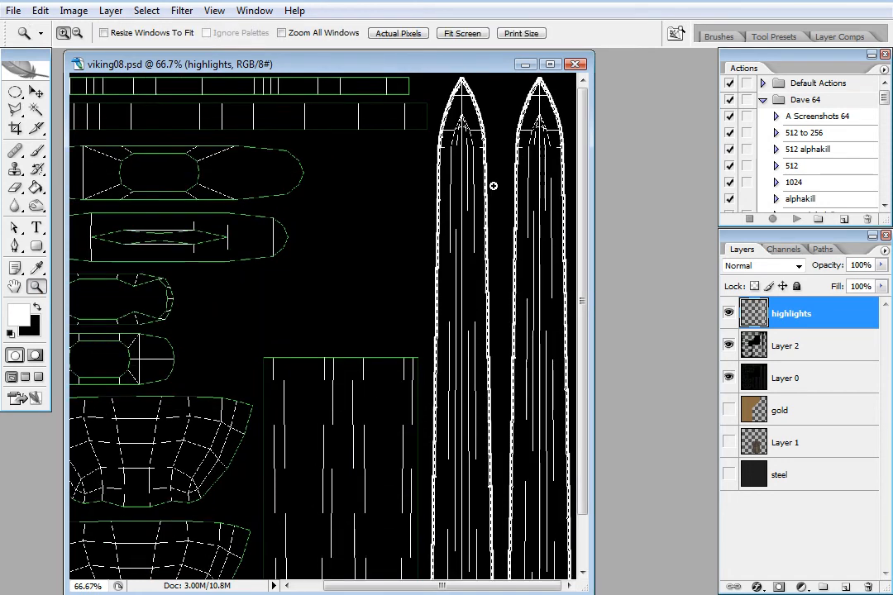
{"action": "left_click", "coordinate": [492, 185]}
{"action": "left_click", "coordinate": [422, 146]}
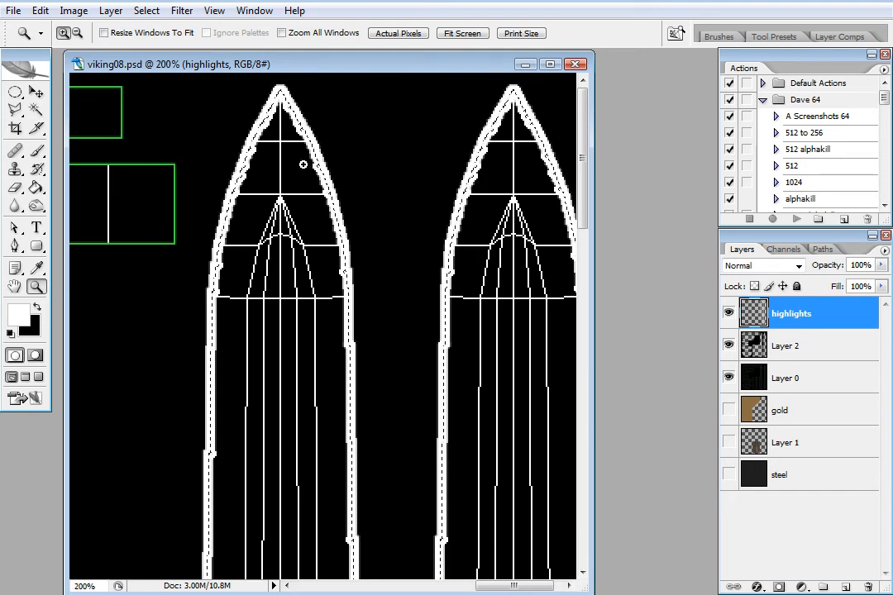
{"action": "left_click", "coordinate": [181, 11]}
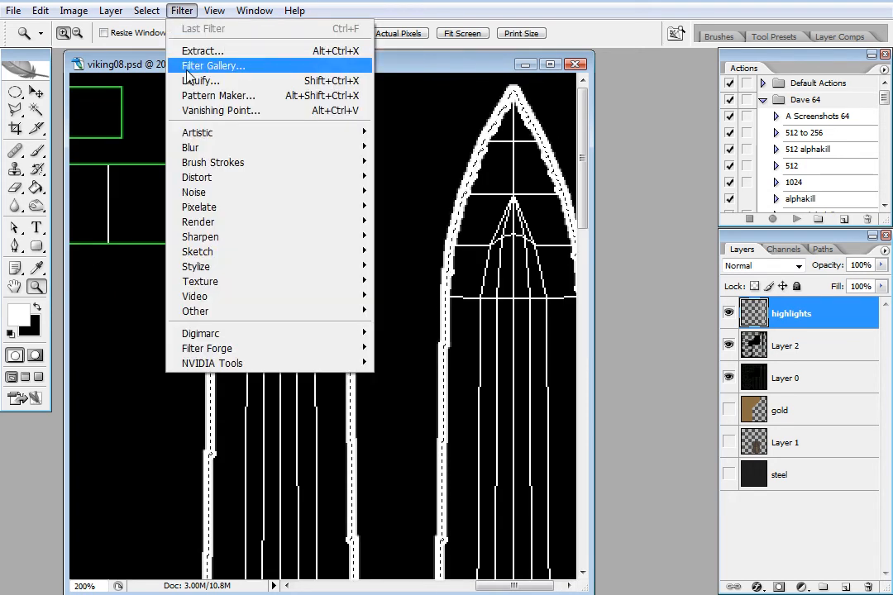
{"action": "mouse_move", "coordinate": [295, 150]}
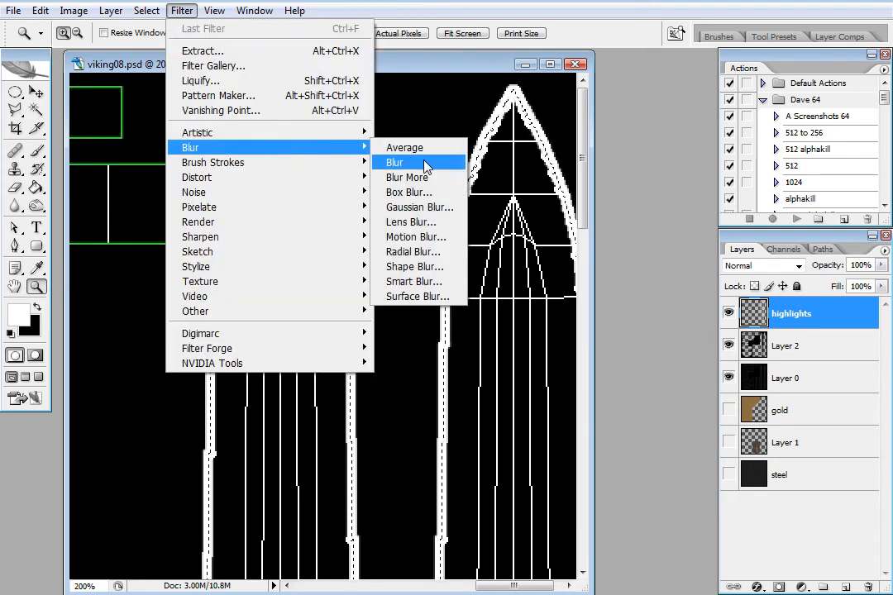
{"action": "left_click", "coordinate": [422, 162]}
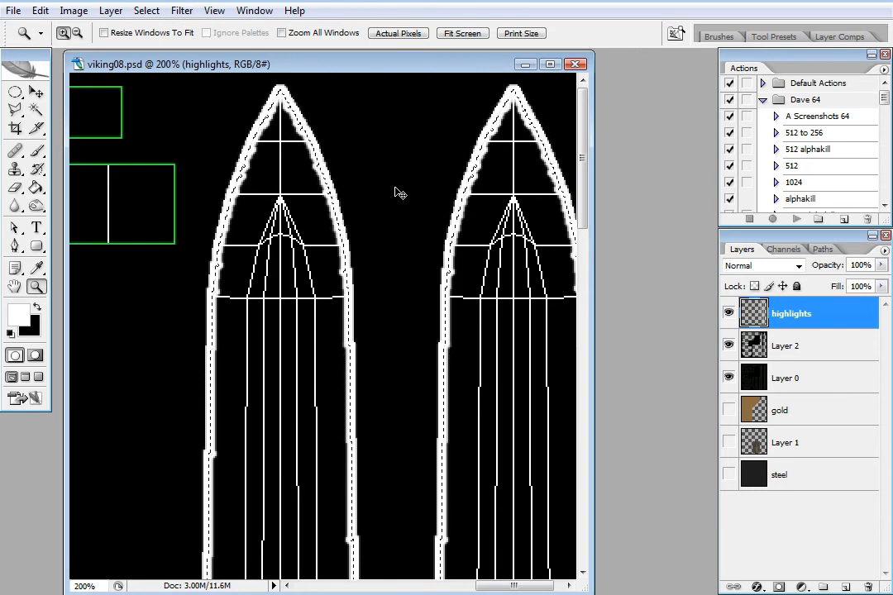
{"action": "key", "text": "ctrl+f"}
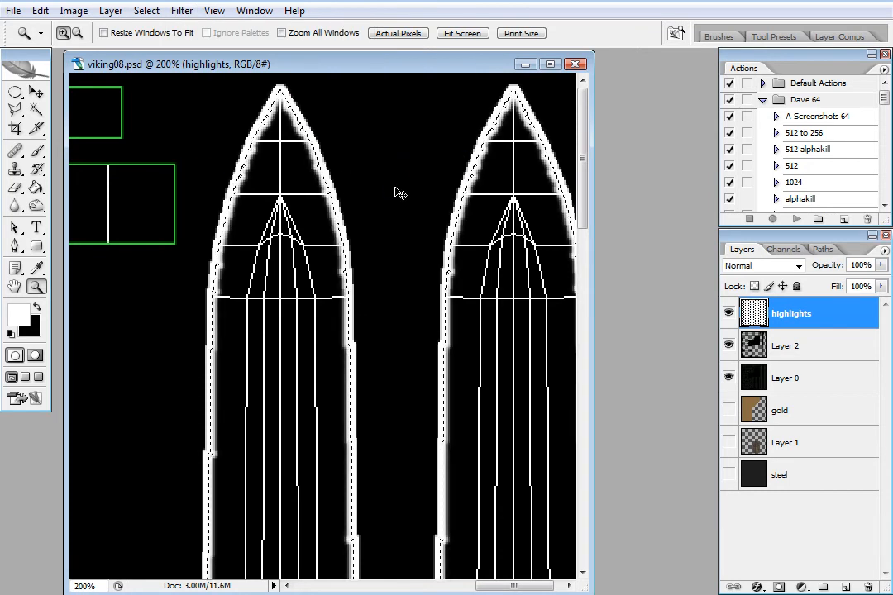
{"action": "key", "text": "ctrl+f"}
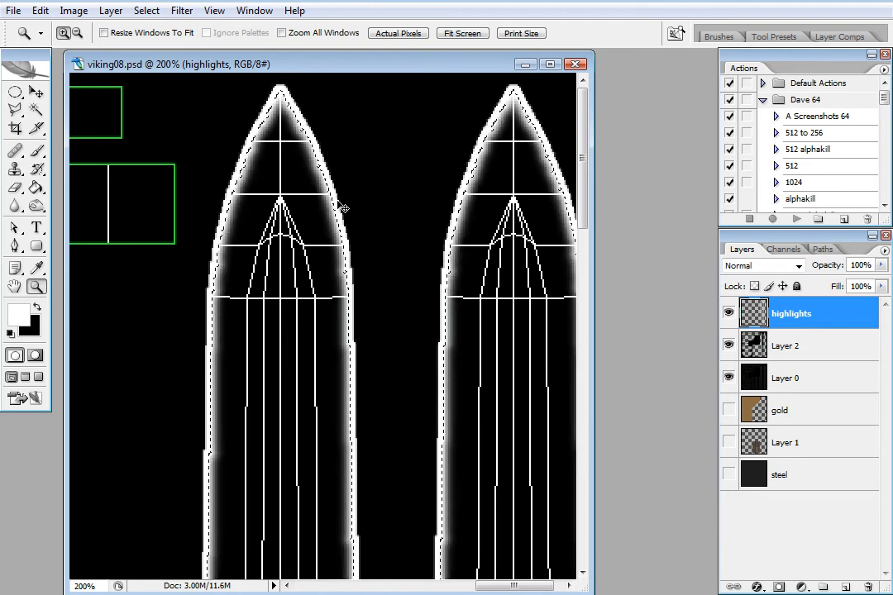
Step: Apply the Blur More filter to the selected inner part of the blade highlights
{"action": "left_click", "coordinate": [183, 12]}
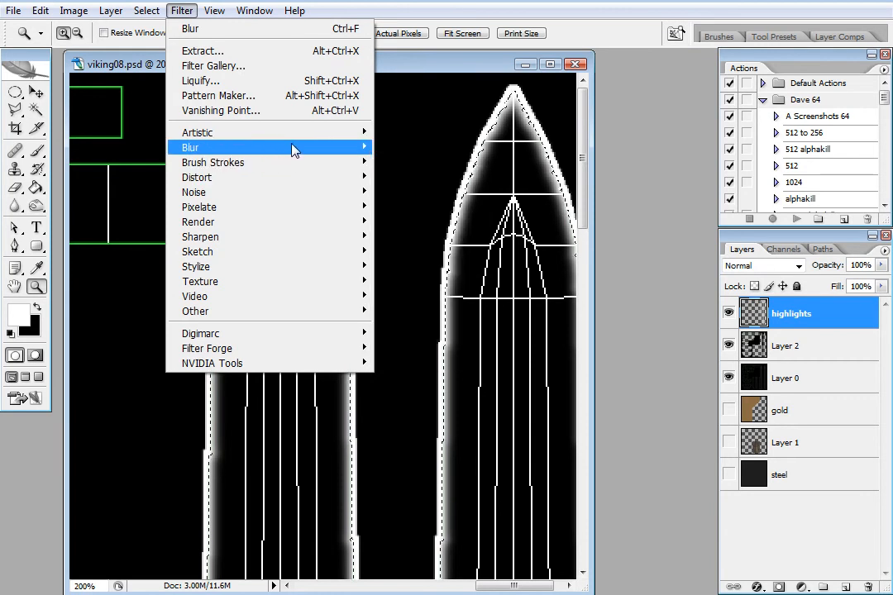
{"action": "mouse_move", "coordinate": [289, 149]}
{"action": "left_click", "coordinate": [436, 175]}
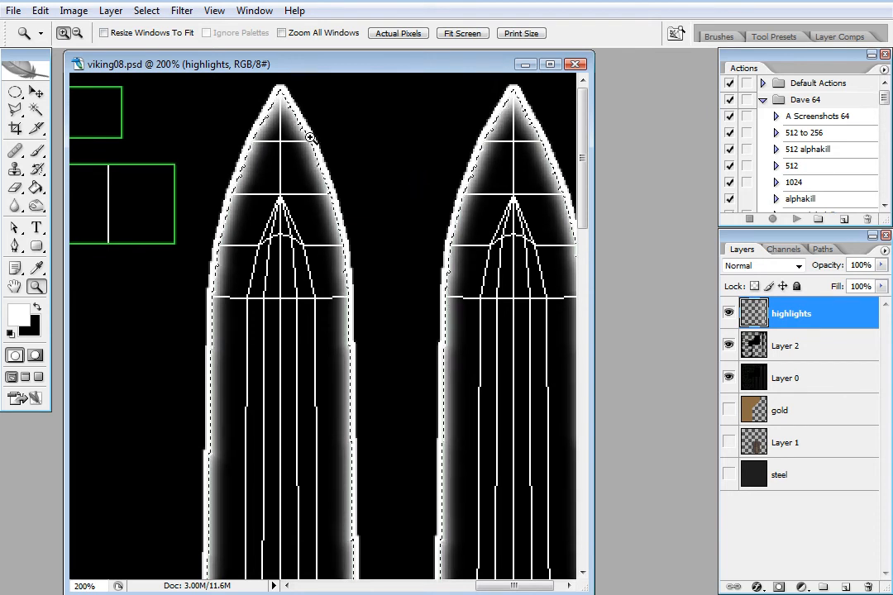
Step: Apply a Gaussian Blur with a 5-pixel radius to the selected blade highlights and clear the selection
{"action": "left_click", "coordinate": [182, 11]}
{"action": "mouse_move", "coordinate": [319, 151]}
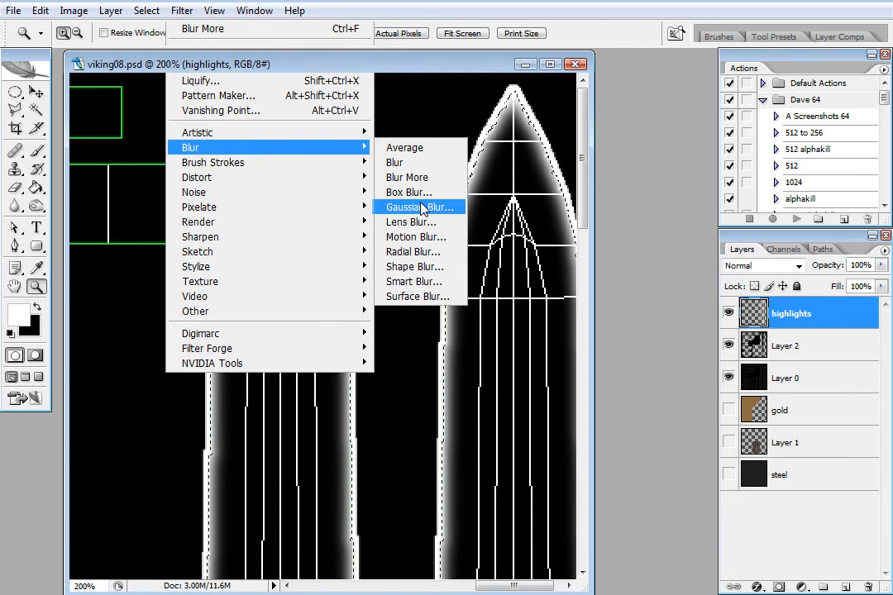
{"action": "left_click", "coordinate": [422, 208]}
{"action": "left_click_drag", "start_coordinate": [667, 223], "coordinate": [586, 193]}
{"action": "type", "text": "3"}
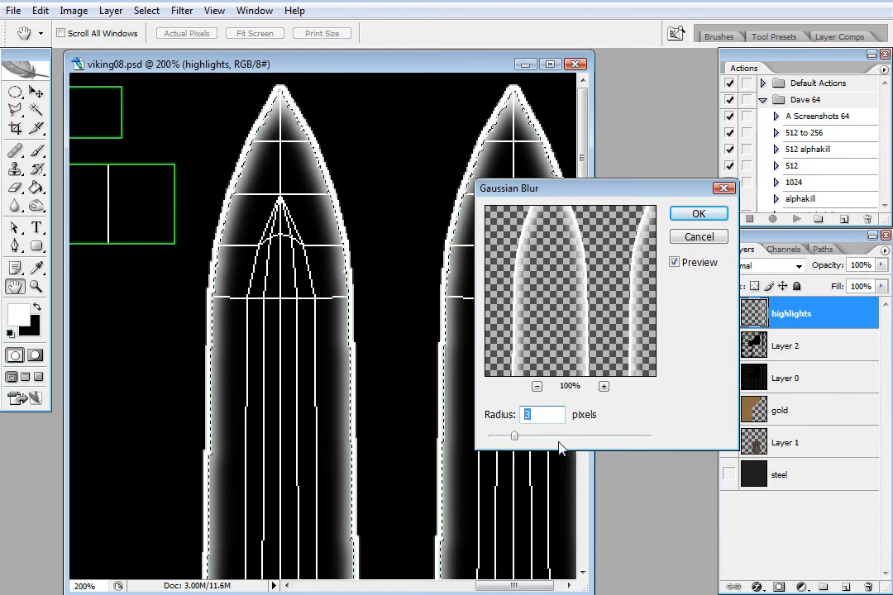
{"action": "type", "text": "4"}
{"action": "double_click", "coordinate": [533, 414]}
{"action": "type", "text": "5"}
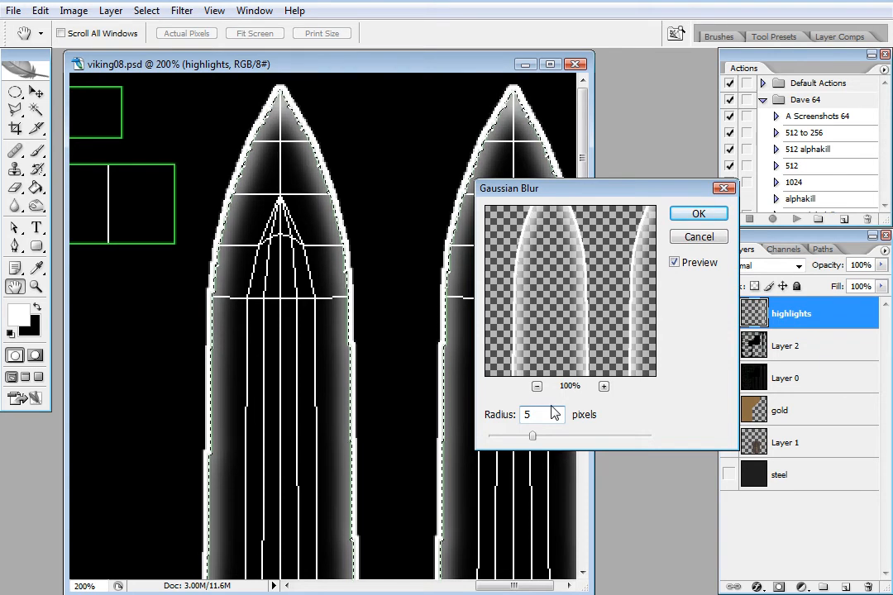
{"action": "left_click", "coordinate": [699, 215]}
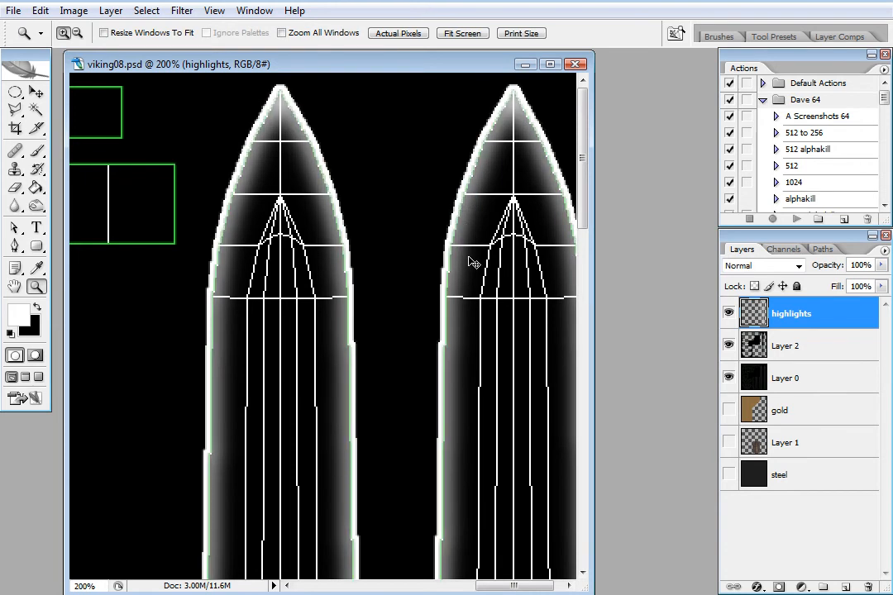
Step: Apply Blur More repeatedly to the whole highlights layer to soften the outer edges of the blade outlines
{"action": "left_click", "coordinate": [181, 11]}
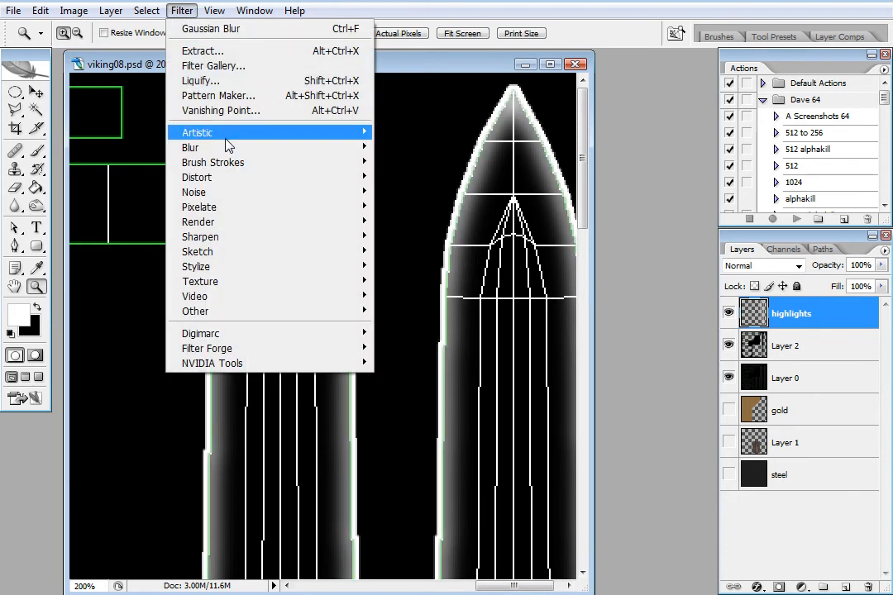
{"action": "mouse_move", "coordinate": [252, 151]}
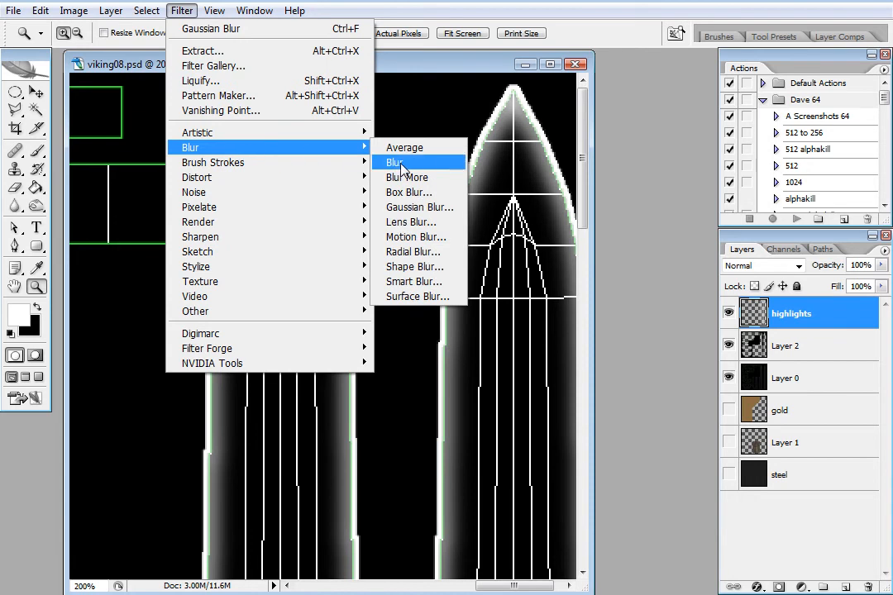
{"action": "left_click", "coordinate": [421, 178]}
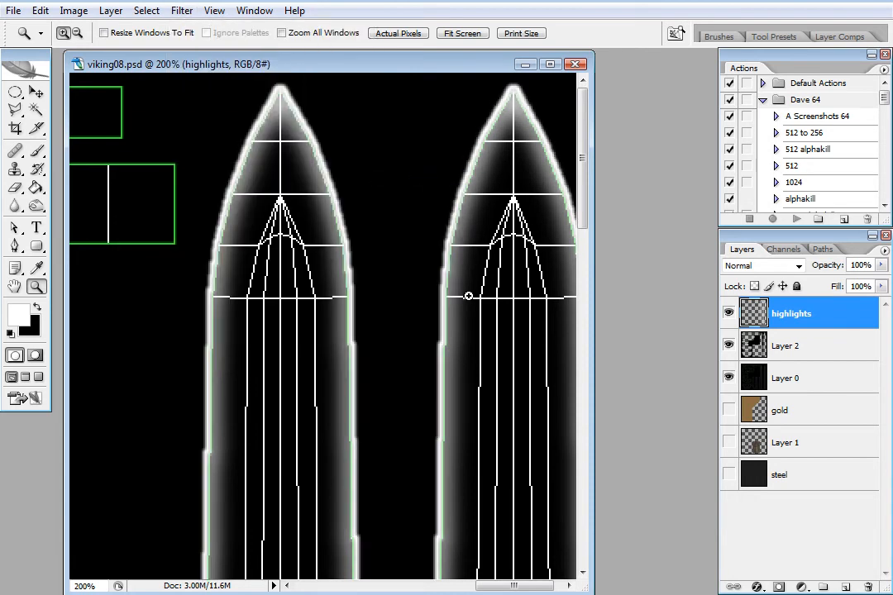
{"action": "key", "text": "ctrl+f"}
{"action": "key", "text": "ctrl+f"}
{"action": "key", "text": "ctrl+f"}
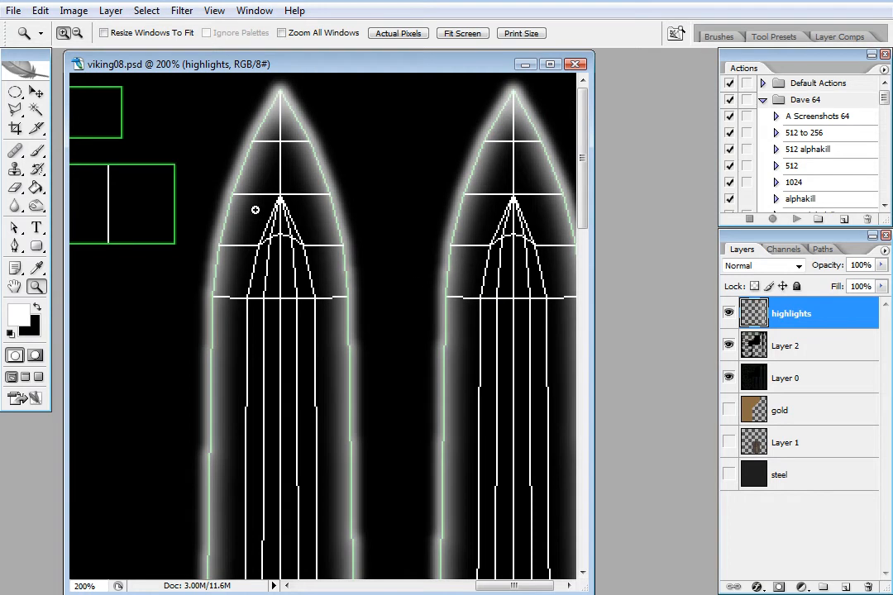
Step: Select the inner fuller area of the first blade with the Polygonal Lasso, tracing its UV outline from tip to base
{"action": "left_click", "coordinate": [16, 111]}
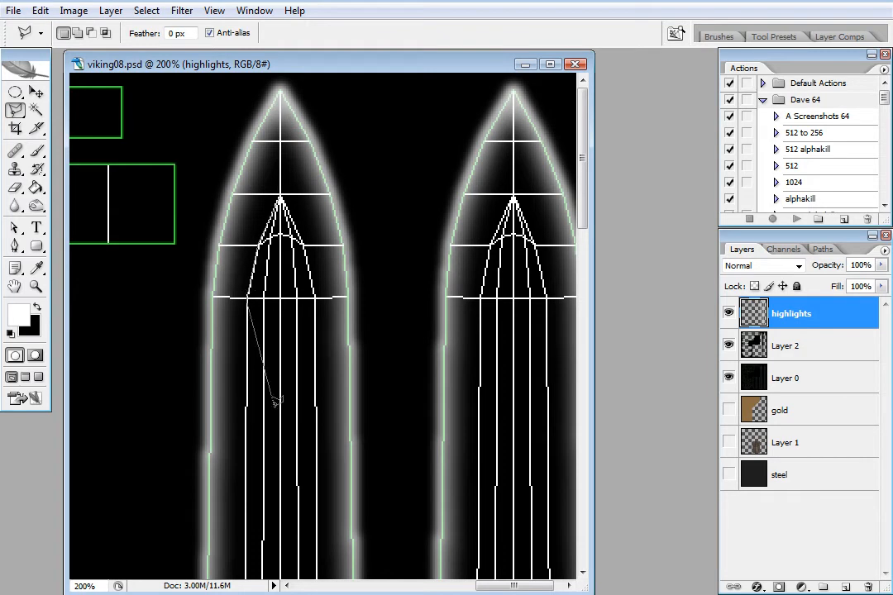
{"action": "mouse_move", "coordinate": [253, 577]}
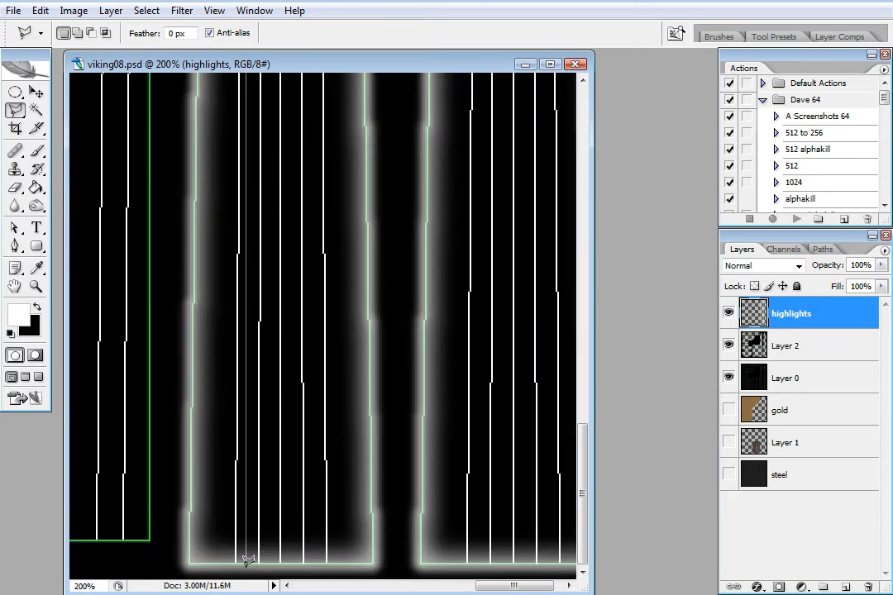
{"action": "left_click", "coordinate": [236, 566]}
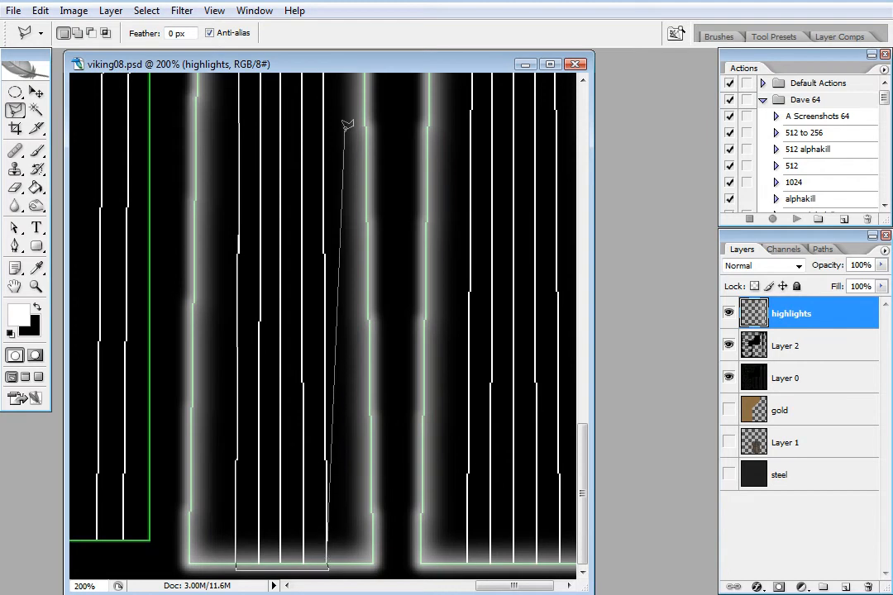
{"action": "mouse_move", "coordinate": [346, 71]}
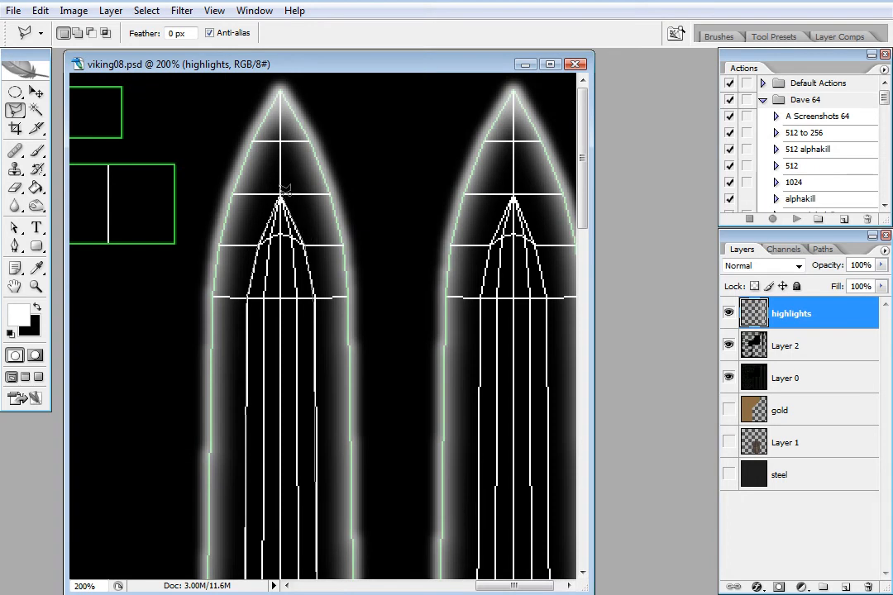
{"action": "left_click", "coordinate": [283, 190]}
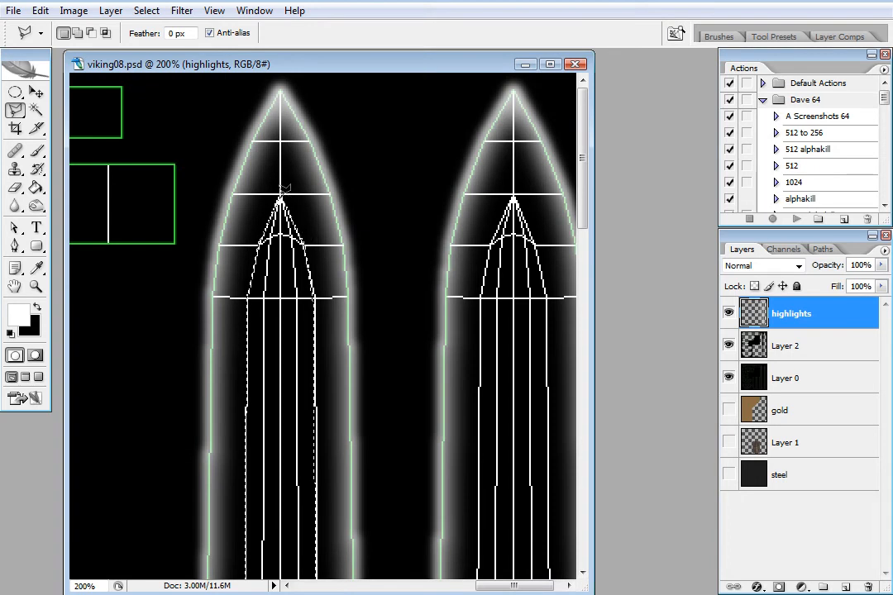
Step: Stroke the fuller selection with a 3 px white line in Normal mode at 100% opacity
{"action": "right_click", "coordinate": [282, 297]}
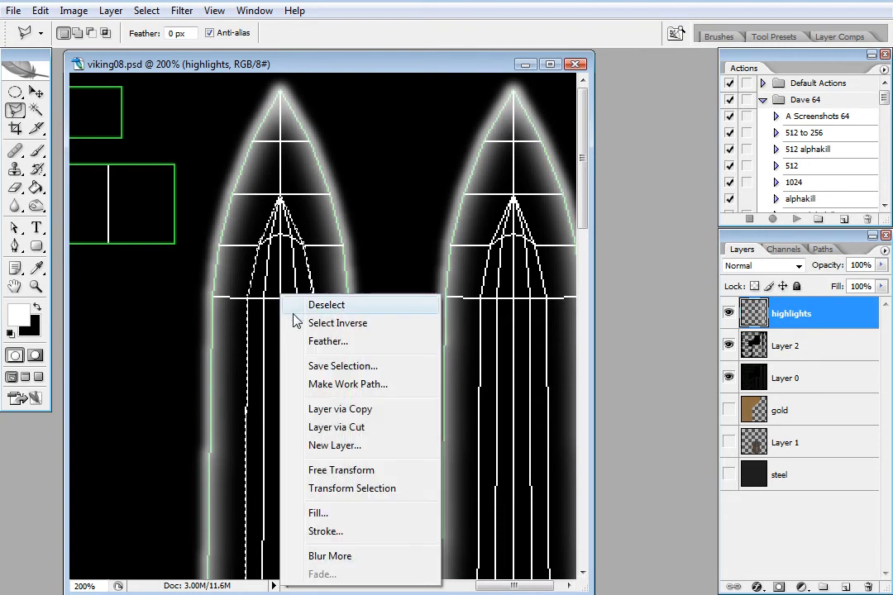
{"action": "left_click", "coordinate": [347, 533]}
{"action": "key", "text": "Down"}
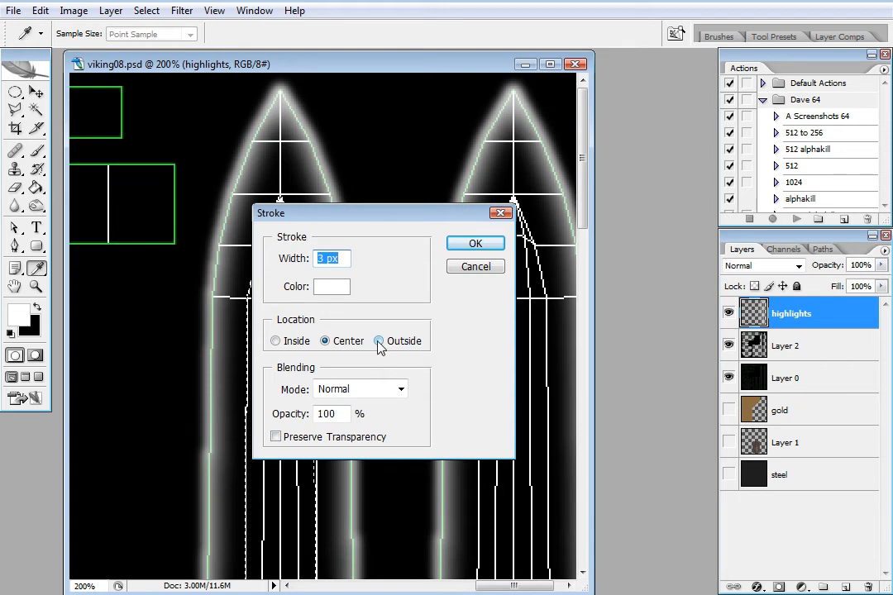
{"action": "left_click", "coordinate": [474, 243]}
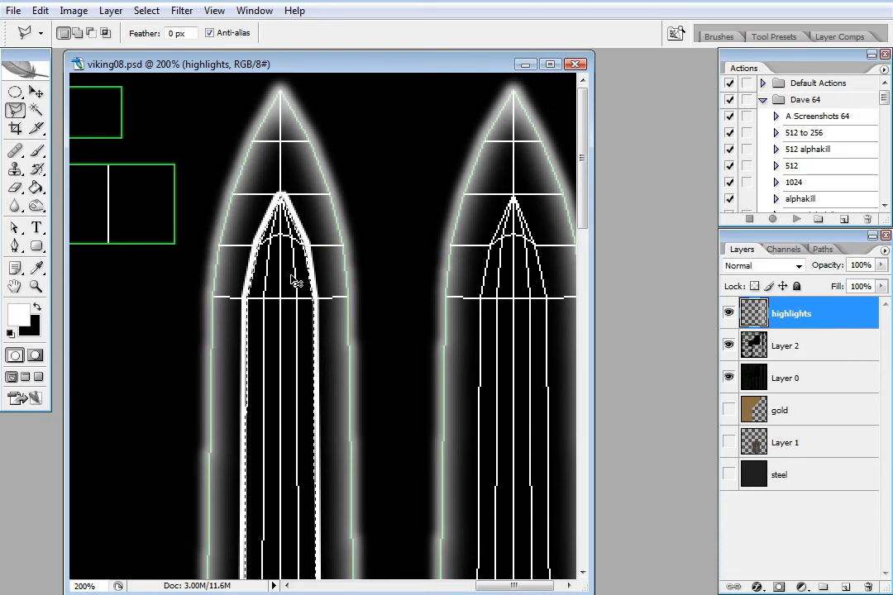
Step: Invert the selection, soften the fuller stroke outward with repeated Blur More, and clear the selection
{"action": "key", "text": "ctrl+shift+i"}
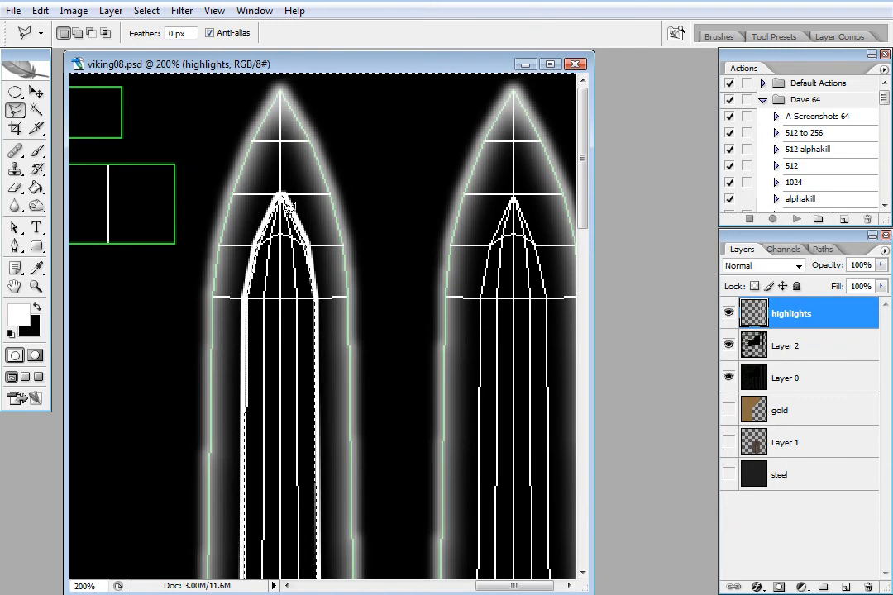
{"action": "left_click", "coordinate": [181, 12]}
{"action": "left_click", "coordinate": [200, 28]}
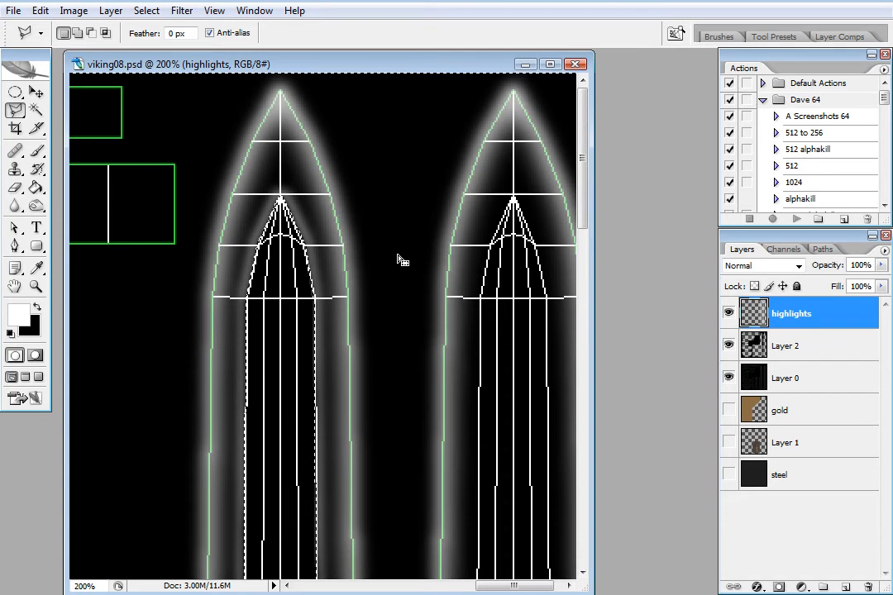
{"action": "key", "text": "ctrl+d"}
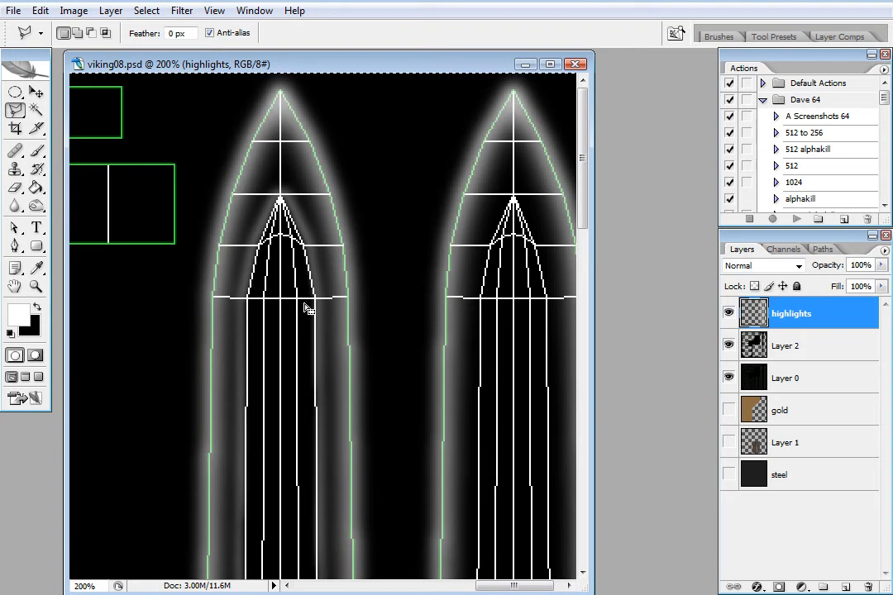
Step: Try to copy the first blade's highlights over the existing ones on the second blade
{"action": "key", "text": "v"}
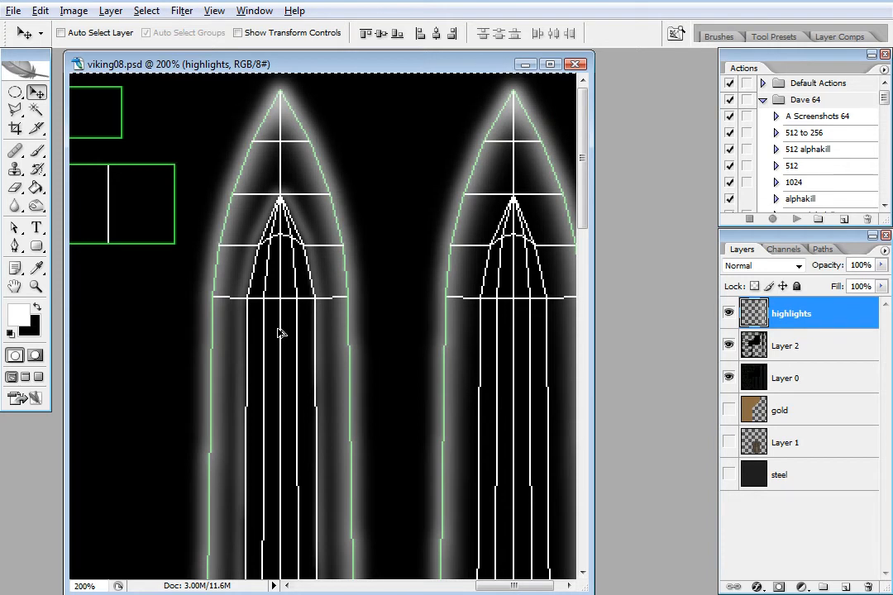
{"action": "left_click_drag", "start_coordinate": [283, 347], "coordinate": [513, 381], "text": "alt"}
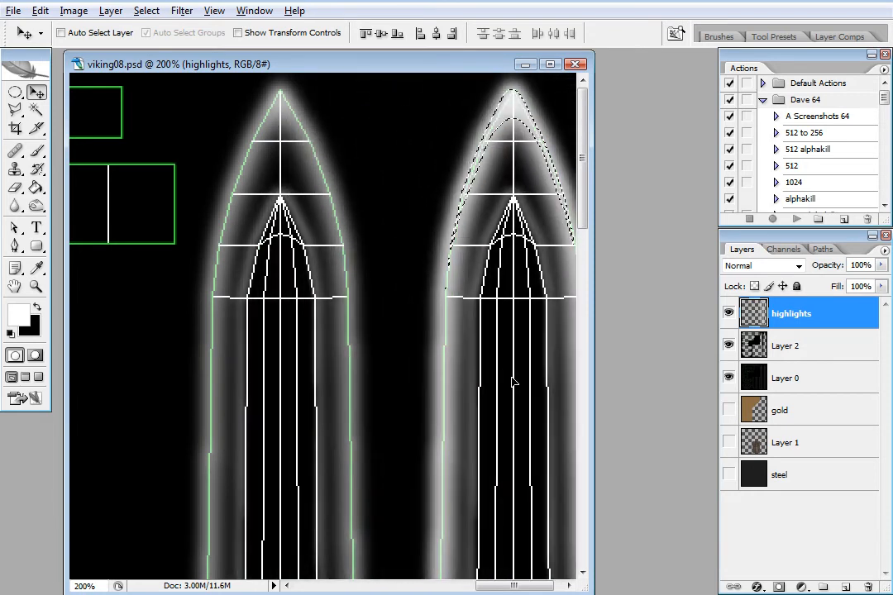
{"action": "key", "text": "ctrl+d"}
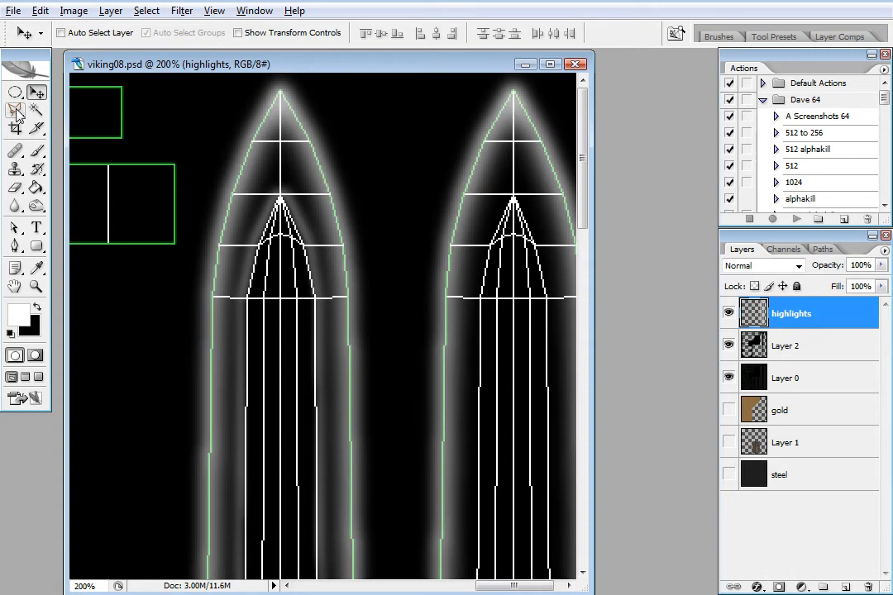
Step: Delete the old highlights around the second blade using a rectangular selection, then deselect
{"action": "left_click_drag", "start_coordinate": [15, 91], "coordinate": [78, 86]}
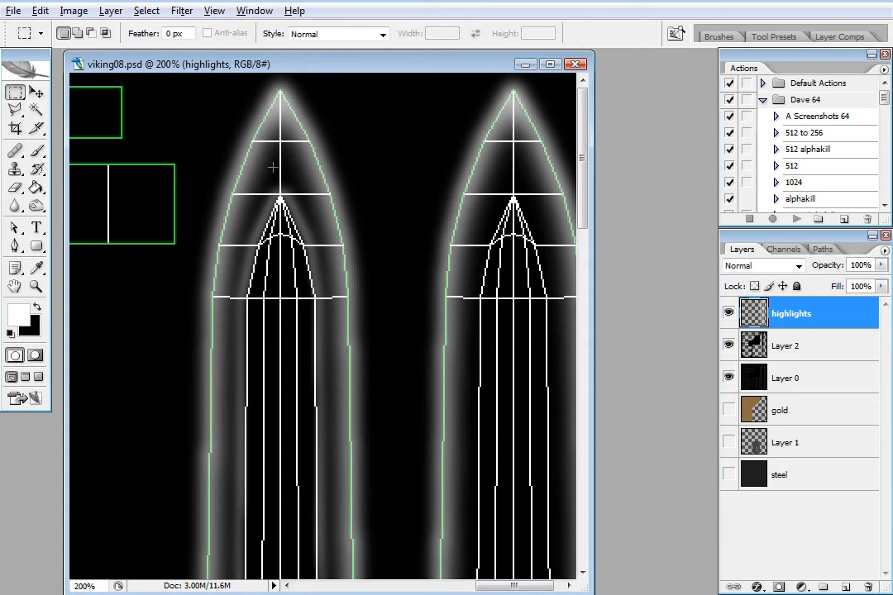
{"action": "left_click_drag", "start_coordinate": [584, 189], "coordinate": [586, 569]}
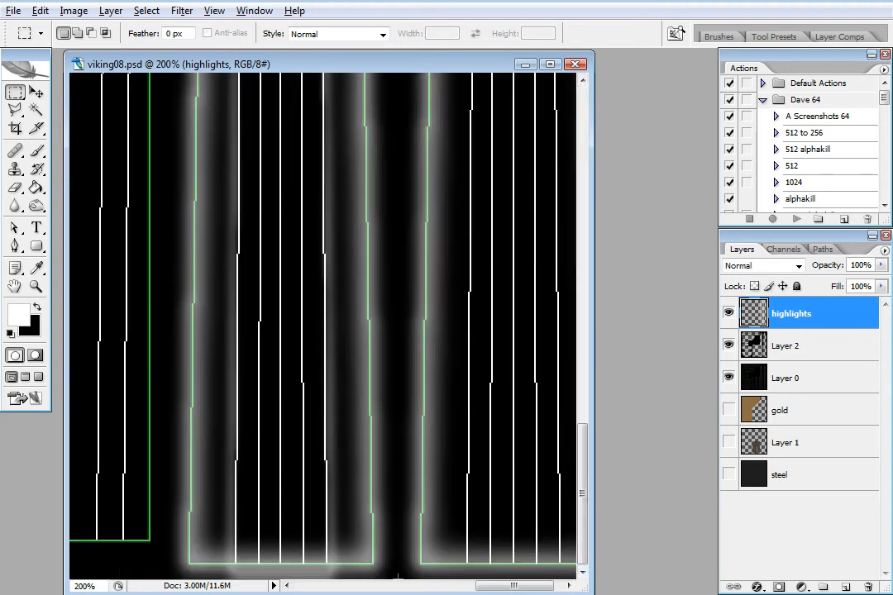
{"action": "left_click_drag", "start_coordinate": [396, 553], "coordinate": [680, 40]}
{"action": "key", "text": "Delete"}
{"action": "key", "text": "ctrl+d"}
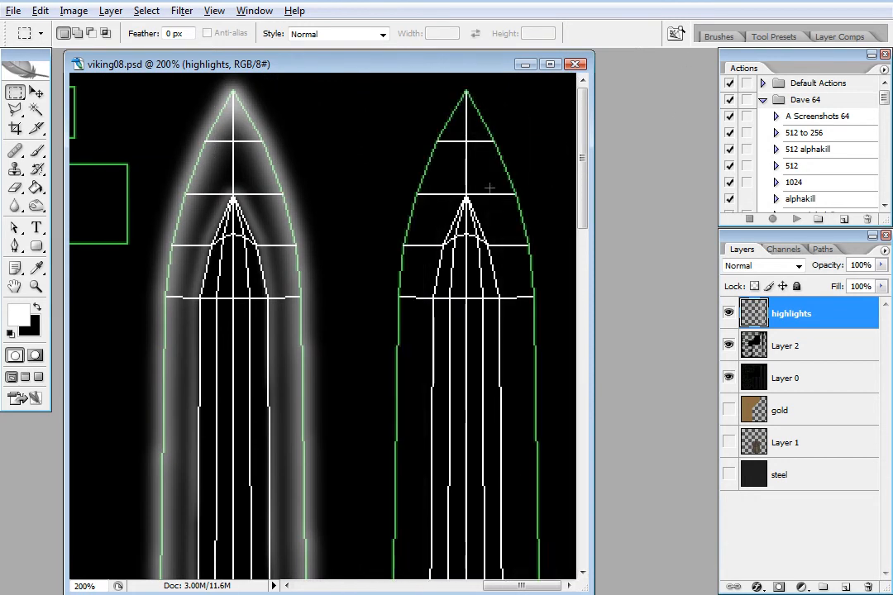
Step: Copy the first blade's finished highlights onto the second blade and nudge them into alignment with its UV outline
{"action": "left_click_drag", "start_coordinate": [581, 149], "coordinate": [582, 546]}
{"action": "left_click_drag", "start_coordinate": [369, 576], "coordinate": [109, 67]}
{"action": "key", "text": "v"}
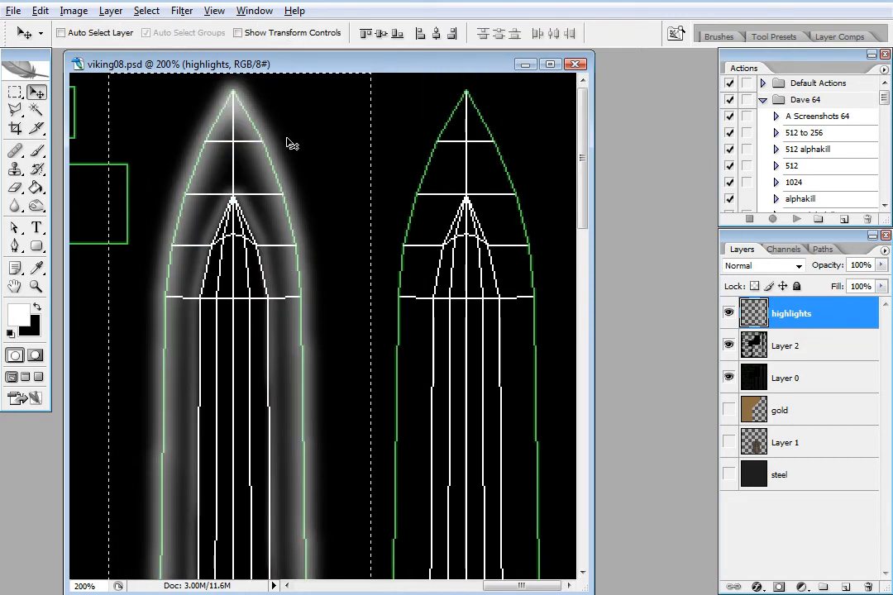
{"action": "left_click_drag", "start_coordinate": [234, 346], "coordinate": [460, 357]}
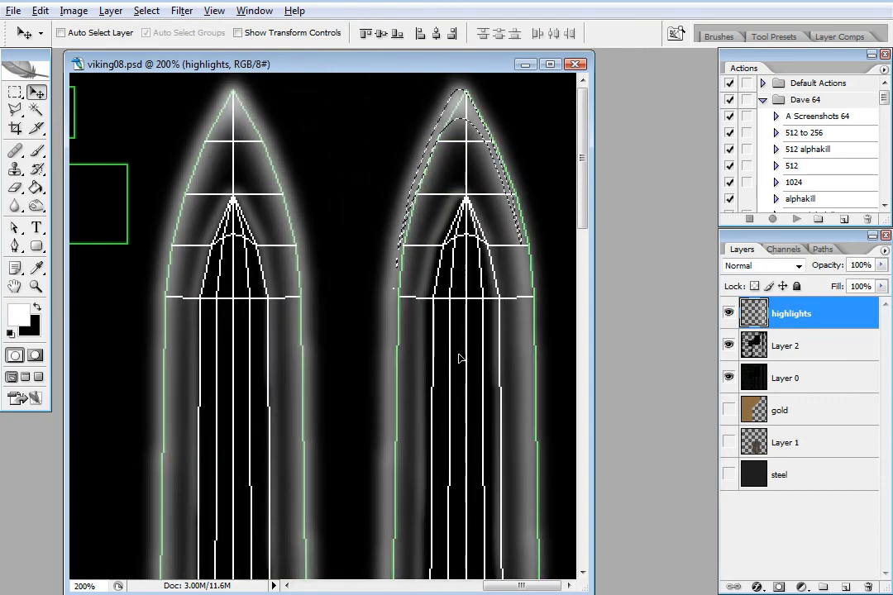
{"action": "key", "text": "Right"}
{"action": "key", "text": "Right"}
{"action": "key", "text": "Right"}
{"action": "key", "text": "Right"}
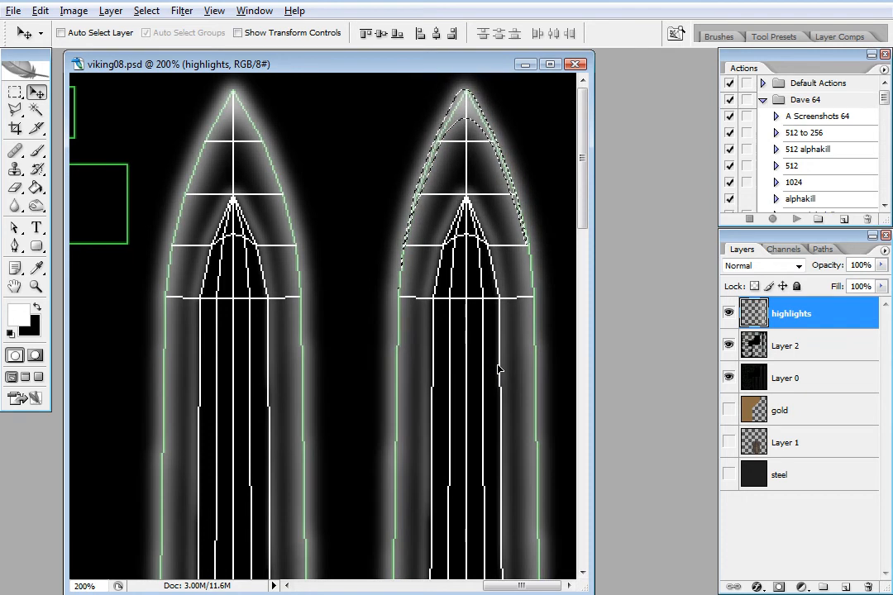
{"action": "key", "text": "Left"}
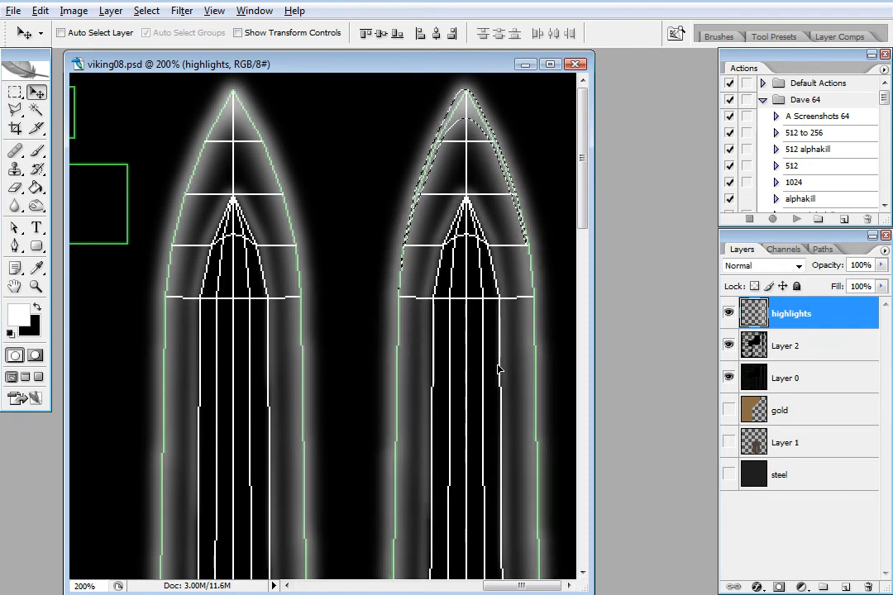
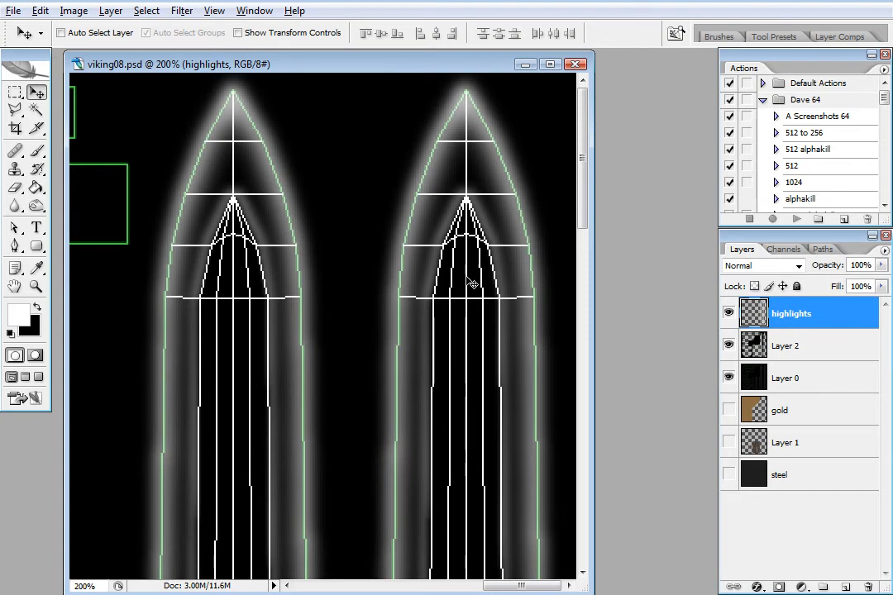
Step: Try an offset duplicate of the whole highlights layer and remove that copy
{"action": "left_click_drag", "start_coordinate": [469, 282], "coordinate": [394, 286], "text": "alt"}
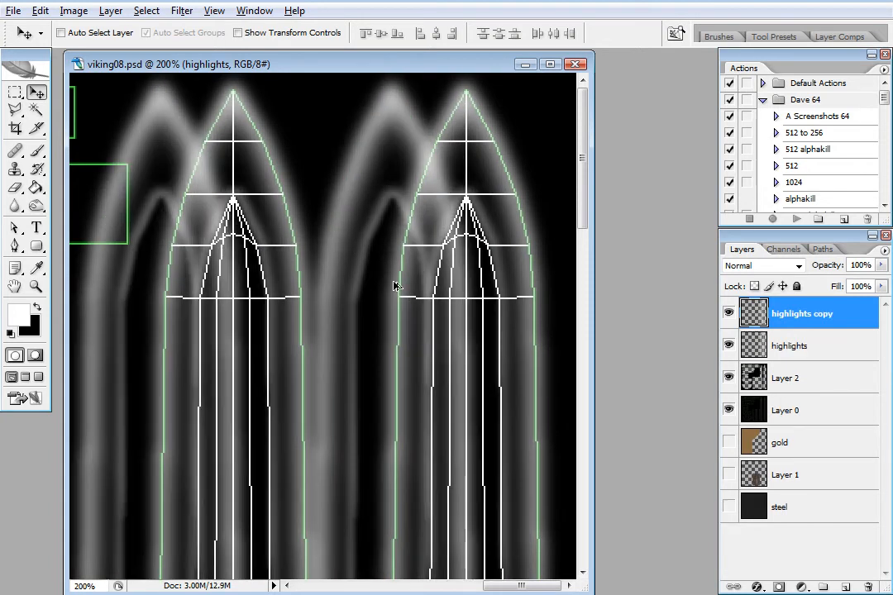
{"action": "right_click", "coordinate": [819, 319]}
{"action": "left_click", "coordinate": [868, 4]}
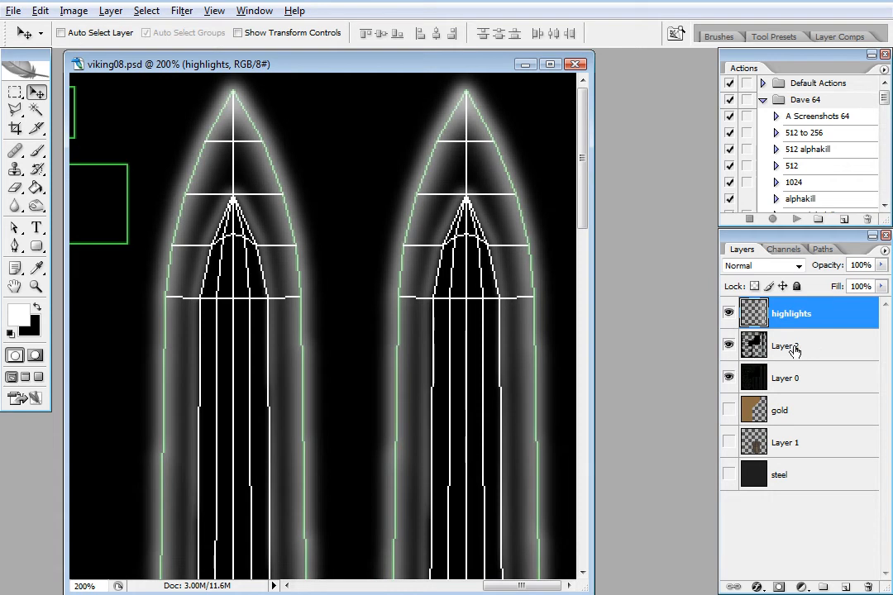
Step: Delete Layer 2 and move the highlights layer beneath Layer 0
{"action": "left_click", "coordinate": [821, 349]}
{"action": "right_click", "coordinate": [821, 349]}
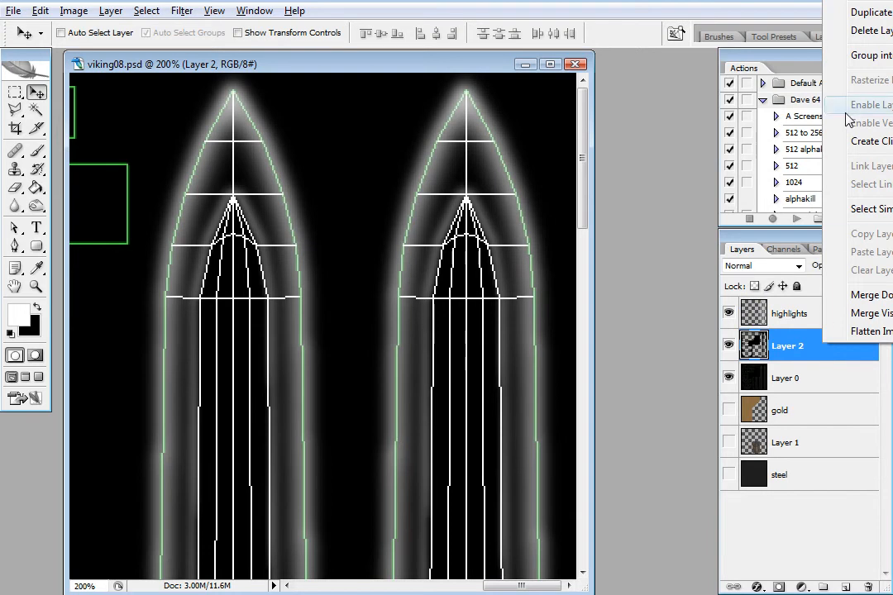
{"action": "left_click", "coordinate": [875, 31]}
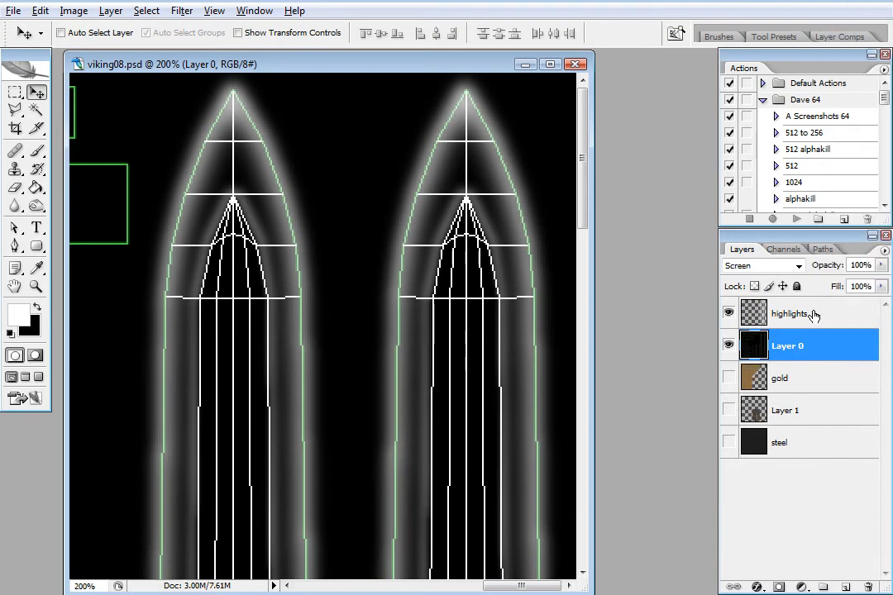
{"action": "left_click_drag", "start_coordinate": [818, 316], "coordinate": [815, 364]}
Step: Show the gold, Layer 1 and steel layers, and hide the UV layout on Layer 0
{"action": "left_click", "coordinate": [728, 378]}
{"action": "left_click", "coordinate": [728, 410]}
{"action": "left_click", "coordinate": [728, 443]}
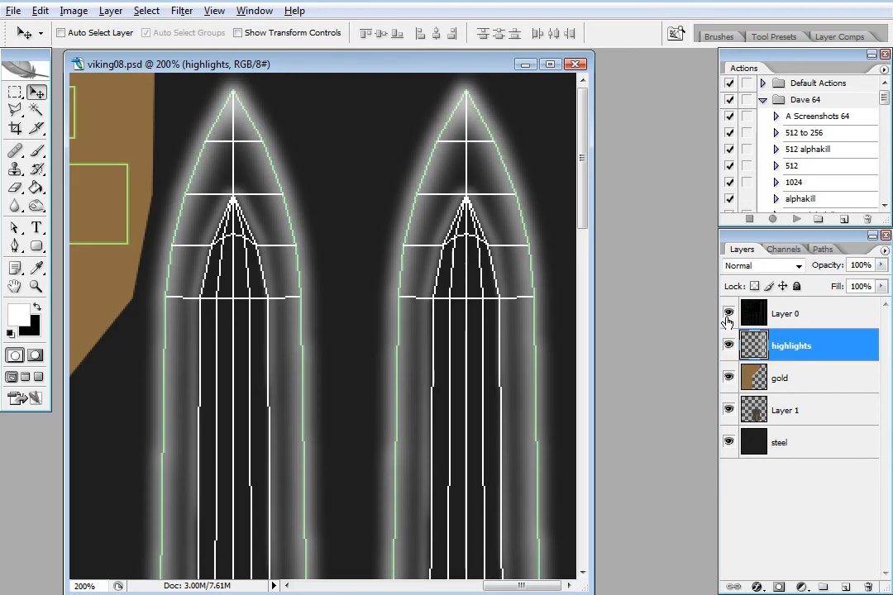
{"action": "left_click", "coordinate": [729, 314]}
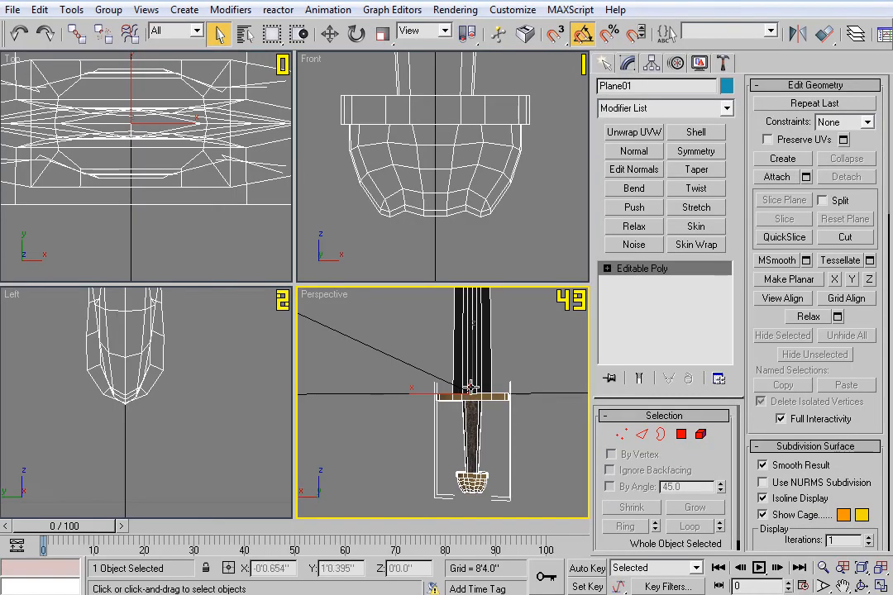
Step: Switch to 3ds Max and examine the textured highlights on the sword's blade and tip in the Perspective viewport
{"action": "middle_click_drag", "start_coordinate": [465, 422], "coordinate": [478, 452]}
{"action": "middle_click_drag", "start_coordinate": [503, 390], "coordinate": [513, 475]}
{"action": "scroll", "coordinate": [514, 475], "scroll_direction": "up", "scroll_amount": 5}
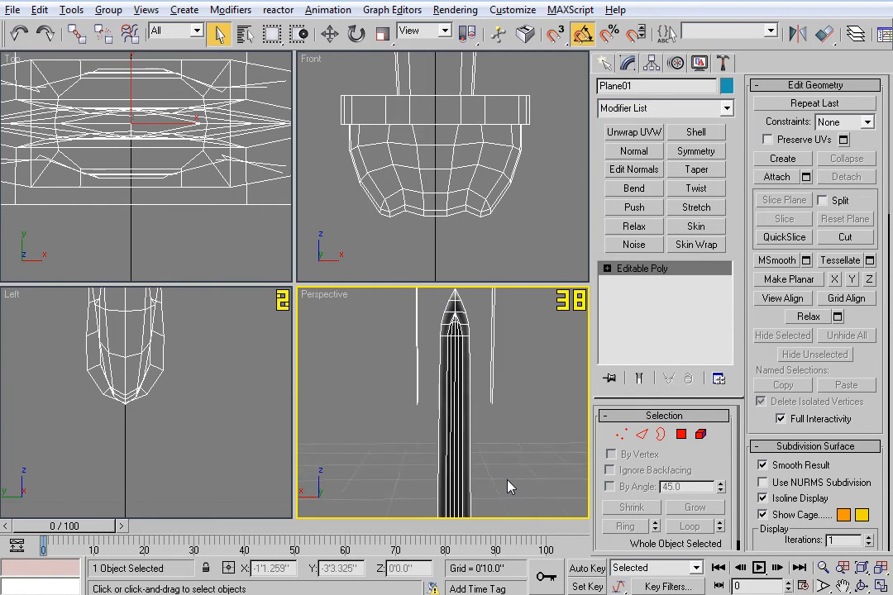
{"action": "middle_click_drag", "start_coordinate": [503, 355], "coordinate": [466, 515]}
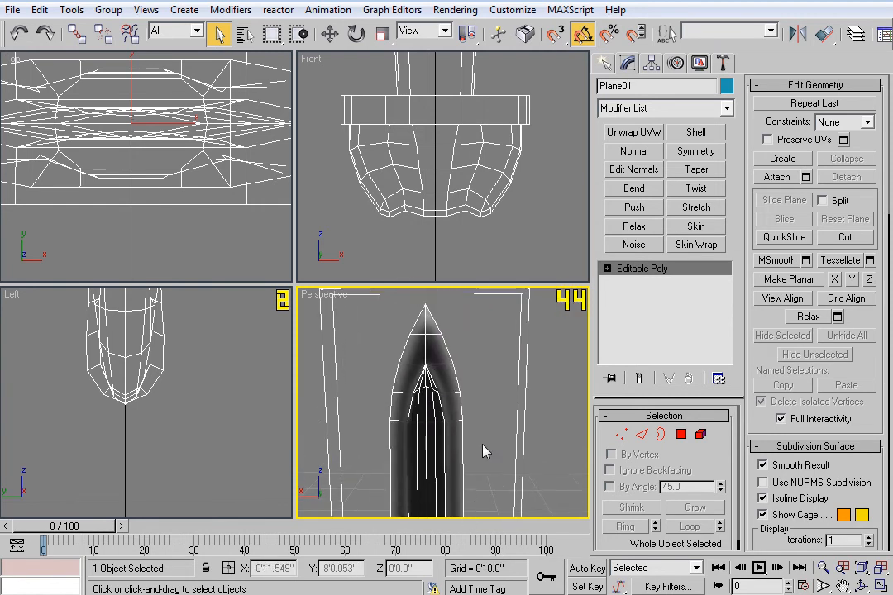
{"action": "scroll", "coordinate": [488, 446], "scroll_direction": "up", "scroll_amount": 3}
{"action": "middle_click_drag", "start_coordinate": [494, 407], "coordinate": [499, 438]}
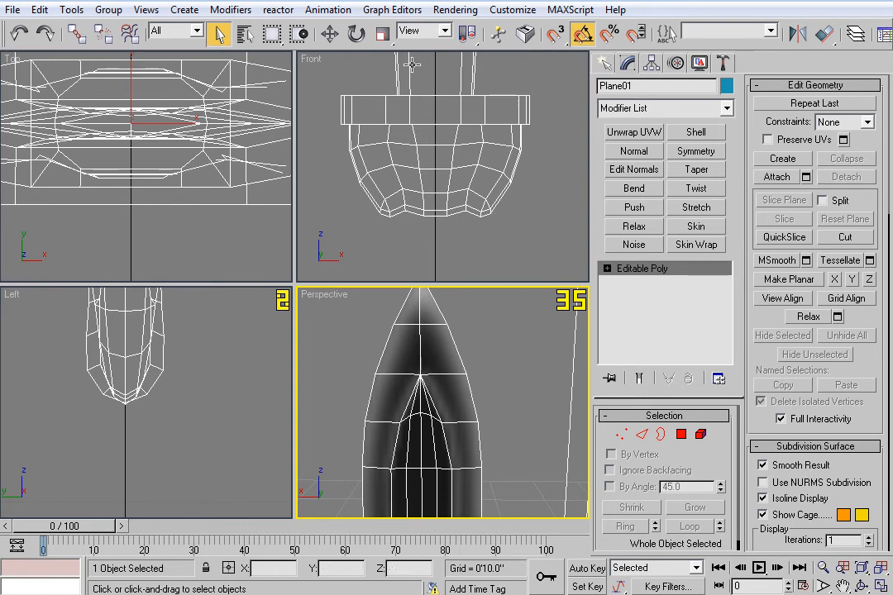
Step: Check the General and Rendering settings in the program preferences and close them
{"action": "left_click", "coordinate": [499, 9]}
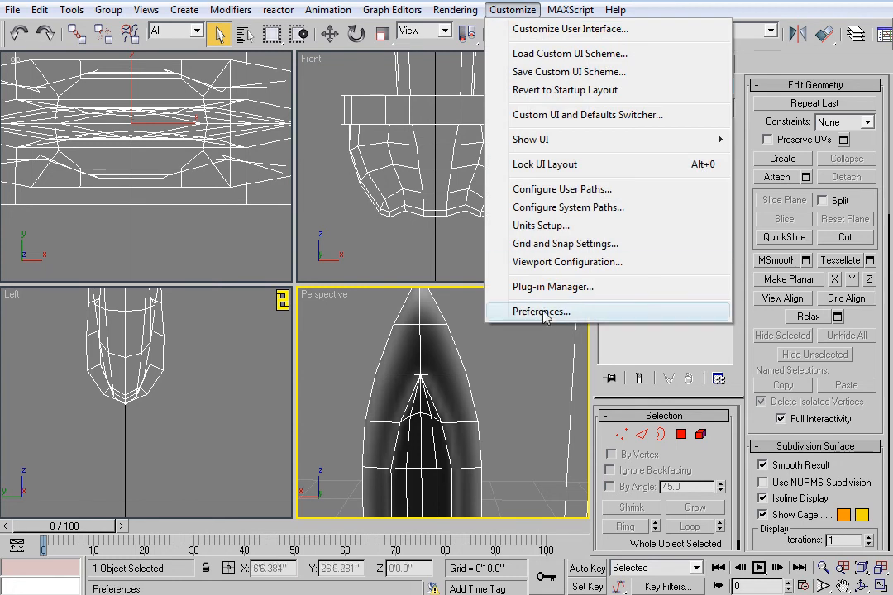
{"action": "left_click", "coordinate": [514, 311]}
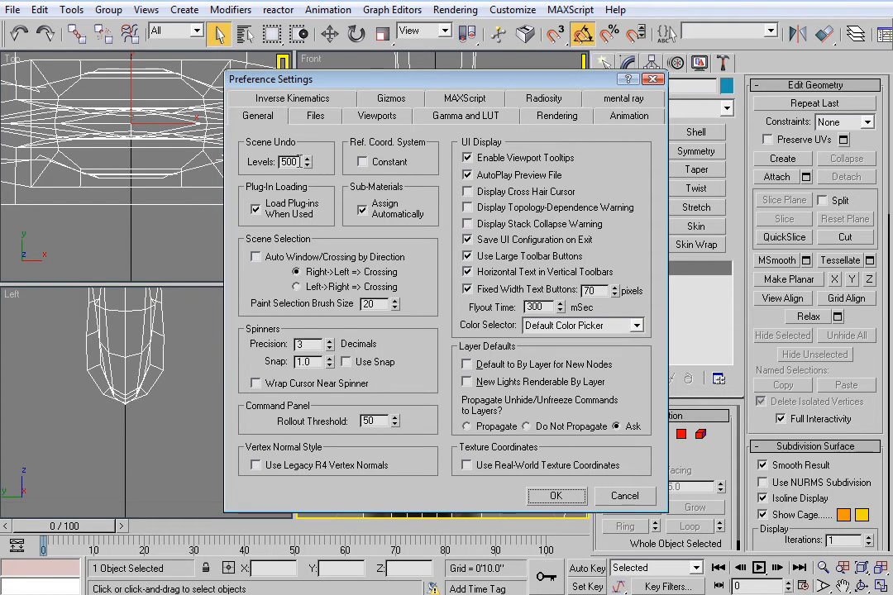
{"action": "left_click", "coordinate": [548, 116]}
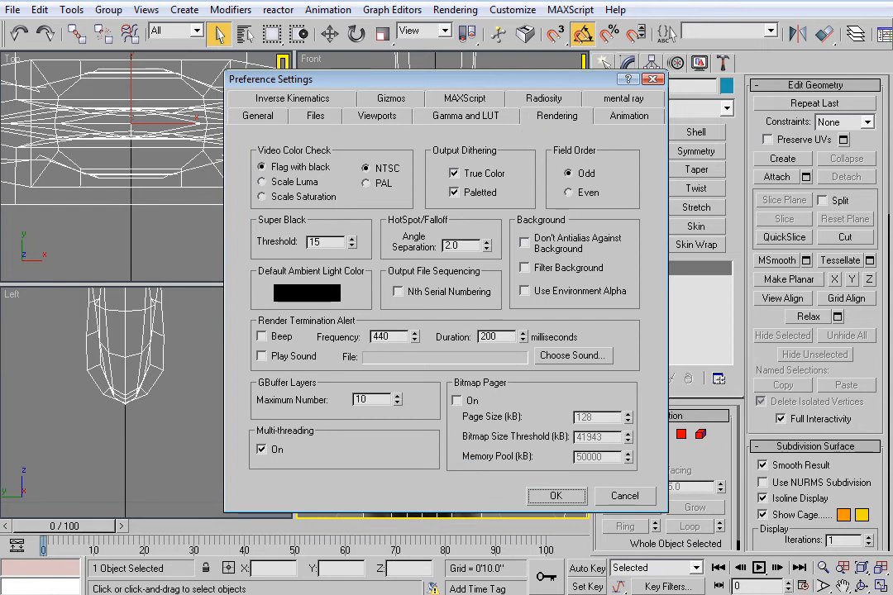
{"action": "key", "text": "Return"}
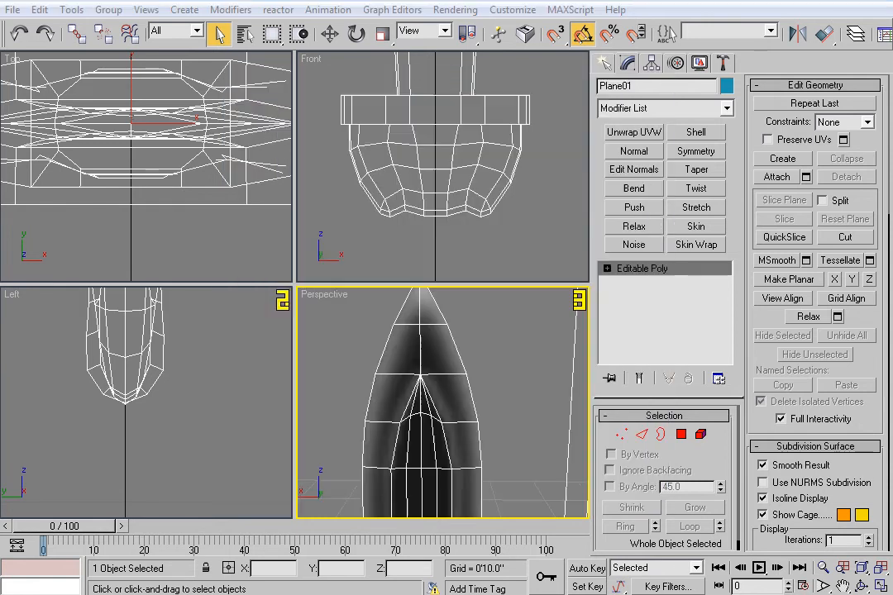
Step: Examine the textured sword from the blade tip down to the guard and pommel in the Perspective viewport
{"action": "middle_click_drag", "start_coordinate": [488, 465], "coordinate": [482, 414]}
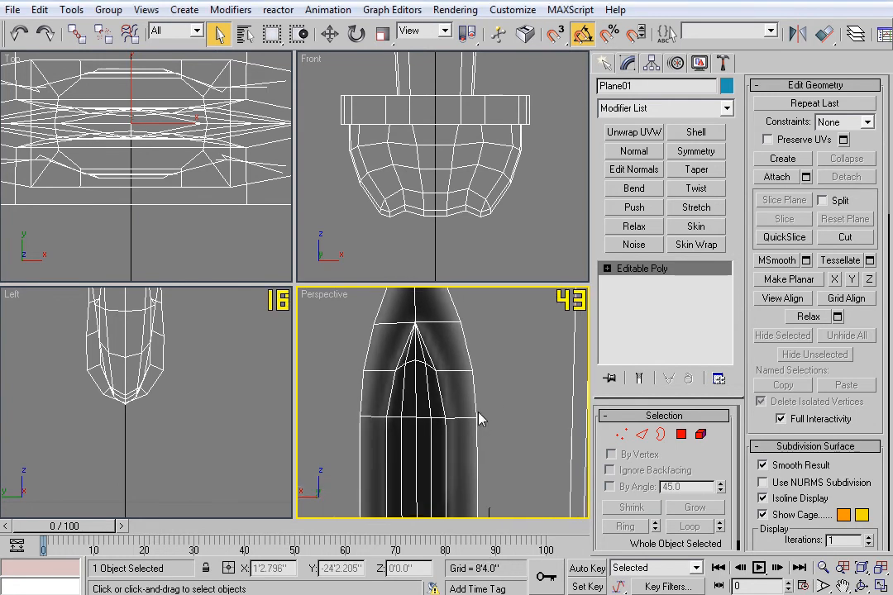
{"action": "scroll", "coordinate": [481, 422], "scroll_direction": "down", "scroll_amount": 8}
{"action": "scroll", "coordinate": [510, 427], "scroll_direction": "down", "scroll_amount": 2}
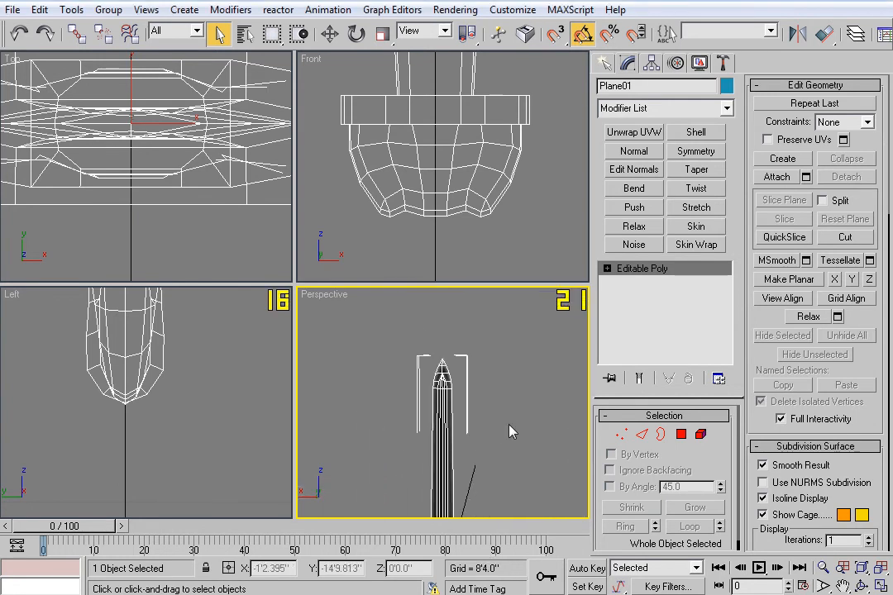
{"action": "middle_click_drag", "start_coordinate": [487, 496], "coordinate": [476, 423]}
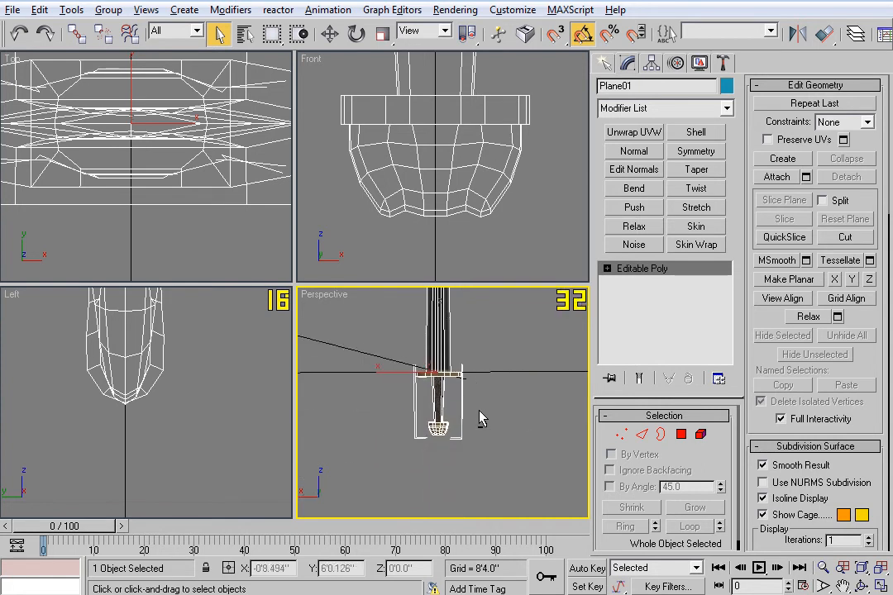
{"action": "scroll", "coordinate": [485, 420], "scroll_direction": "up", "scroll_amount": 4}
{"action": "middle_click_drag", "start_coordinate": [488, 387], "coordinate": [489, 404]}
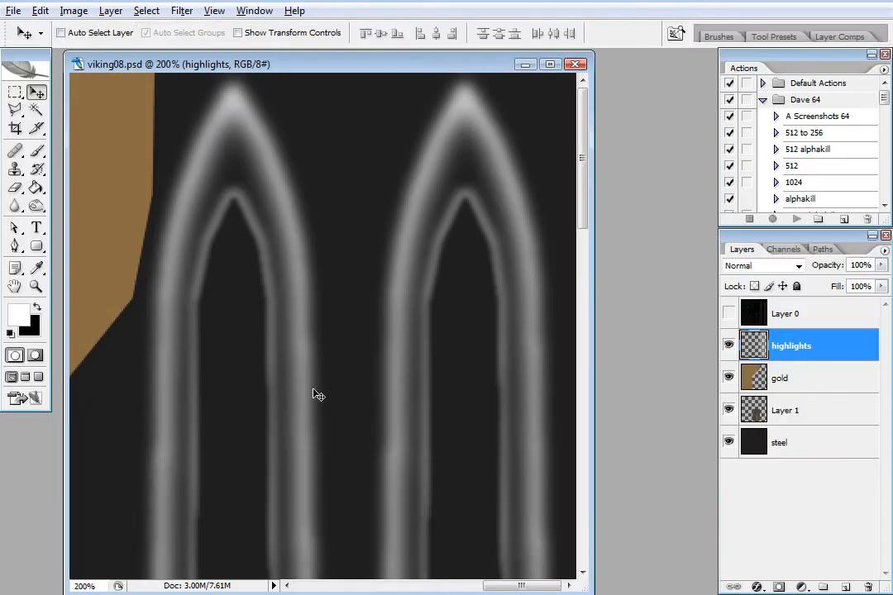
Step: Switch to Photoshop and show the UV layout on Layer 0 over the viking08.psd texture
{"action": "left_click_drag", "start_coordinate": [506, 588], "coordinate": [413, 586]}
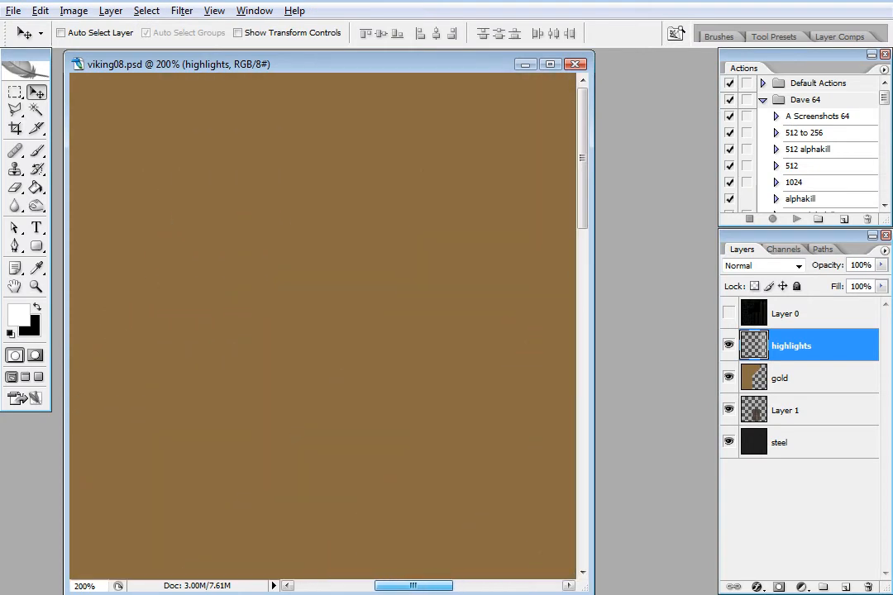
{"action": "left_click", "coordinate": [36, 286]}
{"action": "right_click", "coordinate": [344, 283]}
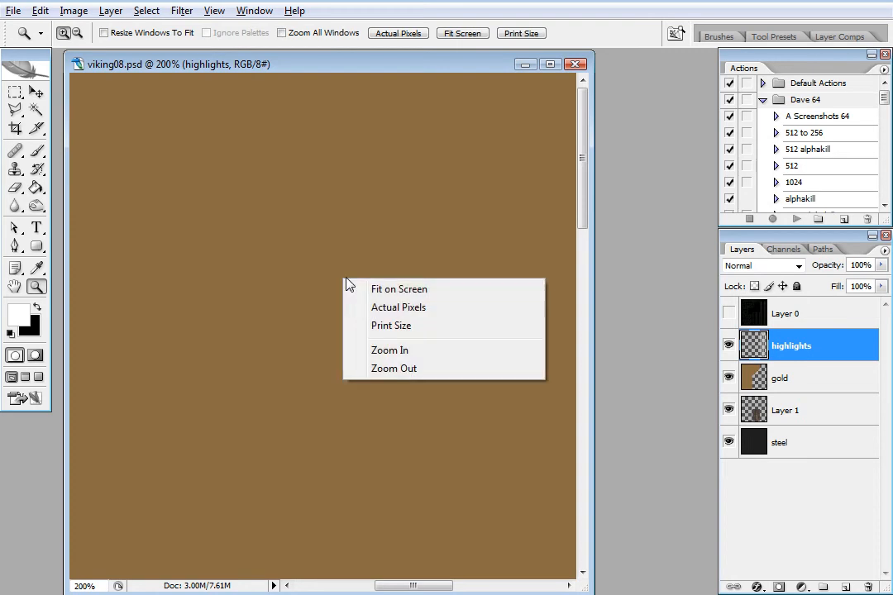
{"action": "left_click", "coordinate": [411, 289]}
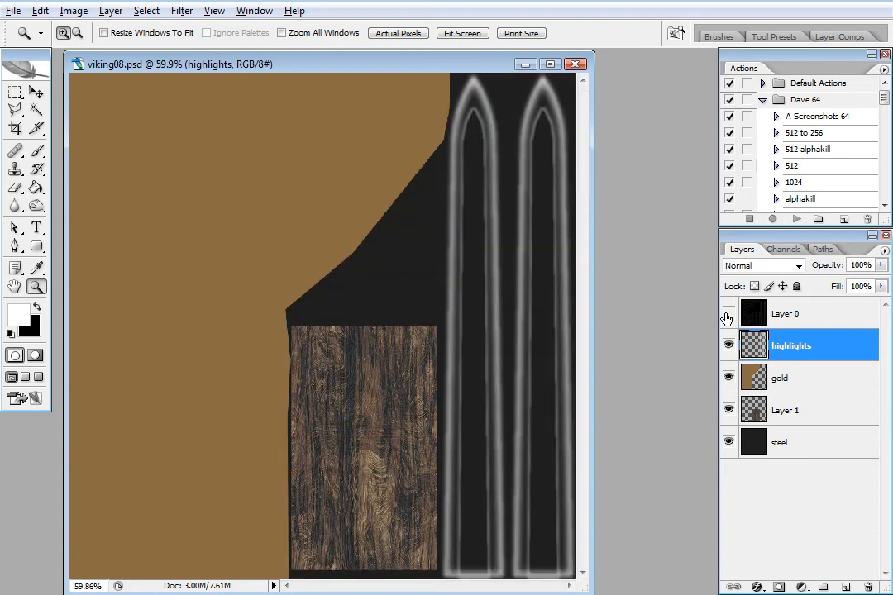
{"action": "left_click", "coordinate": [728, 314]}
{"action": "left_click", "coordinate": [217, 145]}
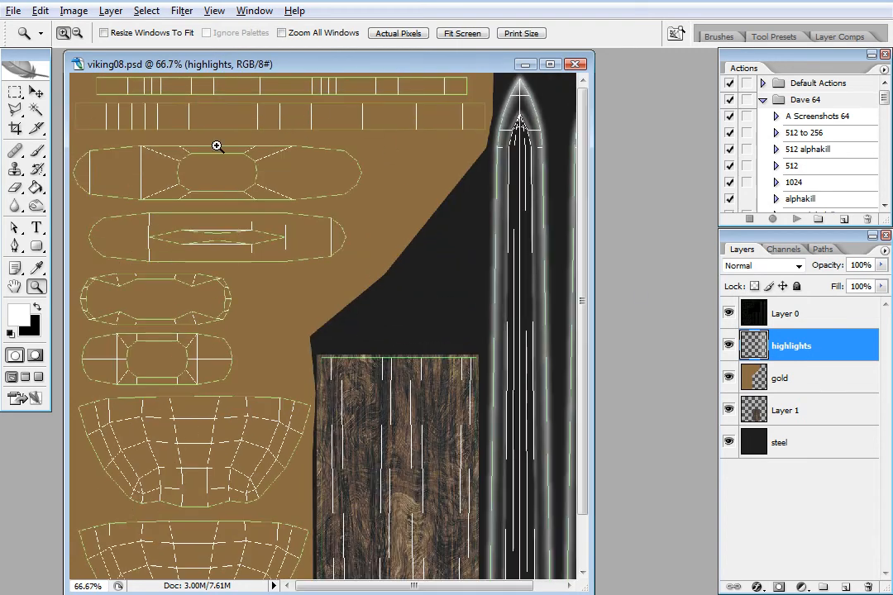
{"action": "left_click", "coordinate": [248, 206]}
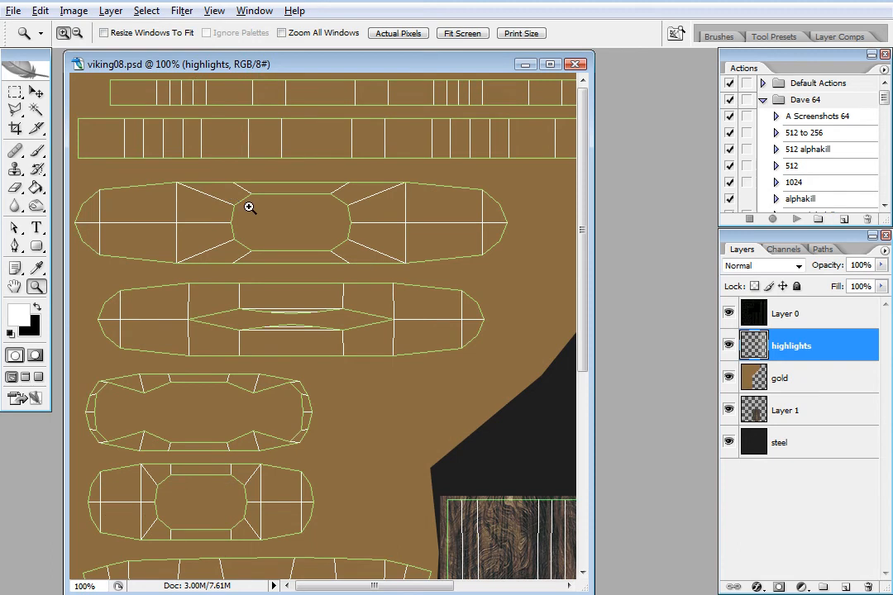
{"action": "left_click", "coordinate": [297, 225]}
{"action": "right_click", "coordinate": [297, 226]}
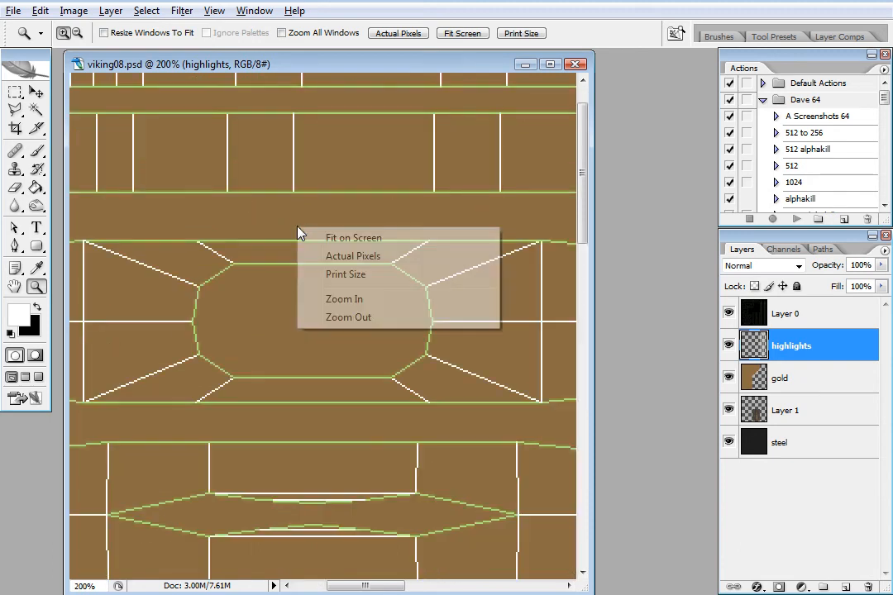
{"action": "left_click", "coordinate": [380, 240]}
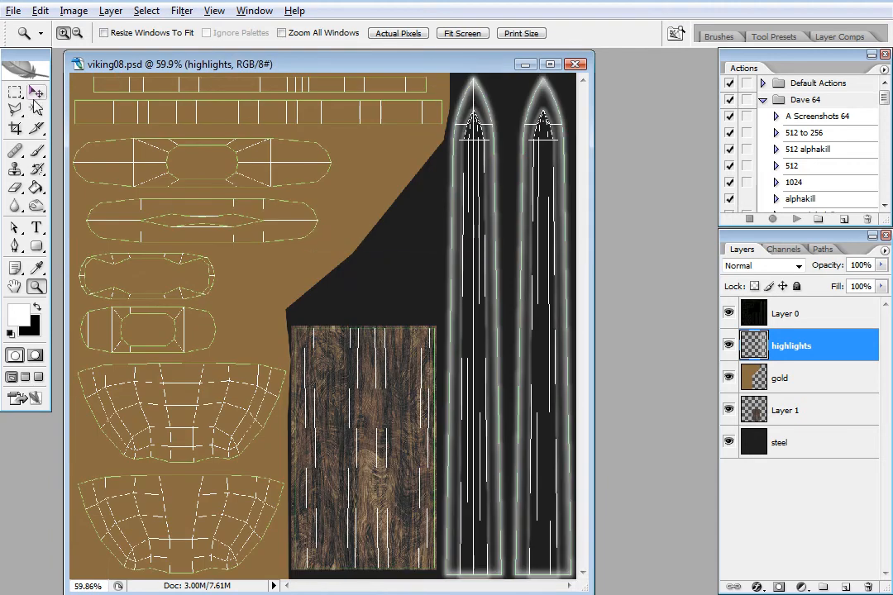
Step: Copy the black background around the UV shells from Layer 0 to a new layer and select all eight gold shell areas with the Magic Wand
{"action": "left_click", "coordinate": [35, 109]}
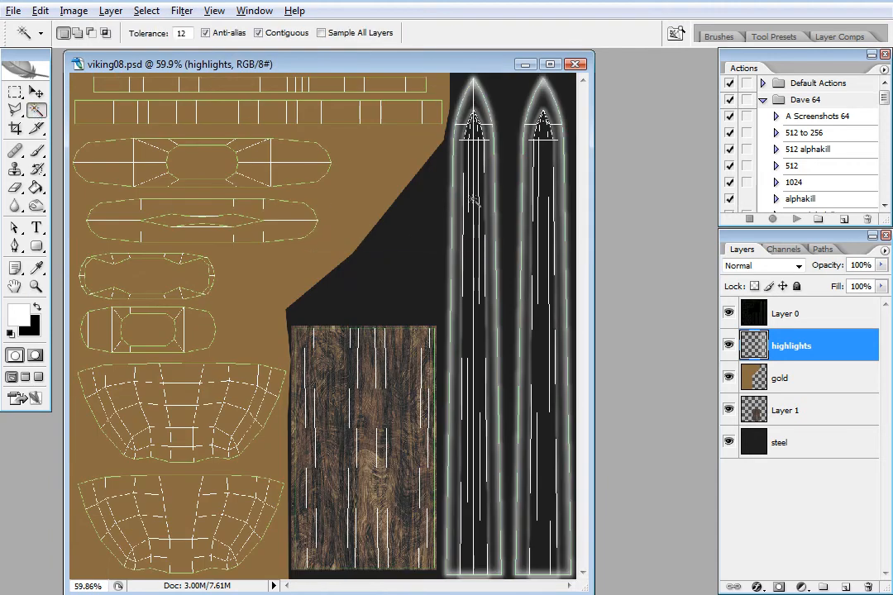
{"action": "left_click", "coordinate": [812, 382]}
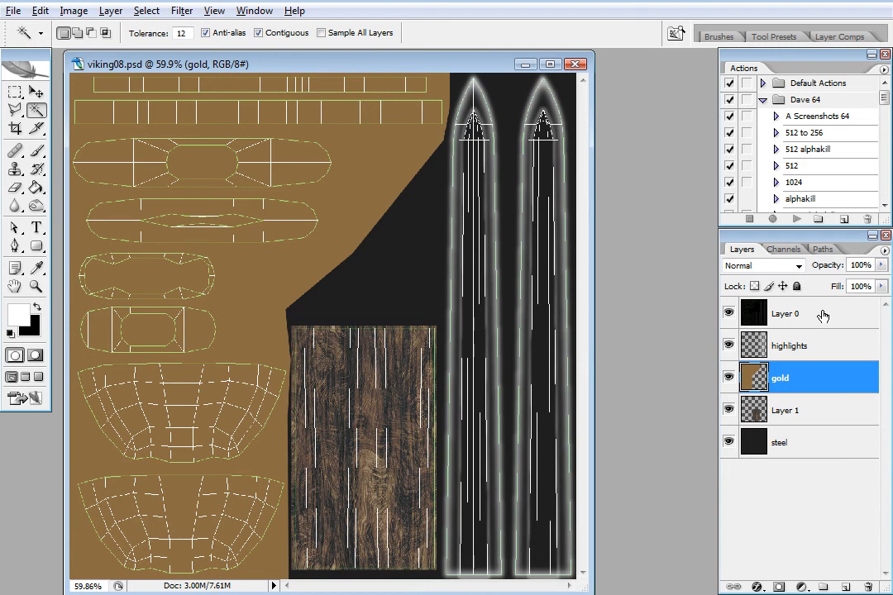
{"action": "left_click", "coordinate": [821, 315]}
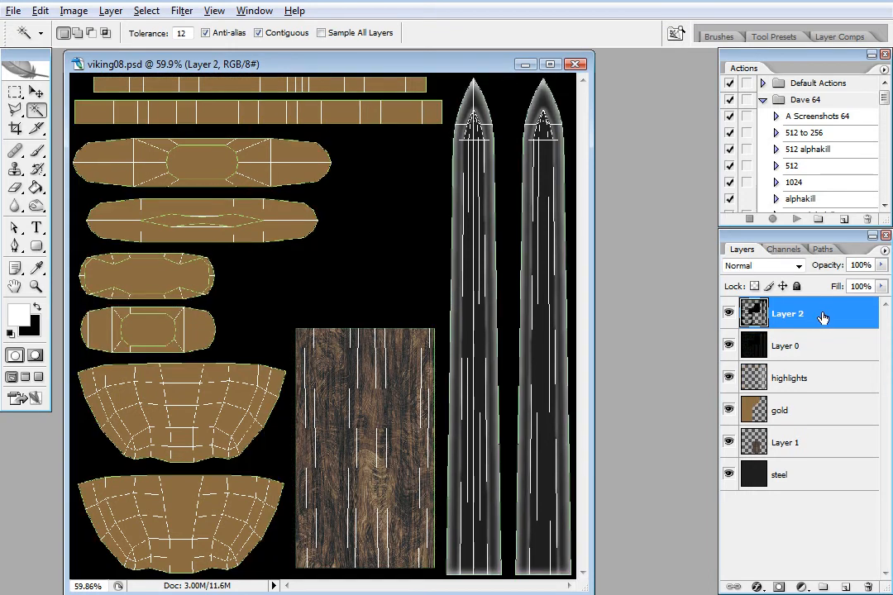
{"action": "left_click", "coordinate": [201, 86]}
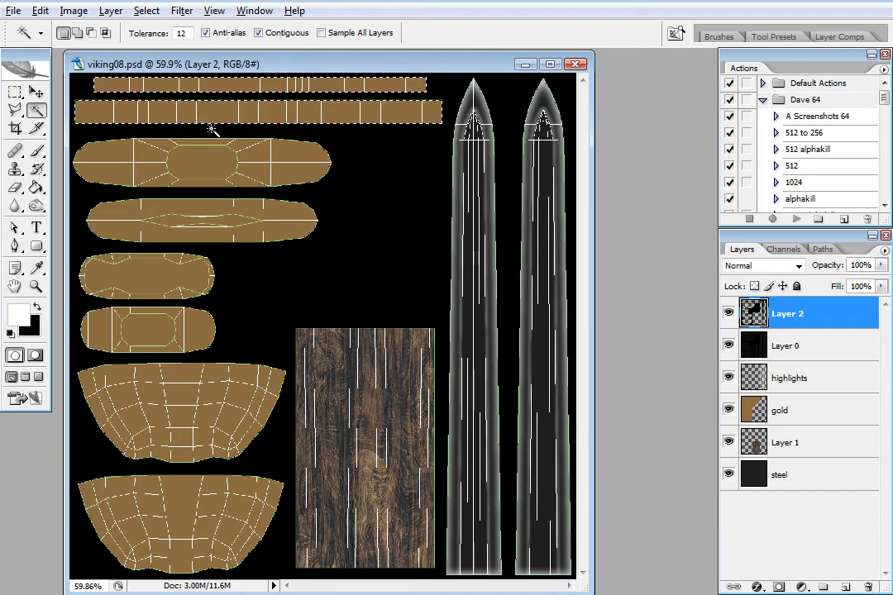
{"action": "key", "text": "shift"}
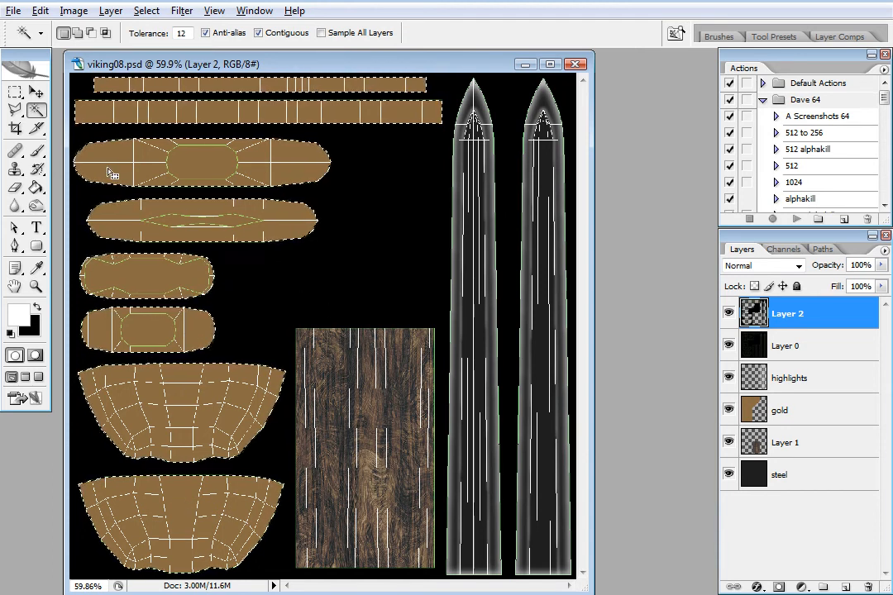
Step: Stroke the selected gold shells on Layer 2 with a 5 px white line at Center location, Normal mode and 100% opacity
{"action": "left_click", "coordinate": [15, 109]}
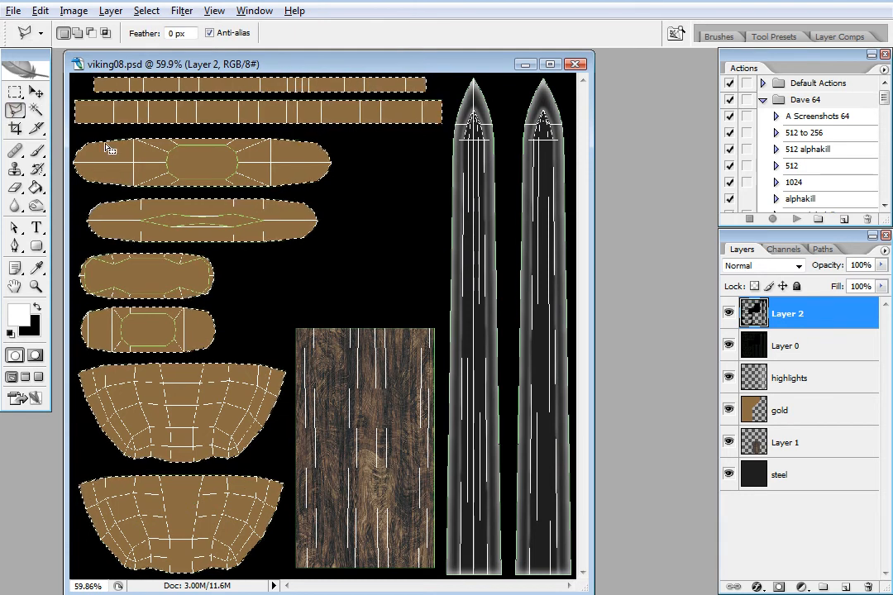
{"action": "right_click", "coordinate": [135, 160]}
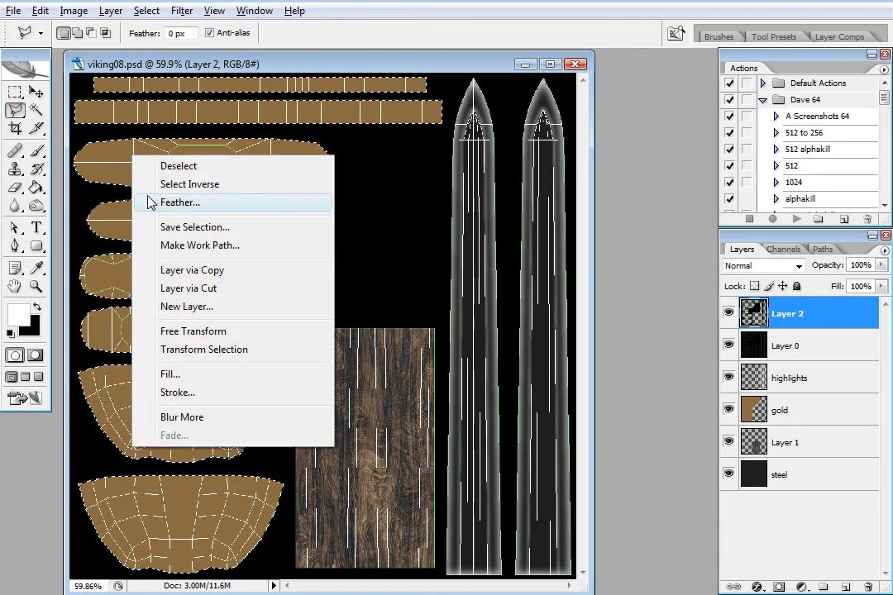
{"action": "left_click", "coordinate": [184, 393]}
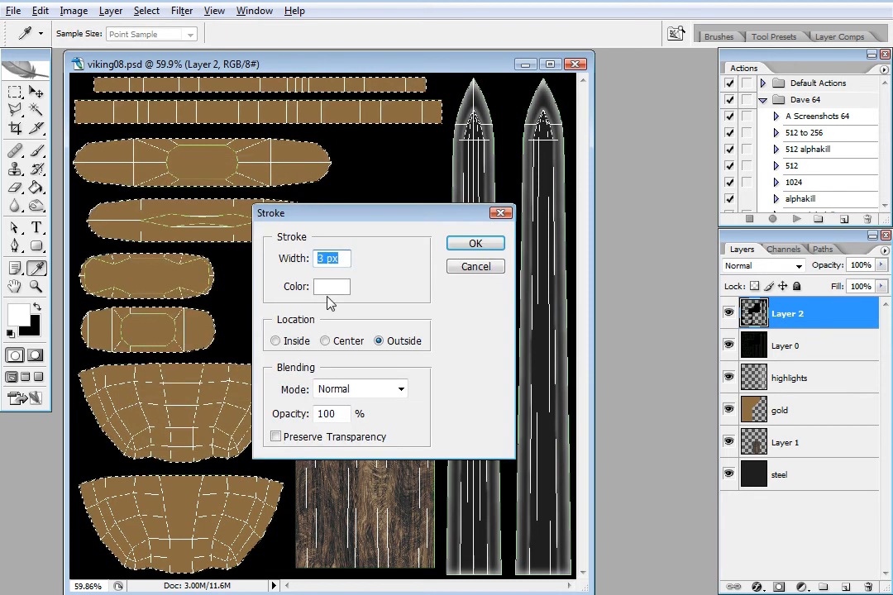
{"action": "left_click", "coordinate": [326, 341]}
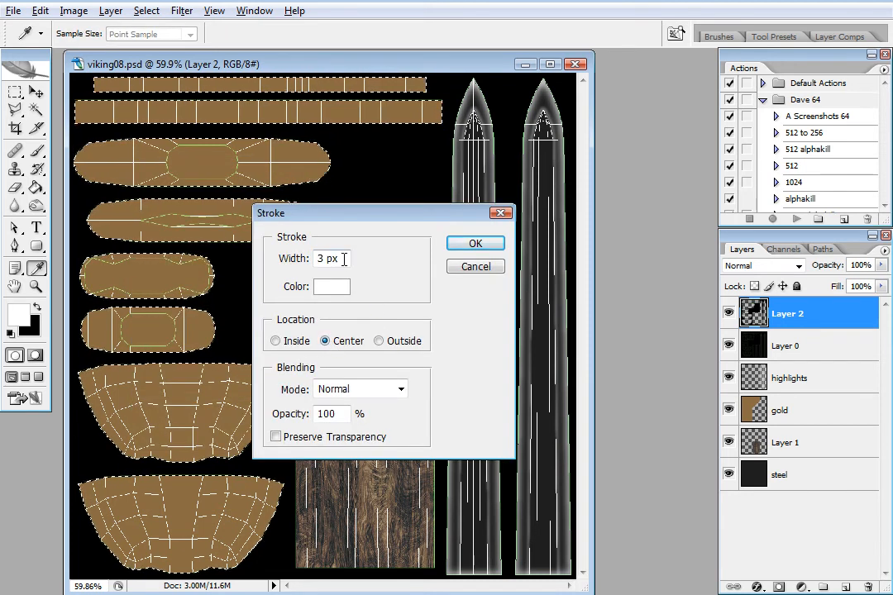
{"action": "key", "text": "Up"}
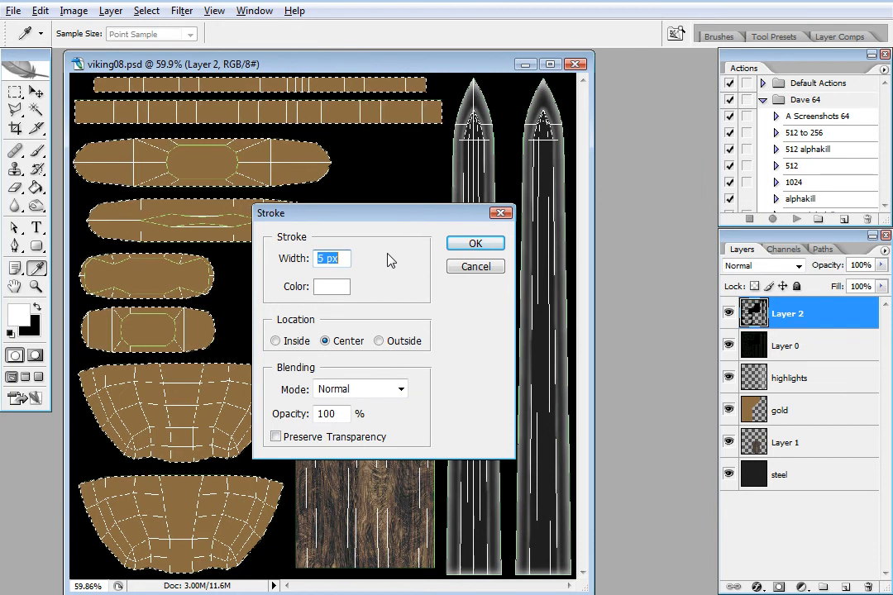
{"action": "left_click", "coordinate": [477, 245]}
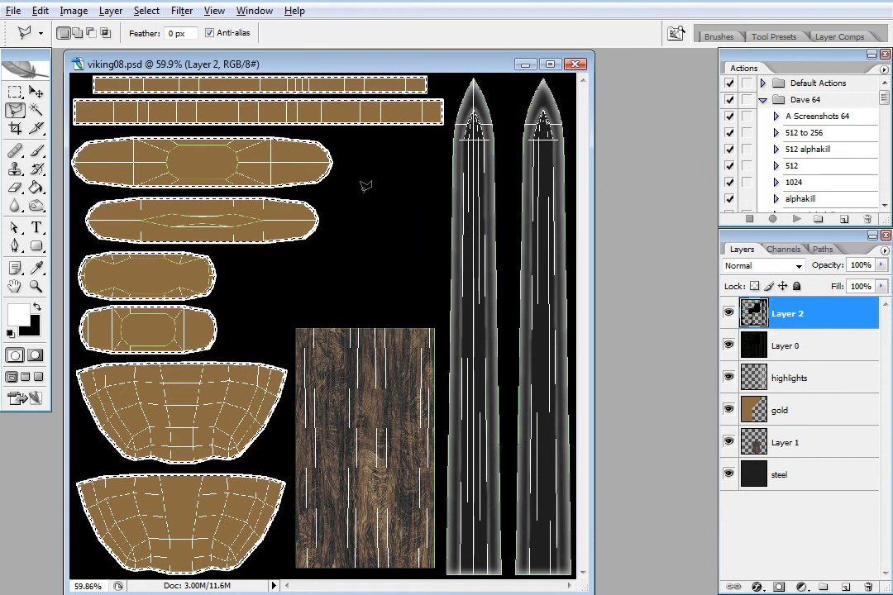
Step: Apply a Gaussian Blur with a 3-pixel radius to the stroked selection on Layer 2 and deselect
{"action": "left_click", "coordinate": [182, 11]}
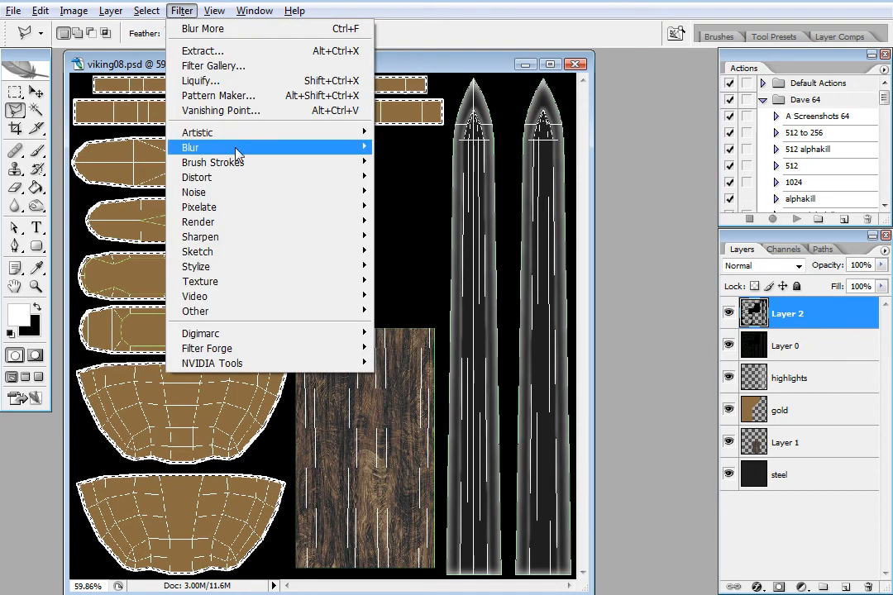
{"action": "mouse_move", "coordinate": [309, 149]}
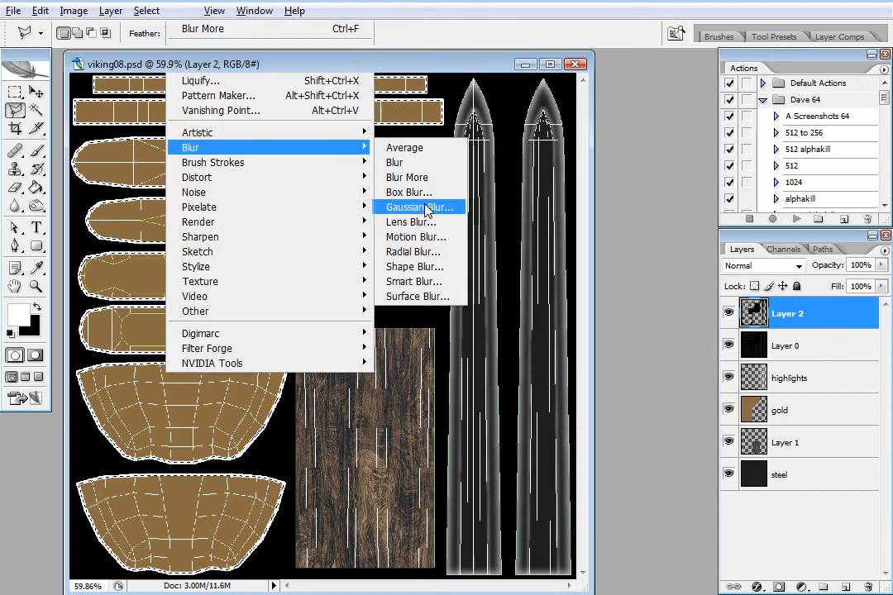
{"action": "left_click", "coordinate": [420, 207]}
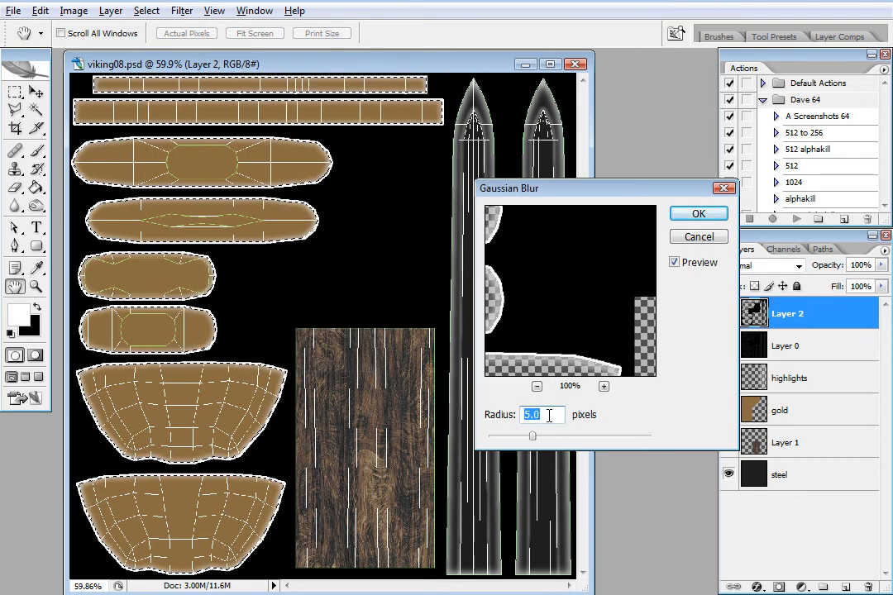
{"action": "type", "text": "3"}
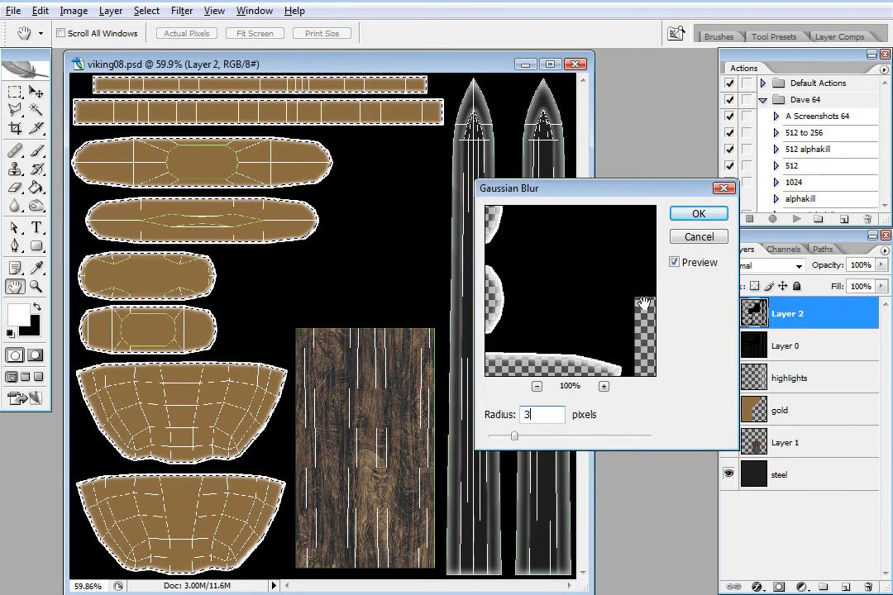
{"action": "left_click", "coordinate": [697, 214]}
{"action": "key", "text": "l"}
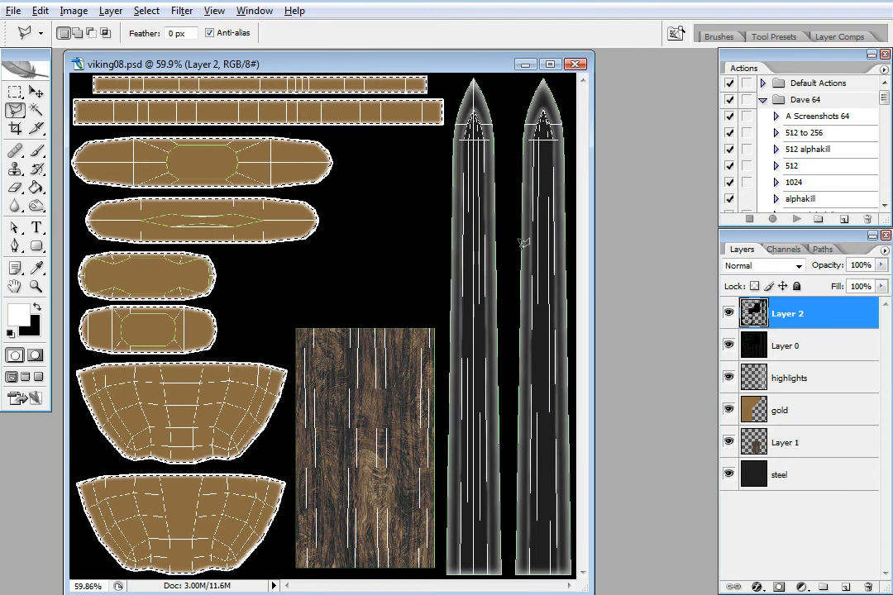
{"action": "key", "text": "ctrl+d"}
Step: Try Blur More on Layer 2, and undo the blurs, the deselection and the white stroke around the gold shells
{"action": "left_click", "coordinate": [181, 11]}
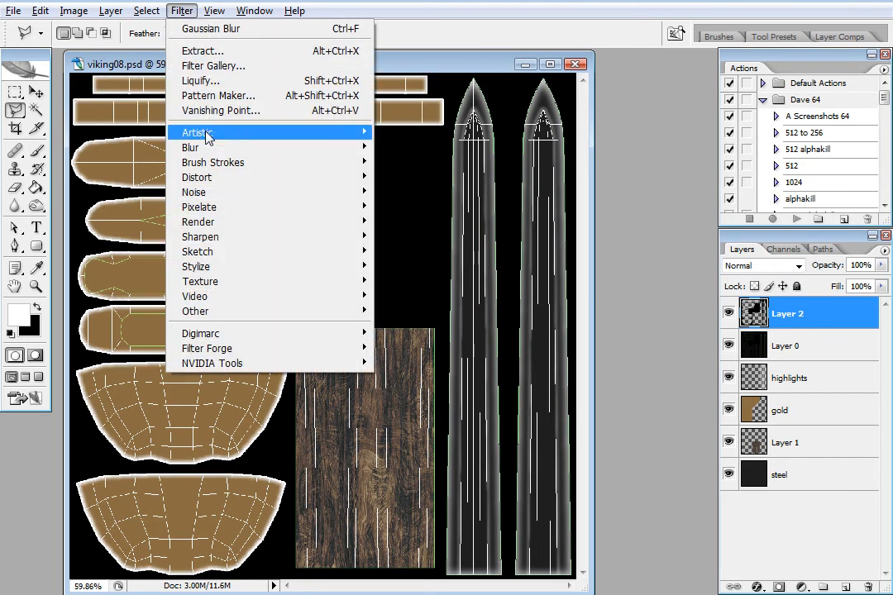
{"action": "mouse_move", "coordinate": [249, 152]}
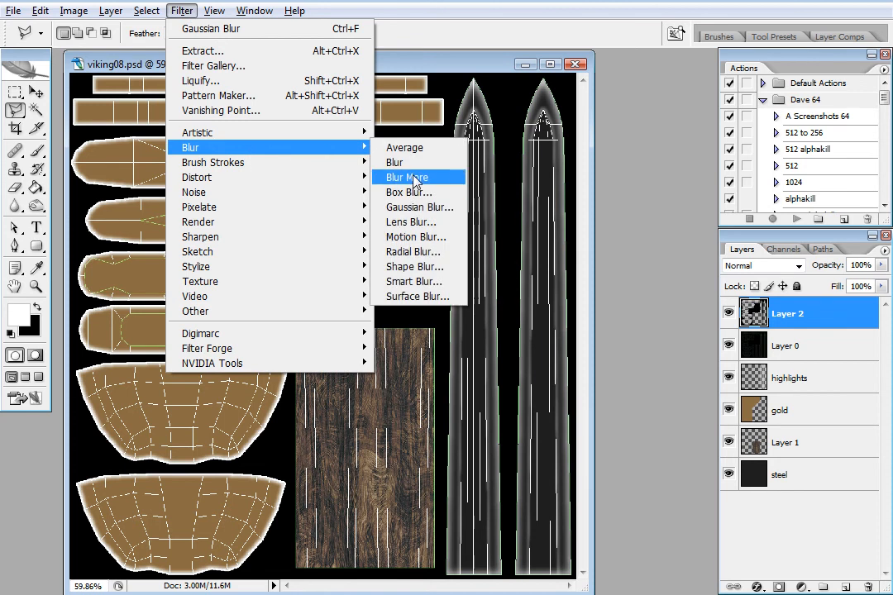
{"action": "left_click", "coordinate": [416, 178]}
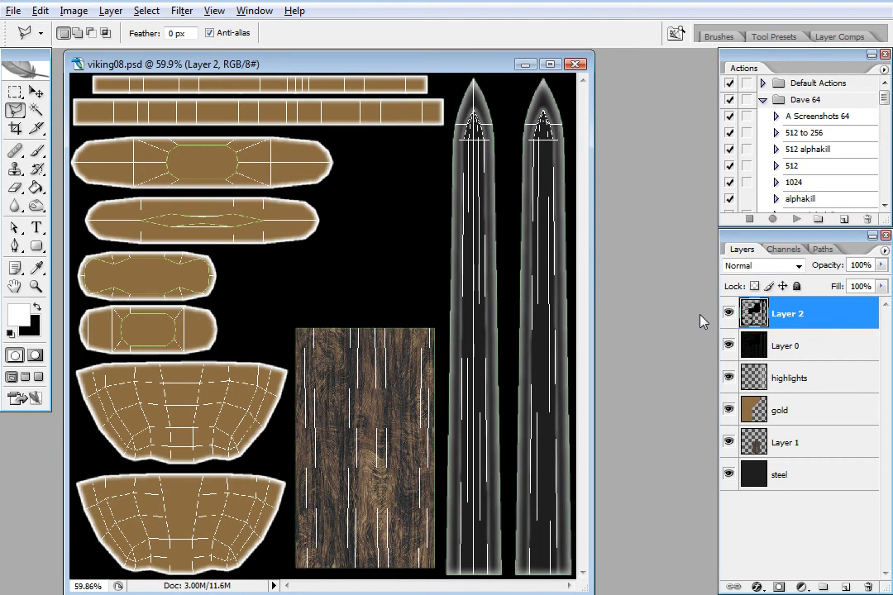
{"action": "key", "text": "ctrl+alt+z"}
{"action": "key", "text": "ctrl+alt+z"}
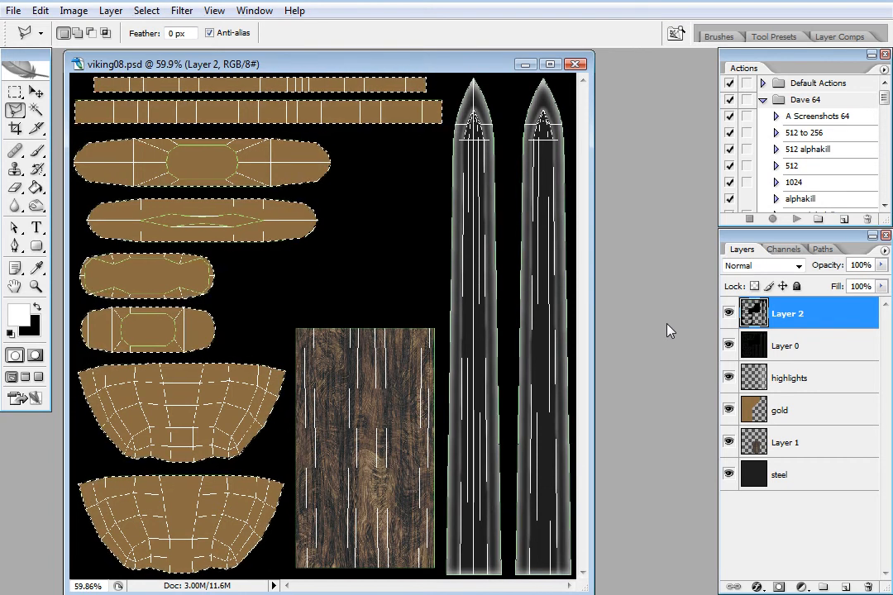
Step: Create a new layer named highlights2 above Layer 2 with Normal mode and 100% opacity
{"action": "key", "text": "ctrl+shift+n"}
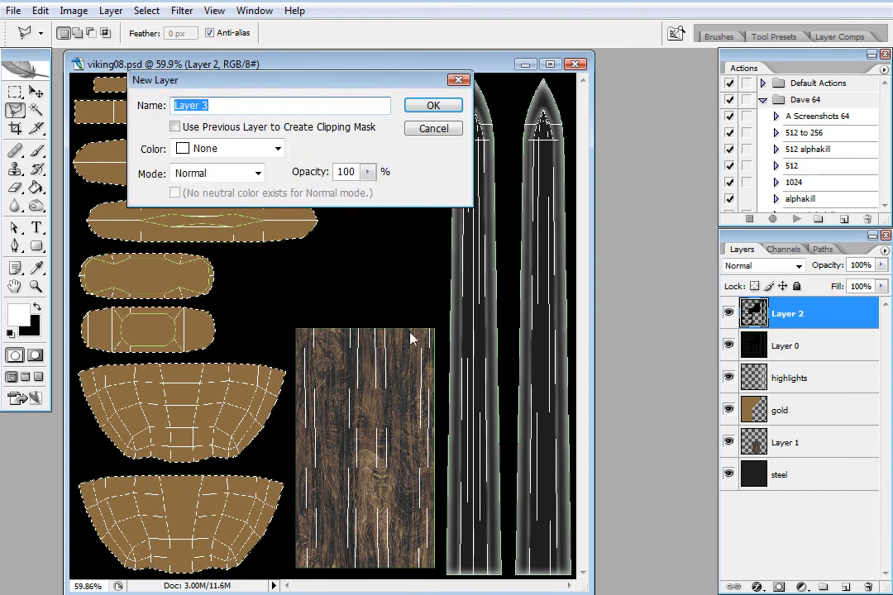
{"action": "type", "text": "high"}
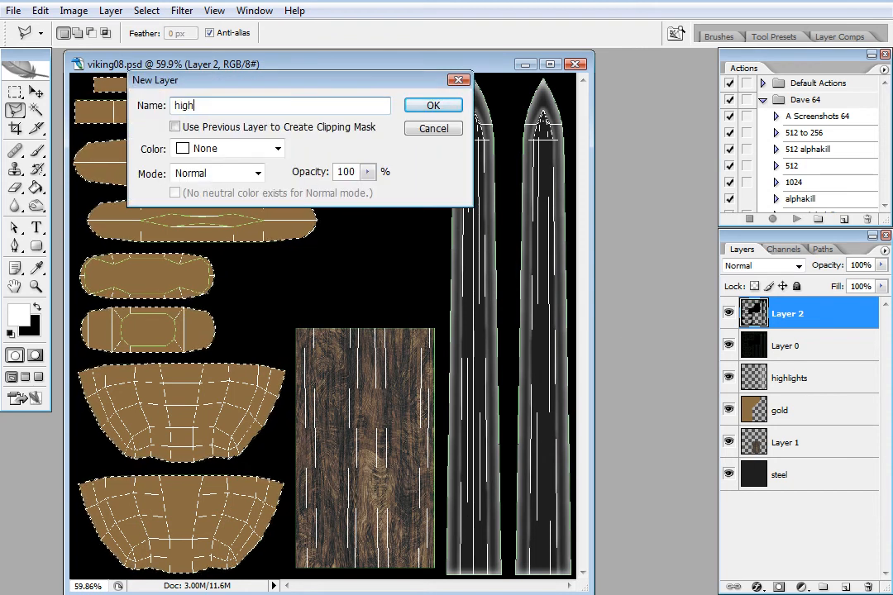
{"action": "type", "text": "lights2"}
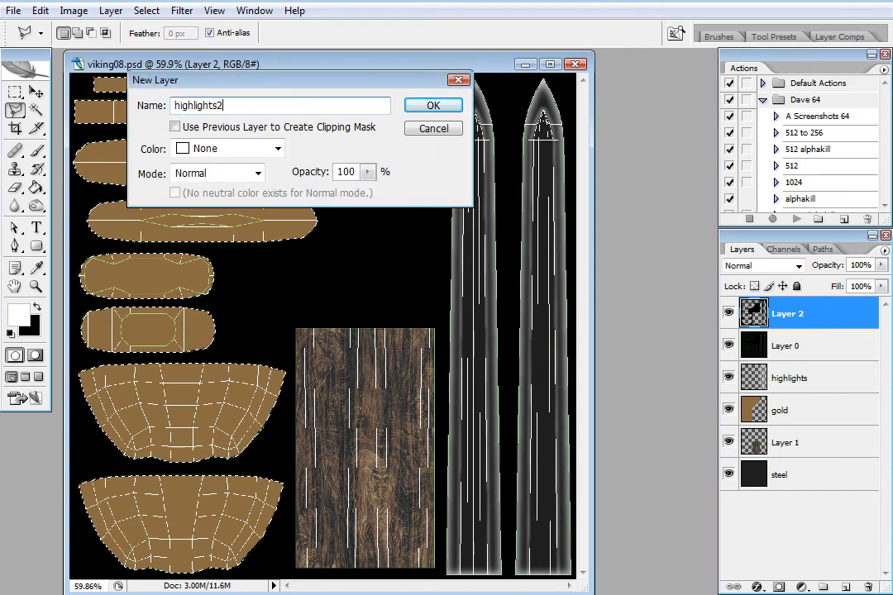
{"action": "key", "text": "Return"}
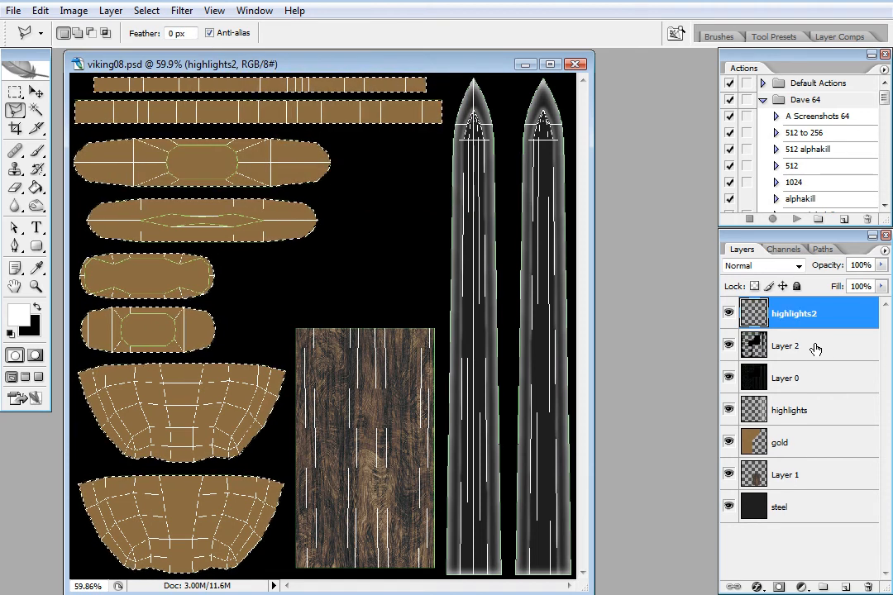
Step: Delete Layer 2 and make the highlights2 layer active
{"action": "right_click", "coordinate": [847, 345]}
{"action": "left_click", "coordinate": [860, 299]}
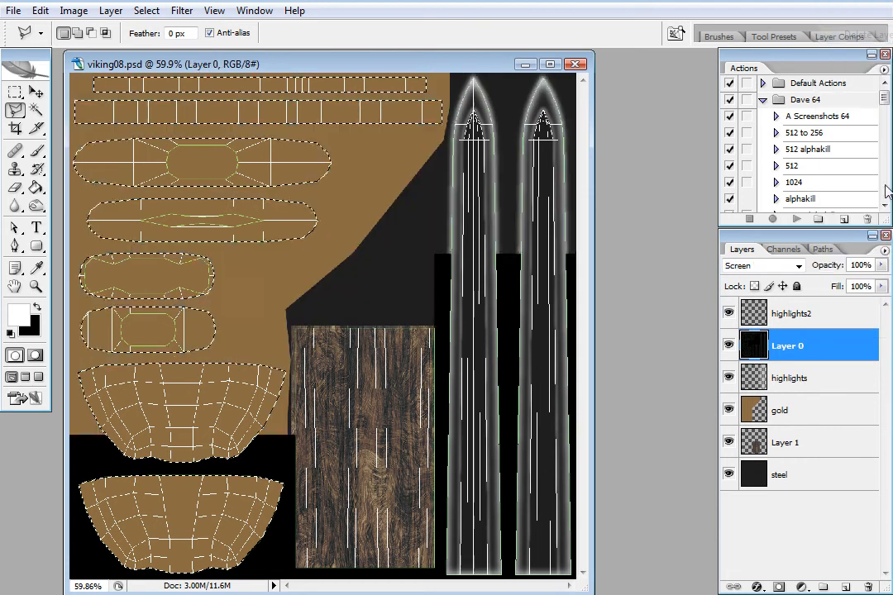
{"action": "left_click", "coordinate": [831, 320]}
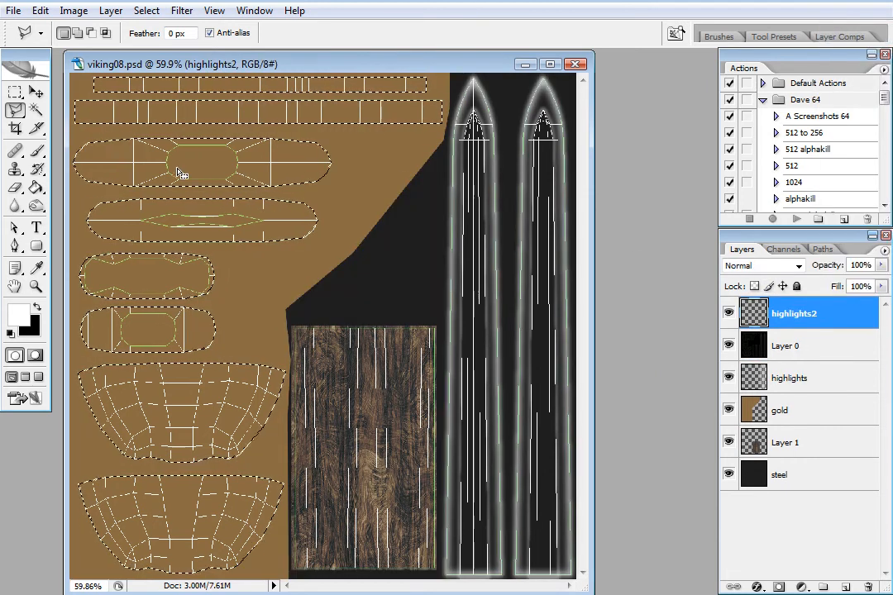
Step: Stroke the selected gold shells on highlights2 with a 6 px white line at Center location, Normal mode and 100% opacity
{"action": "right_click", "coordinate": [152, 151]}
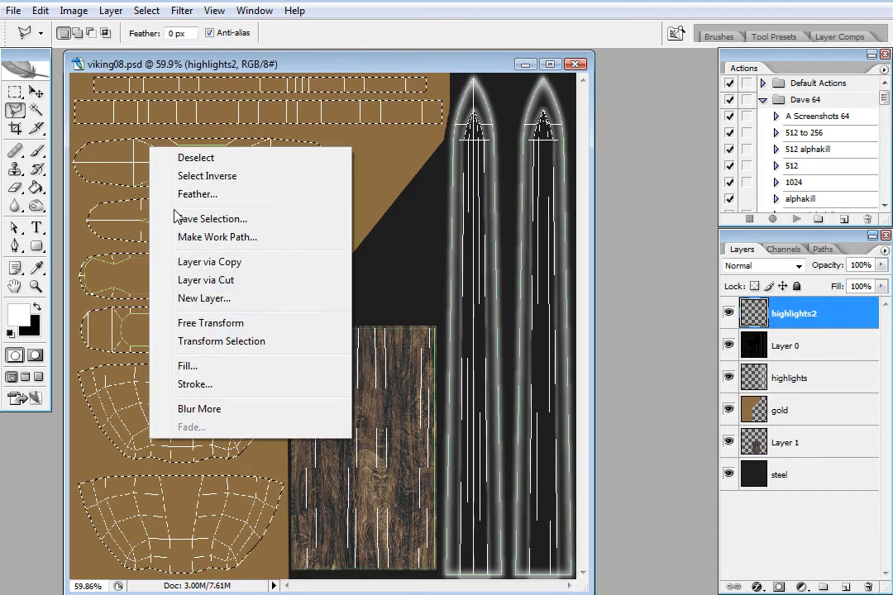
{"action": "left_click", "coordinate": [223, 387]}
{"action": "left_click", "coordinate": [467, 245]}
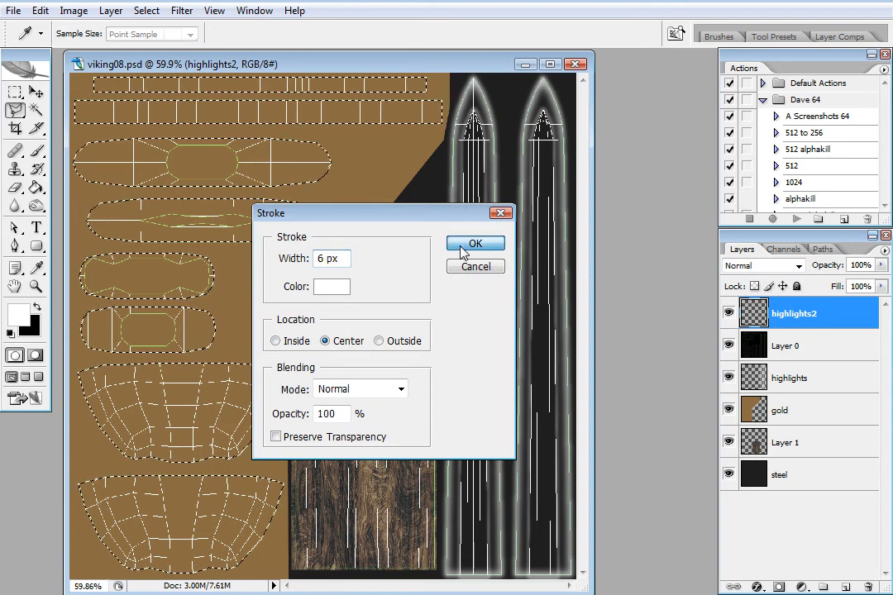
{"action": "key", "text": "l"}
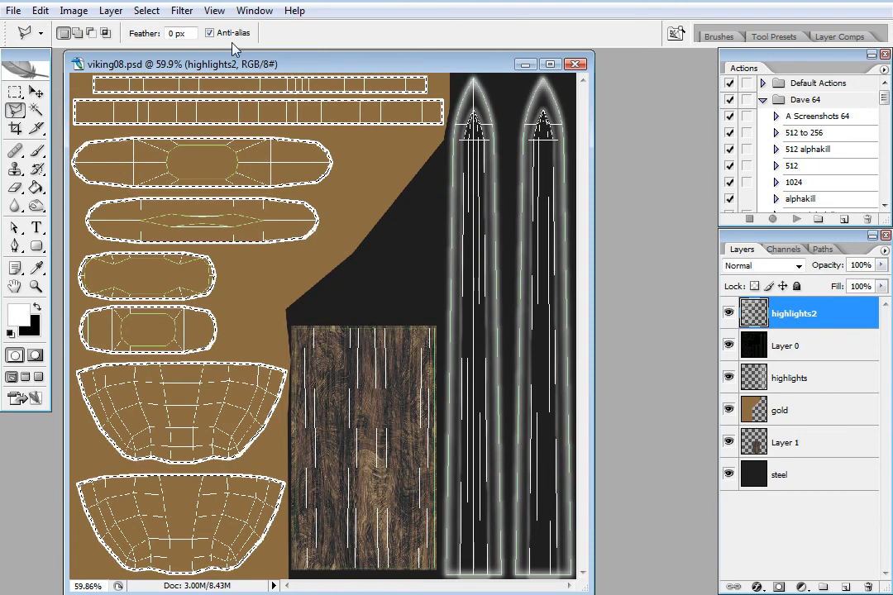
Step: Apply a Gaussian Blur with a 3-pixel radius to the stroked gold outlines on highlights2
{"action": "left_click", "coordinate": [178, 11]}
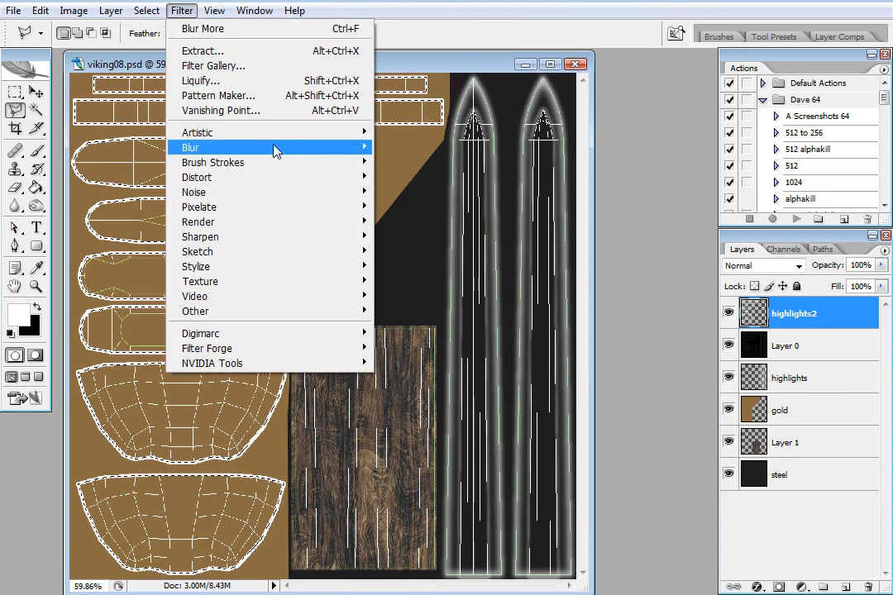
{"action": "mouse_move", "coordinate": [273, 148]}
{"action": "left_click", "coordinate": [431, 208]}
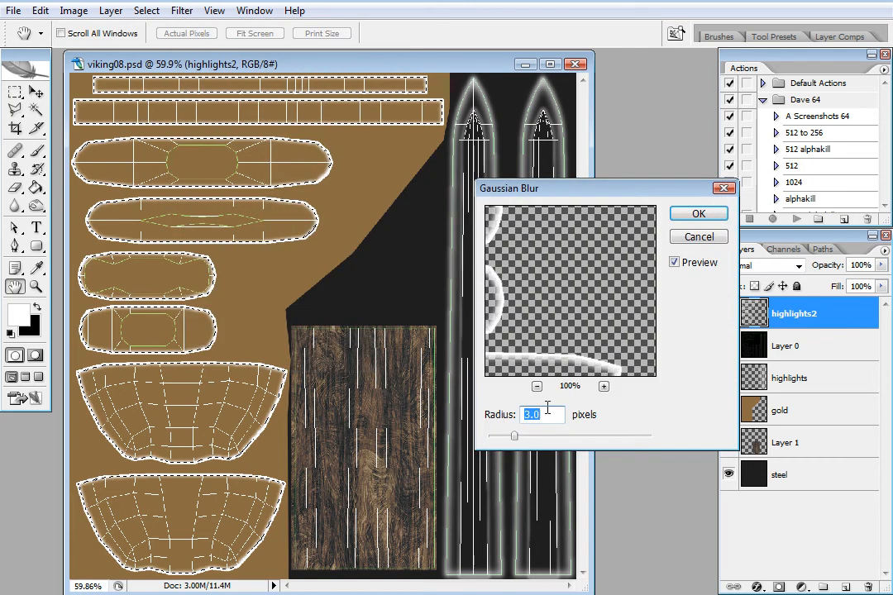
{"action": "left_click", "coordinate": [697, 215]}
{"action": "key", "text": "l"}
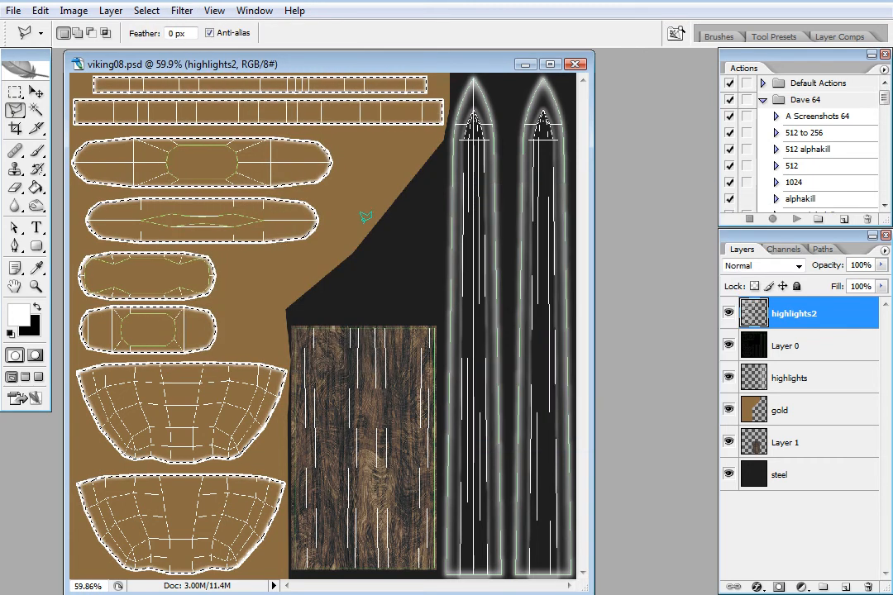
Step: Deselect the gold shells and apply Blur More to the highlights2 layer
{"action": "left_click", "coordinate": [183, 11]}
{"action": "mouse_move", "coordinate": [254, 152]}
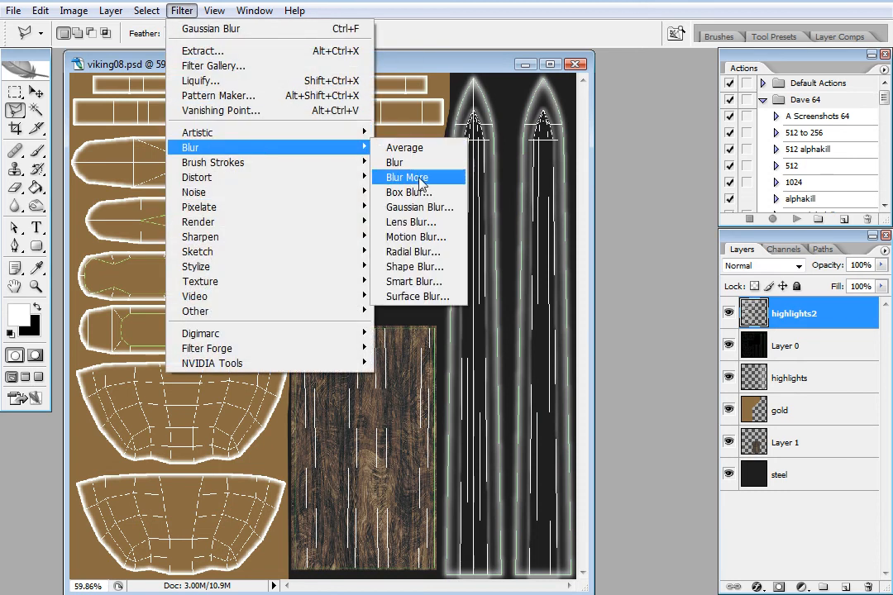
{"action": "left_click", "coordinate": [408, 175]}
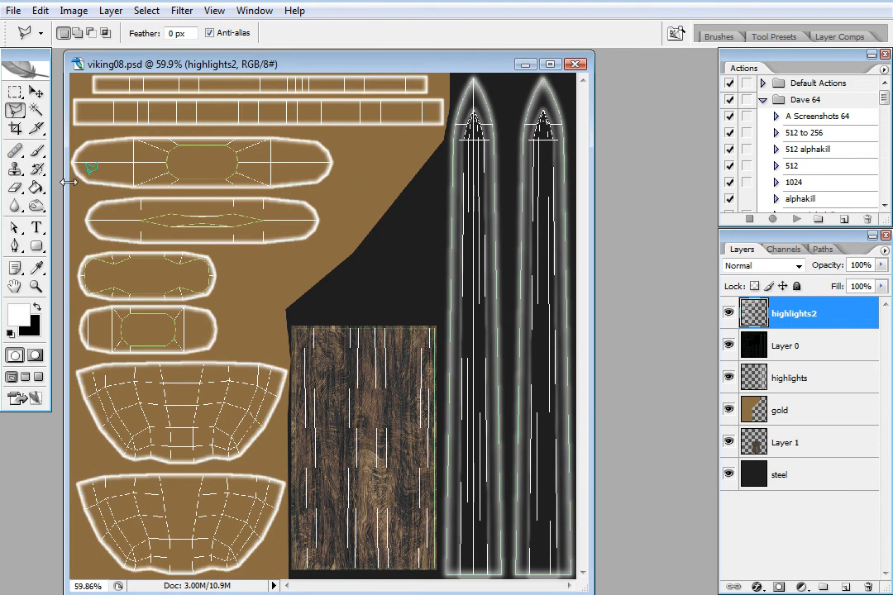
Step: Erase the white highlight along the right-hand short ends of the two long gold strips with a soft 20 px eraser at 60% flow
{"action": "left_click", "coordinate": [37, 286]}
{"action": "left_click_drag", "start_coordinate": [380, 167], "coordinate": [503, 33]}
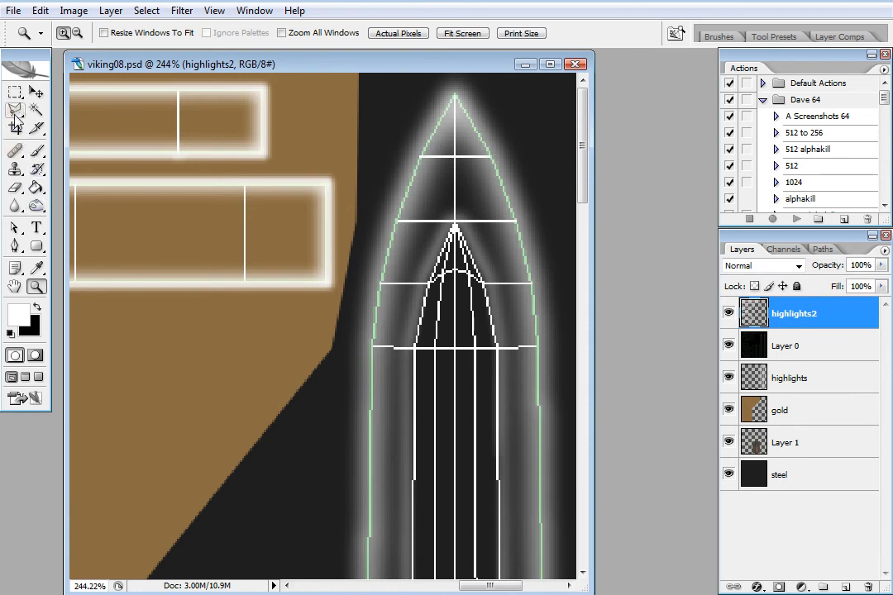
{"action": "left_click", "coordinate": [15, 187]}
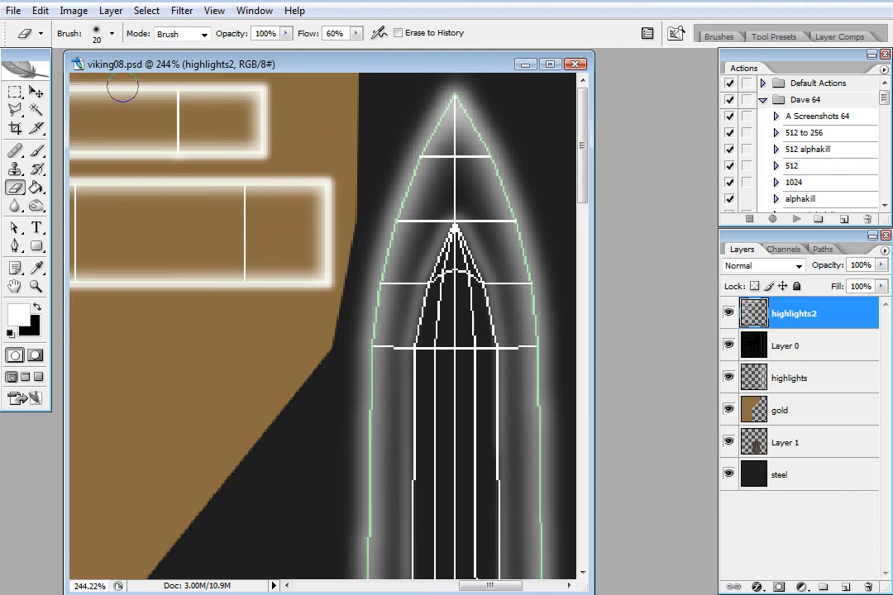
{"action": "left_click", "coordinate": [115, 34]}
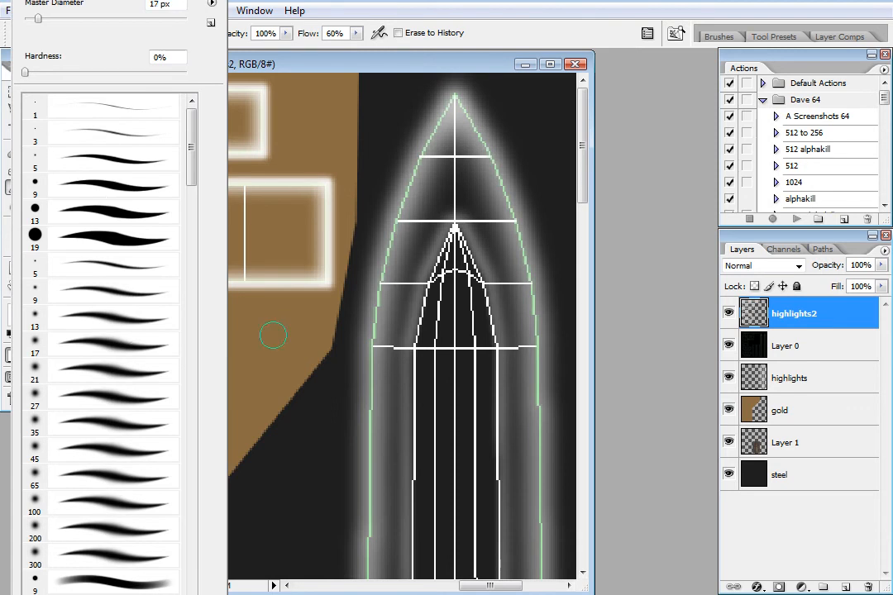
{"action": "left_click", "coordinate": [602, 279]}
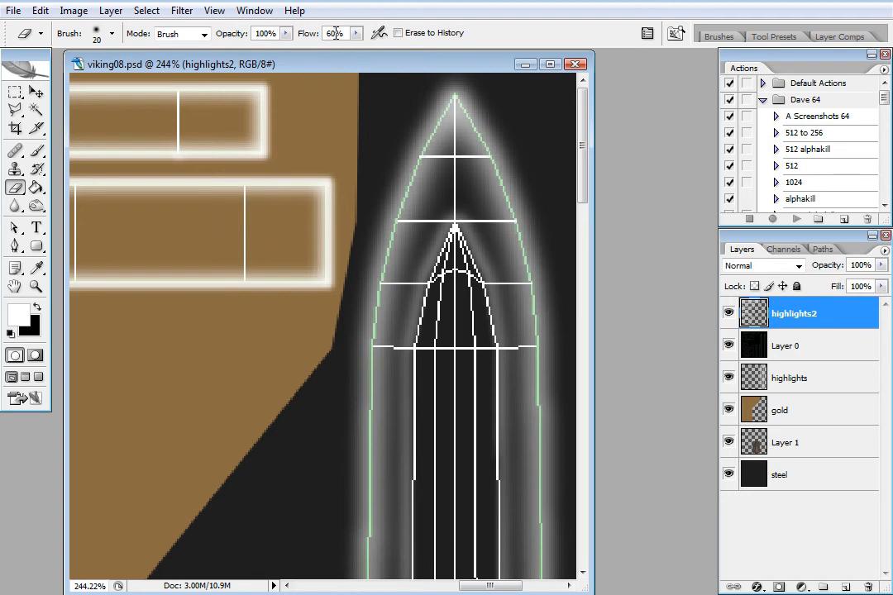
{"action": "mouse_move", "coordinate": [295, 234]}
{"action": "left_mouse_down"}
{"action": "mouse_move", "coordinate": [360, 233]}
{"action": "mouse_move", "coordinate": [305, 227]}
{"action": "mouse_move", "coordinate": [354, 215]}
{"action": "mouse_move", "coordinate": [315, 207]}
{"action": "mouse_move", "coordinate": [309, 213]}
{"action": "mouse_move", "coordinate": [361, 215]}
{"action": "mouse_move", "coordinate": [309, 209]}
{"action": "mouse_move", "coordinate": [363, 209]}
{"action": "mouse_move", "coordinate": [309, 215]}
{"action": "mouse_move", "coordinate": [339, 253]}
{"action": "mouse_move", "coordinate": [285, 256]}
{"action": "mouse_move", "coordinate": [384, 249]}
{"action": "mouse_move", "coordinate": [307, 248]}
{"action": "mouse_move", "coordinate": [364, 246]}
{"action": "left_mouse_up"}
{"action": "mouse_move", "coordinate": [297, 153]}
{"action": "left_mouse_down"}
{"action": "mouse_move", "coordinate": [259, 119]}
{"action": "mouse_move", "coordinate": [231, 123]}
{"action": "mouse_move", "coordinate": [281, 121]}
{"action": "mouse_move", "coordinate": [241, 110]}
{"action": "mouse_move", "coordinate": [251, 144]}
{"action": "mouse_move", "coordinate": [281, 157]}
{"action": "left_mouse_up"}
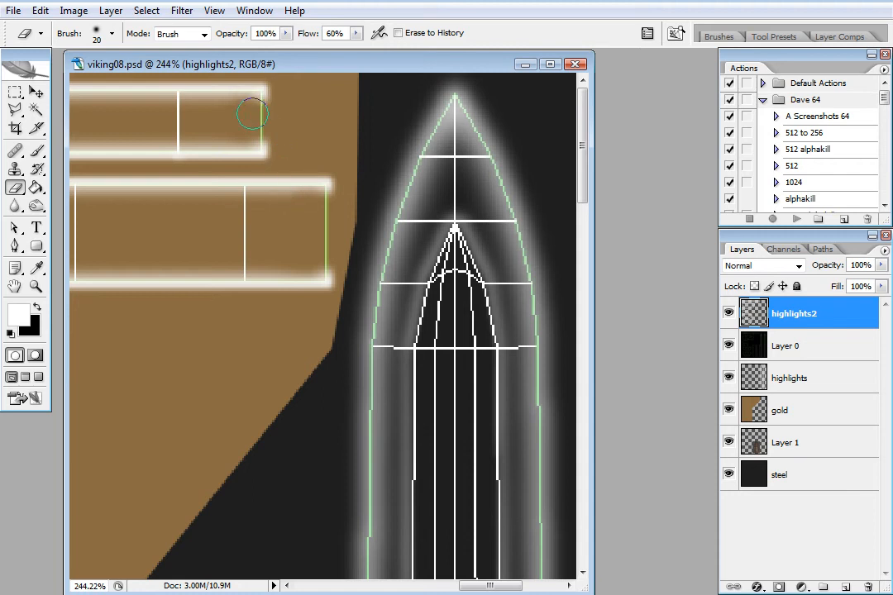
Step: Erase the white highlight along the left-hand short ends of the two long gold strips
{"action": "left_click_drag", "start_coordinate": [477, 586], "coordinate": [252, 571]}
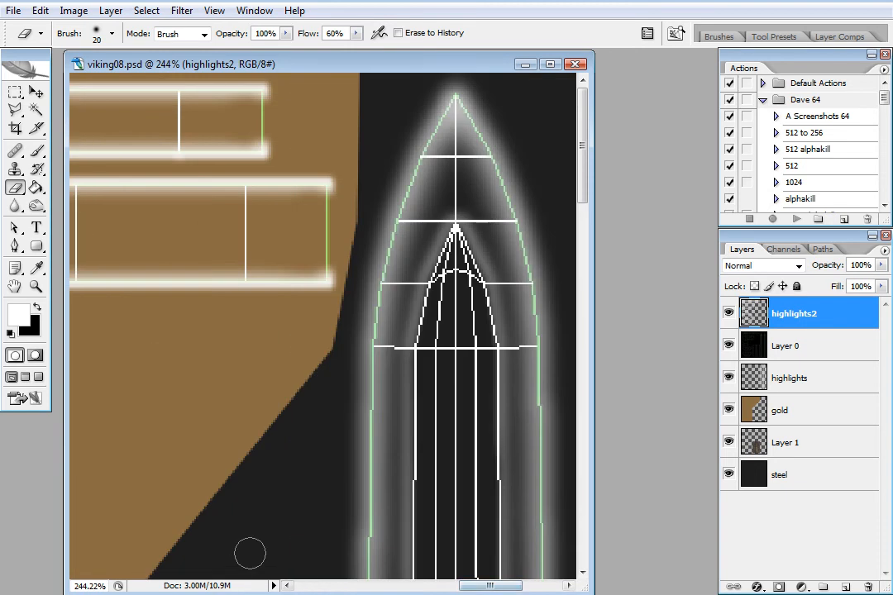
{"action": "left_click", "coordinate": [306, 587]}
{"action": "left_click_drag", "start_coordinate": [418, 586], "coordinate": [315, 589]}
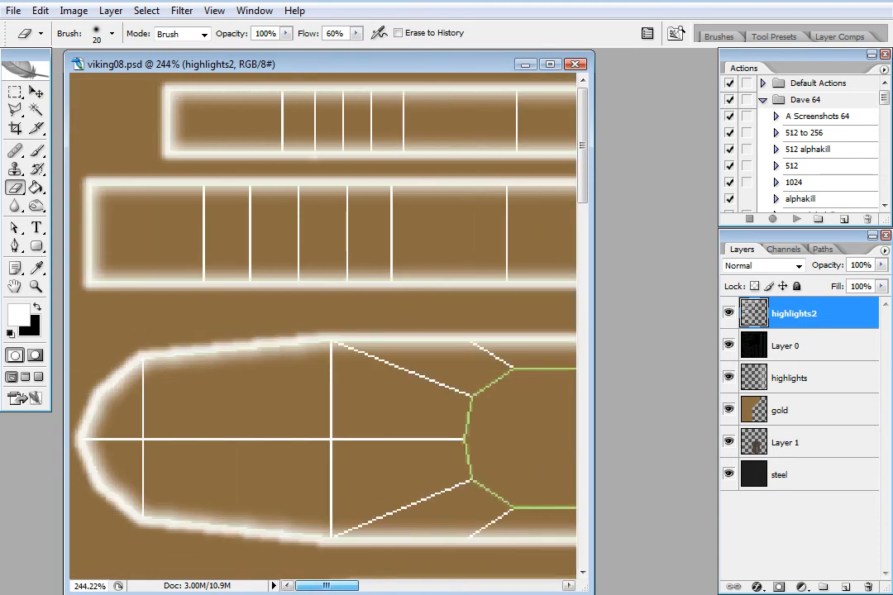
{"action": "mouse_move", "coordinate": [81, 249]}
{"action": "left_mouse_down"}
{"action": "mouse_move", "coordinate": [109, 253]}
{"action": "mouse_move", "coordinate": [87, 248]}
{"action": "mouse_move", "coordinate": [103, 259]}
{"action": "mouse_move", "coordinate": [81, 258]}
{"action": "mouse_move", "coordinate": [114, 223]}
{"action": "mouse_move", "coordinate": [103, 225]}
{"action": "mouse_move", "coordinate": [79, 177]}
{"action": "mouse_move", "coordinate": [85, 243]}
{"action": "left_mouse_up"}
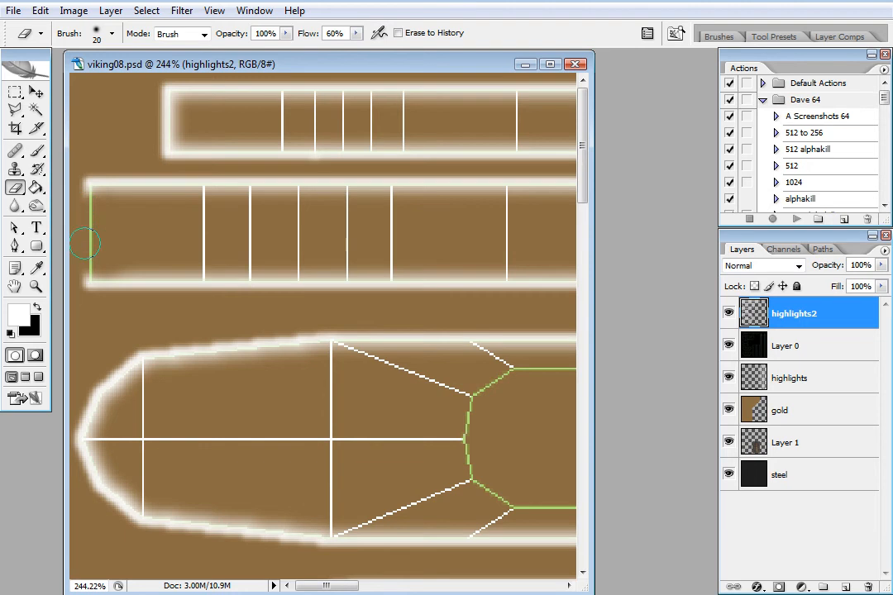
{"action": "mouse_move", "coordinate": [206, 120]}
{"action": "left_mouse_down"}
{"action": "mouse_move", "coordinate": [139, 116]}
{"action": "mouse_move", "coordinate": [195, 116]}
{"action": "mouse_move", "coordinate": [144, 118]}
{"action": "mouse_move", "coordinate": [204, 126]}
{"action": "left_mouse_up"}
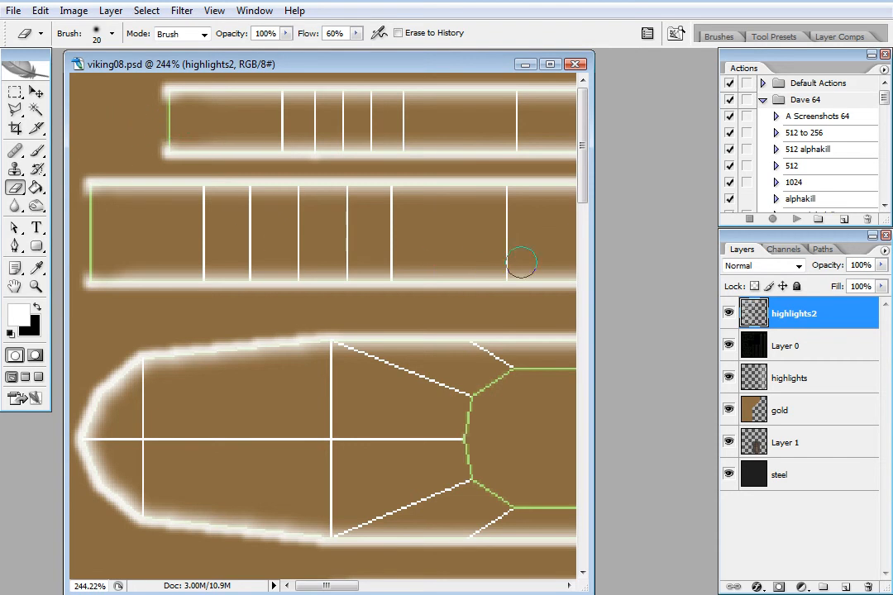
Step: Erase the highlight just below both top corners of the upper fan-shaped gold piece, keeping its top edge
{"action": "left_click_drag", "start_coordinate": [584, 144], "coordinate": [586, 412]}
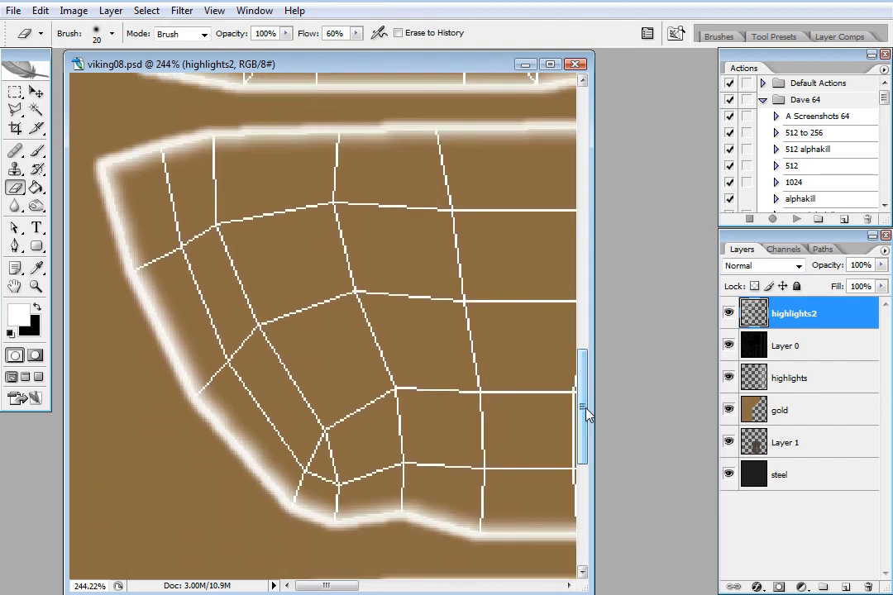
{"action": "mouse_move", "coordinate": [153, 209]}
{"action": "left_mouse_down"}
{"action": "mouse_move", "coordinate": [91, 235]}
{"action": "mouse_move", "coordinate": [91, 215]}
{"action": "mouse_move", "coordinate": [136, 197]}
{"action": "mouse_move", "coordinate": [104, 201]}
{"action": "mouse_move", "coordinate": [115, 169]}
{"action": "mouse_move", "coordinate": [84, 169]}
{"action": "mouse_move", "coordinate": [116, 162]}
{"action": "mouse_move", "coordinate": [96, 202]}
{"action": "mouse_move", "coordinate": [155, 305]}
{"action": "mouse_move", "coordinate": [81, 170]}
{"action": "left_mouse_up"}
{"action": "left_click_drag", "start_coordinate": [324, 586], "coordinate": [391, 585]}
{"action": "mouse_move", "coordinate": [419, 185]}
{"action": "left_mouse_down"}
{"action": "mouse_move", "coordinate": [442, 193]}
{"action": "mouse_move", "coordinate": [427, 188]}
{"action": "mouse_move", "coordinate": [437, 207]}
{"action": "mouse_move", "coordinate": [457, 195]}
{"action": "left_mouse_up"}
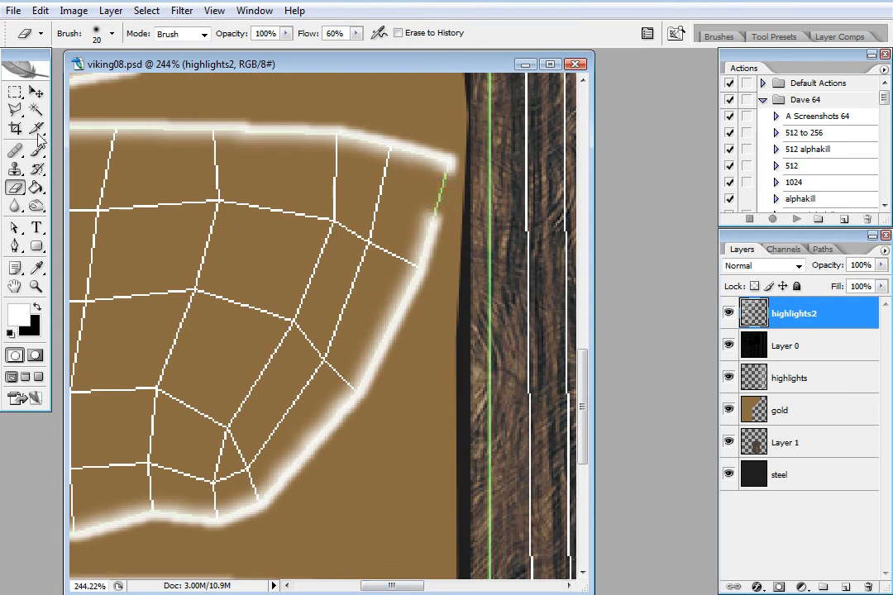
Step: Outline the sides and bottom edge of the upper fan-shaped piece with the Polygonal Lasso, delete their highlight and deselect
{"action": "left_click", "coordinate": [14, 110]}
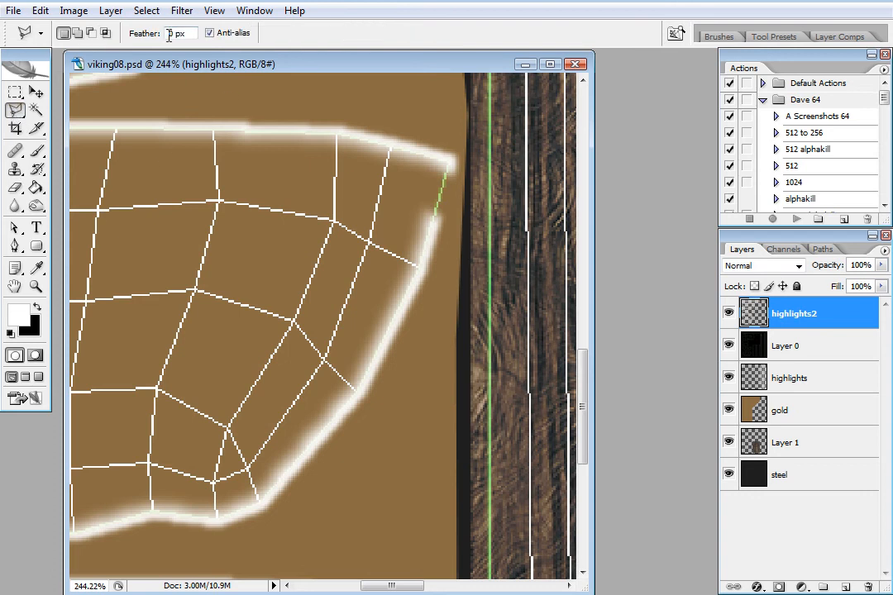
{"action": "left_click", "coordinate": [398, 175]}
{"action": "left_click", "coordinate": [104, 219]}
{"action": "left_click", "coordinate": [90, 302]}
{"action": "left_click", "coordinate": [245, 550]}
{"action": "left_click", "coordinate": [402, 549]}
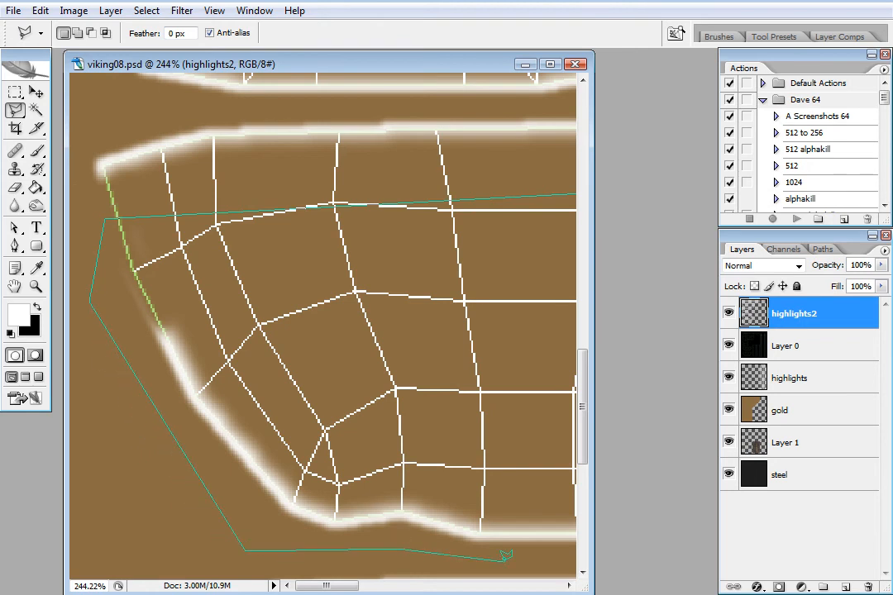
{"action": "left_click", "coordinate": [334, 542]}
{"action": "double_click", "coordinate": [446, 256]}
{"action": "key", "text": "Delete"}
{"action": "key", "text": "ctrl+d"}
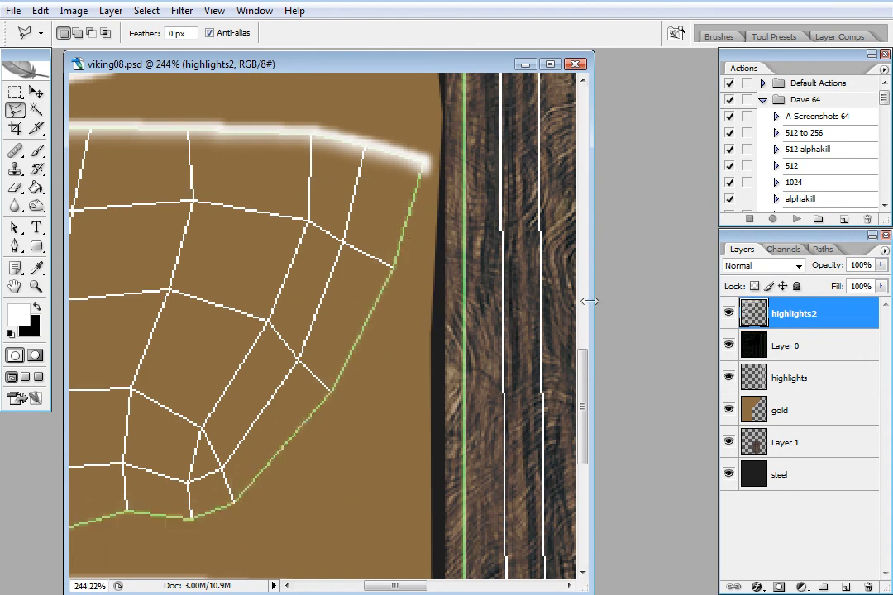
Step: Erase the highlight just below both top corners of the lower fan-shaped gold piece, keeping its top edge
{"action": "left_click_drag", "start_coordinate": [582, 364], "coordinate": [584, 503]}
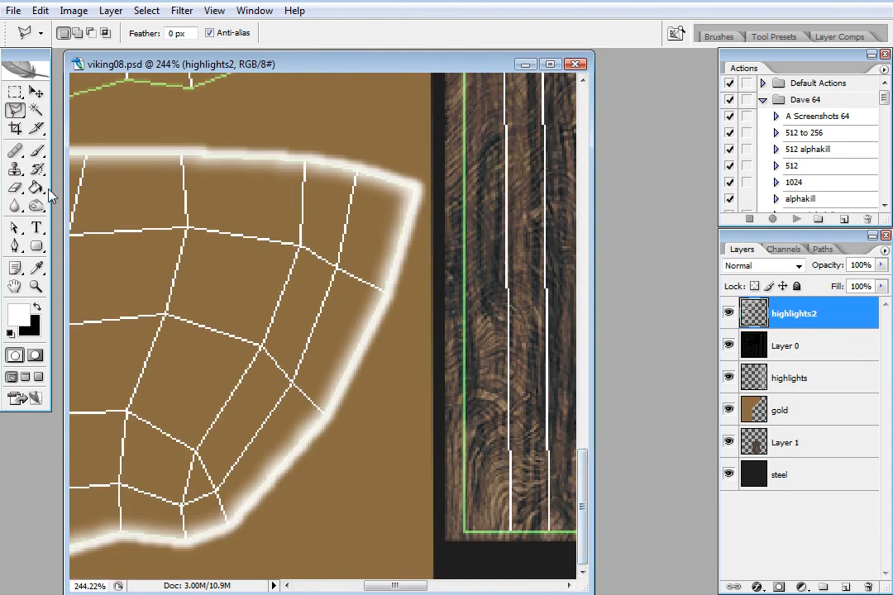
{"action": "left_click", "coordinate": [14, 189]}
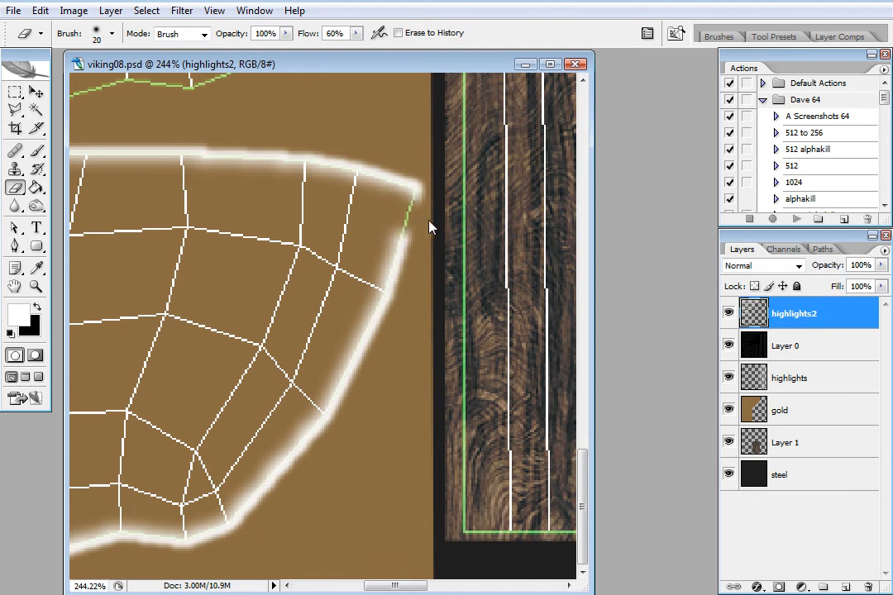
{"action": "left_click", "coordinate": [409, 236]}
{"action": "left_click_drag", "start_coordinate": [411, 585], "coordinate": [314, 591]}
{"action": "mouse_move", "coordinate": [151, 212]}
{"action": "left_mouse_down"}
{"action": "mouse_move", "coordinate": [123, 210]}
{"action": "mouse_move", "coordinate": [84, 226]}
{"action": "mouse_move", "coordinate": [147, 215]}
{"action": "mouse_move", "coordinate": [76, 231]}
{"action": "left_mouse_up"}
Step: Outline the sides and bottom edge of the lower fan-shaped piece with the Polygonal Lasso, delete their highlight and deselect
{"action": "left_click", "coordinate": [14, 109]}
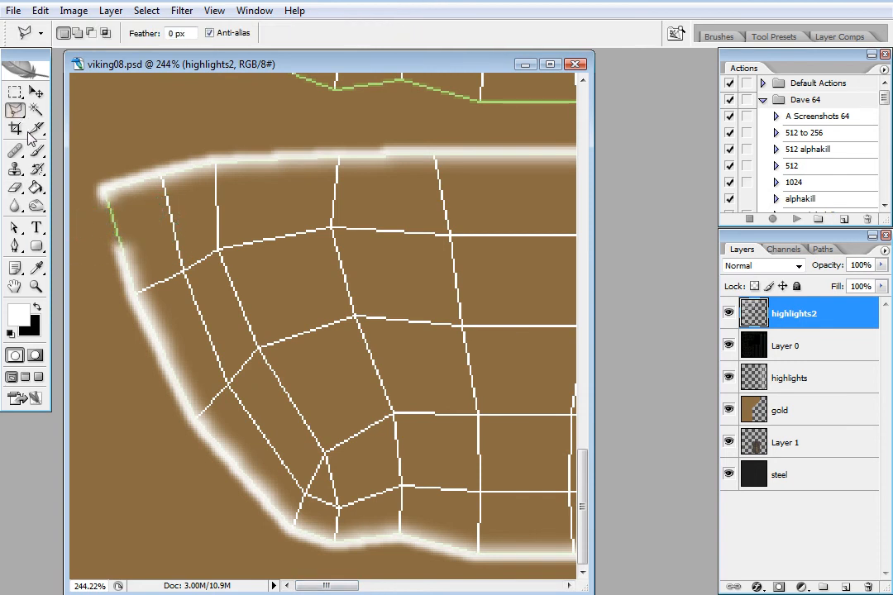
{"action": "left_click", "coordinate": [126, 216]}
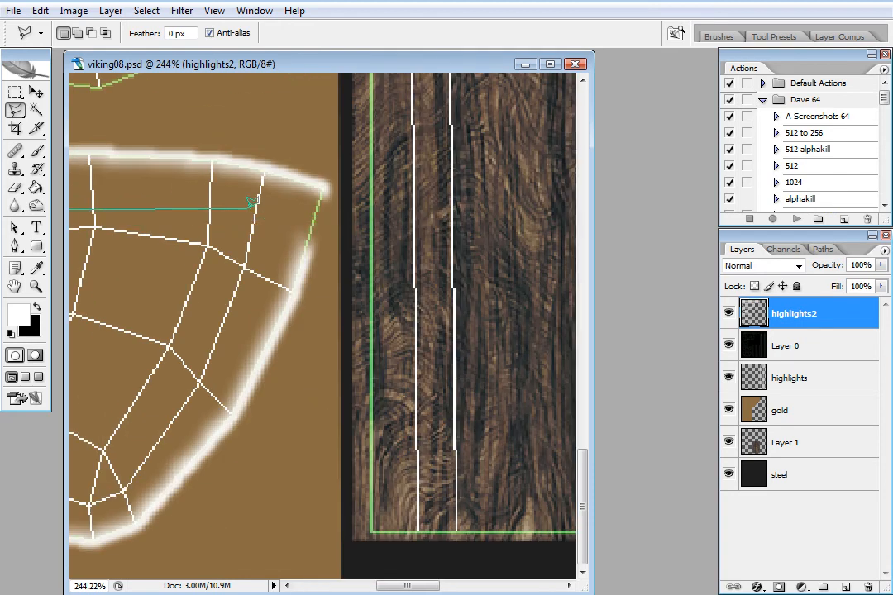
{"action": "left_click", "coordinate": [253, 208]}
{"action": "left_click", "coordinate": [335, 224]}
{"action": "left_click", "coordinate": [300, 494]}
{"action": "left_click", "coordinate": [234, 560]}
{"action": "left_click", "coordinate": [102, 572]}
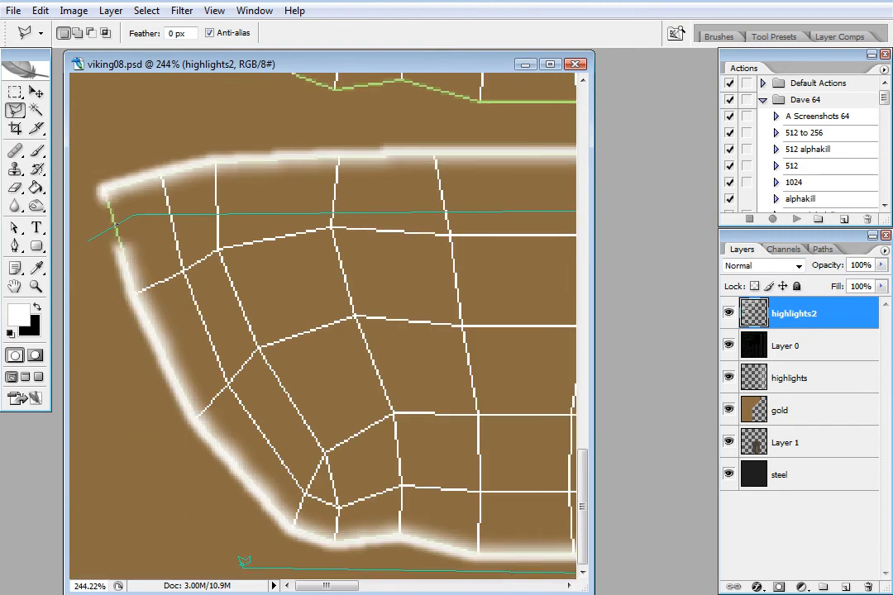
{"action": "double_click", "coordinate": [91, 299]}
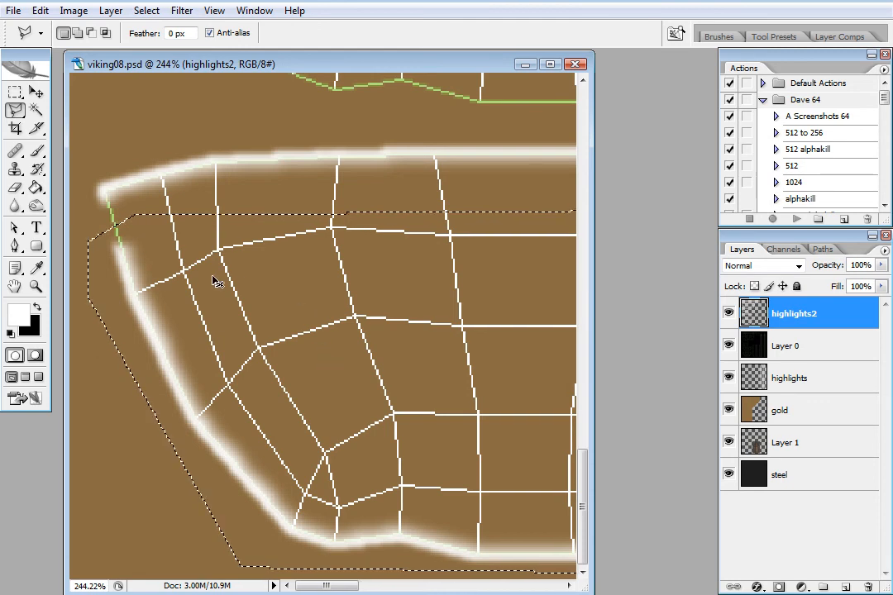
{"action": "key", "text": "Delete"}
{"action": "key", "text": "ctrl+d"}
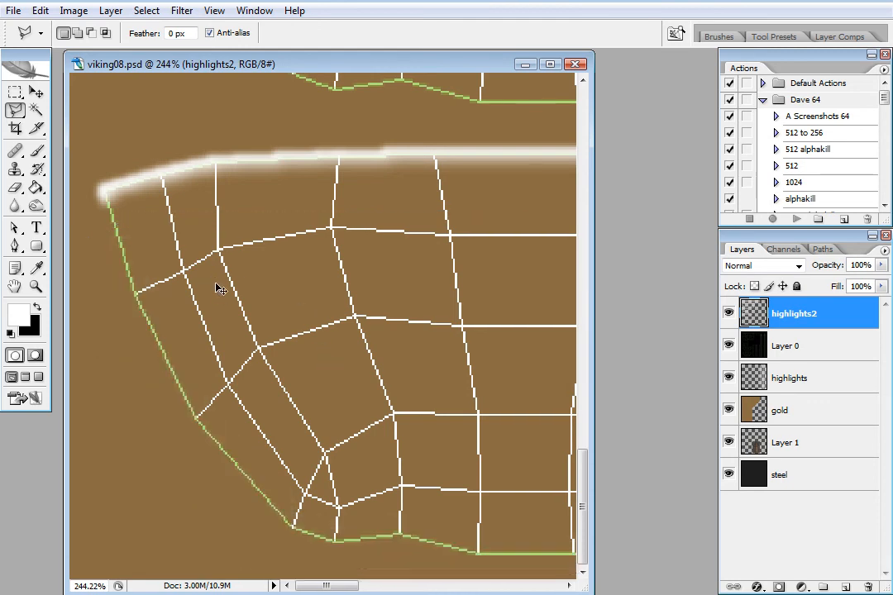
Step: Move the highlights2 layer below Layer 0 and hide the Layer 0 wireframe
{"action": "left_click", "coordinate": [36, 286]}
{"action": "right_click", "coordinate": [313, 291]}
{"action": "left_click", "coordinate": [327, 302]}
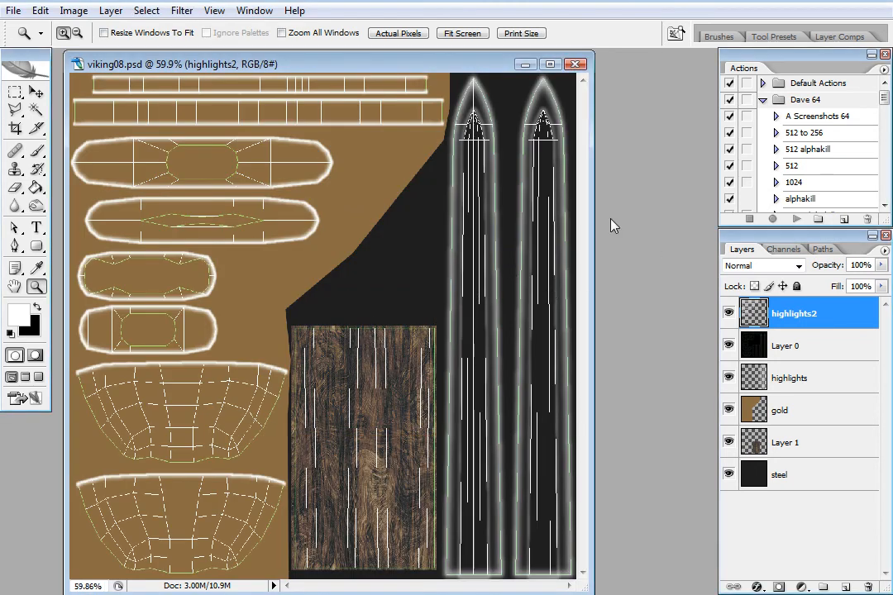
{"action": "left_click_drag", "start_coordinate": [827, 313], "coordinate": [822, 364]}
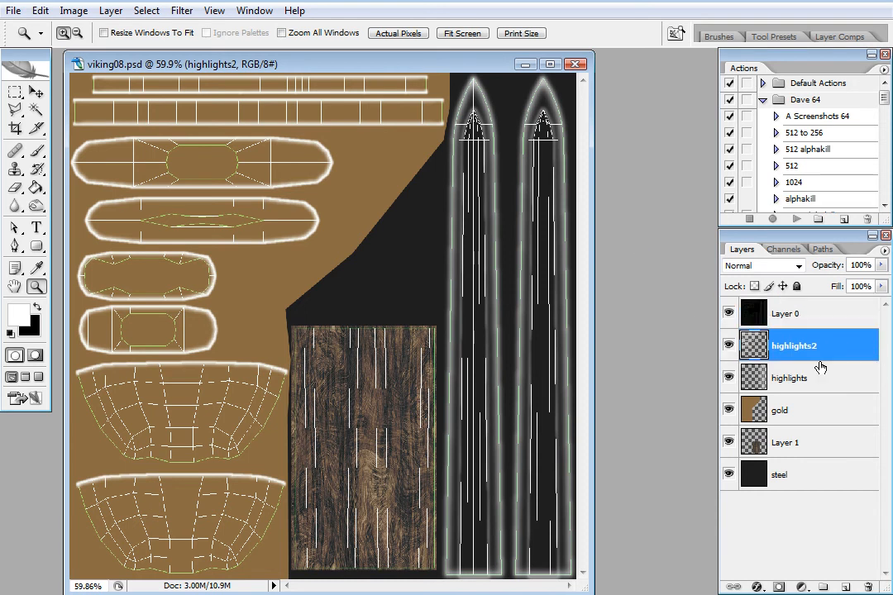
{"action": "left_click", "coordinate": [729, 315]}
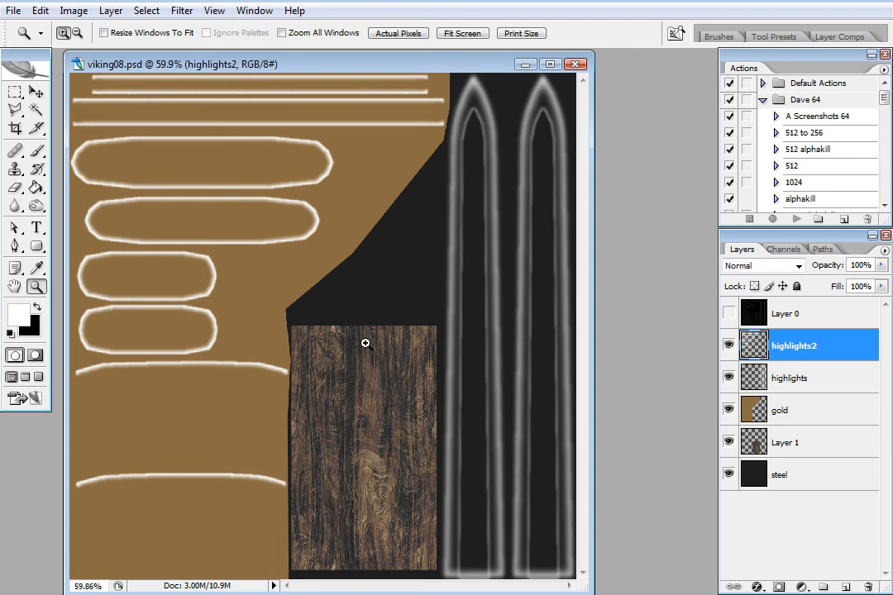
{"action": "key", "text": "v"}
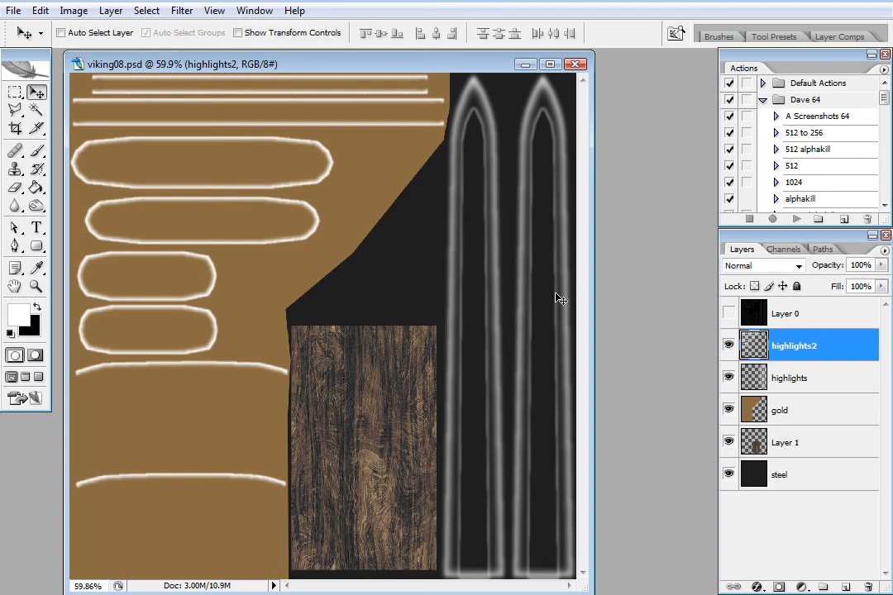
Step: Lower the opacity of the highlights2 layer to 36%
{"action": "left_click", "coordinate": [882, 264]}
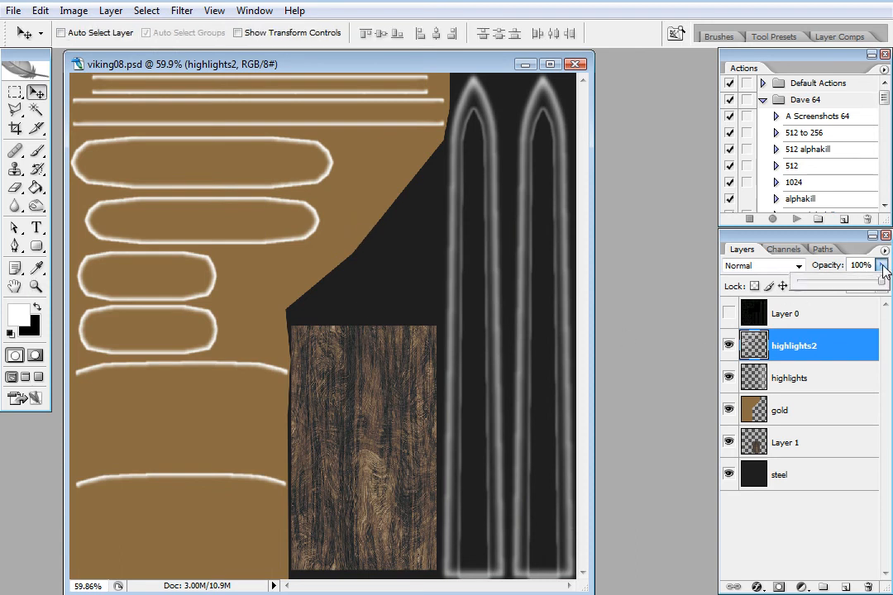
{"action": "mouse_move", "coordinate": [879, 284]}
{"action": "left_mouse_down"}
{"action": "mouse_move", "coordinate": [846, 291]}
{"action": "mouse_move", "coordinate": [879, 296]}
{"action": "mouse_move", "coordinate": [882, 283]}
{"action": "left_mouse_up"}
{"action": "left_click", "coordinate": [641, 301]}
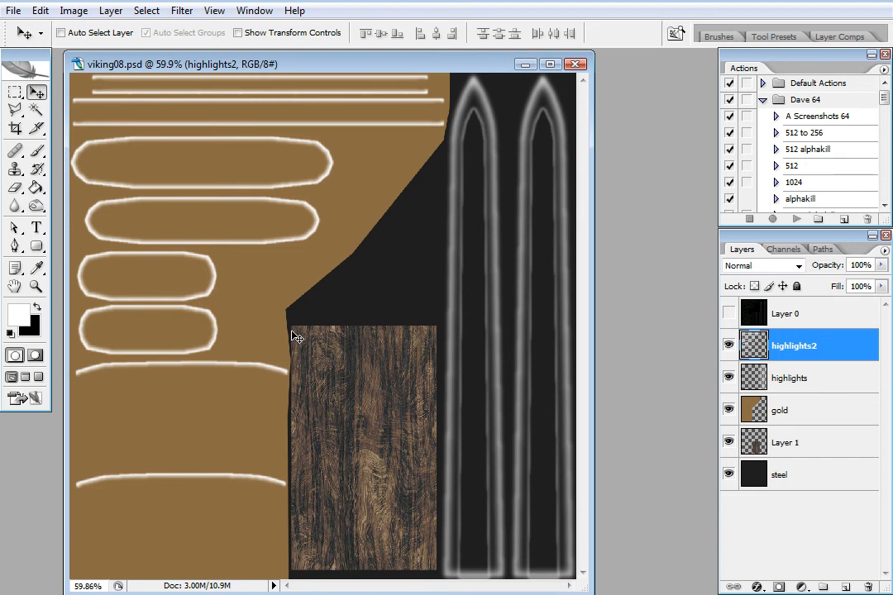
{"action": "key", "text": "6"}
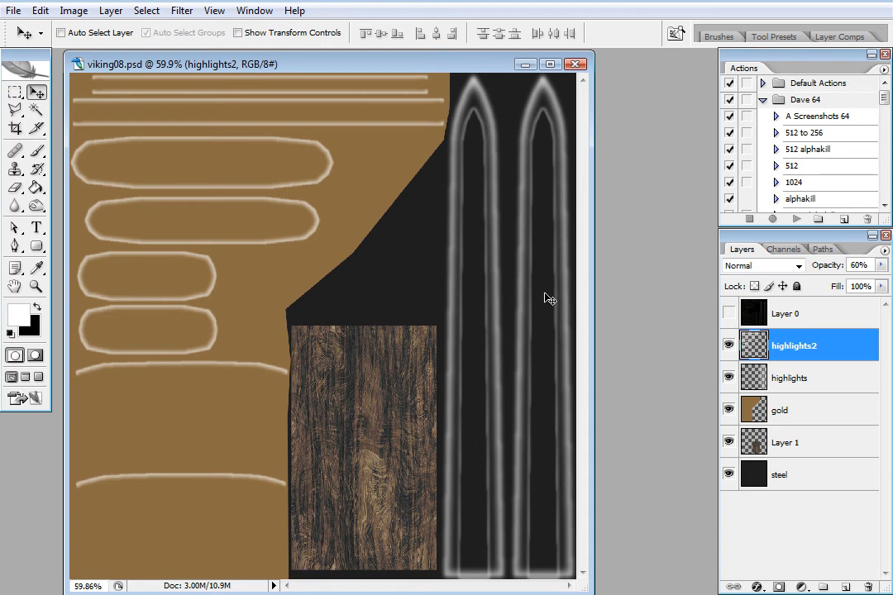
{"action": "key", "text": "3"}
{"action": "key", "text": "6"}
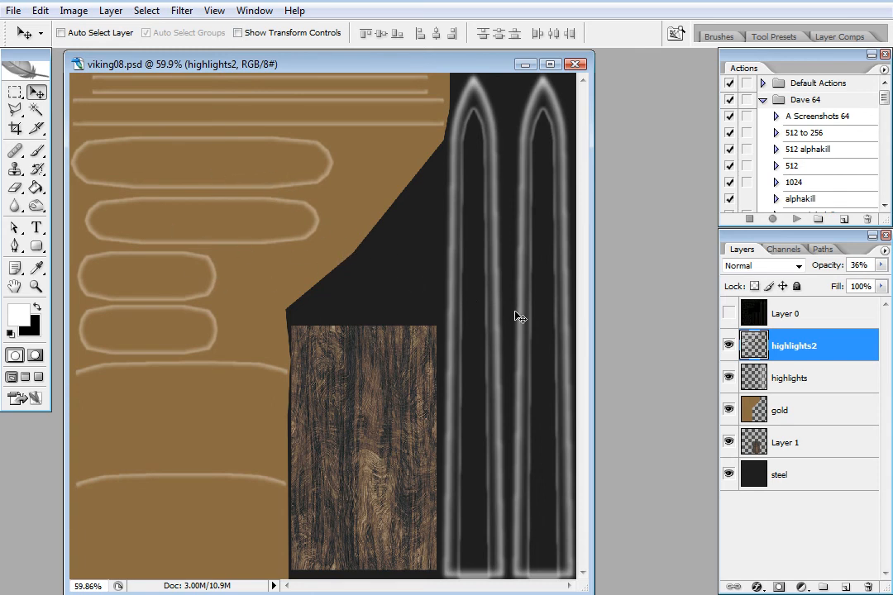
Step: Set the opacity of the highlights layer with the blade edges to 36%
{"action": "left_click", "coordinate": [837, 377]}
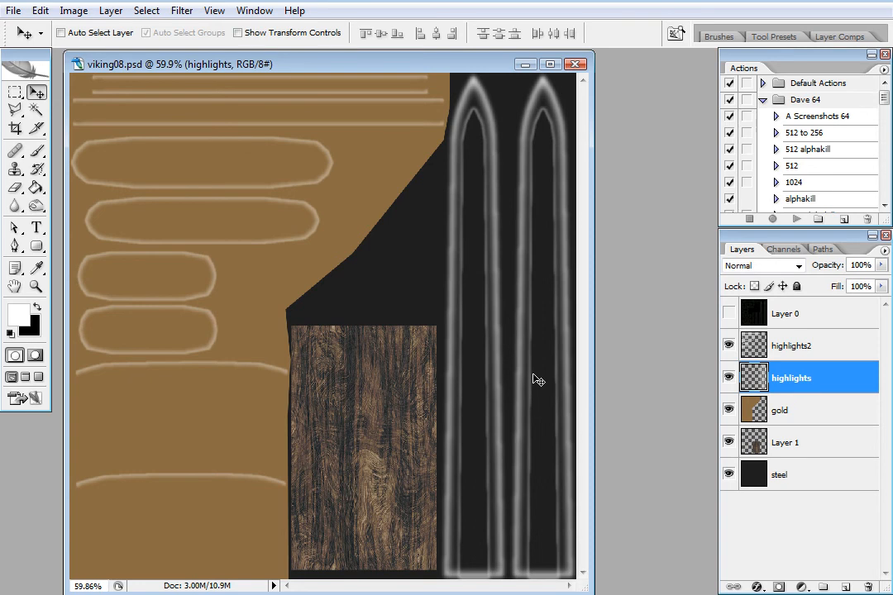
{"action": "key", "text": "3"}
{"action": "key", "text": "6"}
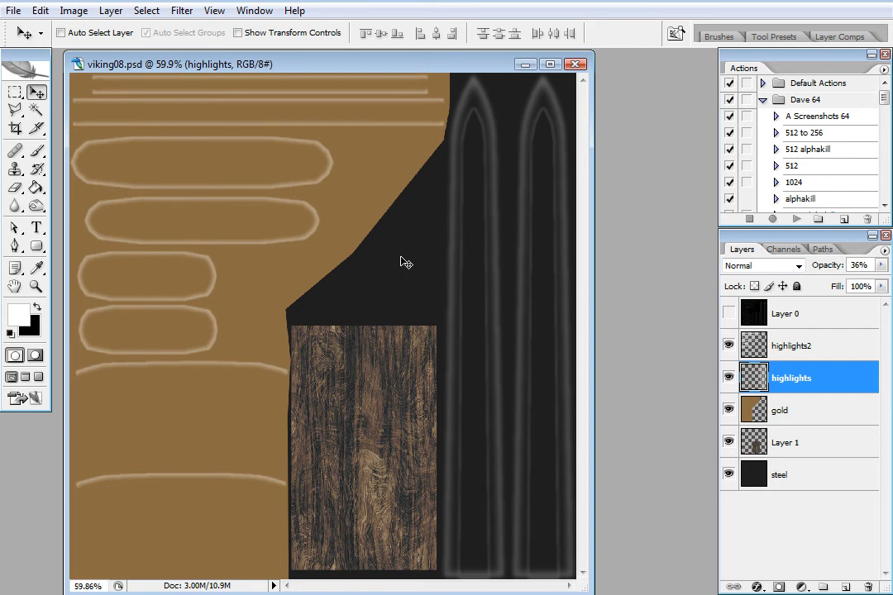
Step: Save a copy of the texture under the new name viking08_s in Photoshop format with layers
{"action": "key", "text": "ctrl+shift+s"}
{"action": "left_click", "coordinate": [266, 407]}
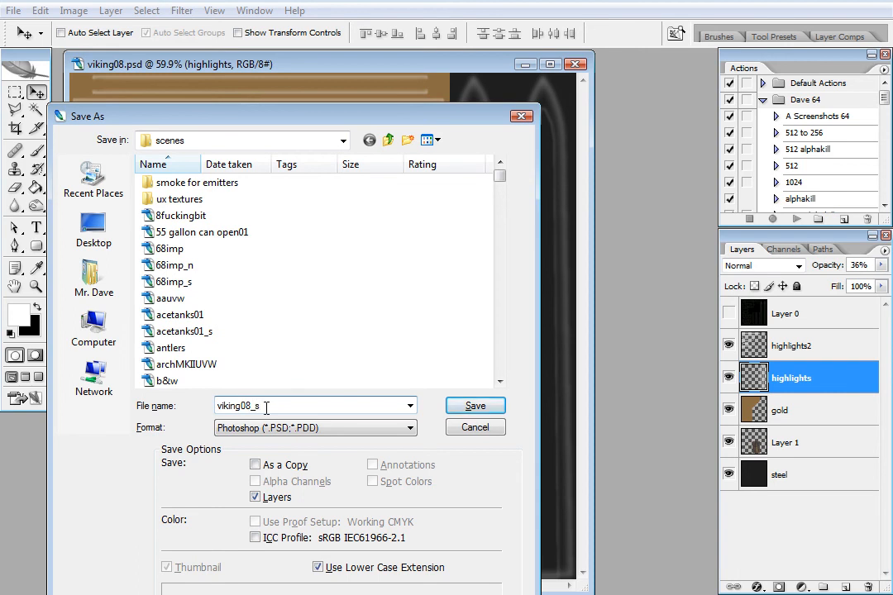
{"action": "type", "text": "_s"}
{"action": "left_click", "coordinate": [474, 409]}
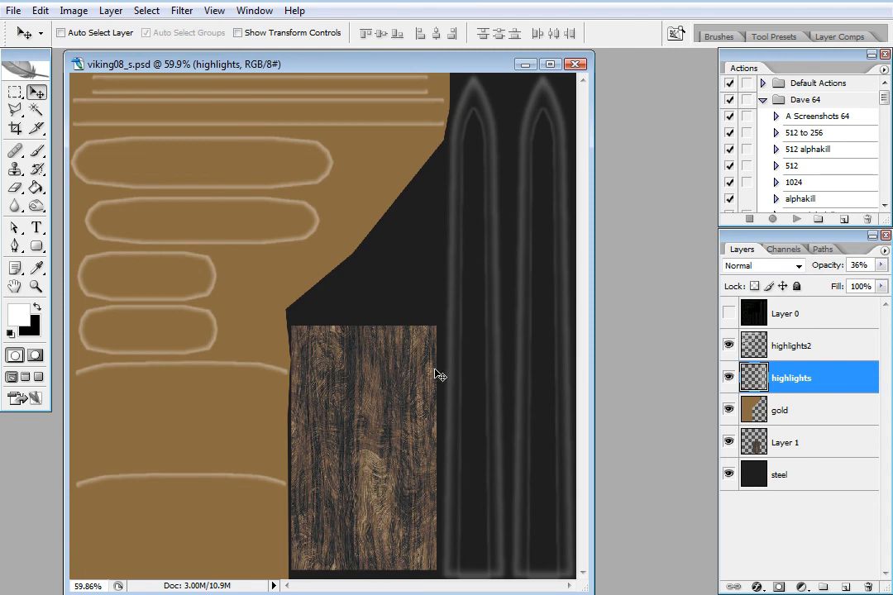
Step: Restore both the highlights and highlights2 layers to 100% opacity
{"action": "key", "text": "0"}
{"action": "left_click", "coordinate": [838, 347]}
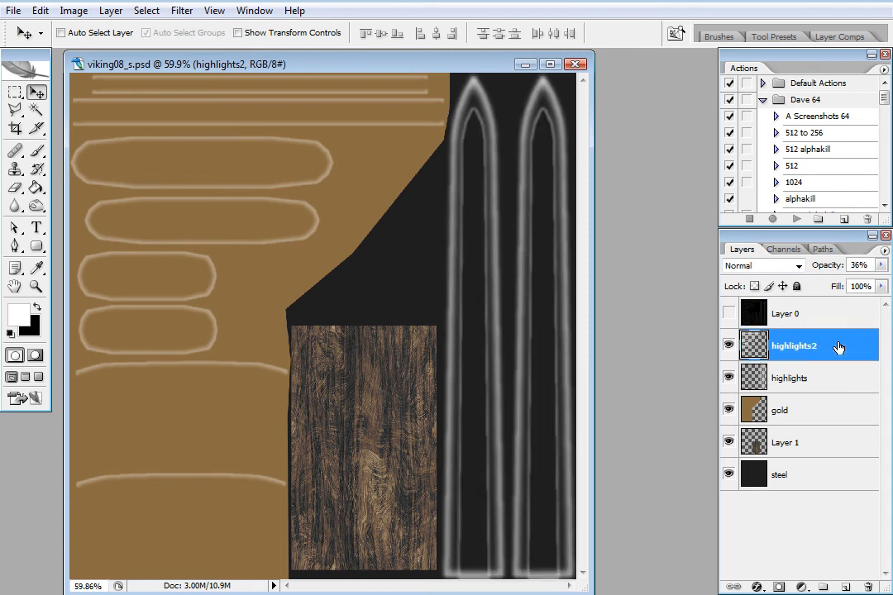
{"action": "key", "text": "0"}
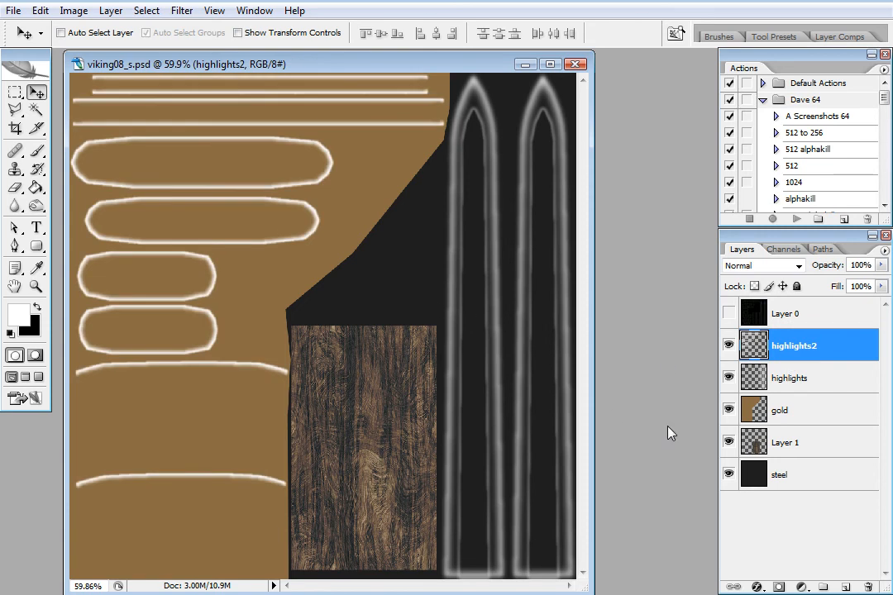
Step: Turn the wood on Layer 1 black with Hue/Saturation by setting Lightness to -100
{"action": "left_click", "coordinate": [821, 442]}
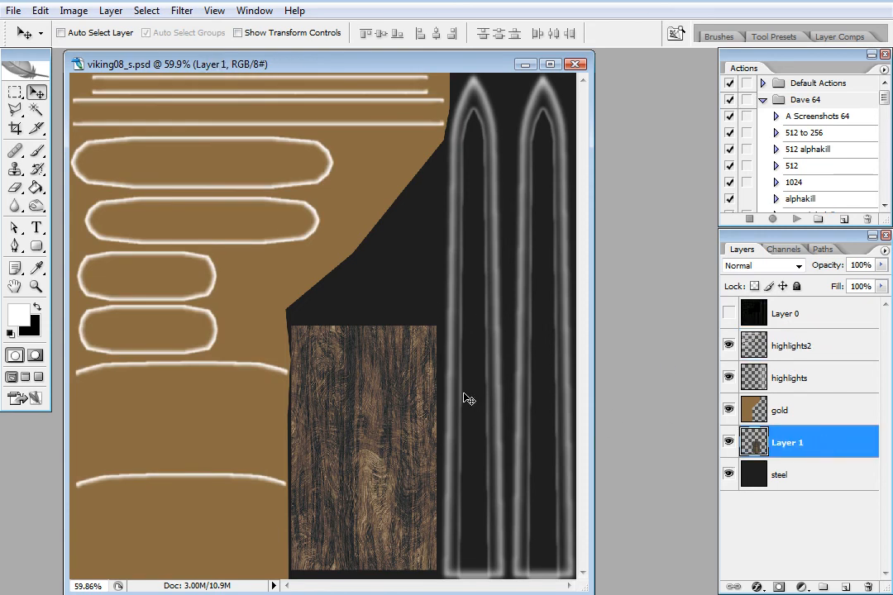
{"action": "key", "text": "ctrl+u"}
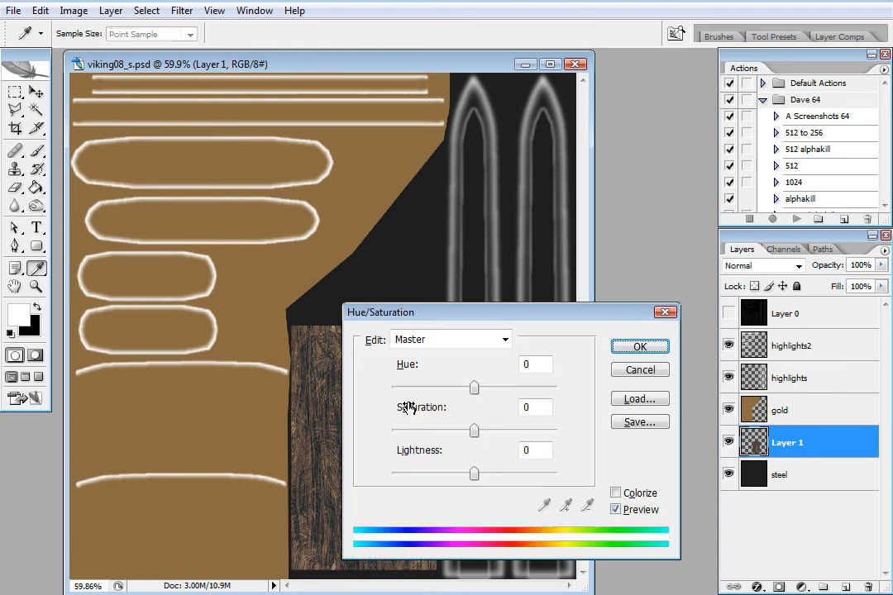
{"action": "left_click_drag", "start_coordinate": [480, 474], "coordinate": [343, 480]}
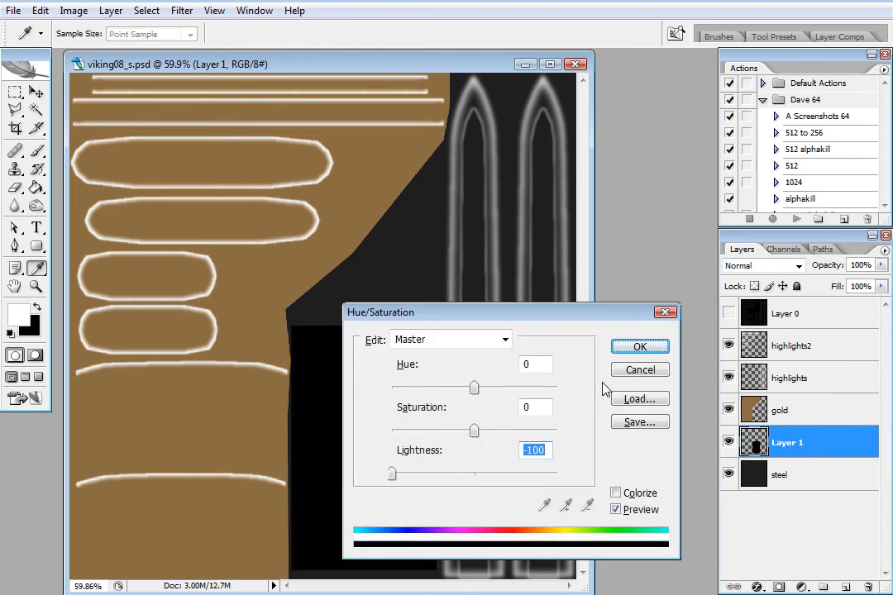
{"action": "left_click", "coordinate": [637, 348]}
{"action": "key", "text": "v"}
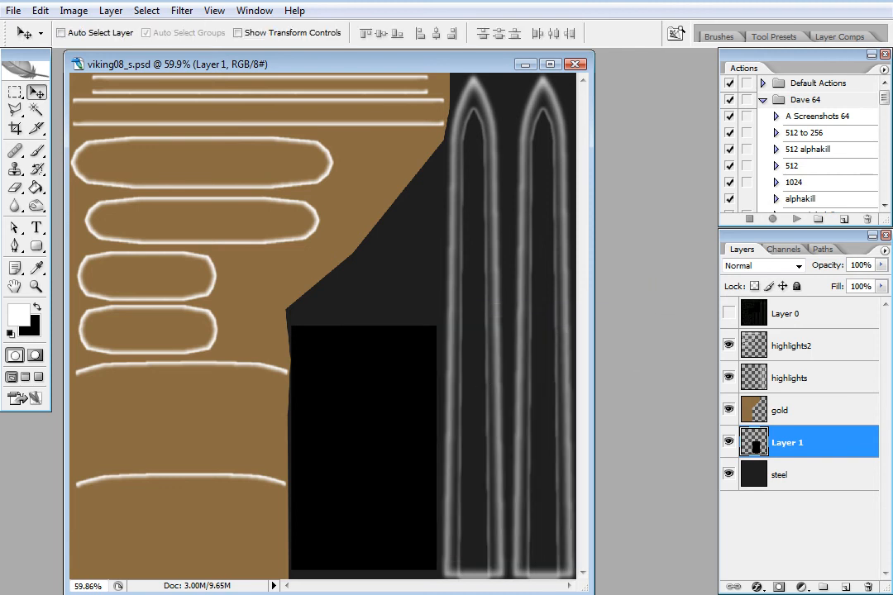
Step: Switch to 3ds Max and bring up the Maps list of the 01 - Default material in the Material Editor
{"action": "key", "text": "alt+Tab"}
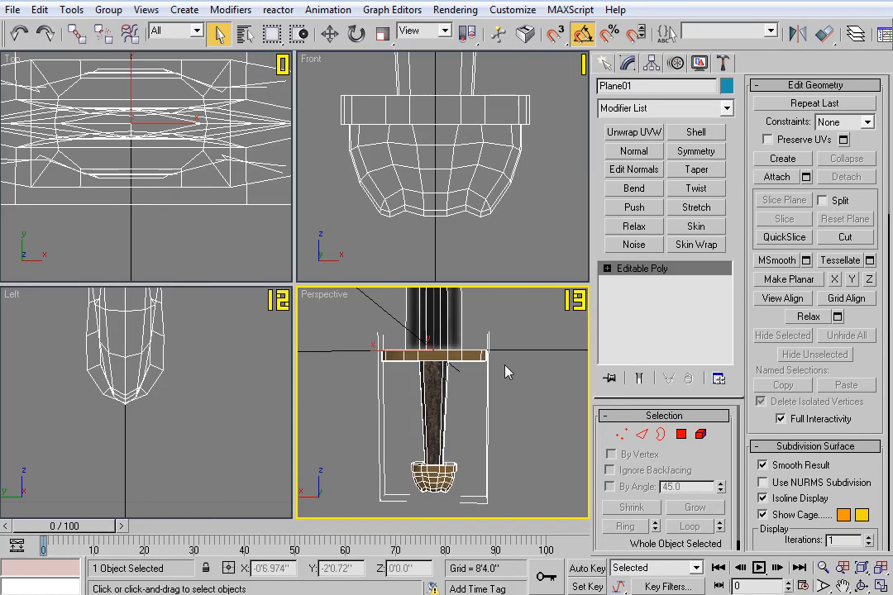
{"action": "key", "text": "m"}
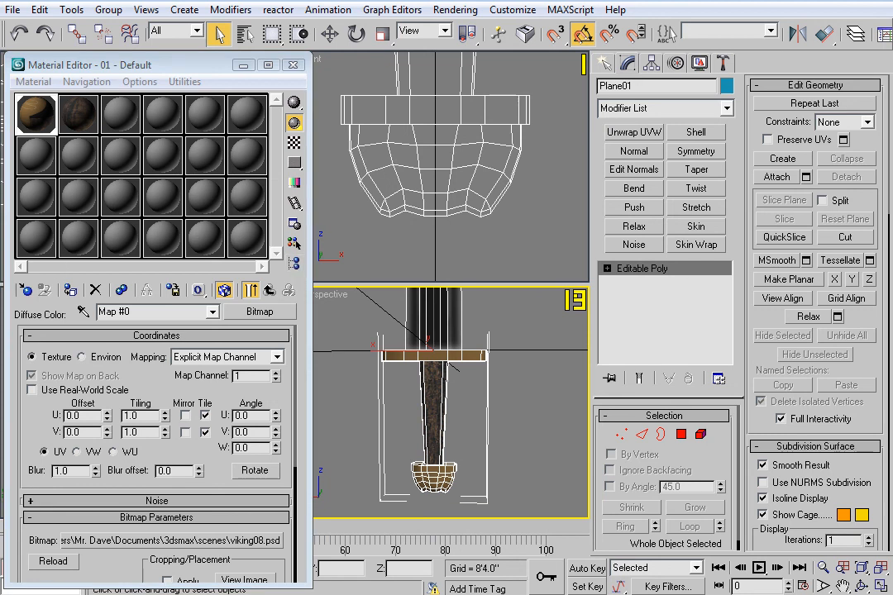
{"action": "left_click_drag", "start_coordinate": [112, 70], "coordinate": [400, 70]}
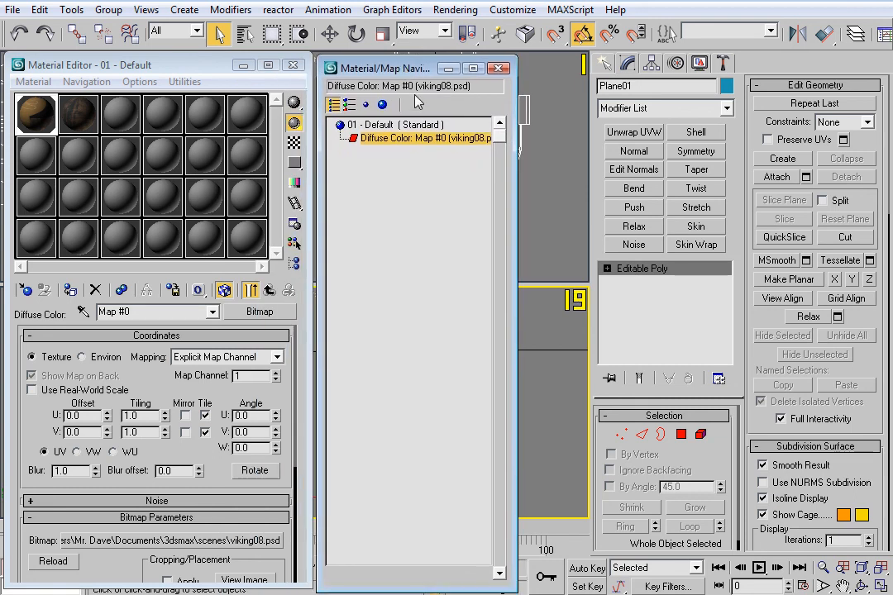
{"action": "left_click", "coordinate": [369, 124]}
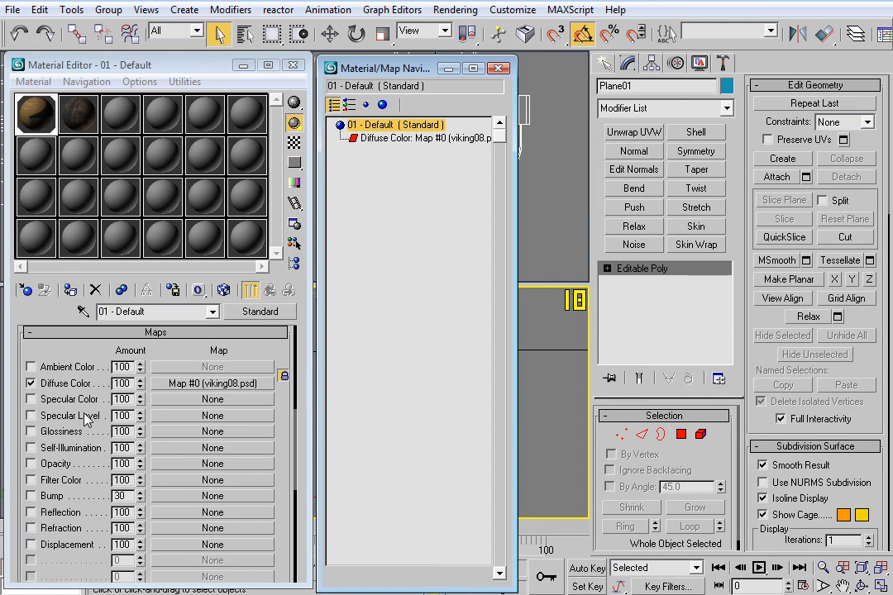
Step: Load viking08_s.psd with collapsed layers as the material's Specular Level bitmap, then close the Material Editor and inspect the sword in the Perspective view
{"action": "left_click", "coordinate": [186, 416]}
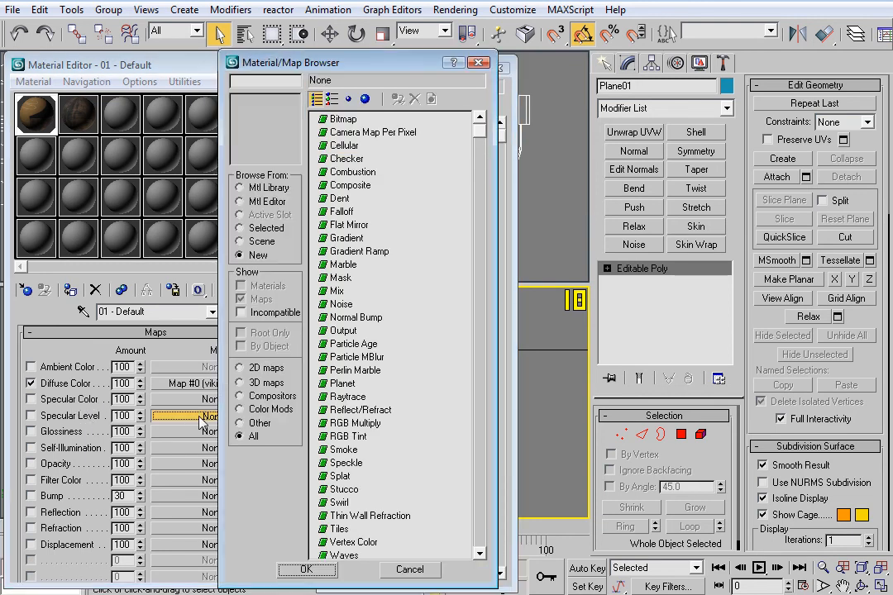
{"action": "double_click", "coordinate": [342, 119]}
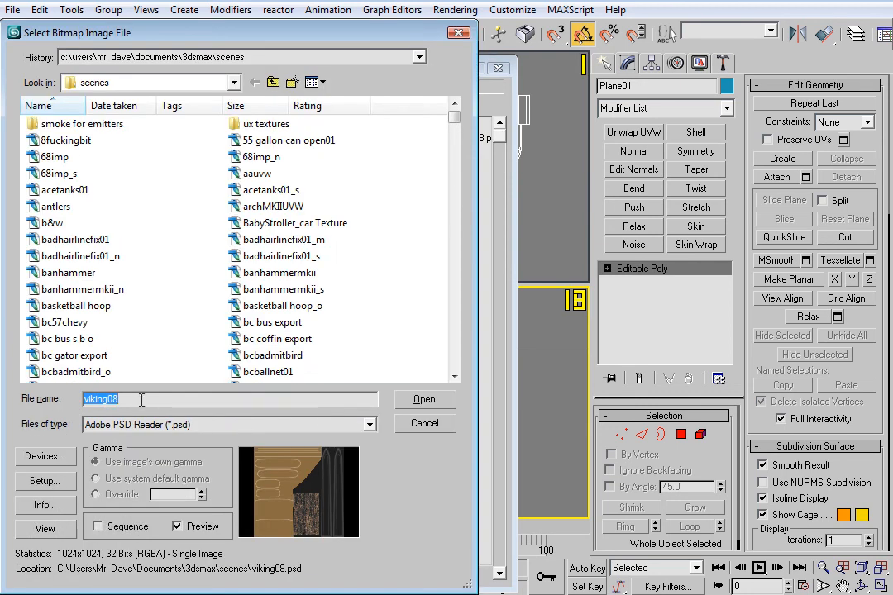
{"action": "left_click", "coordinate": [140, 398]}
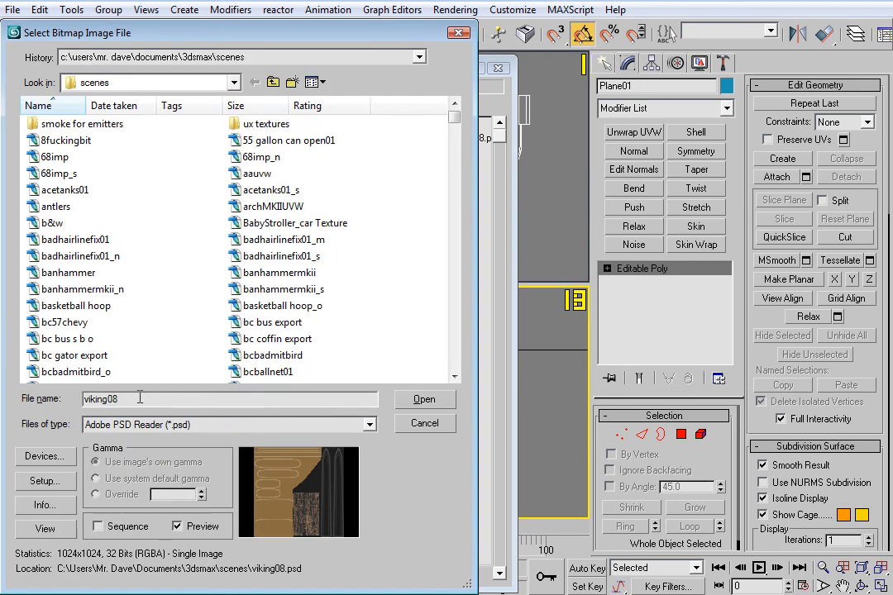
{"action": "type", "text": "_"}
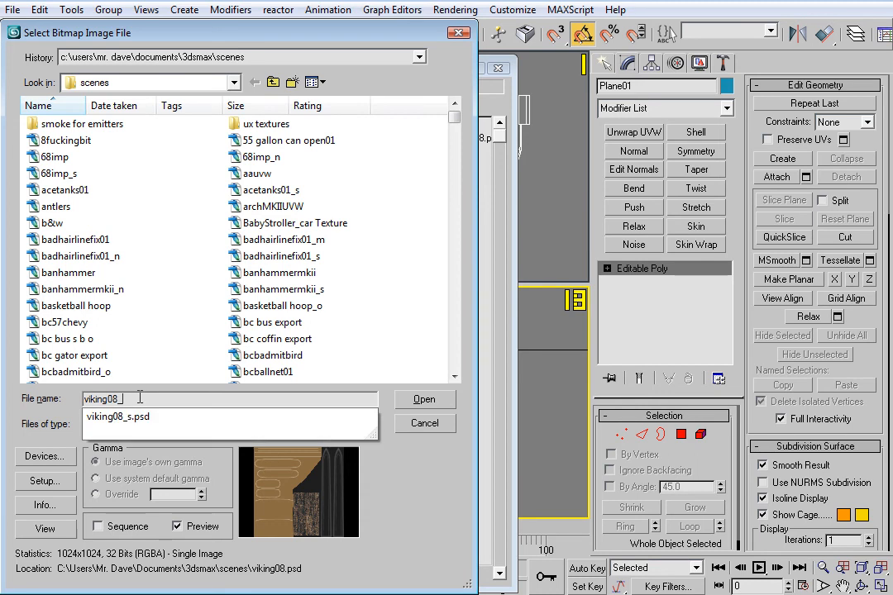
{"action": "left_click", "coordinate": [148, 417]}
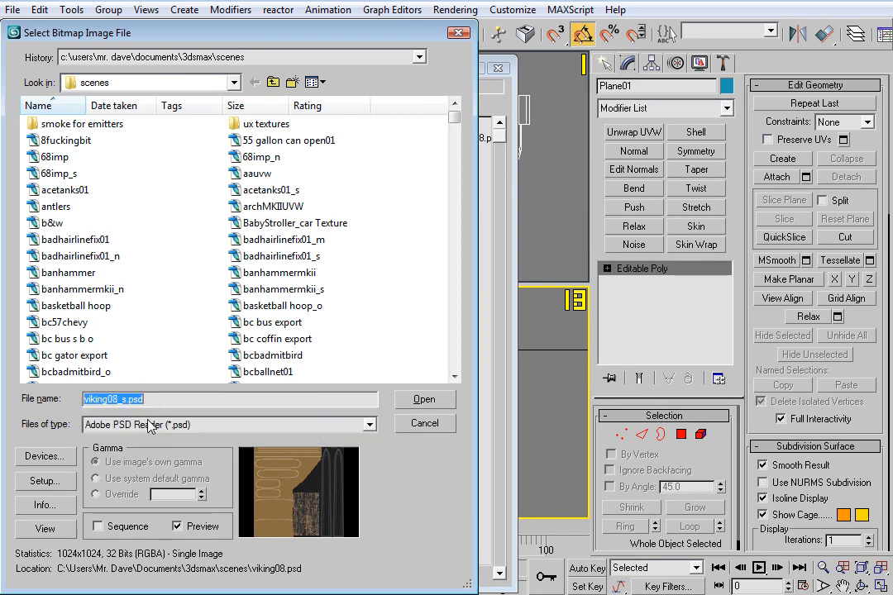
{"action": "left_click", "coordinate": [424, 399]}
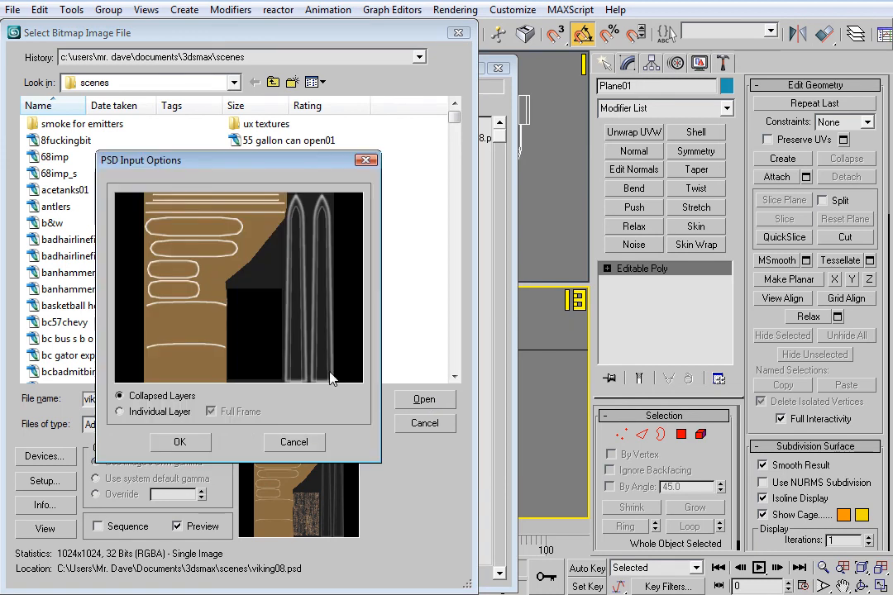
{"action": "left_click", "coordinate": [205, 439]}
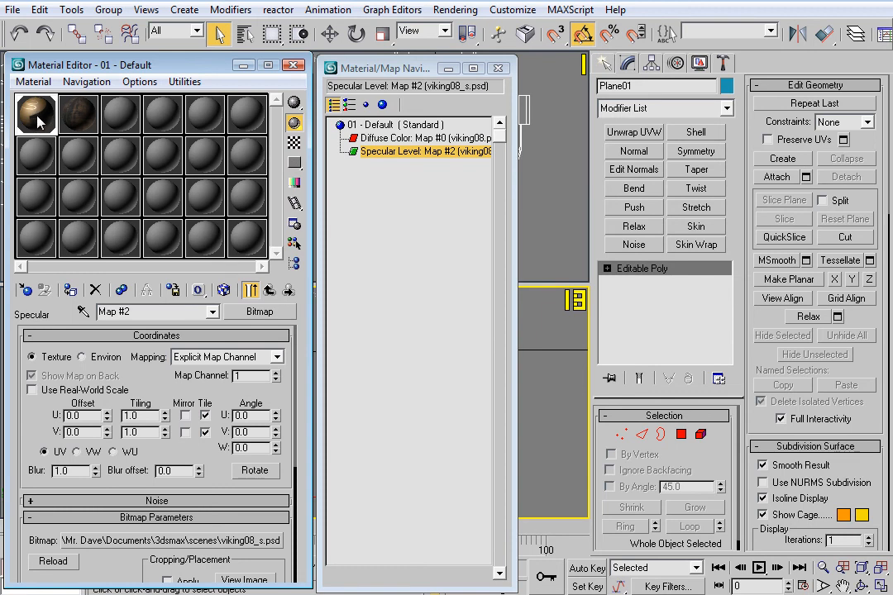
{"action": "left_click", "coordinate": [293, 66]}
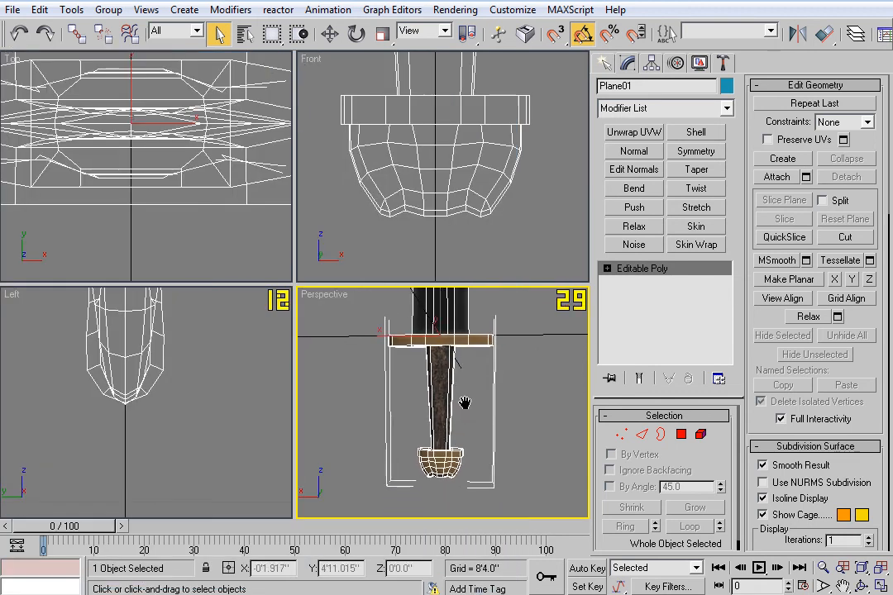
{"action": "middle_click_drag", "start_coordinate": [480, 394], "coordinate": [529, 439], "text": "alt"}
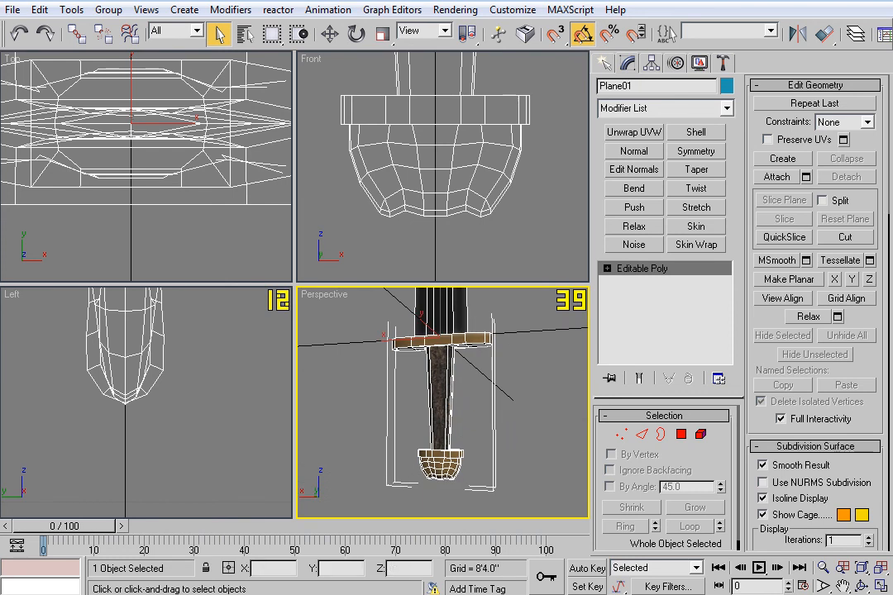
Step: Switch back to Photoshop, show the Layer 0 wireframe and close viking08_s.psd without saving changes
{"action": "key", "text": "alt+Tab"}
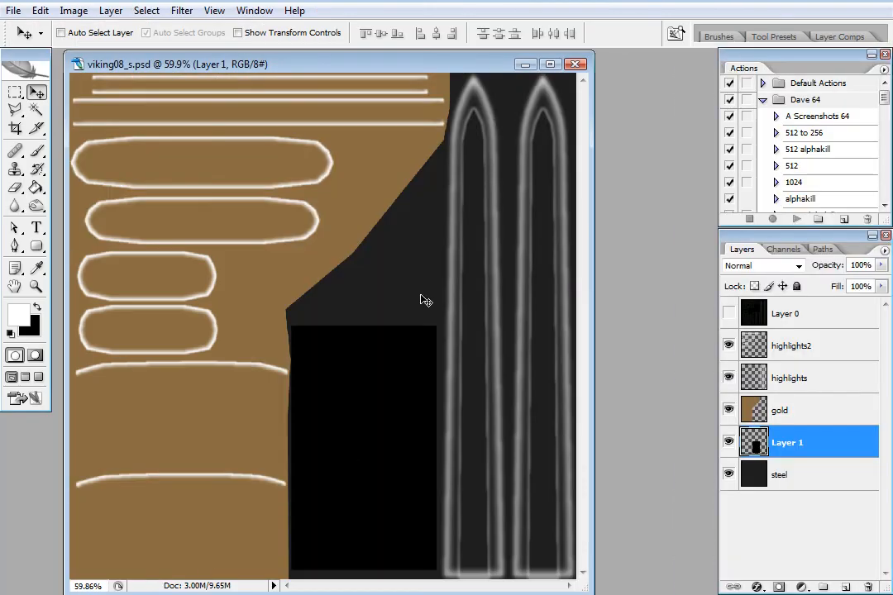
{"action": "left_click", "coordinate": [729, 313]}
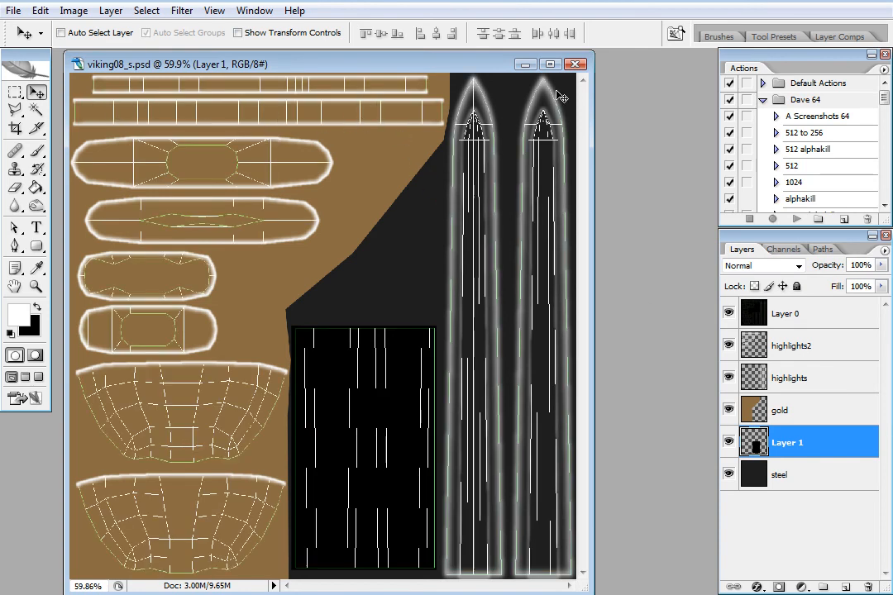
{"action": "left_click", "coordinate": [576, 65]}
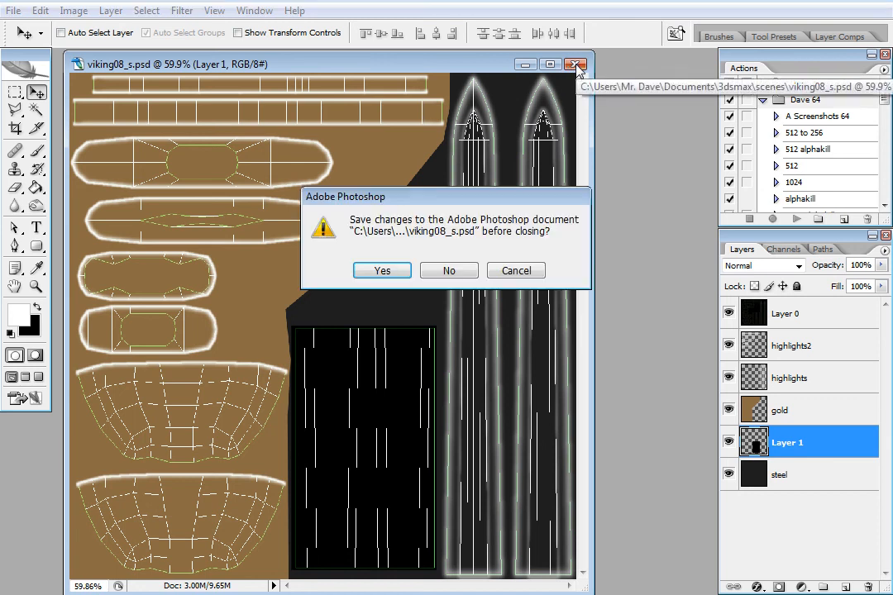
{"action": "left_click", "coordinate": [456, 271]}
Step: Reopen viking08.psd from the recent files, show its Layer 0 wireframe and select the gold layer
{"action": "left_click", "coordinate": [15, 11]}
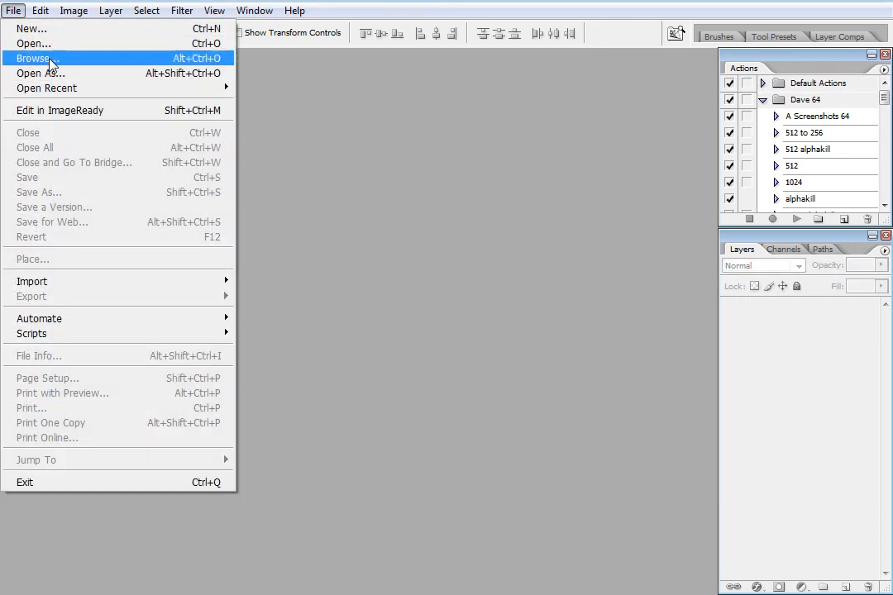
{"action": "mouse_move", "coordinate": [88, 88]}
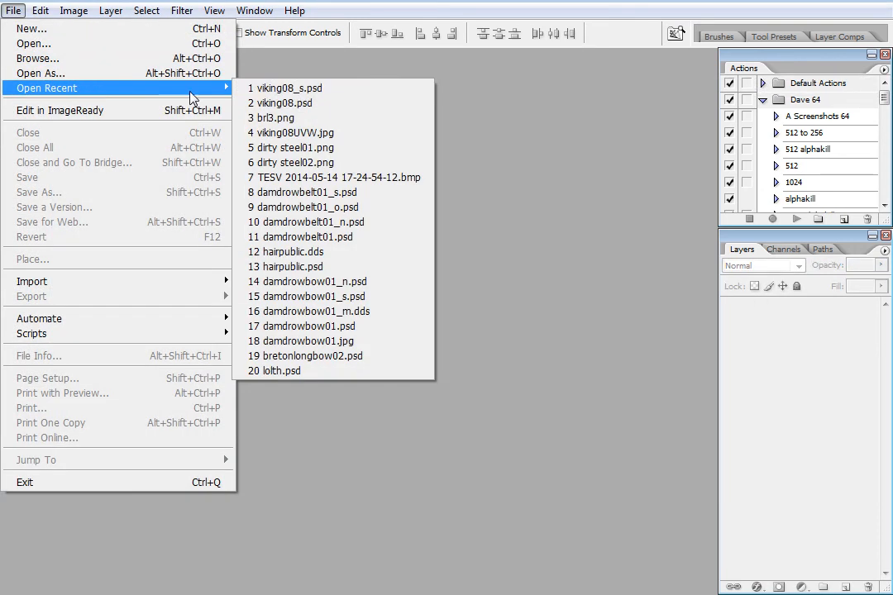
{"action": "left_click", "coordinate": [326, 104]}
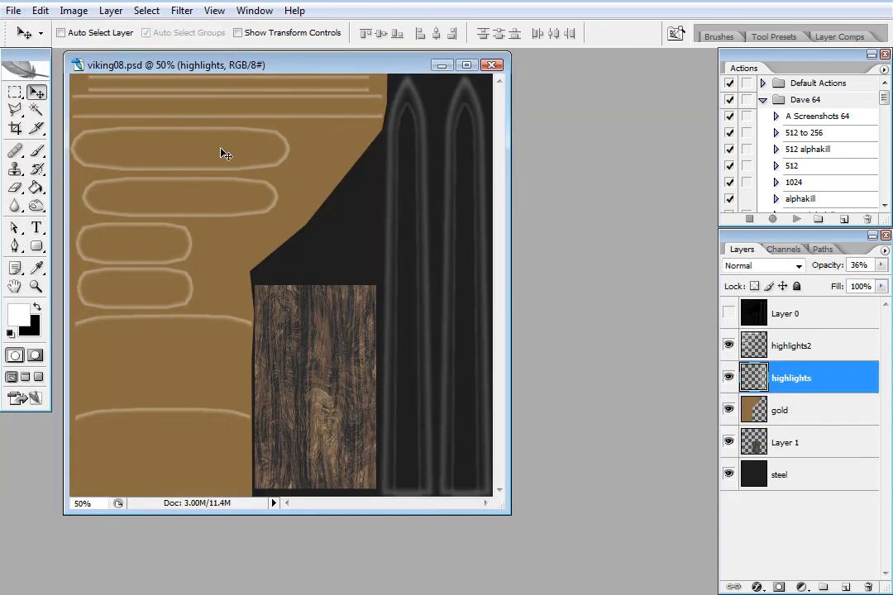
{"action": "left_click", "coordinate": [728, 313]}
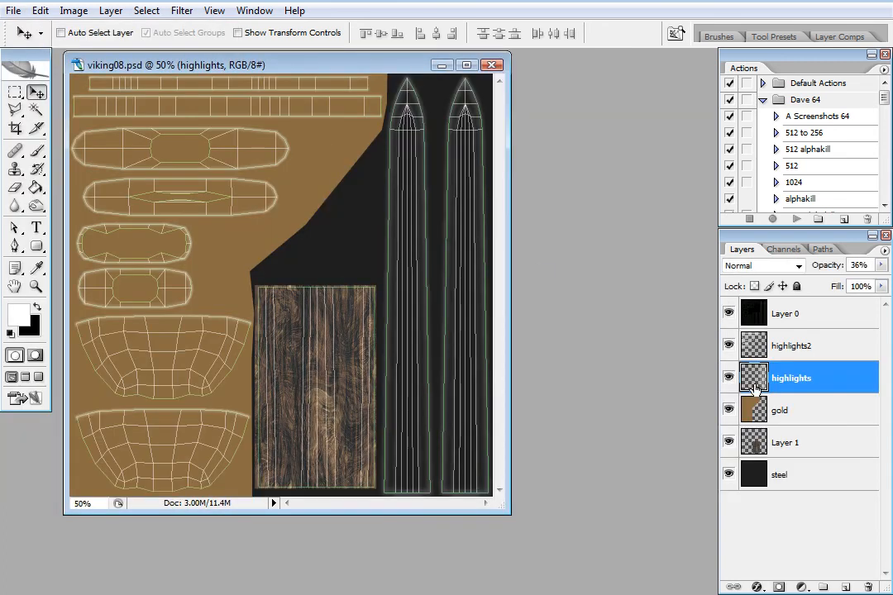
{"action": "left_click", "coordinate": [808, 413]}
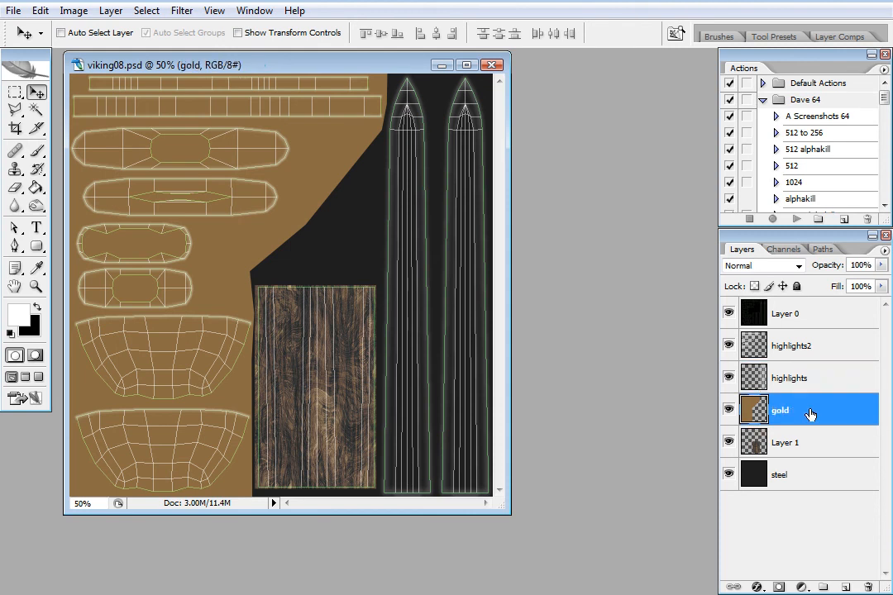
Step: Create a new layer named silver directly above the gold layer
{"action": "key", "text": "ctrl+shift+n"}
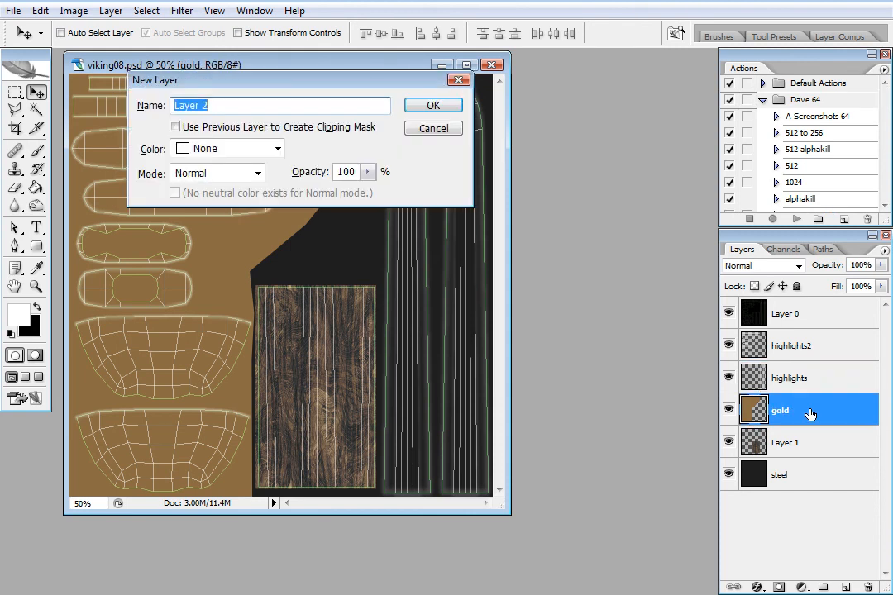
{"action": "type", "text": "silver"}
{"action": "key", "text": "Return"}
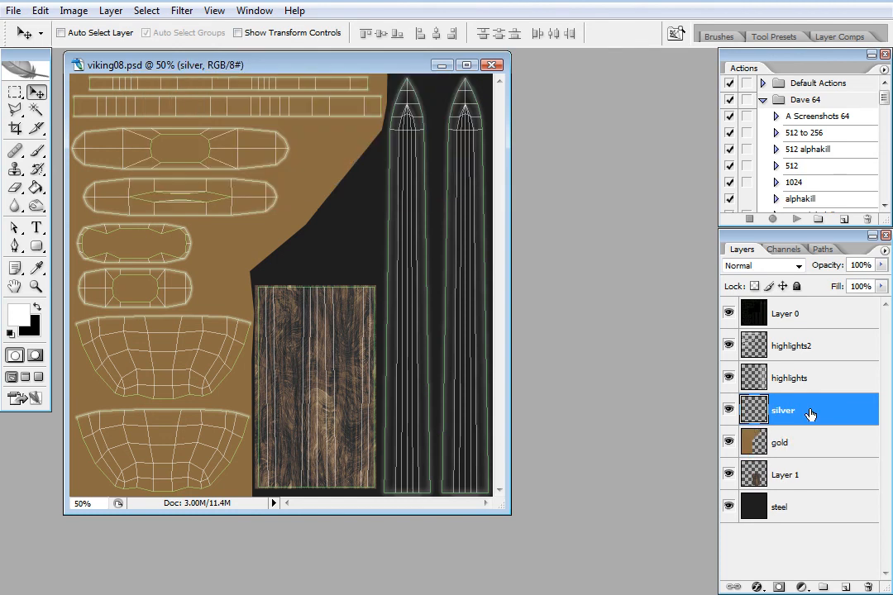
Step: Select a narrow vertical stripe across the start of the second long UV band and fill it with black on the silver layer
{"action": "left_click", "coordinate": [36, 287]}
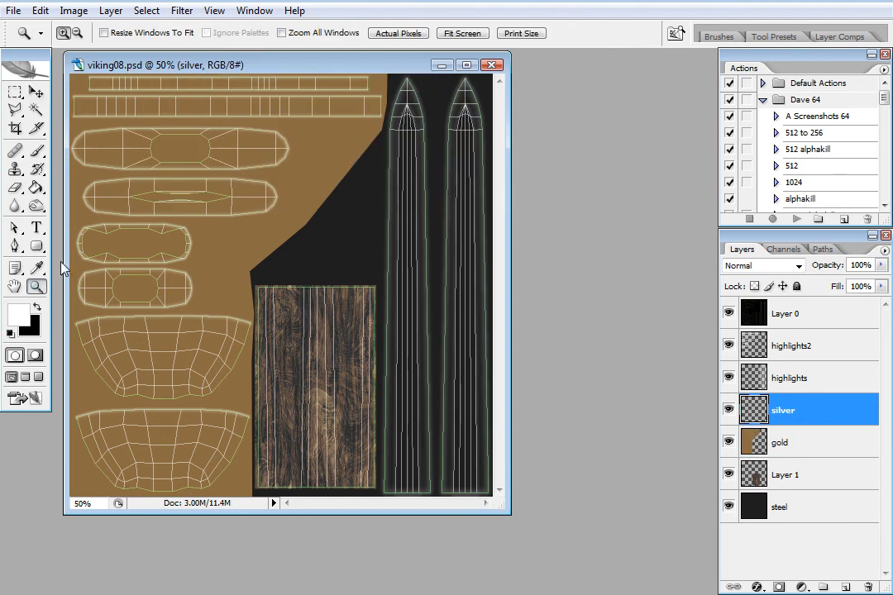
{"action": "left_click", "coordinate": [144, 112]}
{"action": "left_click", "coordinate": [143, 113]}
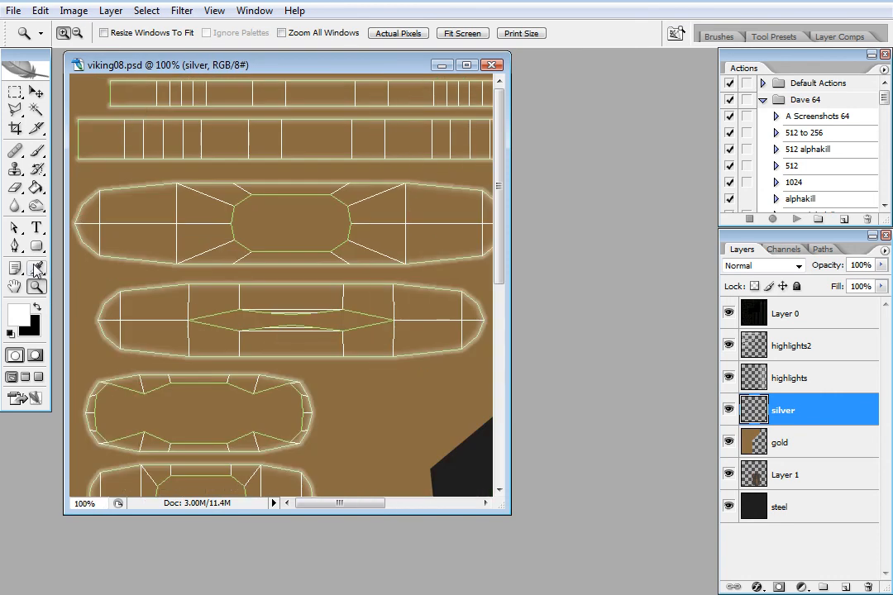
{"action": "left_click", "coordinate": [37, 308]}
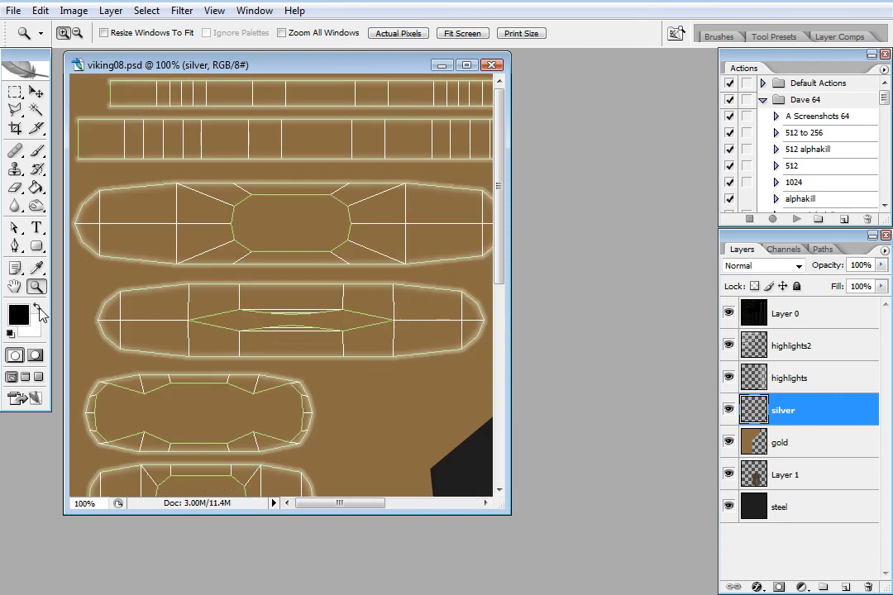
{"action": "left_click", "coordinate": [15, 92]}
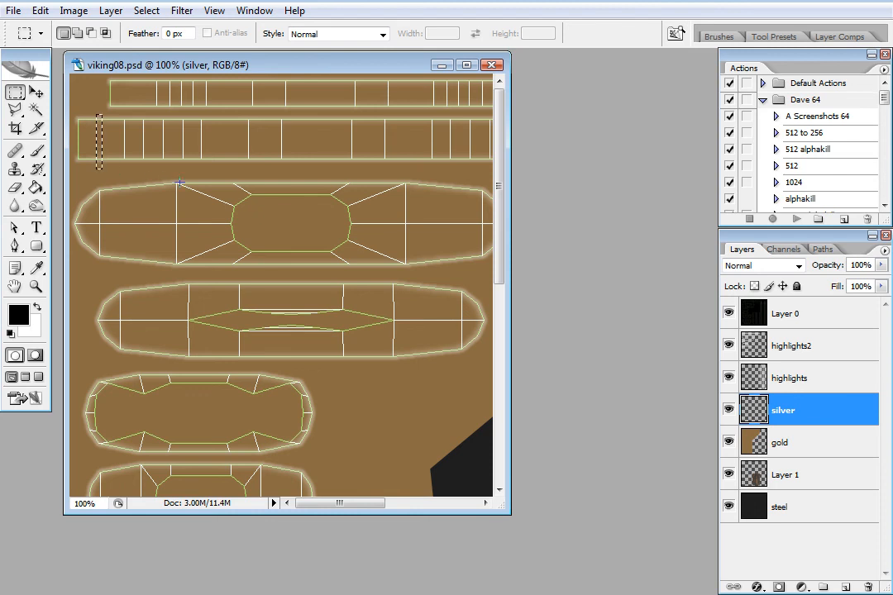
{"action": "key", "text": "alt+BackSpace"}
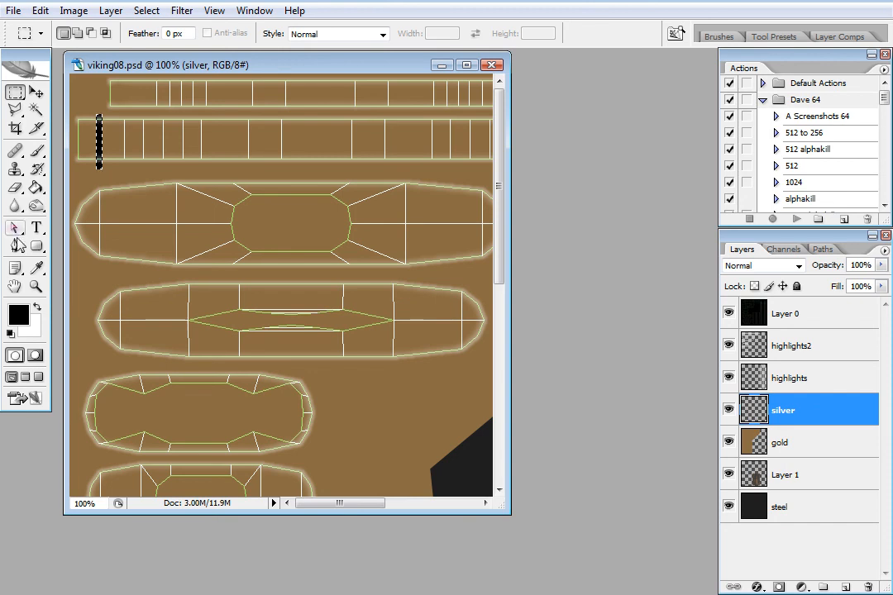
Step: Lighten the black stripe with Hue/Saturation, setting Lightness to +12
{"action": "key", "text": "z"}
{"action": "left_click", "coordinate": [99, 135]}
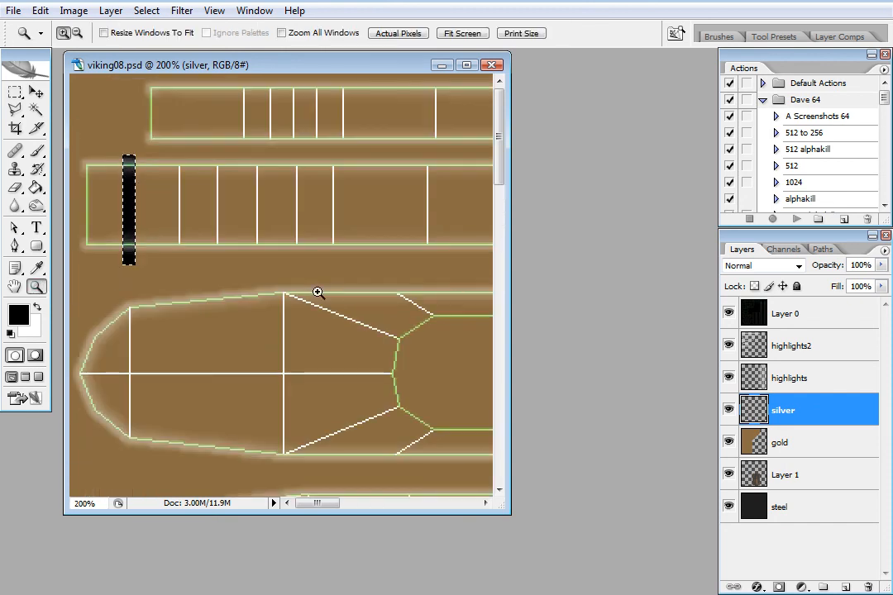
{"action": "left_click_drag", "start_coordinate": [510, 346], "coordinate": [673, 359]}
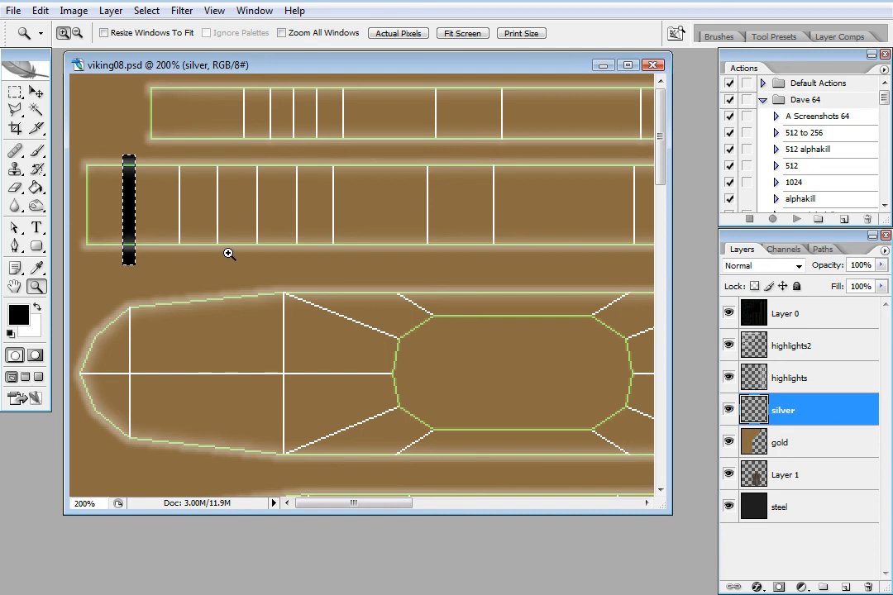
{"action": "key", "text": "ctrl+u"}
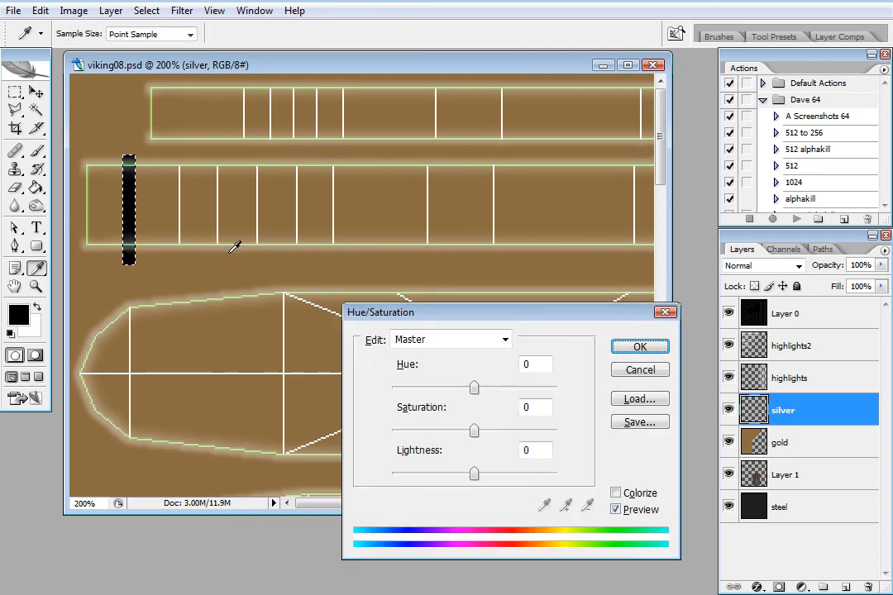
{"action": "double_click", "coordinate": [523, 451]}
{"action": "key", "text": "Up"}
{"action": "key", "text": "Up"}
{"action": "key", "text": "Up"}
{"action": "key", "text": "Up"}
{"action": "key", "text": "Up"}
{"action": "key", "text": "Up"}
{"action": "key", "text": "Up"}
{"action": "key", "text": "Up"}
{"action": "key", "text": "Up"}
{"action": "key", "text": "Up"}
{"action": "key", "text": "Up"}
{"action": "key", "text": "Up"}
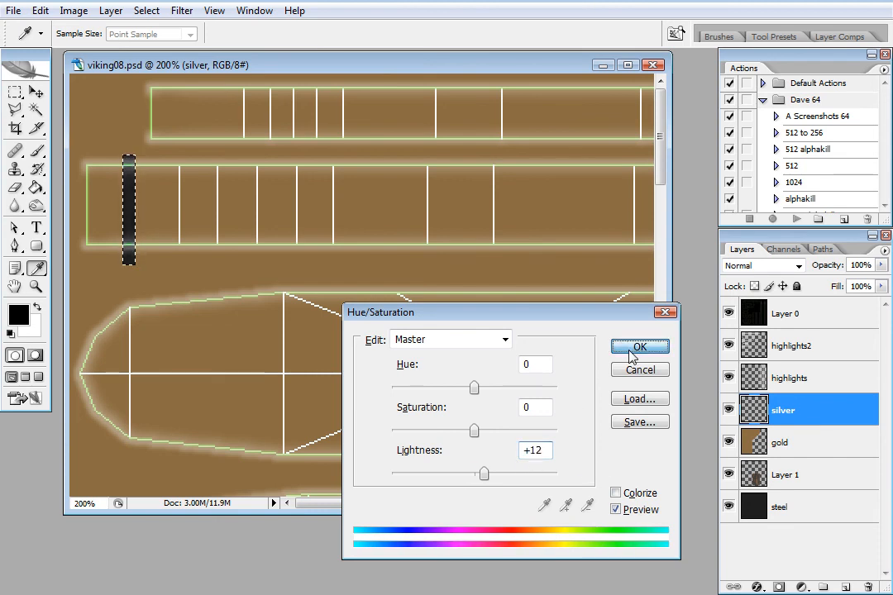
{"action": "left_click", "coordinate": [631, 350]}
Step: Move the stripe near the start of the second UV band and duplicate it to form three evenly spaced vertical stripes
{"action": "key", "text": "z"}
{"action": "key", "text": "v"}
{"action": "left_click_drag", "start_coordinate": [132, 201], "coordinate": [114, 206]}
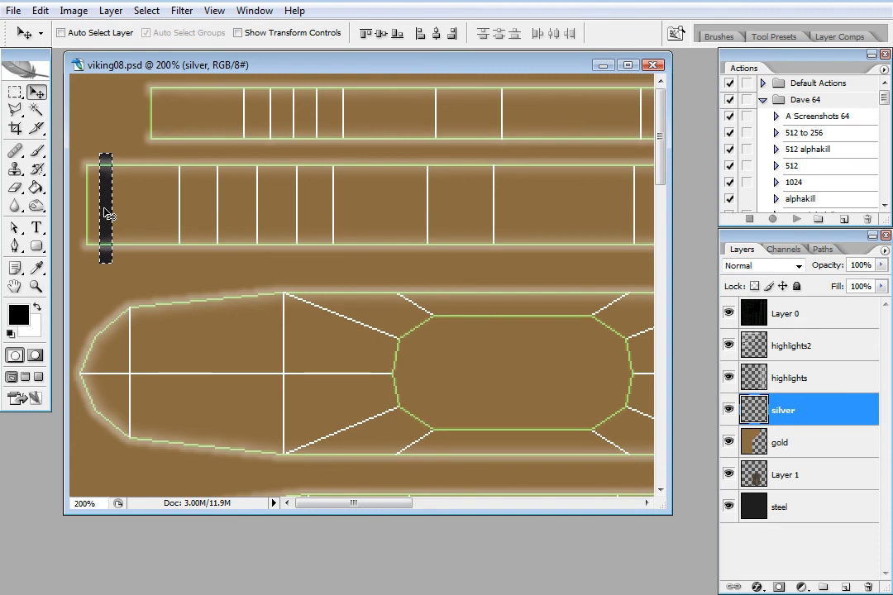
{"action": "left_click_drag", "start_coordinate": [106, 209], "coordinate": [157, 220], "text": "alt"}
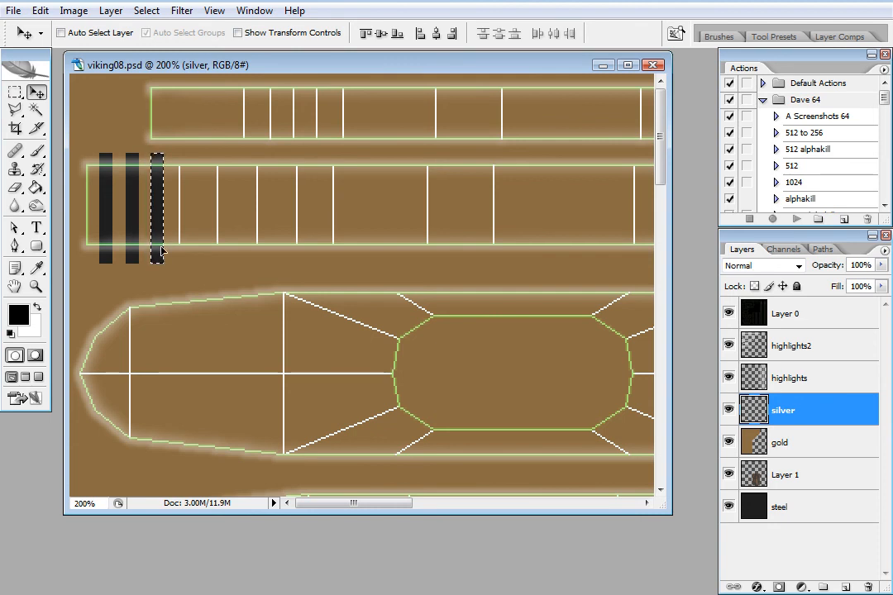
Step: Duplicate the stripes in ever larger groups along the second UV band, keeping the spacing even, until they run past its far end
{"action": "key", "text": "ctrl+a"}
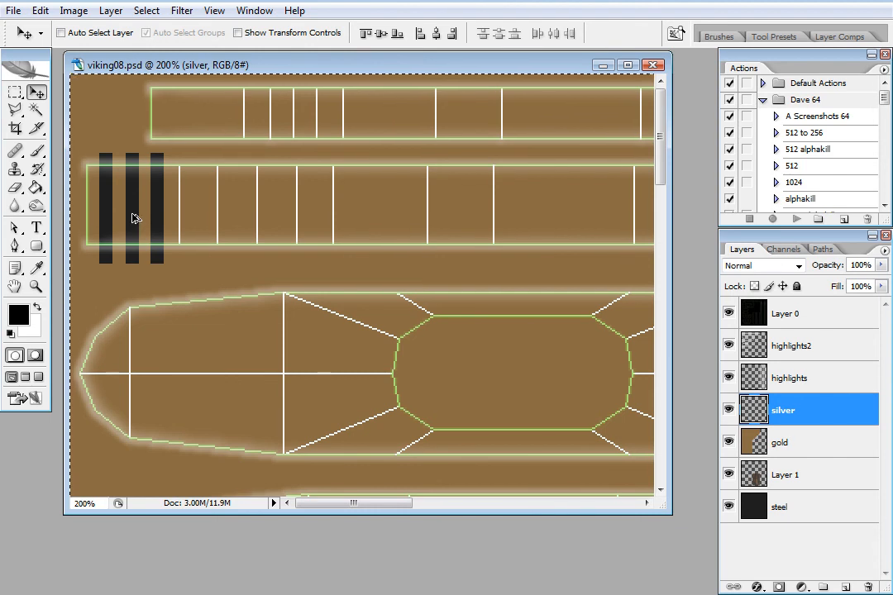
{"action": "left_click_drag", "start_coordinate": [132, 219], "coordinate": [283, 236], "text": "alt"}
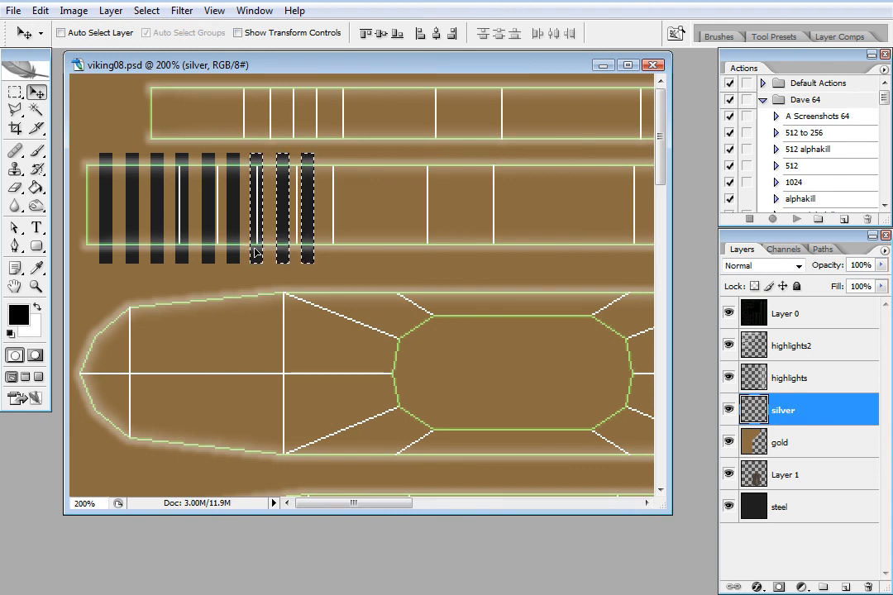
{"action": "key", "text": "ctrl+a"}
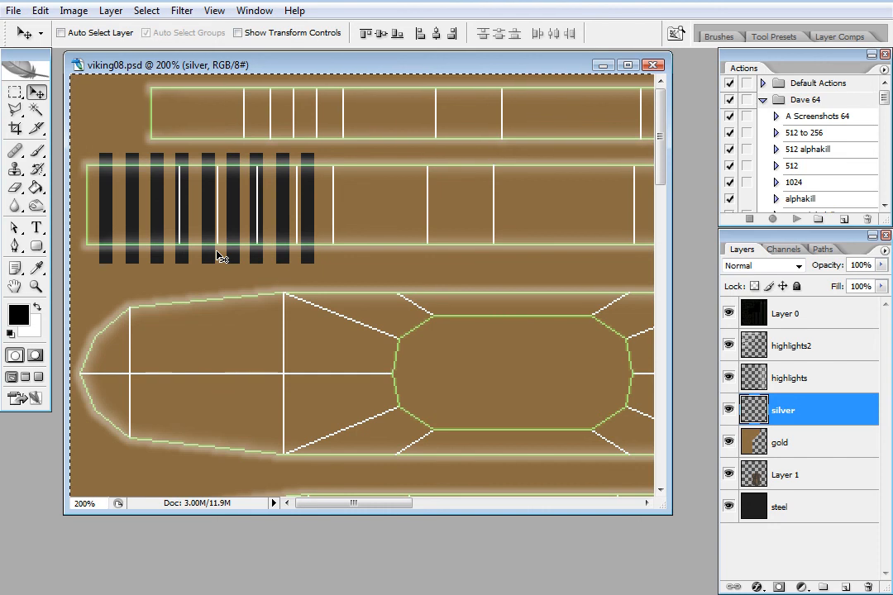
{"action": "left_click_drag", "start_coordinate": [184, 224], "coordinate": [409, 245], "text": "alt"}
{"action": "left_click_drag", "start_coordinate": [355, 223], "coordinate": [583, 239], "text": "alt"}
{"action": "left_click_drag", "start_coordinate": [378, 508], "coordinate": [486, 510]}
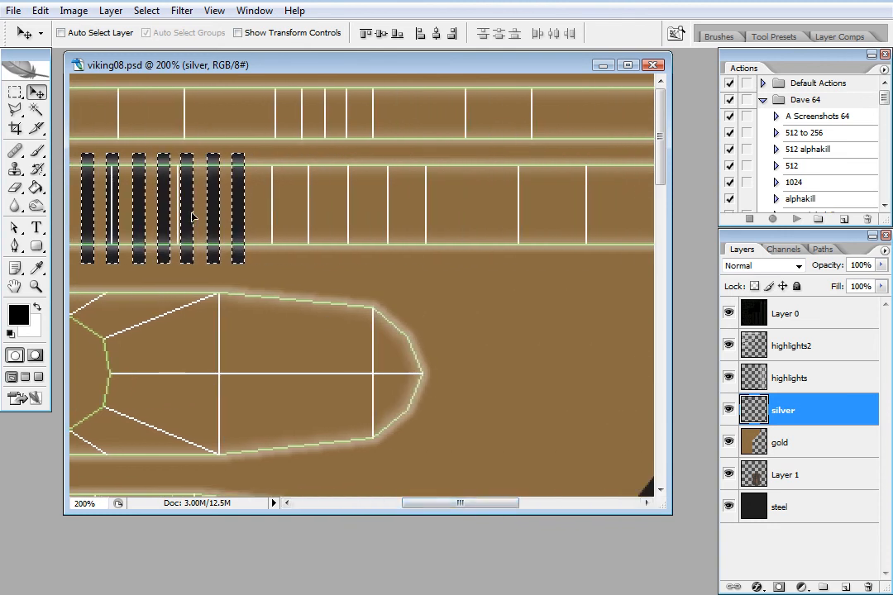
{"action": "left_click_drag", "start_coordinate": [185, 244], "coordinate": [412, 246], "text": "alt"}
{"action": "left_click_drag", "start_coordinate": [365, 213], "coordinate": [591, 235], "text": "alt"}
{"action": "left_click_drag", "start_coordinate": [484, 505], "coordinate": [553, 505]}
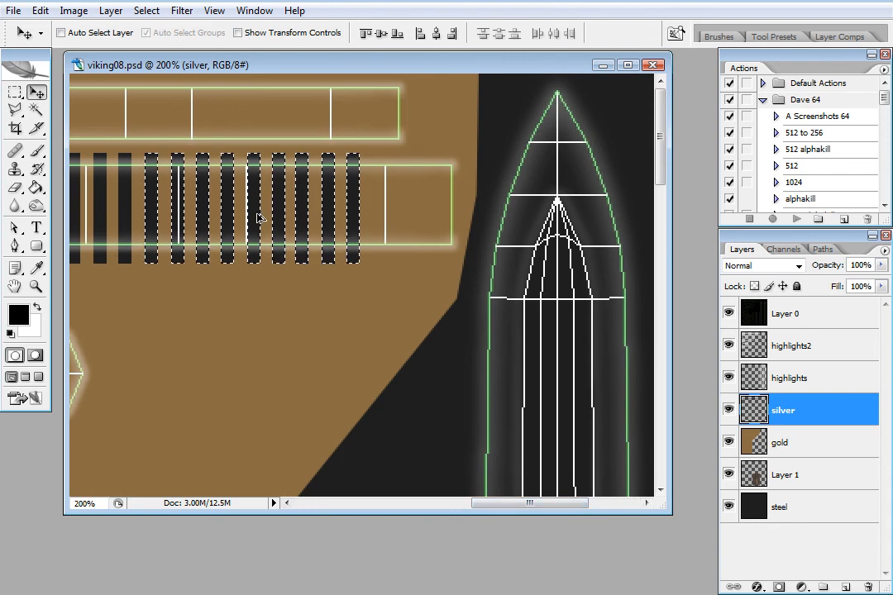
{"action": "left_click_drag", "start_coordinate": [256, 216], "coordinate": [486, 225], "text": "alt"}
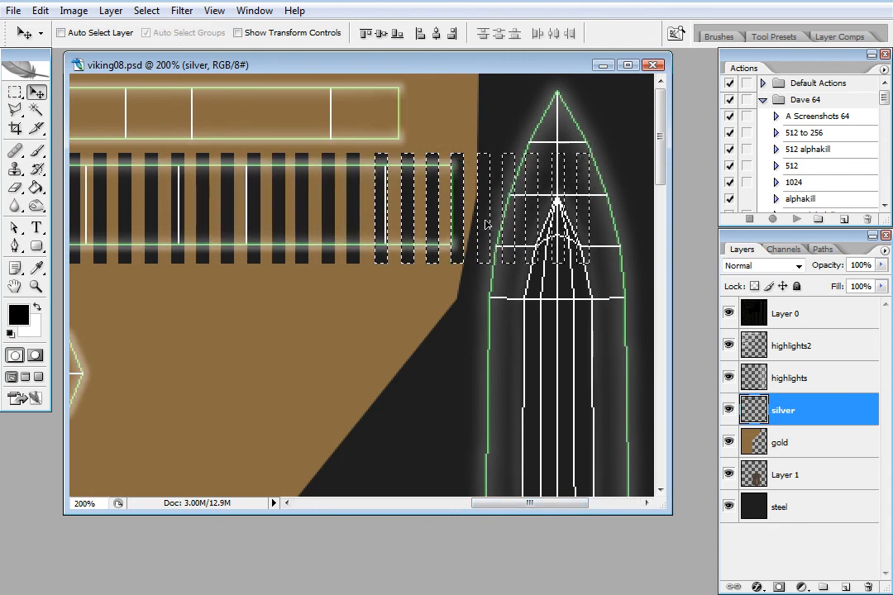
Step: Cut away the surplus stripes that extend past the end of the second UV band onto the blade area
{"action": "left_click", "coordinate": [15, 92]}
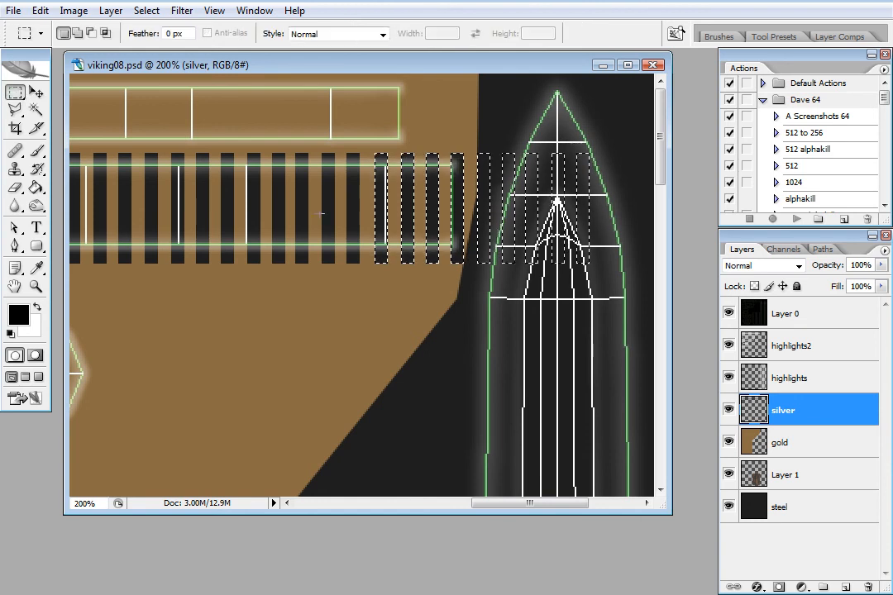
{"action": "left_click", "coordinate": [621, 128]}
{"action": "left_click_drag", "start_coordinate": [485, 262], "coordinate": [449, 285]}
{"action": "key", "text": "ctrl+x"}
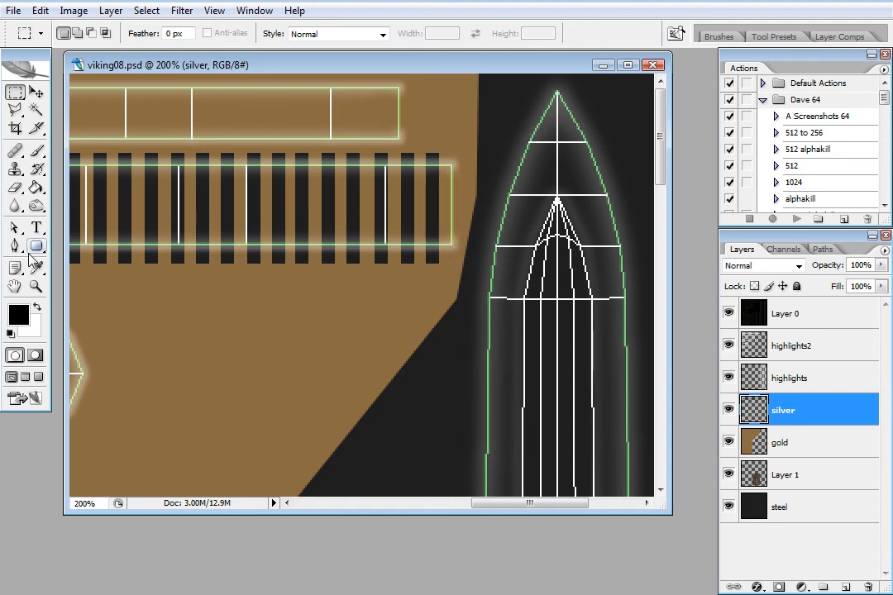
Step: Hide the Layer 0 wireframe and check the finished stripes on the whole texture
{"action": "left_click", "coordinate": [36, 287]}
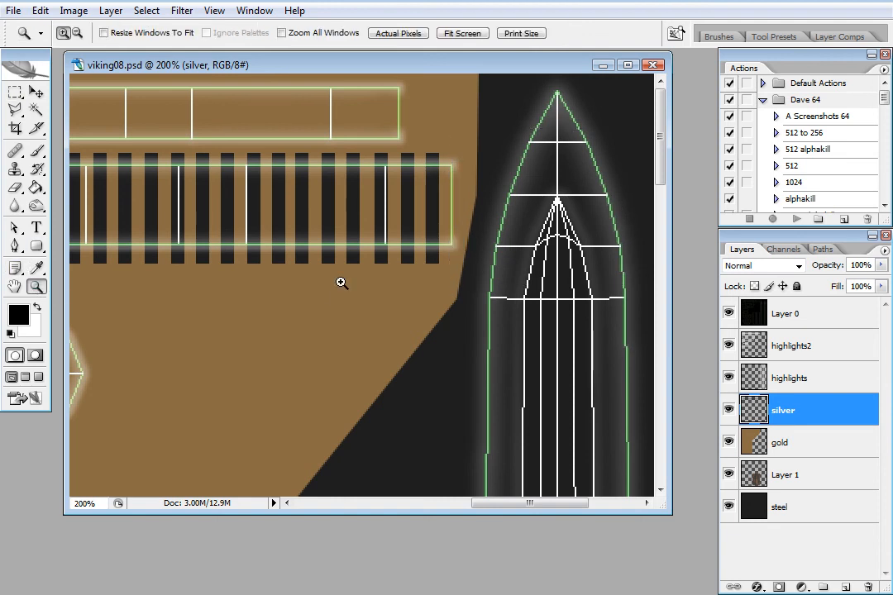
{"action": "right_click", "coordinate": [395, 282]}
{"action": "left_click", "coordinate": [427, 287]}
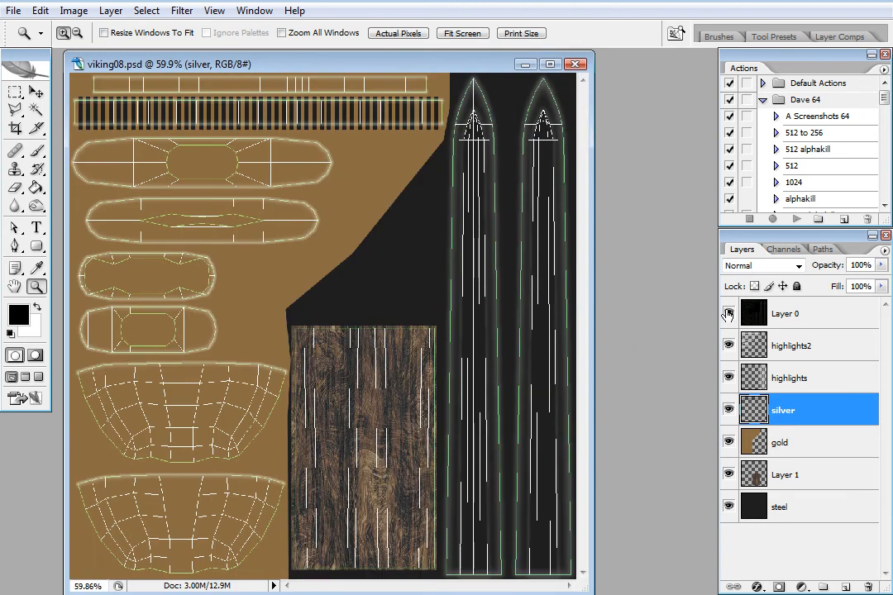
{"action": "left_click", "coordinate": [727, 314]}
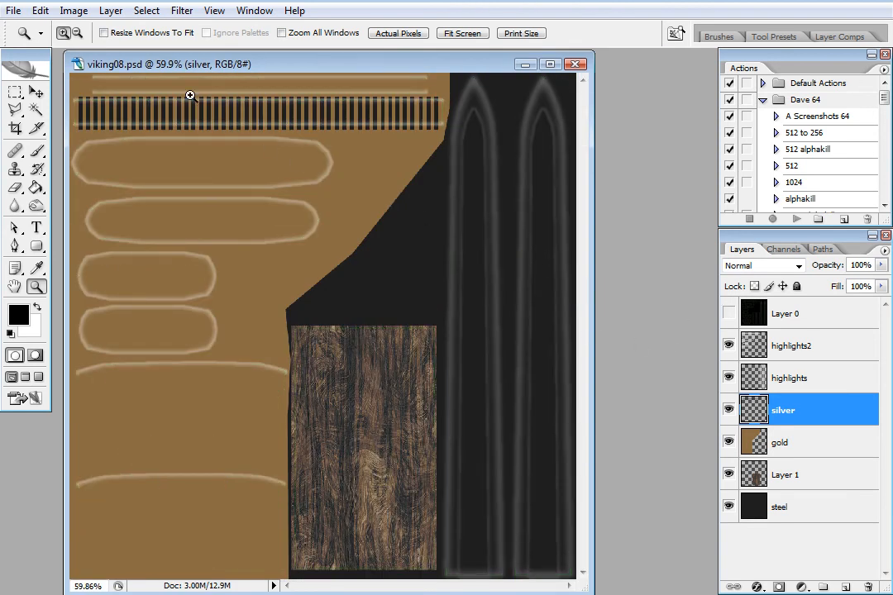
Step: Open viking08_s.psd from the recent files, compare it with the striped viking08.psd, and close the specular file again
{"action": "left_click", "coordinate": [13, 12]}
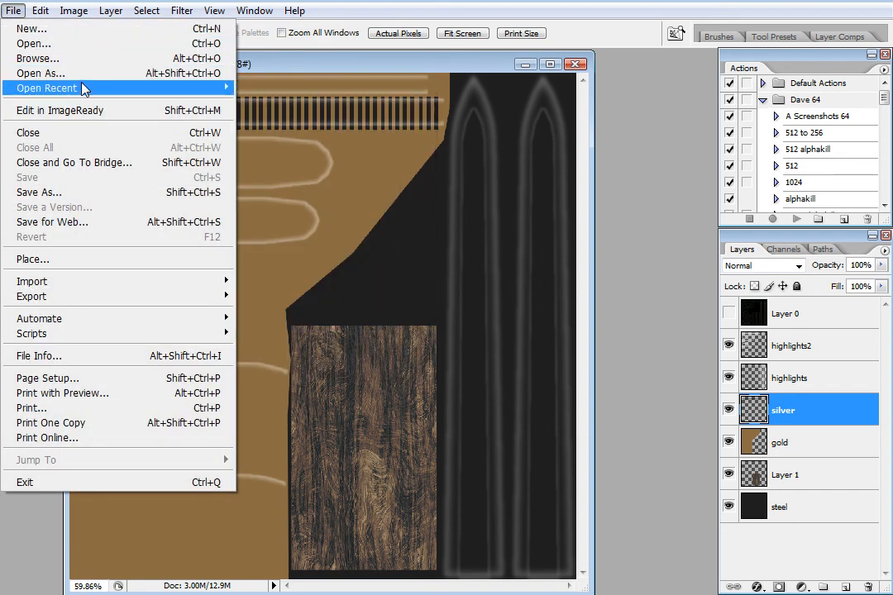
{"action": "mouse_move", "coordinate": [204, 87]}
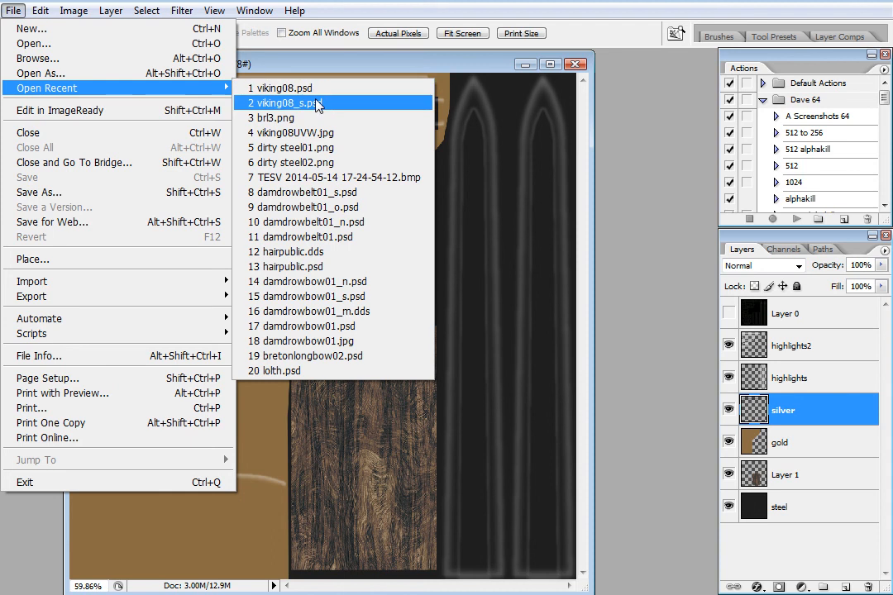
{"action": "left_click", "coordinate": [293, 102]}
{"action": "left_click_drag", "start_coordinate": [328, 79], "coordinate": [519, 157]}
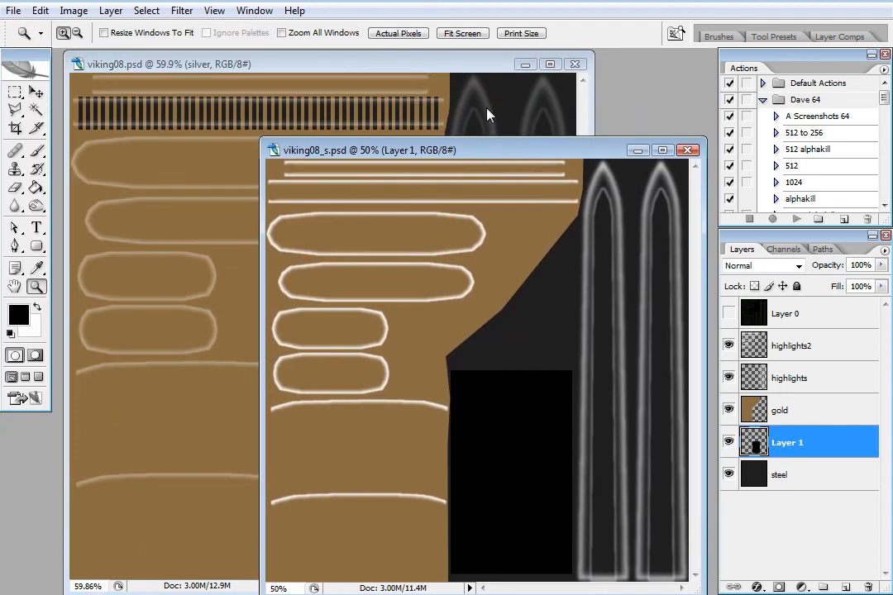
{"action": "left_click_drag", "start_coordinate": [456, 68], "coordinate": [466, 70]}
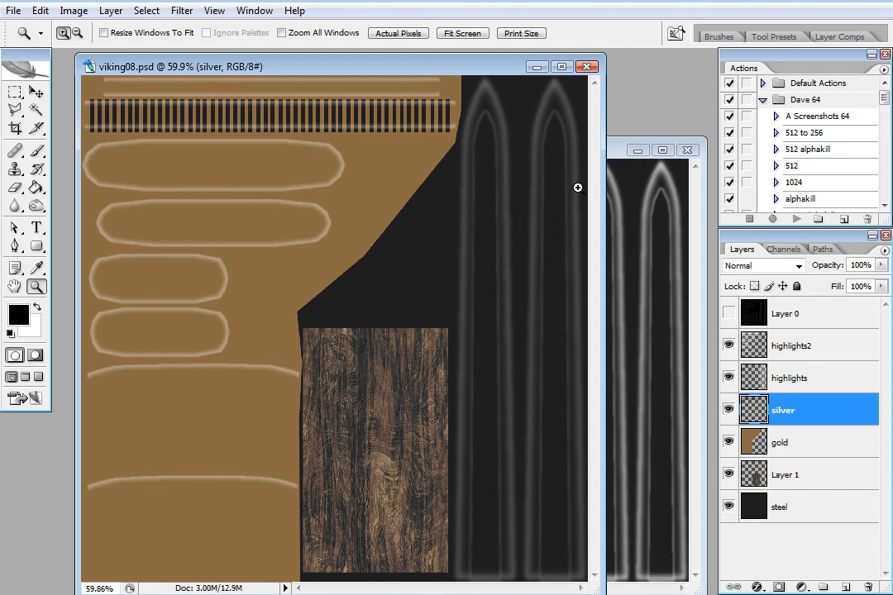
{"action": "left_click_drag", "start_coordinate": [614, 149], "coordinate": [616, 135]}
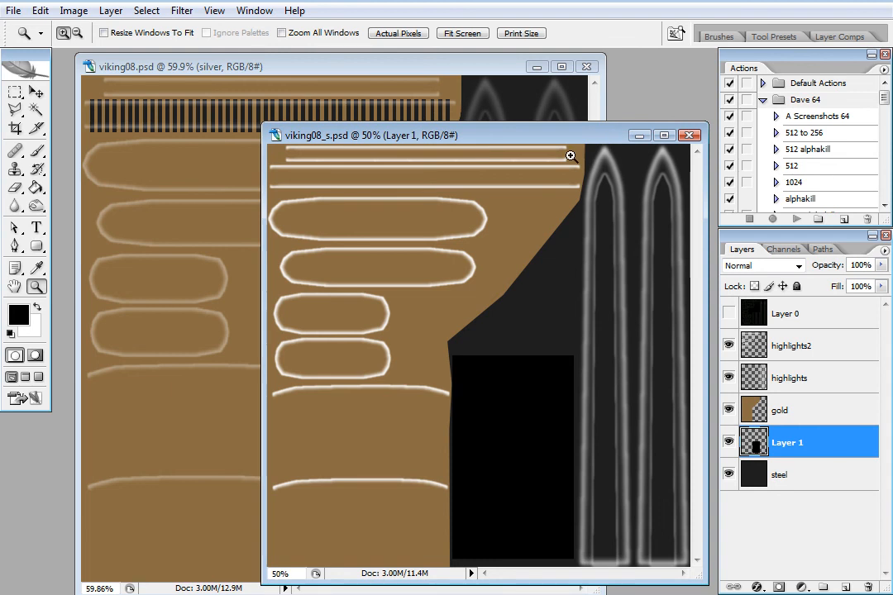
{"action": "left_click", "coordinate": [409, 69]}
{"action": "left_click", "coordinate": [612, 133]}
{"action": "left_click", "coordinate": [686, 135]}
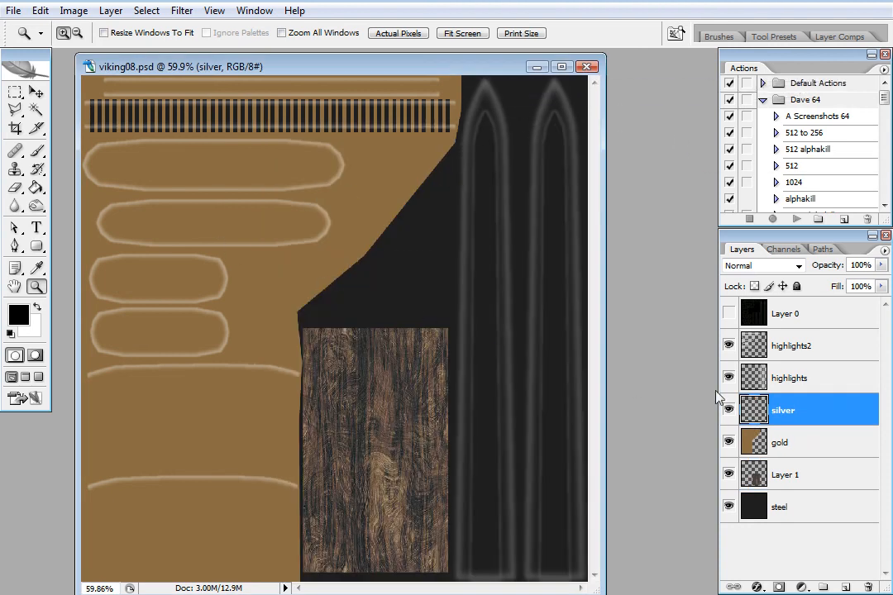
Step: Set the opacity of both the highlights2 and highlights layers to 100%
{"action": "left_click", "coordinate": [827, 348]}
{"action": "key", "text": "v"}
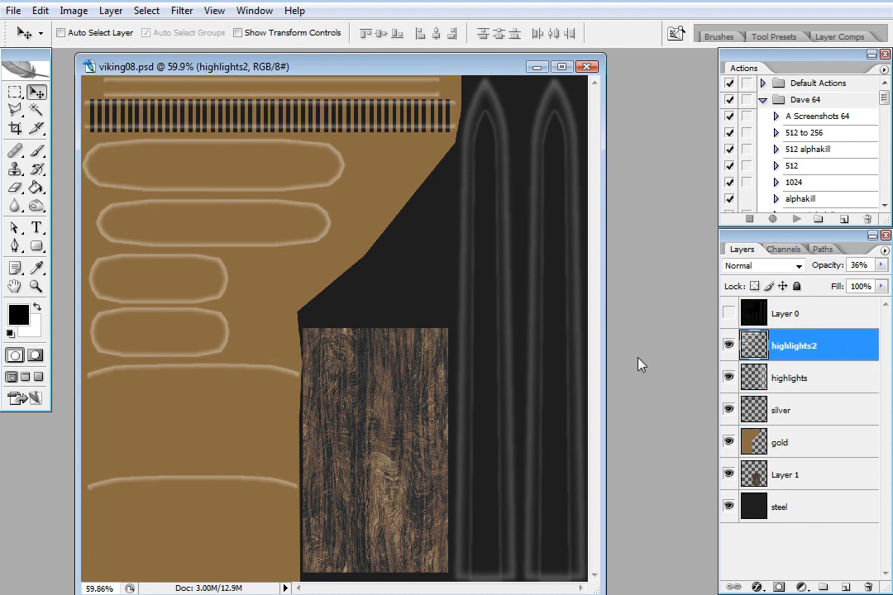
{"action": "key", "text": "0"}
{"action": "left_click", "coordinate": [827, 378]}
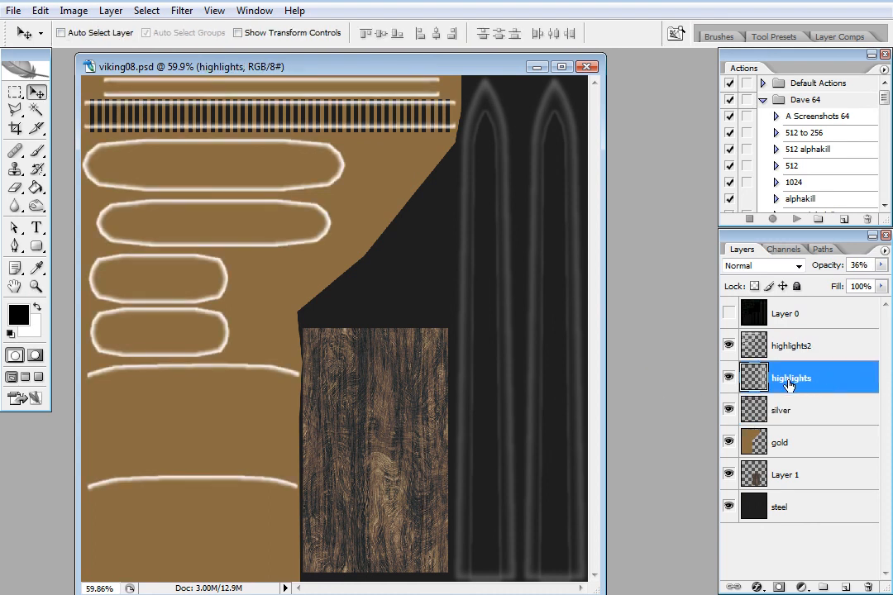
{"action": "key", "text": "0"}
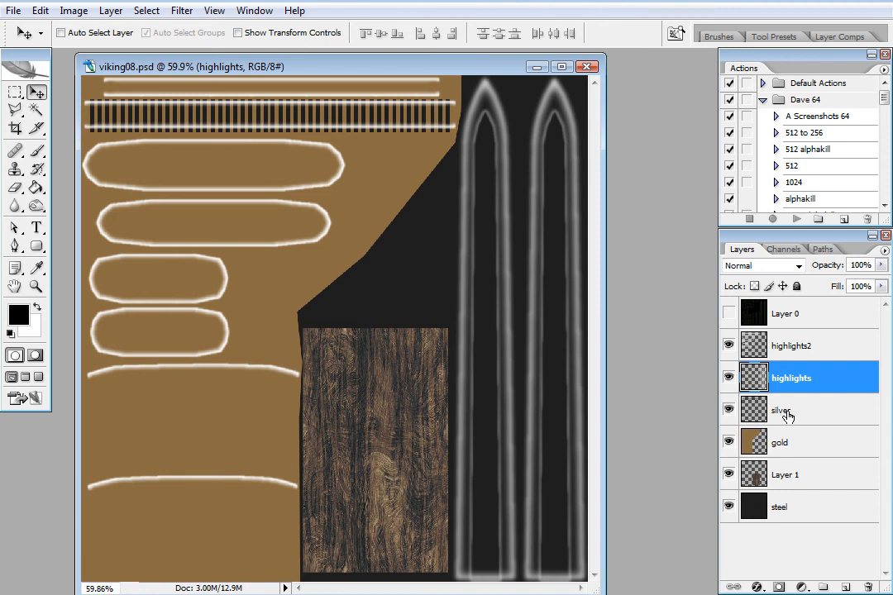
Step: Raise the Lightness of the silver layer to +76 with a Hue/Saturation adjustment
{"action": "left_click", "coordinate": [813, 413]}
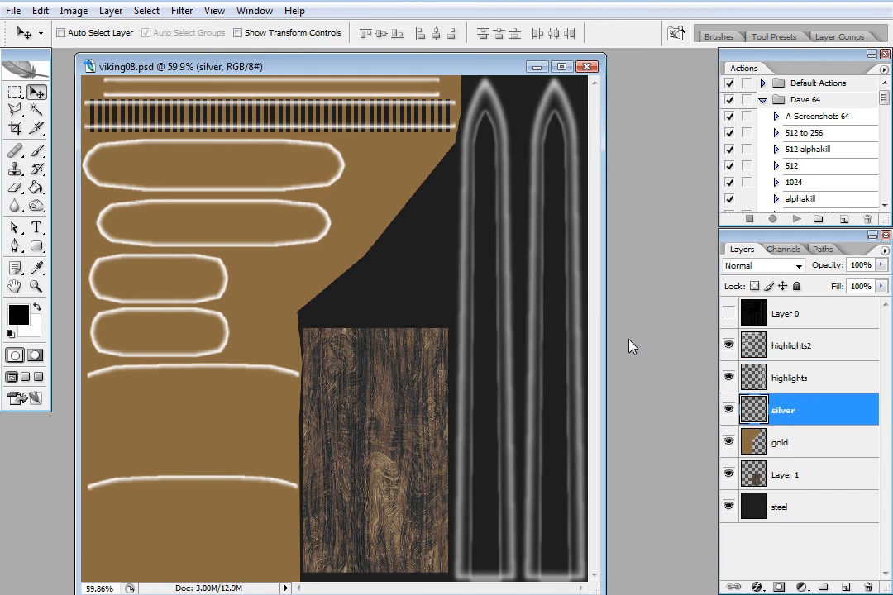
{"action": "key", "text": "ctrl+u"}
{"action": "left_click_drag", "start_coordinate": [476, 475], "coordinate": [536, 485]}
{"action": "key", "text": "Up"}
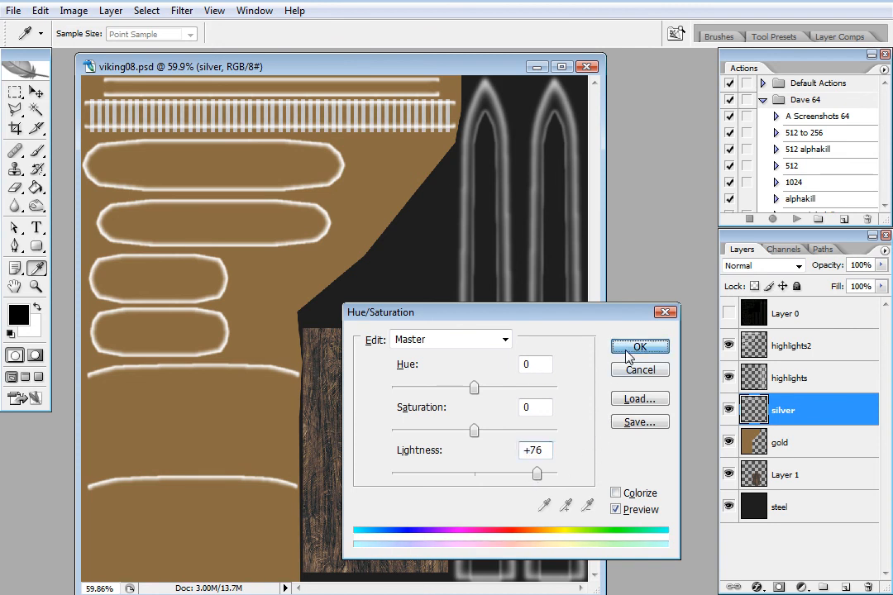
{"action": "left_click", "coordinate": [637, 348]}
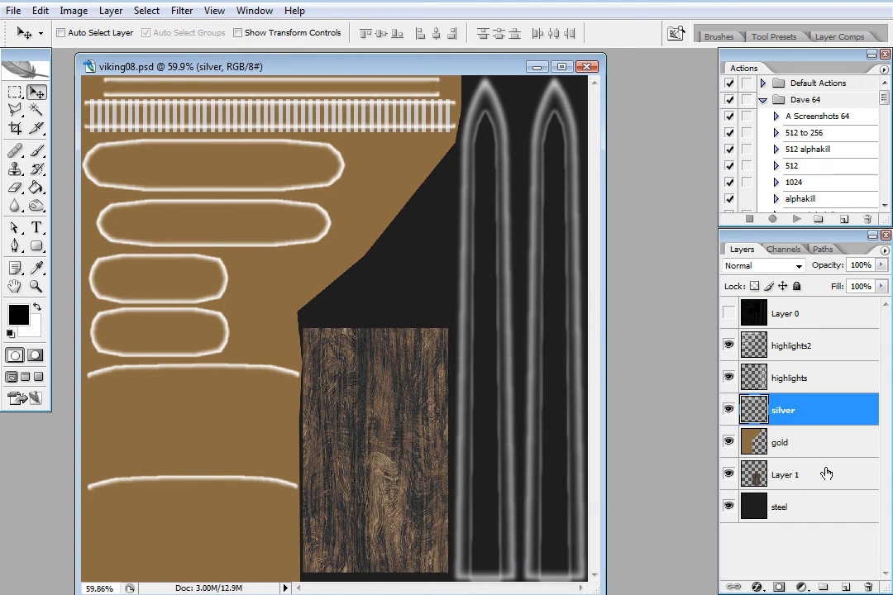
Step: Turn the wood texture on Layer 1 fully black by setting its Hue/Saturation Lightness to -100
{"action": "left_click", "coordinate": [857, 473]}
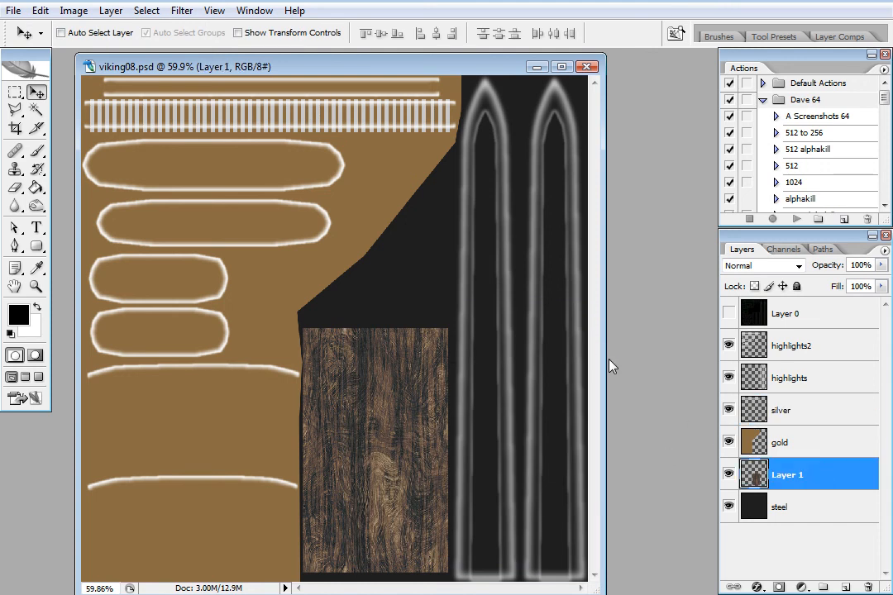
{"action": "key", "text": "ctrl+u"}
{"action": "left_click_drag", "start_coordinate": [475, 473], "coordinate": [359, 494]}
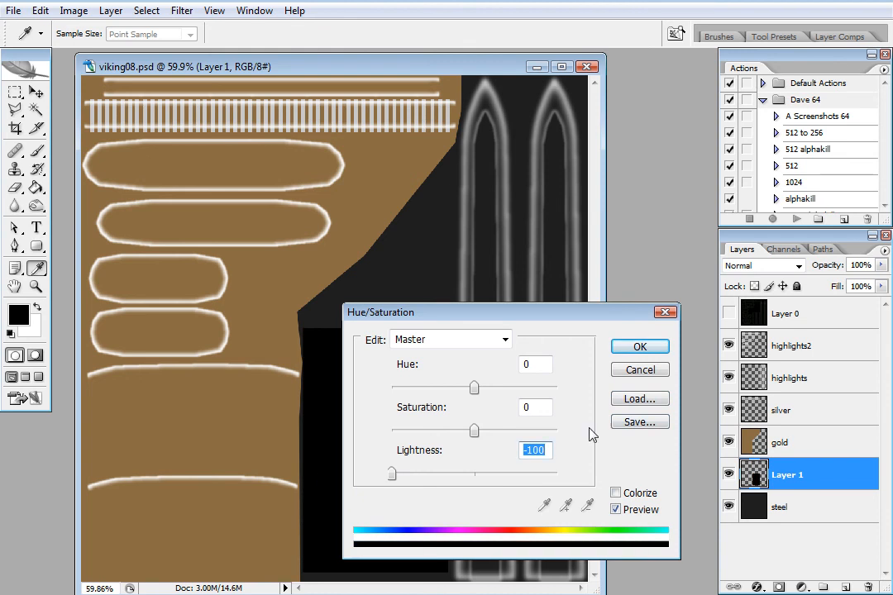
{"action": "left_click", "coordinate": [635, 351]}
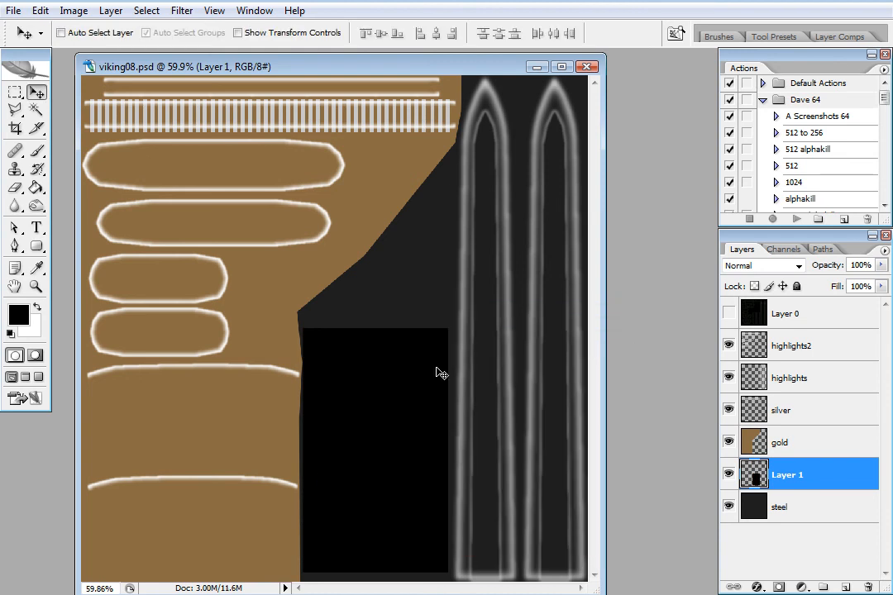
Step: Save the document as viking08_s.psd in the scenes folder, replacing the existing specular file and keeping the layers
{"action": "key", "text": "ctrl+shift+s"}
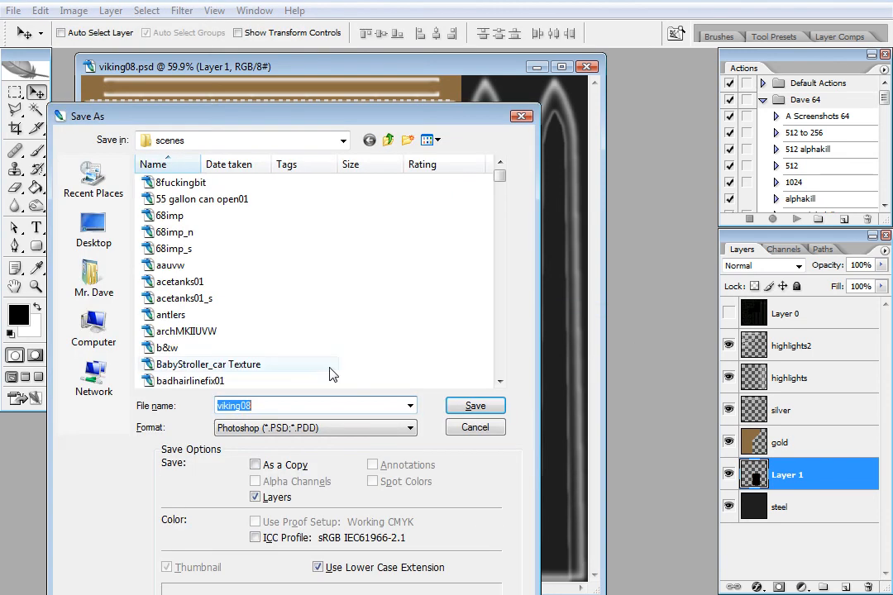
{"action": "left_click", "coordinate": [272, 405]}
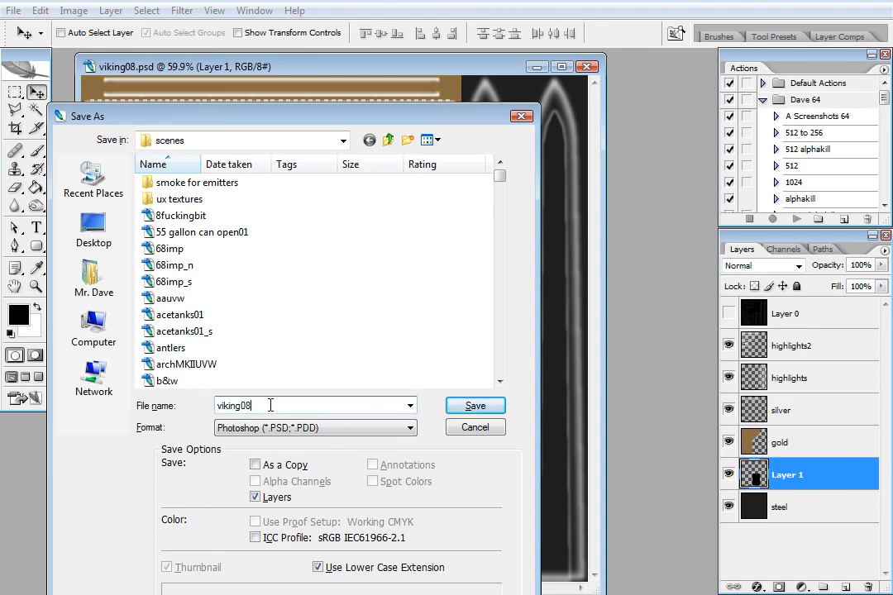
{"action": "type", "text": "_o"}
{"action": "key", "text": "BackSpace"}
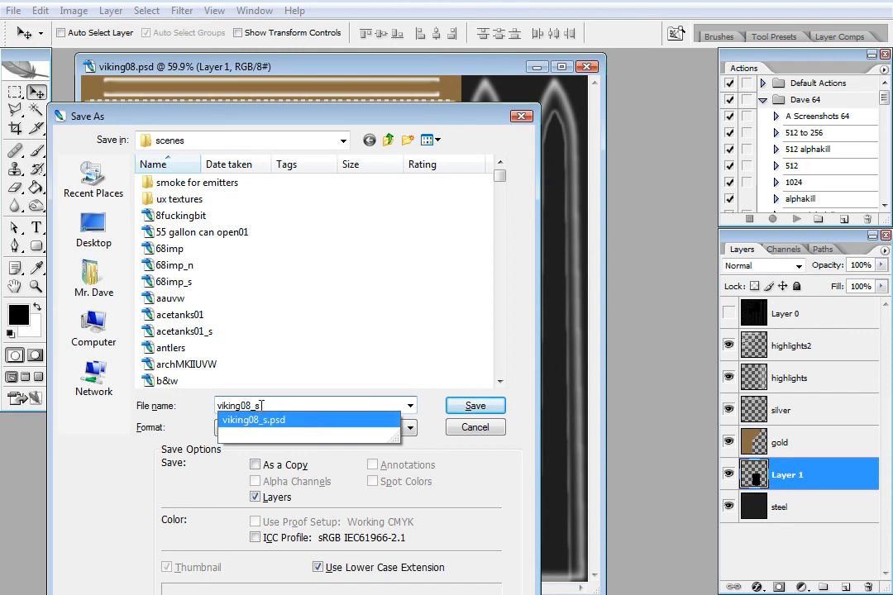
{"action": "left_click", "coordinate": [263, 420]}
{"action": "left_click", "coordinate": [475, 406]}
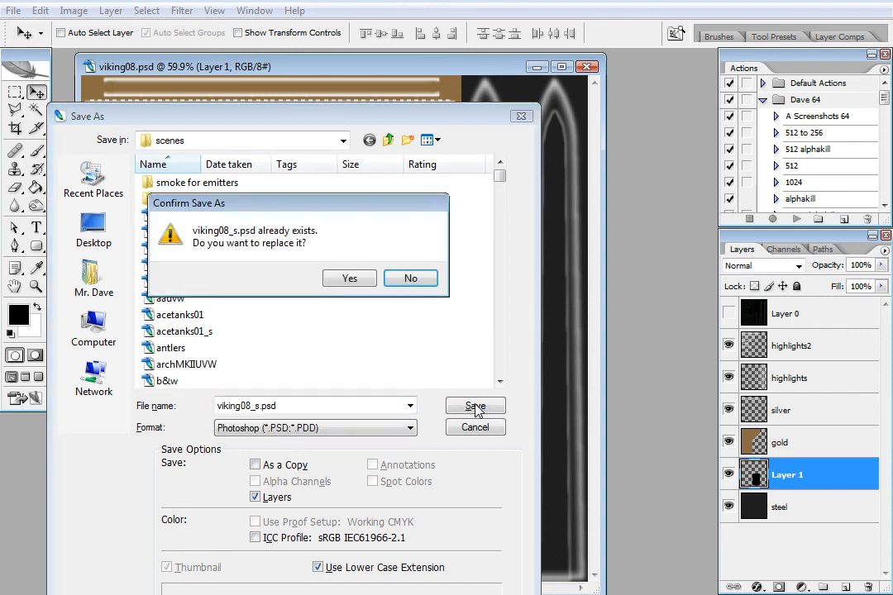
{"action": "left_click", "coordinate": [354, 281]}
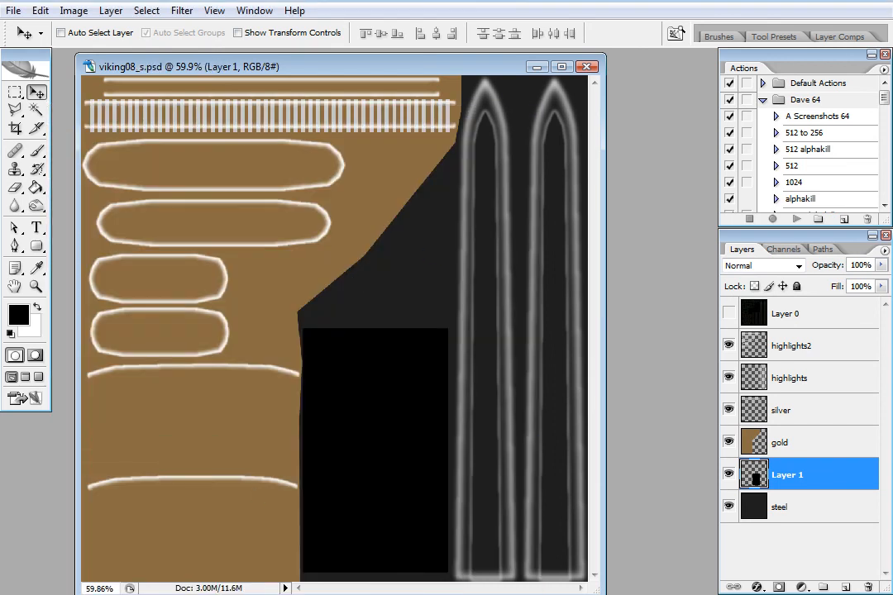
Step: Switch to 3ds Max and examine the striped band above the sword's pommel up close in the Perspective view
{"action": "key", "text": "alt+Tab"}
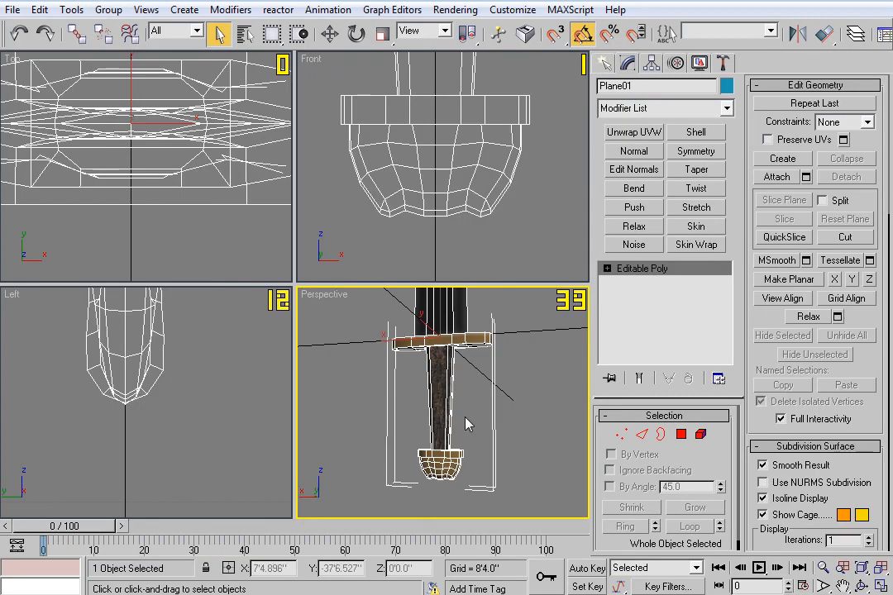
{"action": "mouse_move", "coordinate": [500, 390]}
{"action": "middle_mouse_down"}
{"action": "mouse_move", "coordinate": [493, 412]}
{"action": "mouse_move", "coordinate": [480, 412]}
{"action": "mouse_move", "coordinate": [485, 472]}
{"action": "mouse_move", "coordinate": [502, 389]}
{"action": "middle_mouse_up"}
{"action": "middle_click_drag", "start_coordinate": [501, 442], "coordinate": [457, 448], "text": "alt"}
{"action": "scroll", "coordinate": [477, 455], "scroll_direction": "up", "scroll_amount": 4}
{"action": "scroll", "coordinate": [476, 456], "scroll_direction": "up", "scroll_amount": 4}
{"action": "middle_click_drag", "start_coordinate": [546, 435], "coordinate": [470, 398]}
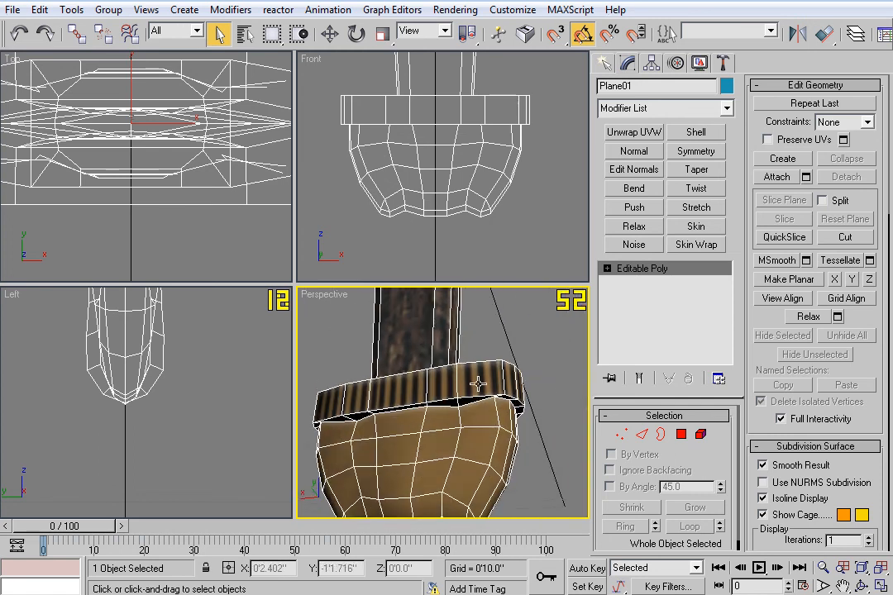
{"action": "middle_click_drag", "start_coordinate": [494, 387], "coordinate": [497, 454], "text": "alt"}
{"action": "scroll", "coordinate": [480, 461], "scroll_direction": "down", "scroll_amount": 5}
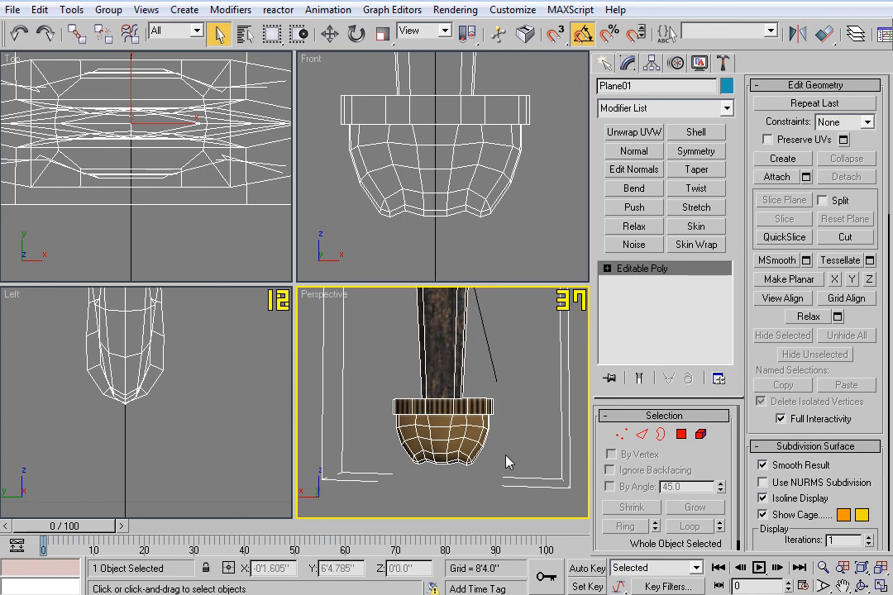
Step: Inspect the textures on the sword's grip, crossguard and lower blade, and look over the whole hilt
{"action": "middle_click_drag", "start_coordinate": [491, 336], "coordinate": [495, 488]}
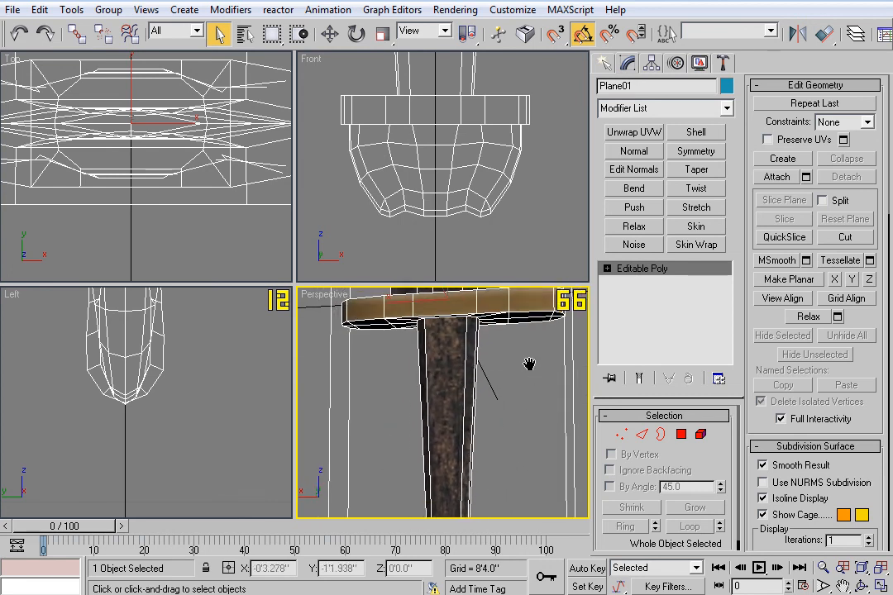
{"action": "middle_click_drag", "start_coordinate": [534, 299], "coordinate": [514, 406]}
{"action": "middle_click_drag", "start_coordinate": [516, 347], "coordinate": [518, 372]}
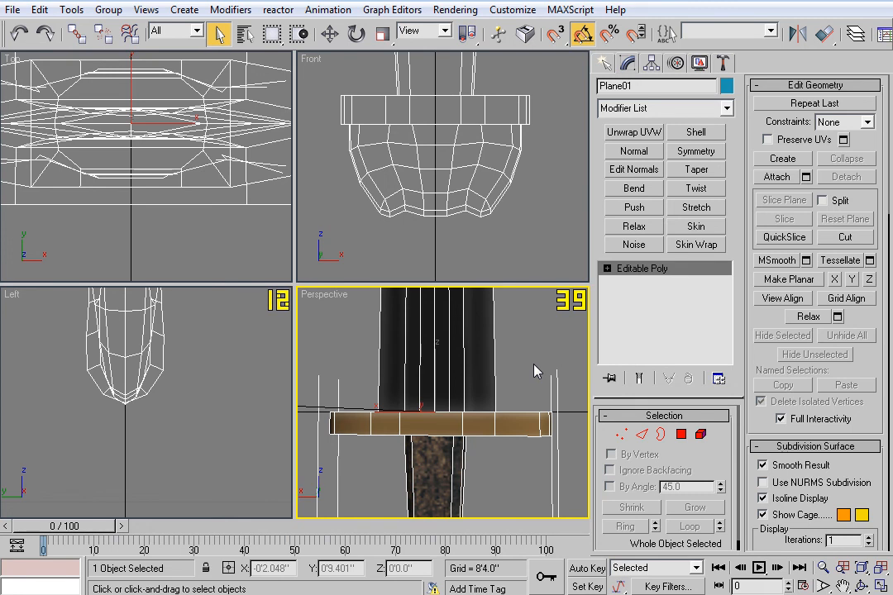
{"action": "scroll", "coordinate": [530, 355], "scroll_direction": "down", "scroll_amount": 5}
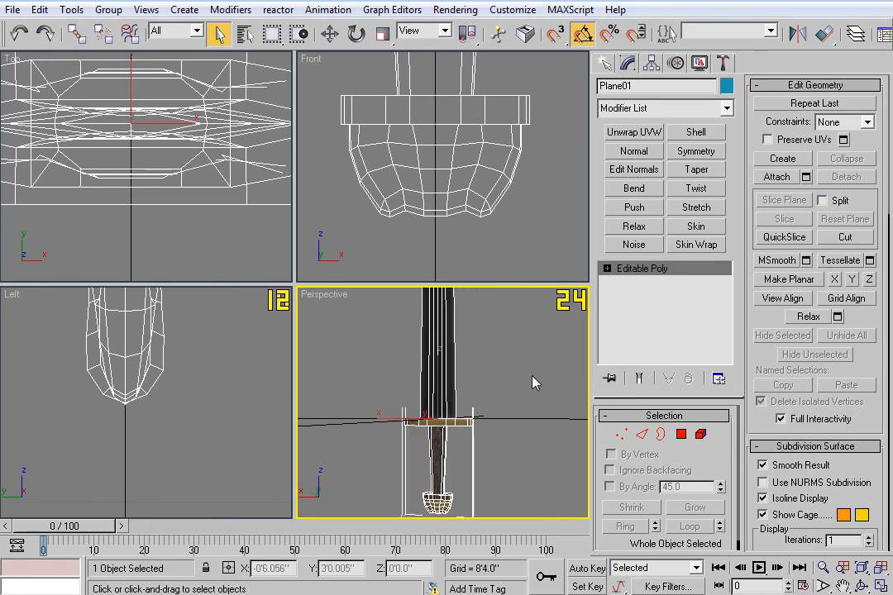
{"action": "middle_click_drag", "start_coordinate": [508, 412], "coordinate": [515, 388]}
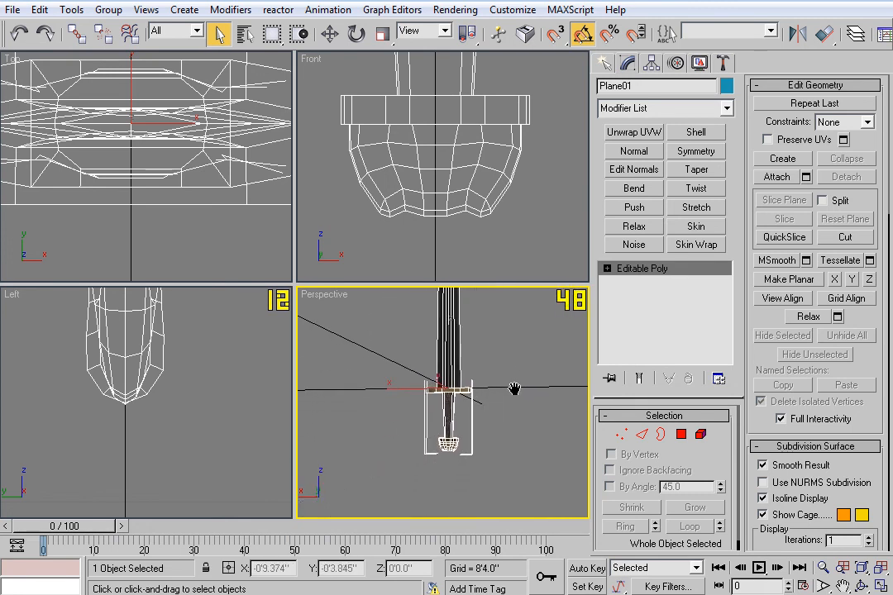
{"action": "scroll", "coordinate": [471, 417], "scroll_direction": "up", "scroll_amount": 4}
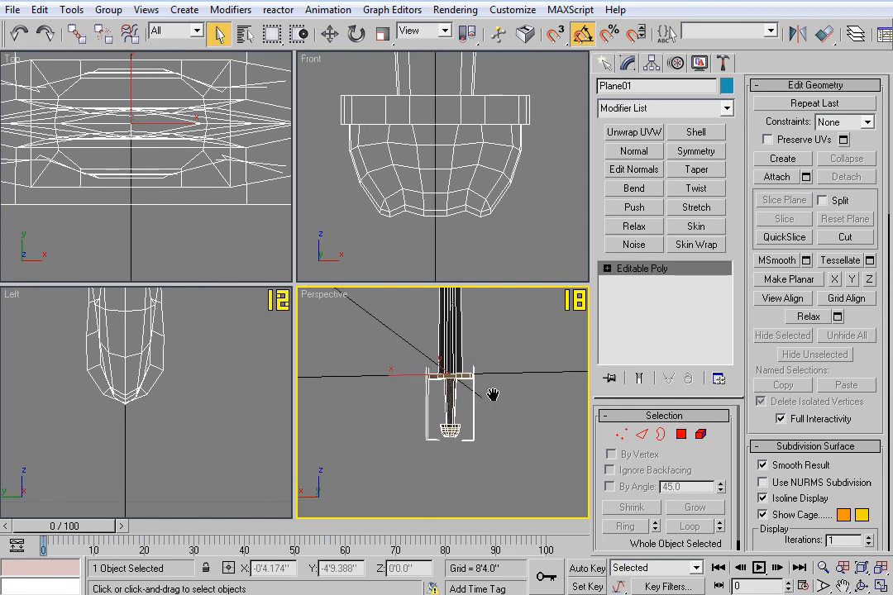
{"action": "mouse_move", "coordinate": [524, 389]}
{"action": "middle_mouse_down", "text": "alt"}
{"action": "mouse_move", "coordinate": [509, 399]}
{"action": "mouse_move", "coordinate": [515, 382]}
{"action": "middle_mouse_up", "text": "alt"}
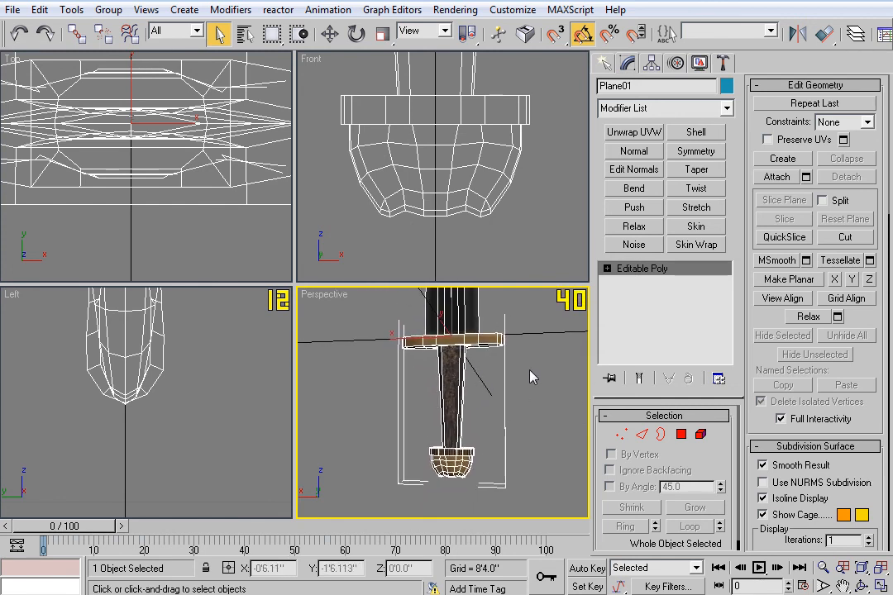
{"action": "middle_click_drag", "start_coordinate": [532, 375], "coordinate": [528, 375]}
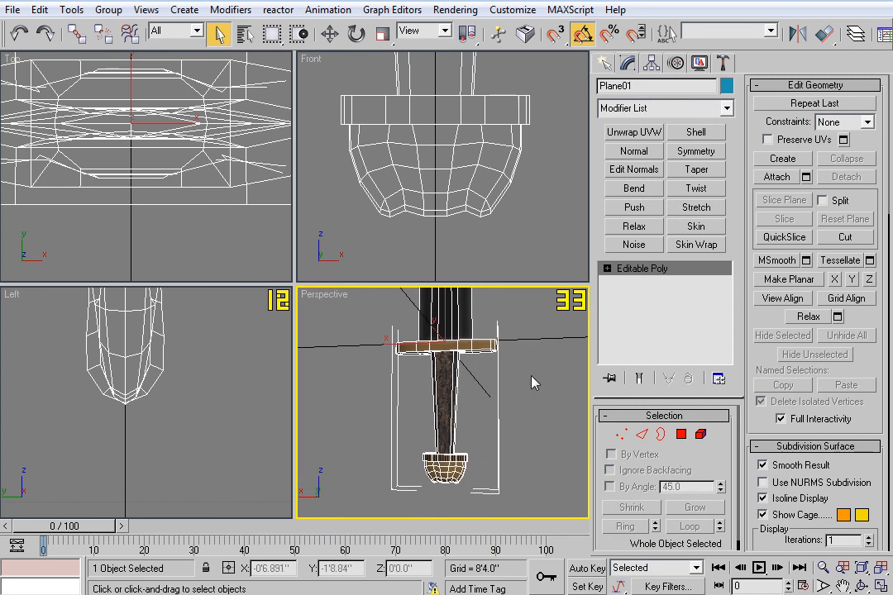